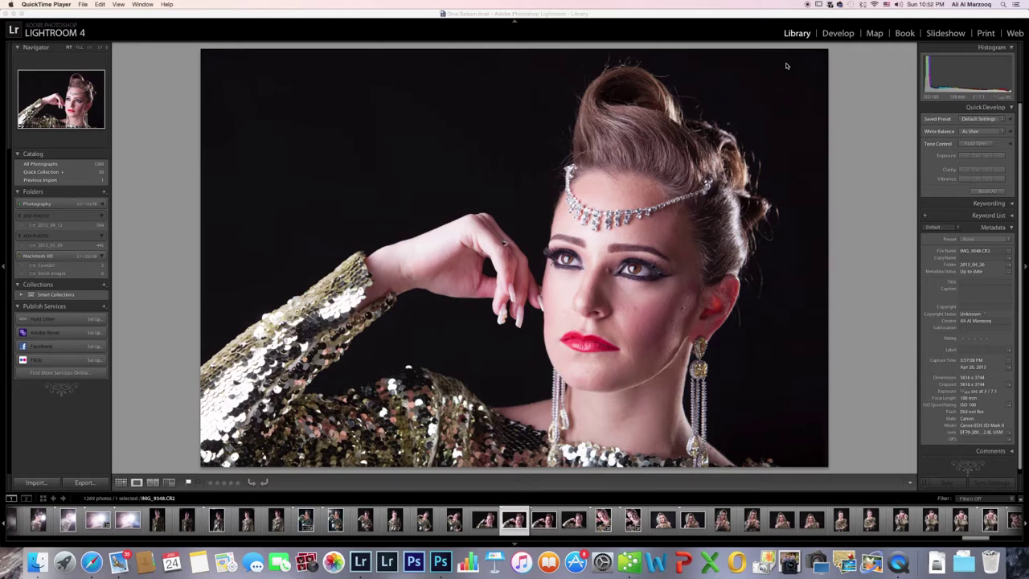
Open the portrait from the Develop module as a Smart Object in Photoshop and show it in full-screen mode.
{"action": "left_click", "coordinate": [831, 48]}
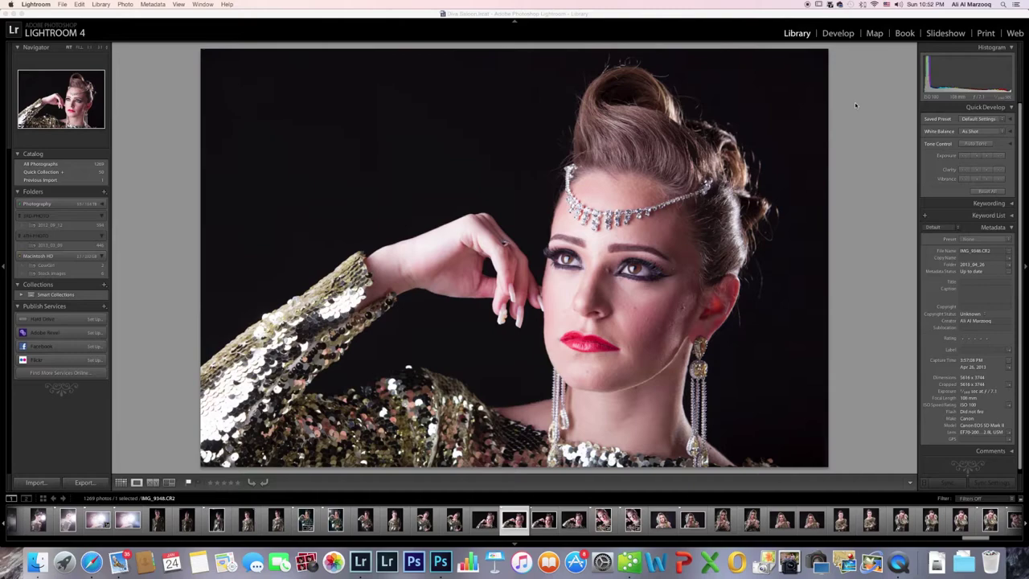
{"action": "key", "text": "d"}
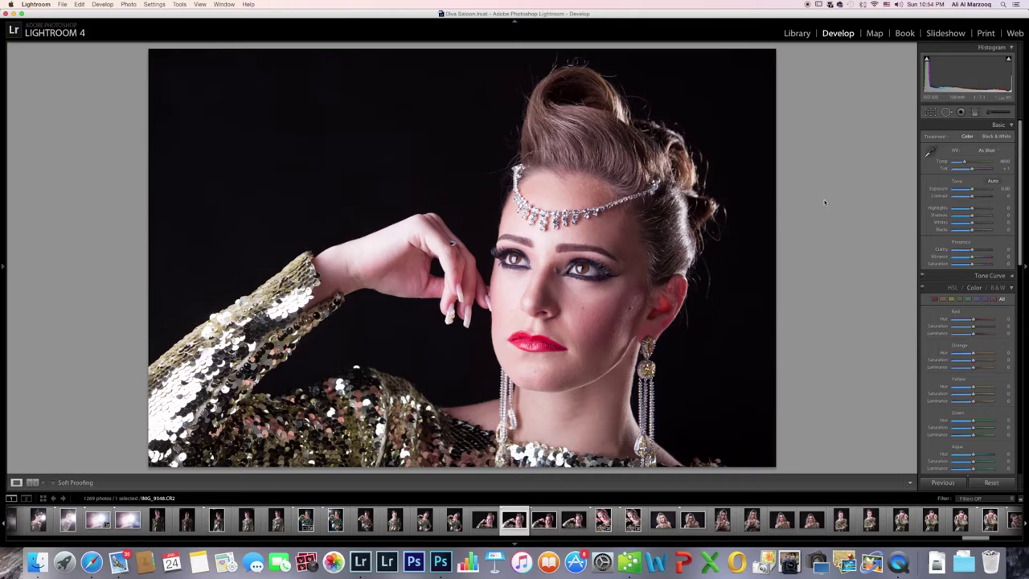
{"action": "right_click", "coordinate": [551, 177]}
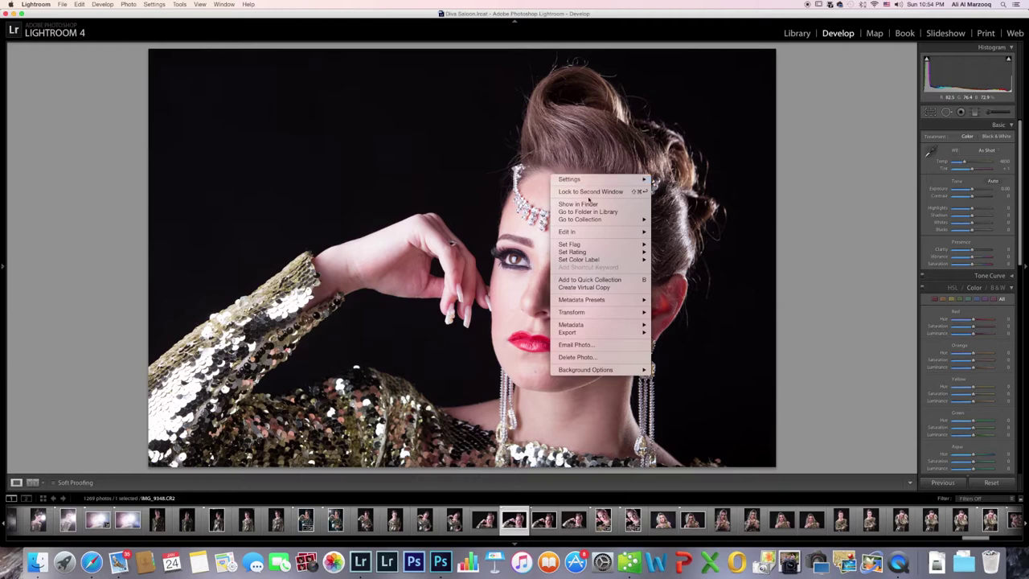
{"action": "mouse_move", "coordinate": [594, 231]}
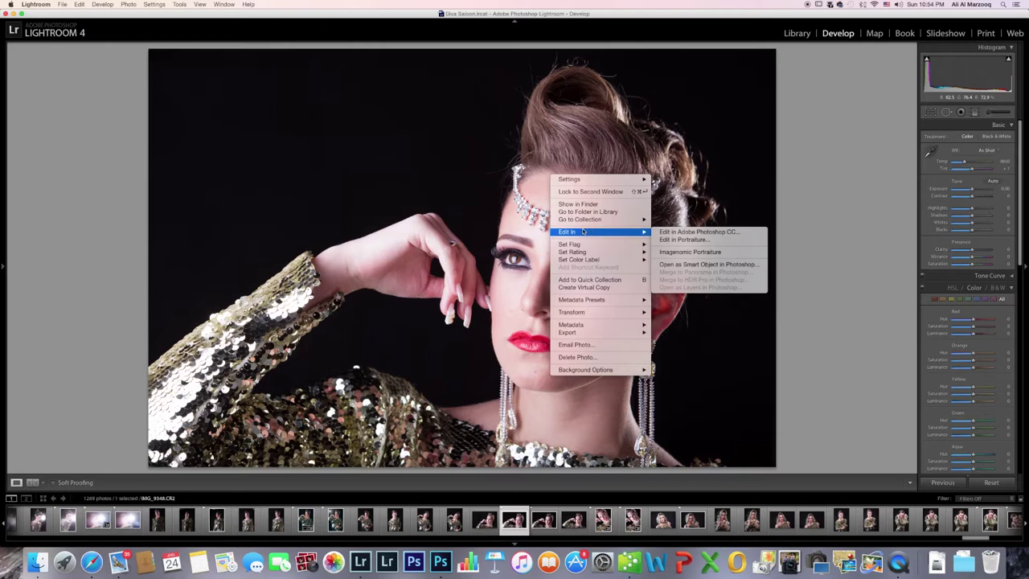
{"action": "left_click", "coordinate": [734, 267]}
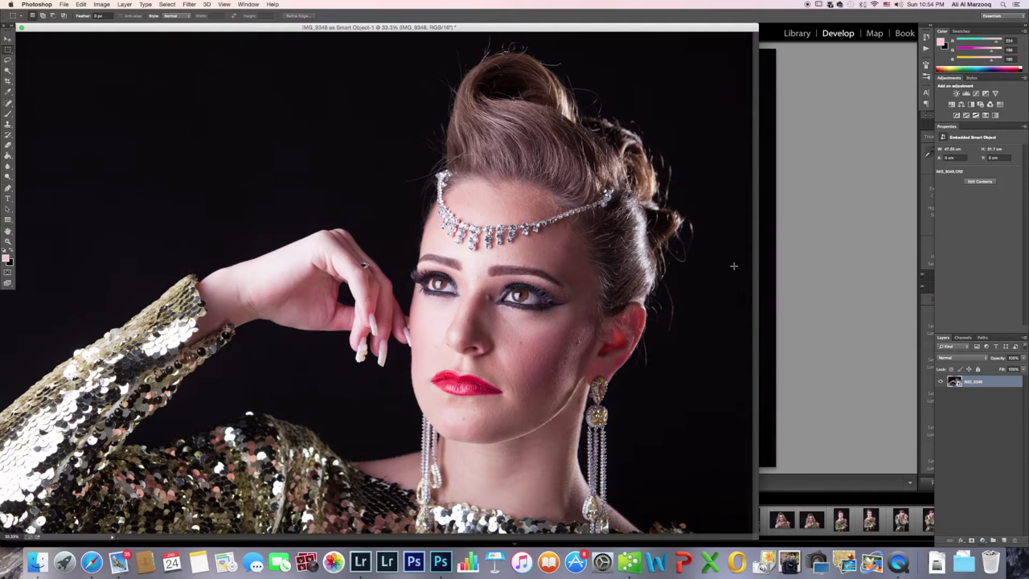
{"action": "key", "text": "f"}
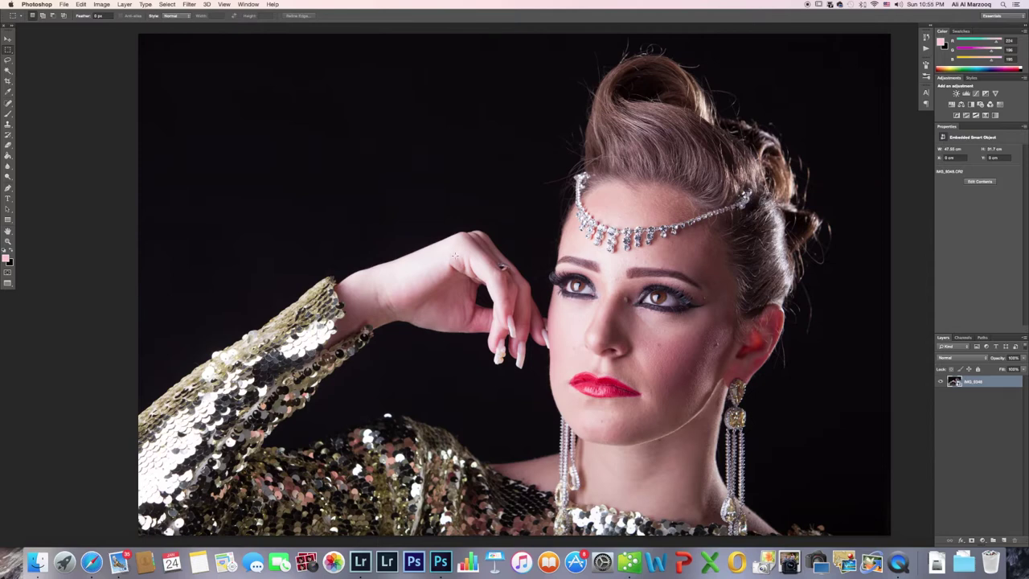
Adjust the Smart Object's raw settings to Contrast -97, Shadows +45, Blacks +11, Clarity +3 and Vibrance +4.
{"action": "double_click", "coordinate": [955, 383]}
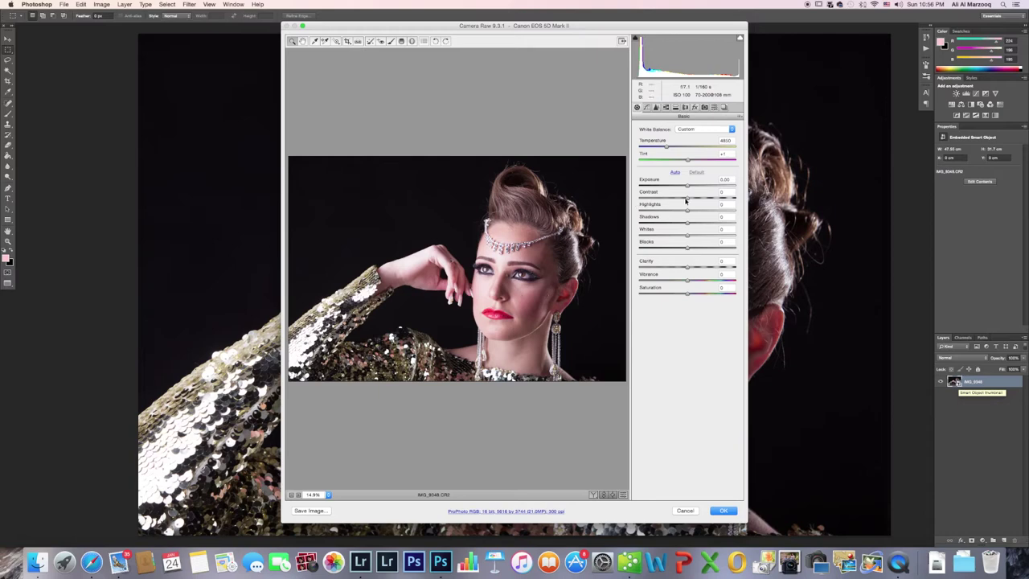
{"action": "left_click_drag", "start_coordinate": [684, 200], "coordinate": [642, 200]}
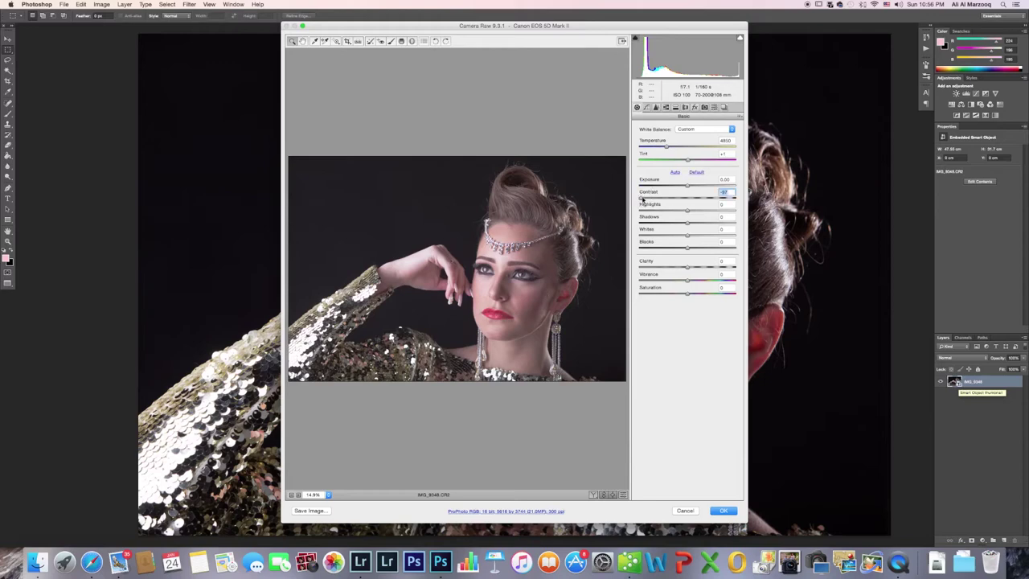
{"action": "left_click_drag", "start_coordinate": [687, 223], "coordinate": [693, 249]}
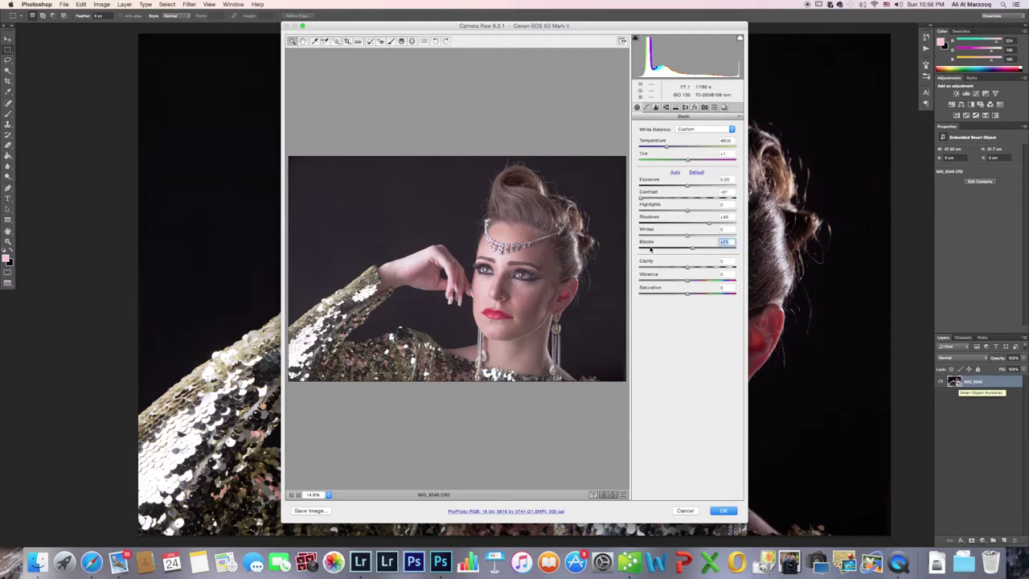
{"action": "left_click_drag", "start_coordinate": [688, 282], "coordinate": [687, 268]}
{"action": "left_click", "coordinate": [688, 268]}
{"action": "left_click", "coordinate": [726, 511]}
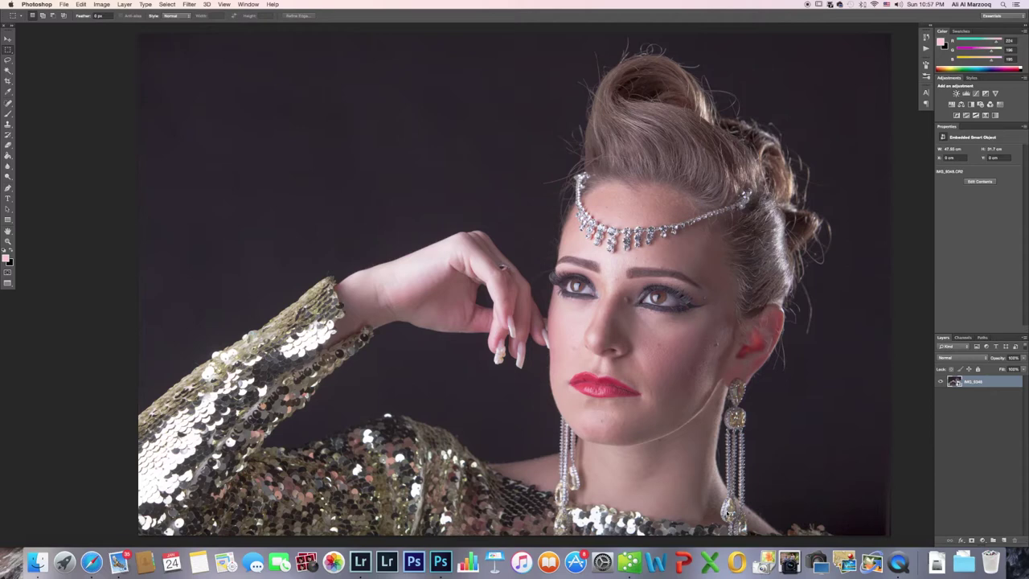
Create an independent copy of the portrait layer with New Smart Object via Copy.
{"action": "key", "text": "super+minus"}
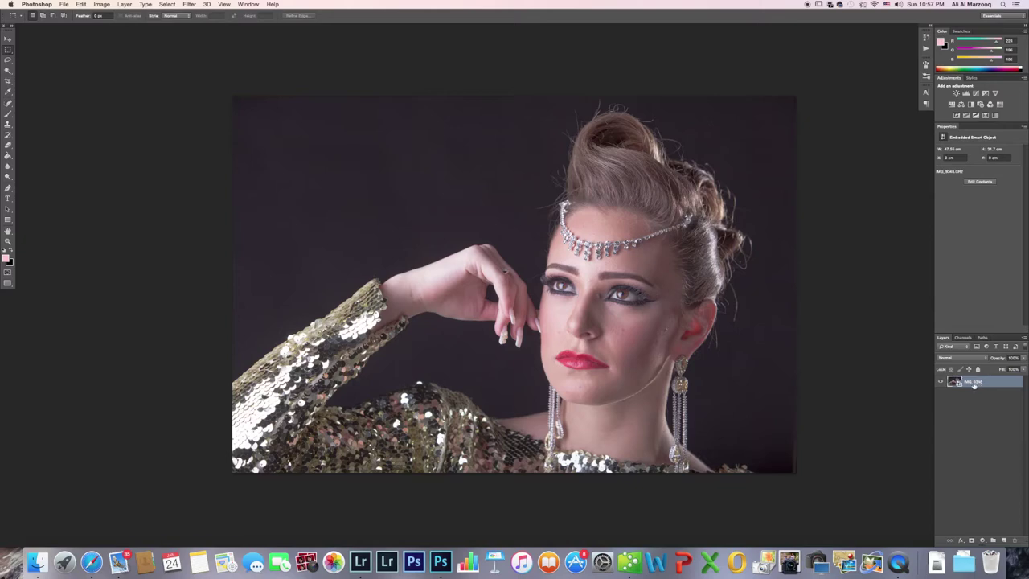
{"action": "right_click", "coordinate": [974, 385]}
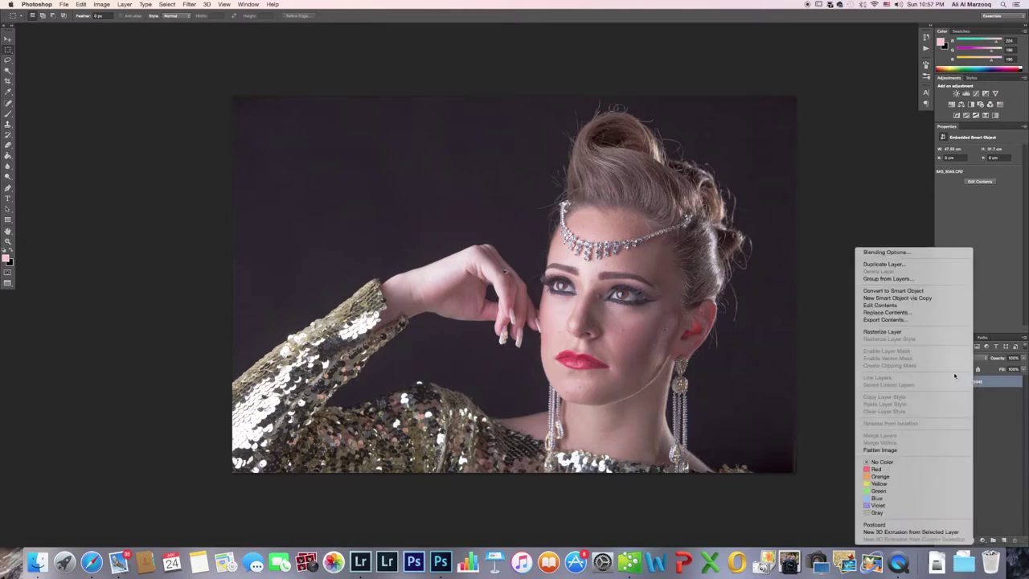
{"action": "left_click", "coordinate": [937, 298]}
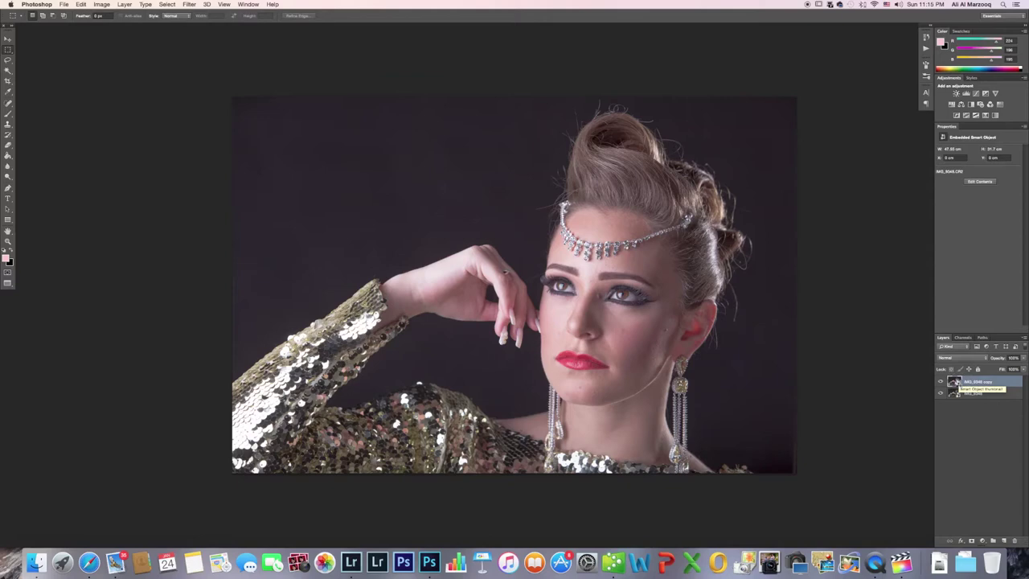
Convert the copied layer's raw image to grayscale with Reds -12, Oranges +8, Purples -23 and lowered Blues and Magentas.
{"action": "double_click", "coordinate": [955, 383]}
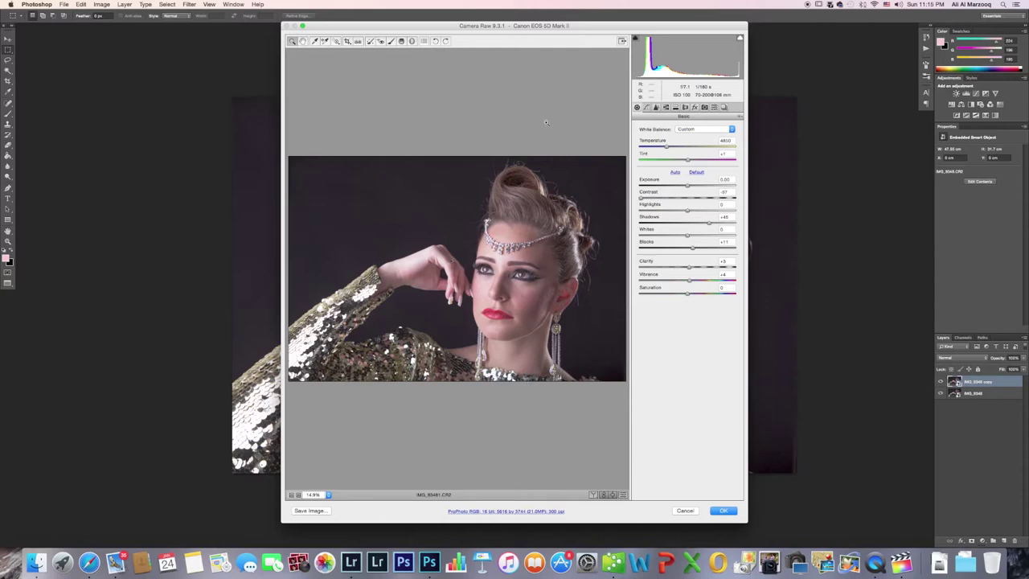
{"action": "left_click", "coordinate": [665, 107]}
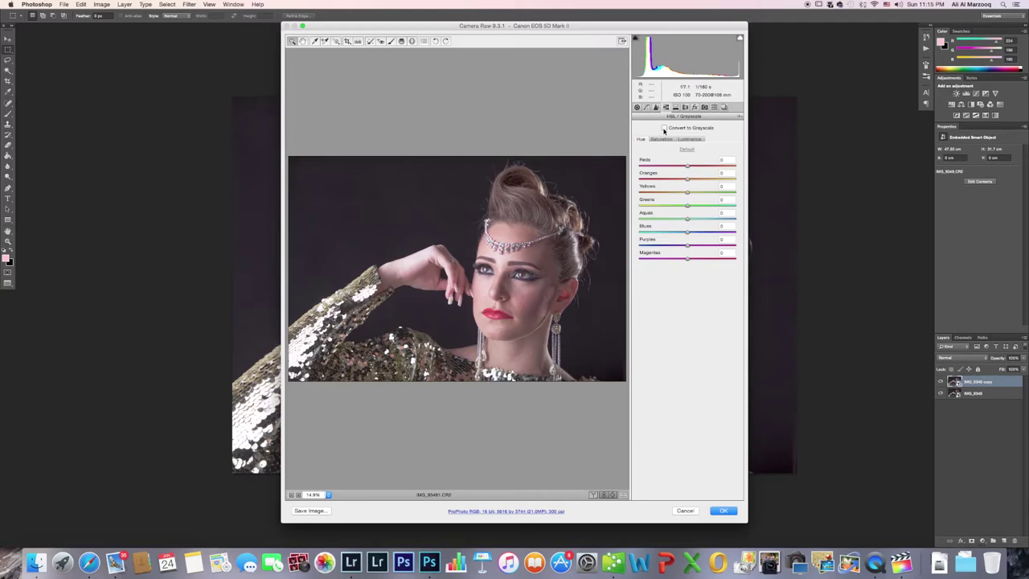
{"action": "left_click", "coordinate": [664, 129]}
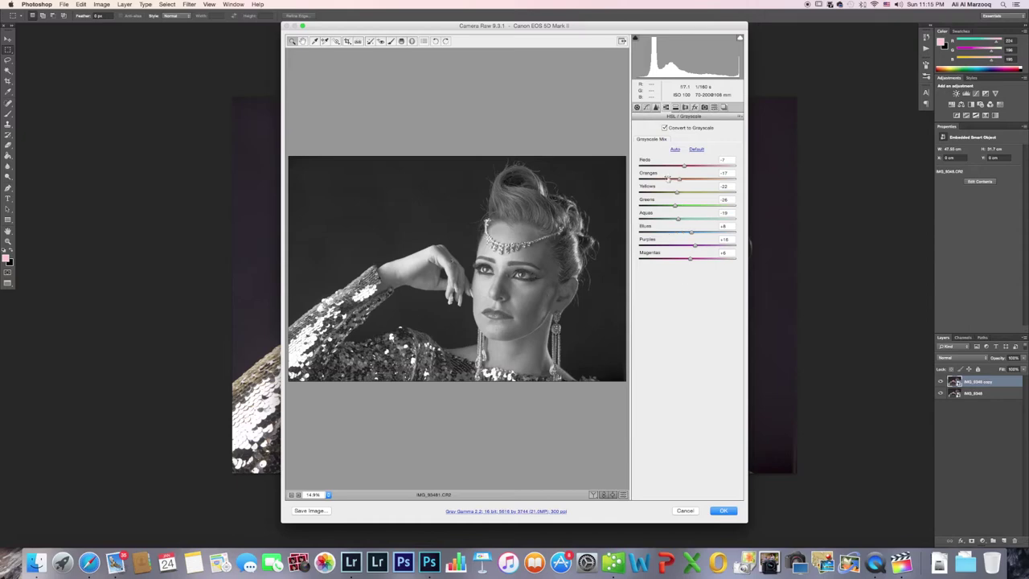
{"action": "mouse_move", "coordinate": [684, 165]}
{"action": "left_mouse_down"}
{"action": "mouse_move", "coordinate": [666, 165]}
{"action": "mouse_move", "coordinate": [692, 179]}
{"action": "mouse_move", "coordinate": [670, 179]}
{"action": "mouse_move", "coordinate": [692, 180]}
{"action": "left_mouse_up"}
{"action": "left_click_drag", "start_coordinate": [692, 233], "coordinate": [660, 258]}
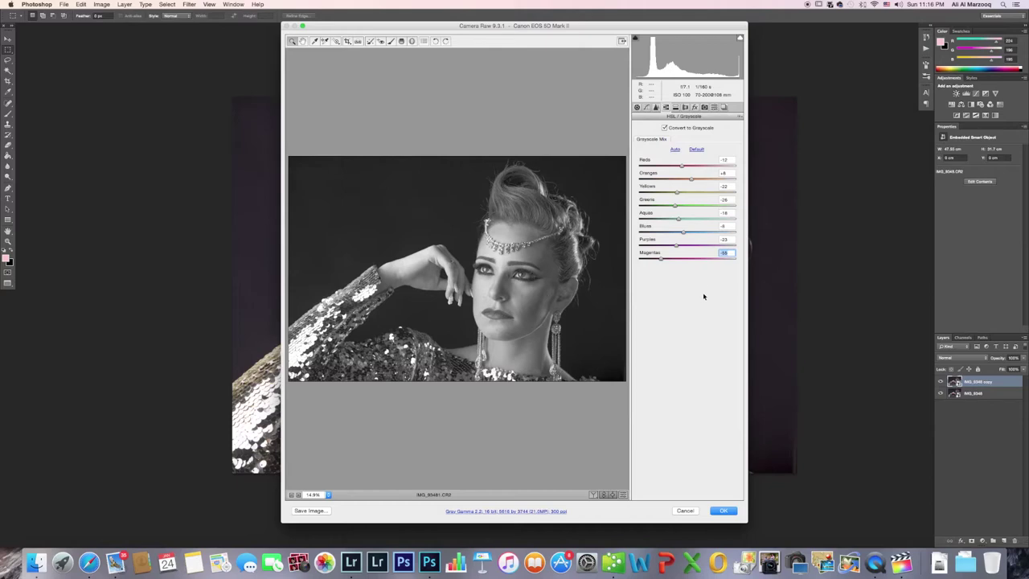
{"action": "left_click", "coordinate": [724, 510]}
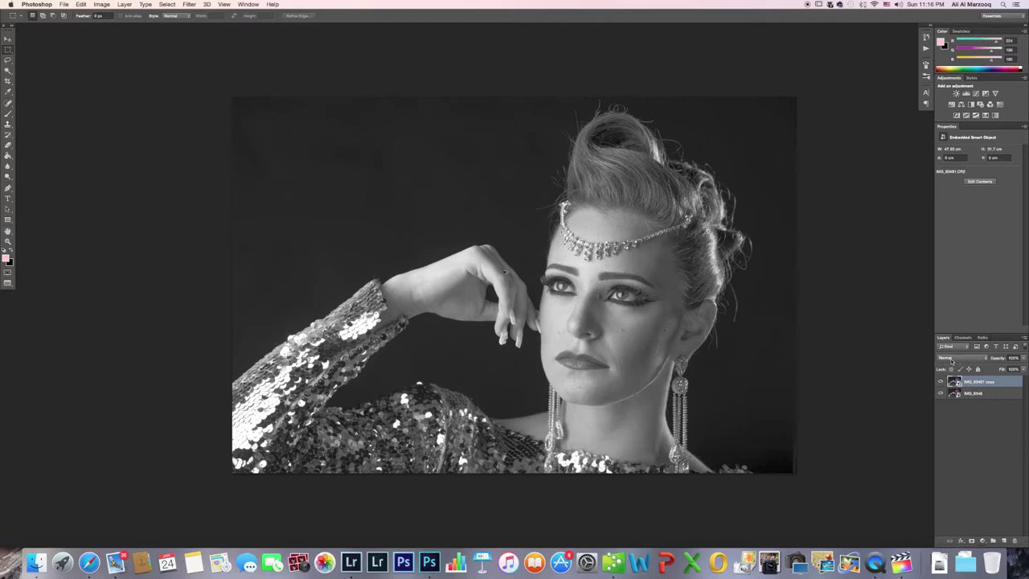
Try the Overlay blend mode on the grayscale layer, settling on Soft Light.
{"action": "left_click", "coordinate": [957, 357]}
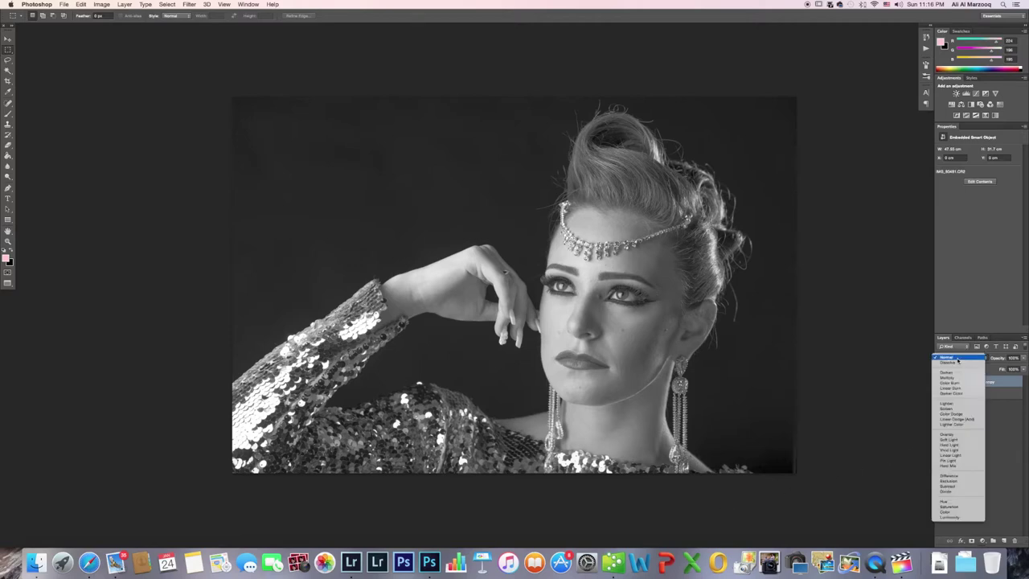
{"action": "left_click", "coordinate": [967, 435]}
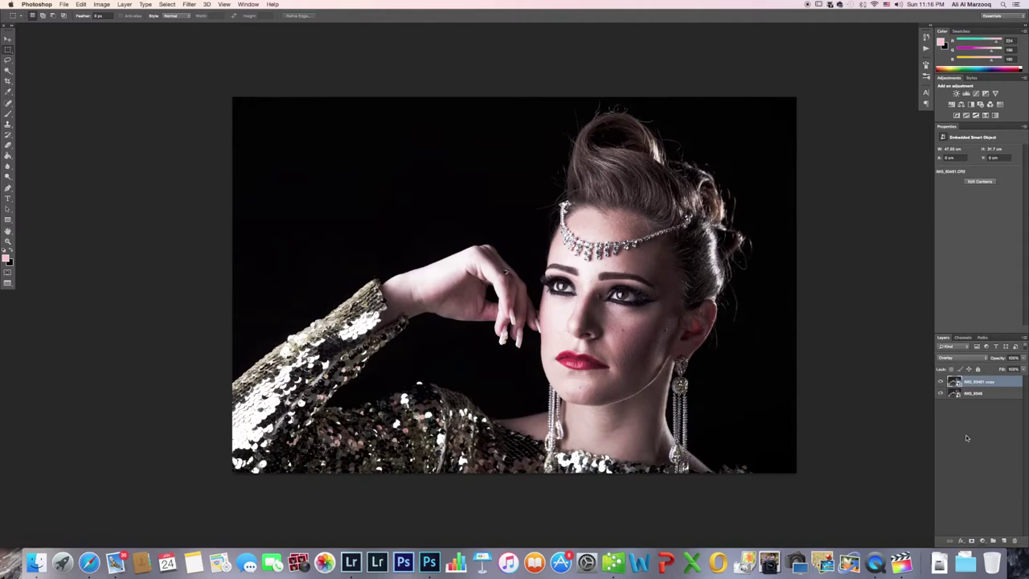
{"action": "left_click", "coordinate": [954, 361]}
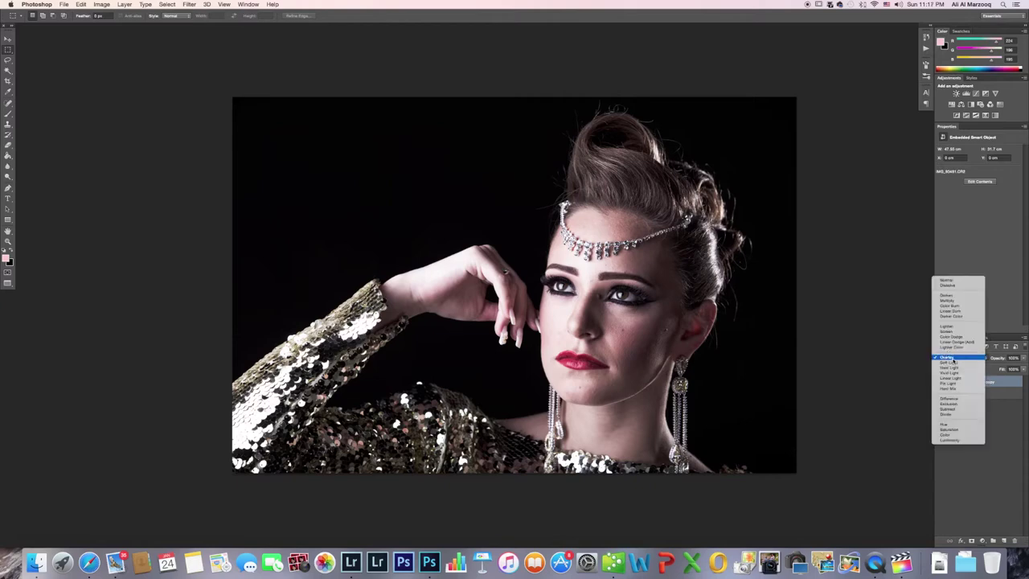
{"action": "left_click", "coordinate": [953, 364]}
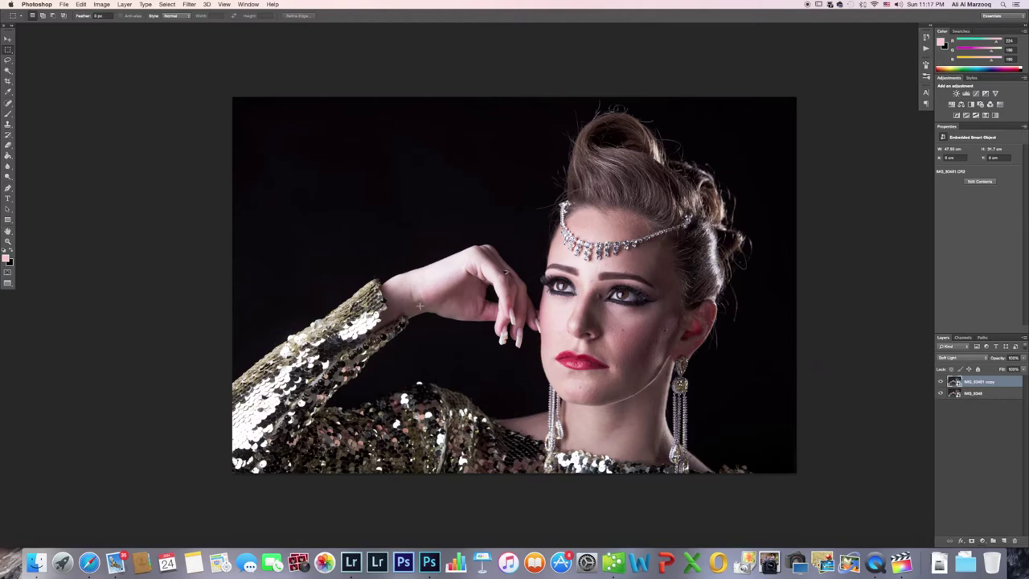
Reduce Highlights and Whites to about -15 in the raw settings of the lower colour layer.
{"action": "left_click", "coordinate": [952, 394]}
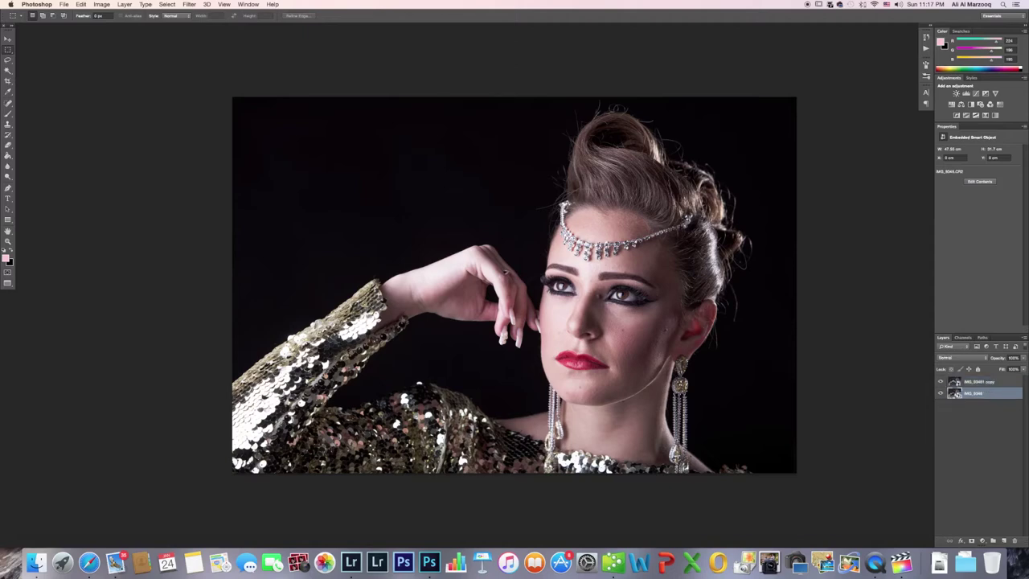
{"action": "double_click", "coordinate": [954, 393]}
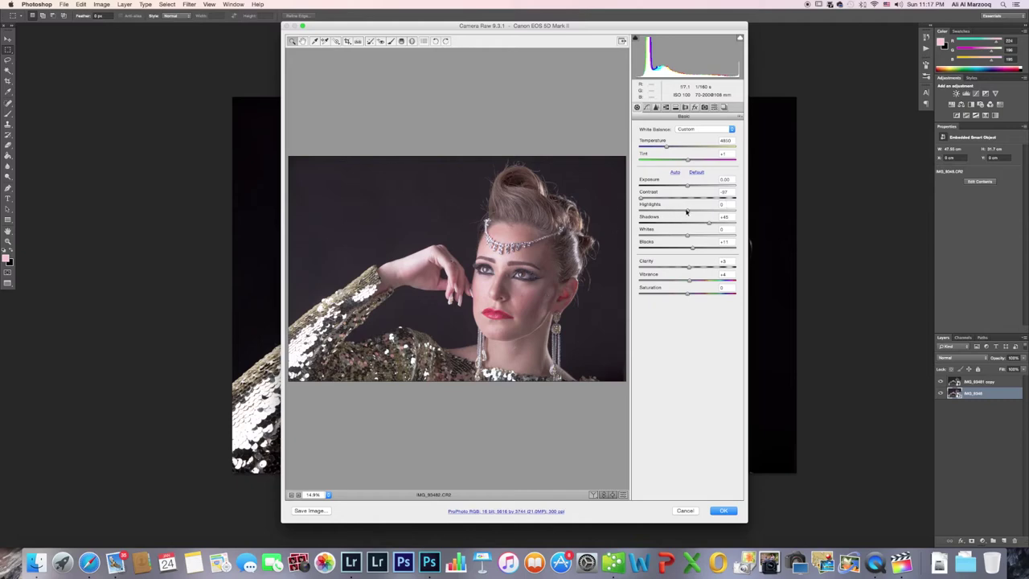
{"action": "left_click", "coordinate": [686, 210]}
{"action": "left_click_drag", "start_coordinate": [686, 210], "coordinate": [679, 235]}
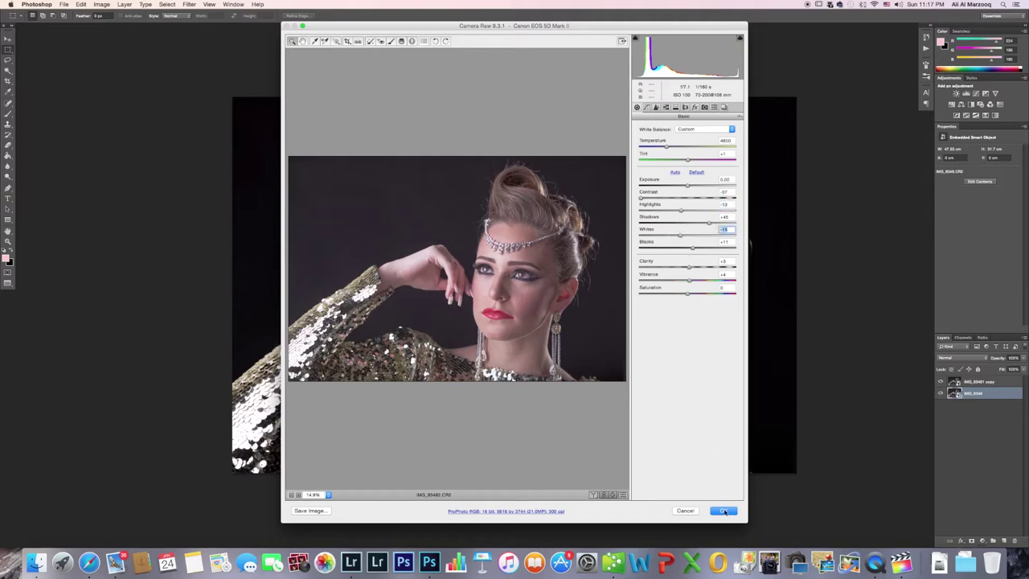
{"action": "left_click", "coordinate": [723, 511]}
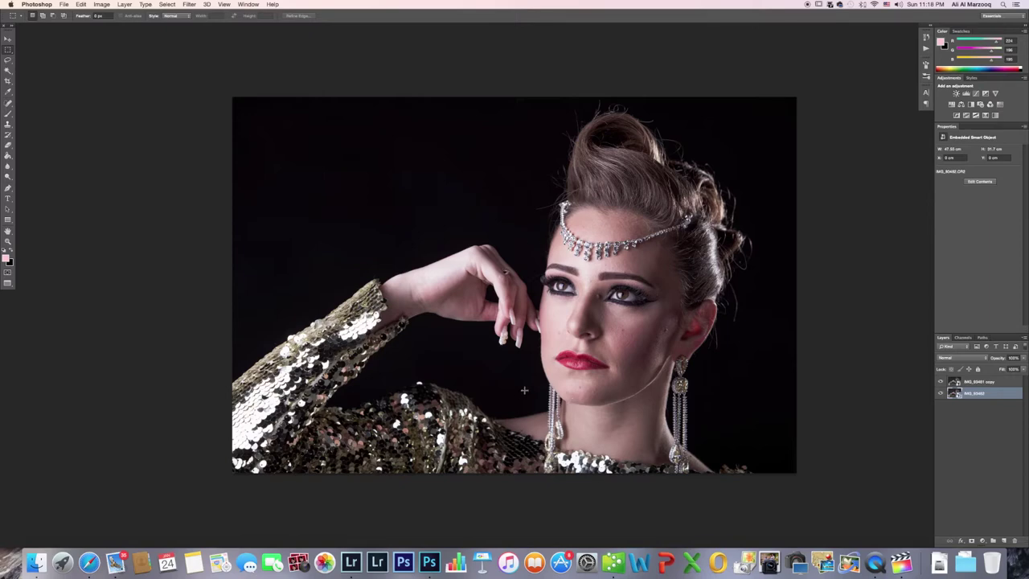
Flatten the image and make two duplicate layers above the background.
{"action": "right_click", "coordinate": [984, 384]}
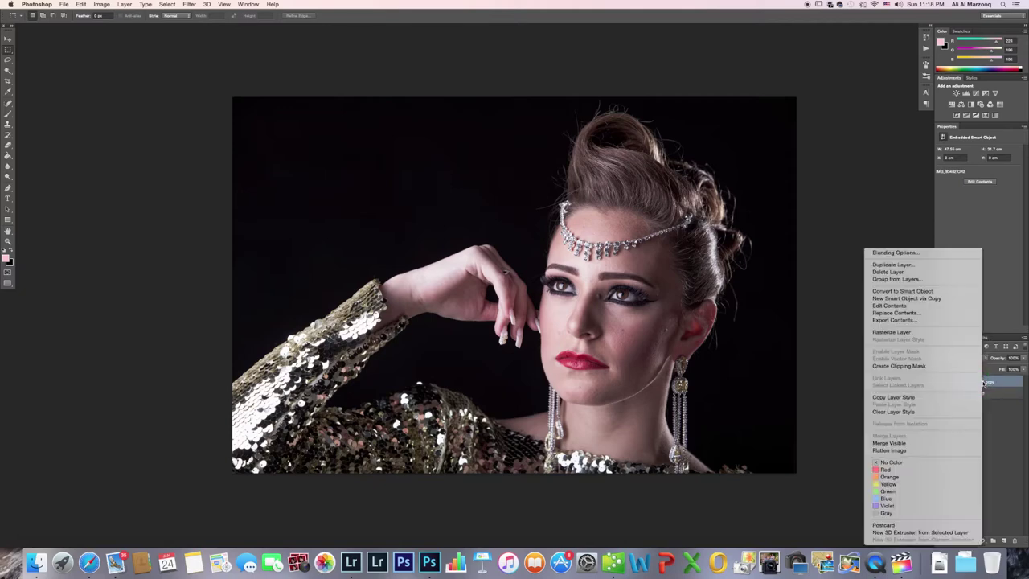
{"action": "left_click", "coordinate": [932, 450]}
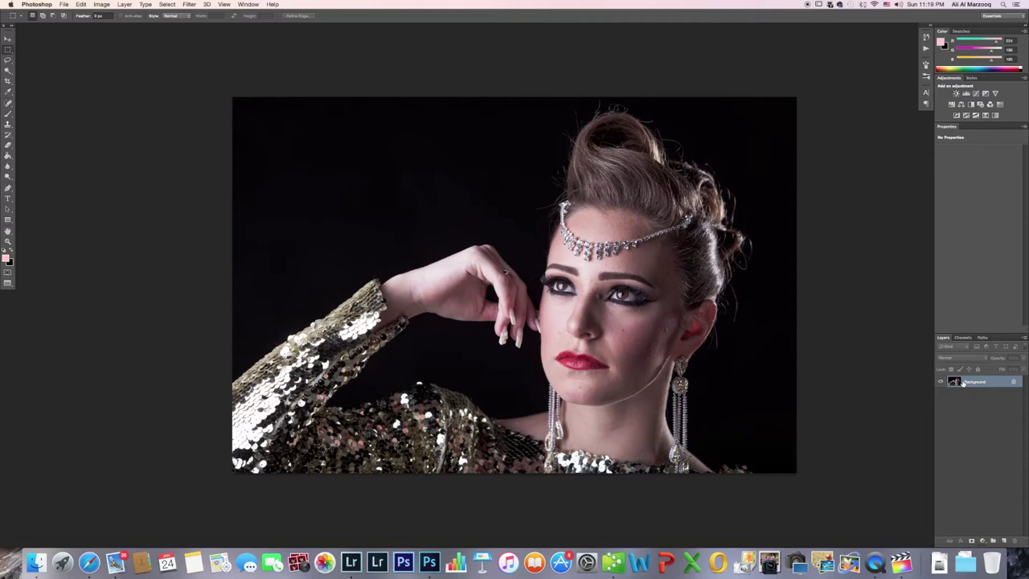
{"action": "key", "text": "super+j"}
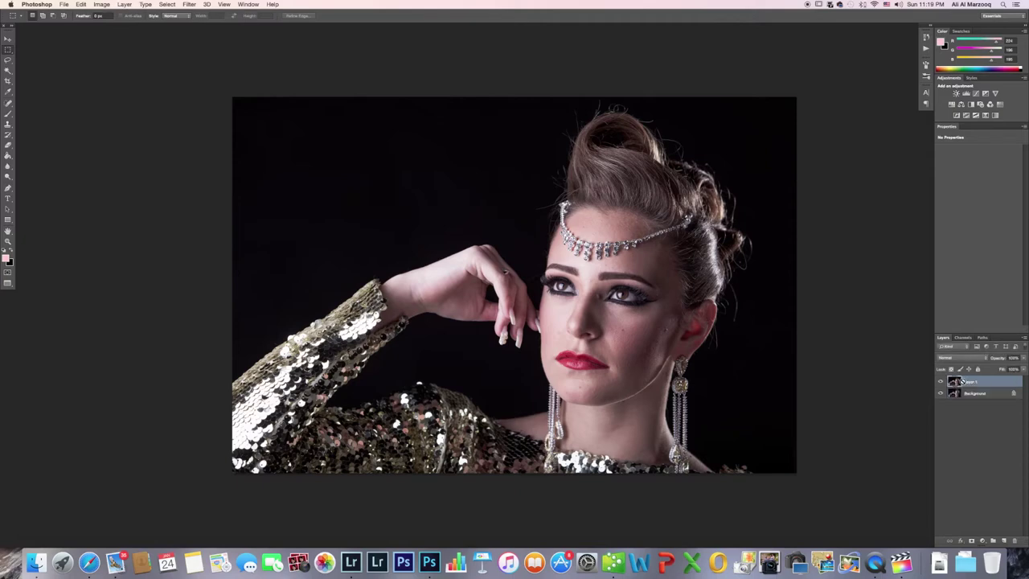
{"action": "key", "text": "super+j"}
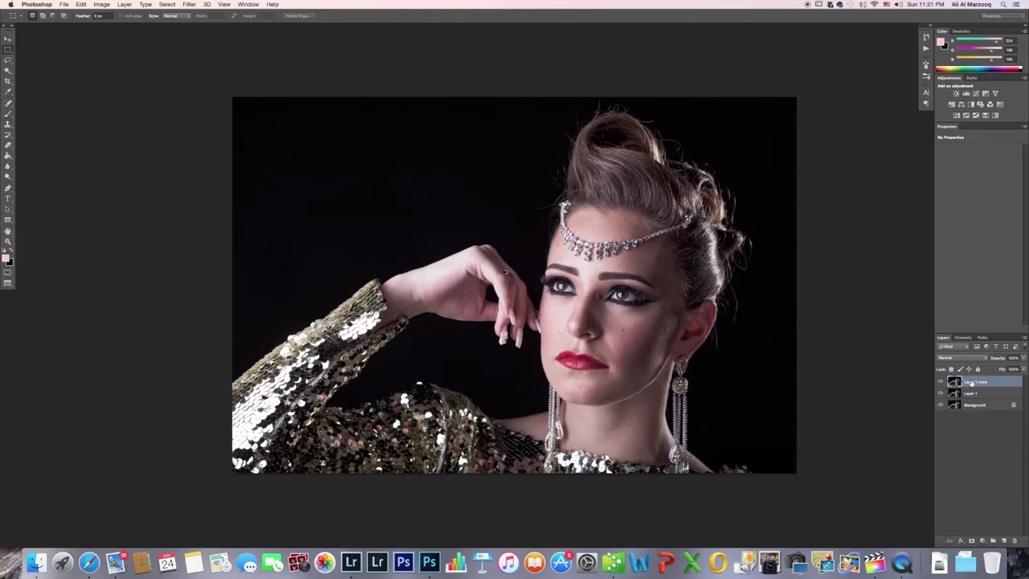
Rename the uppermost duplicate layer as High and the middle one as Low.
{"action": "double_click", "coordinate": [973, 383]}
{"action": "type", "text": "High"}
{"action": "left_click", "coordinate": [973, 392]}
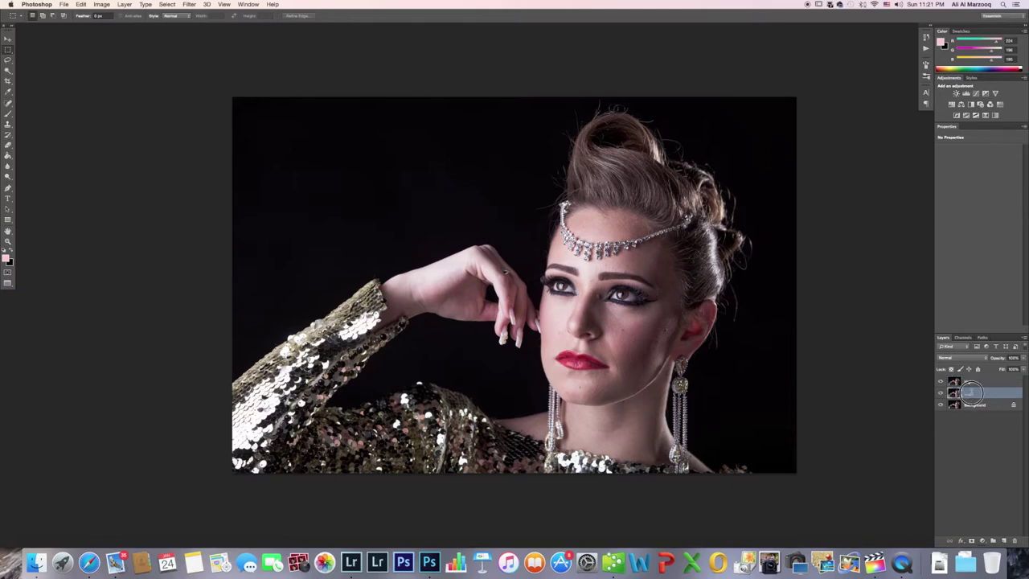
{"action": "double_click", "coordinate": [972, 391]}
{"action": "type", "text": "Low"}
{"action": "key", "text": "Return"}
{"action": "key", "text": "alt+bracketright"}
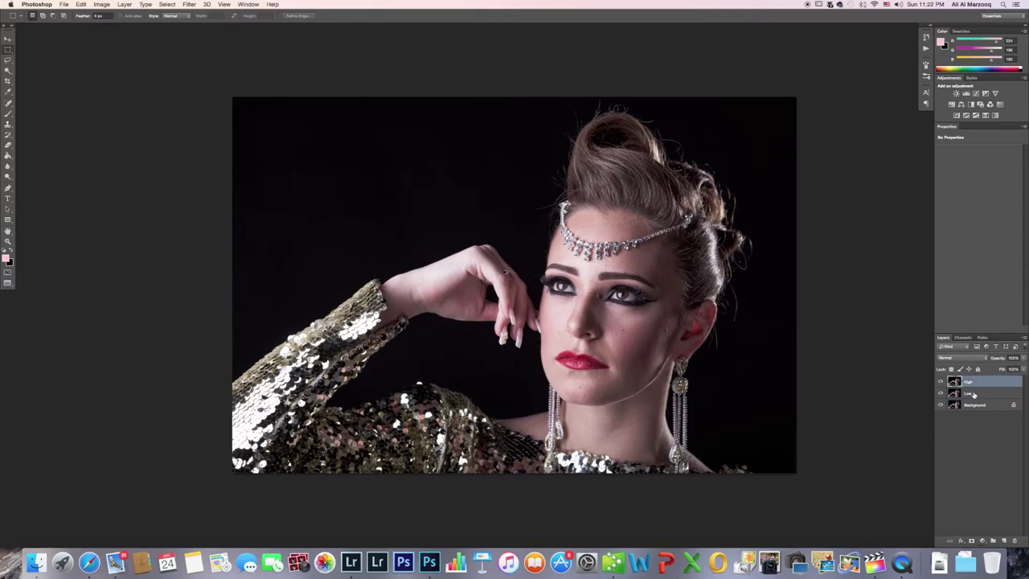
Apply the Dust & Scratches filter to the Low layer with a radius of 15 pixels and threshold 0, checking the face in the preview.
{"action": "left_click", "coordinate": [973, 393]}
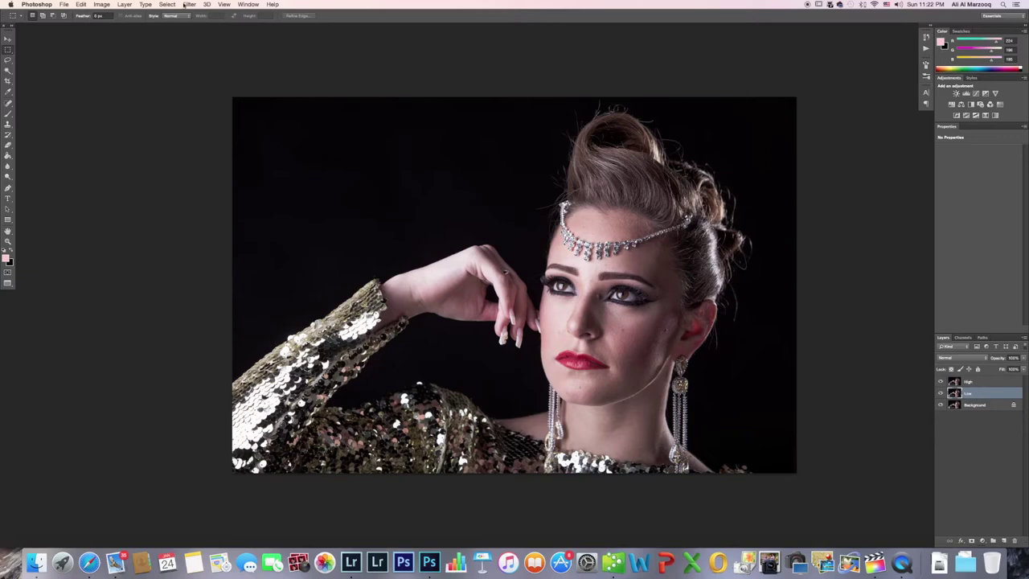
{"action": "left_click", "coordinate": [190, 4]}
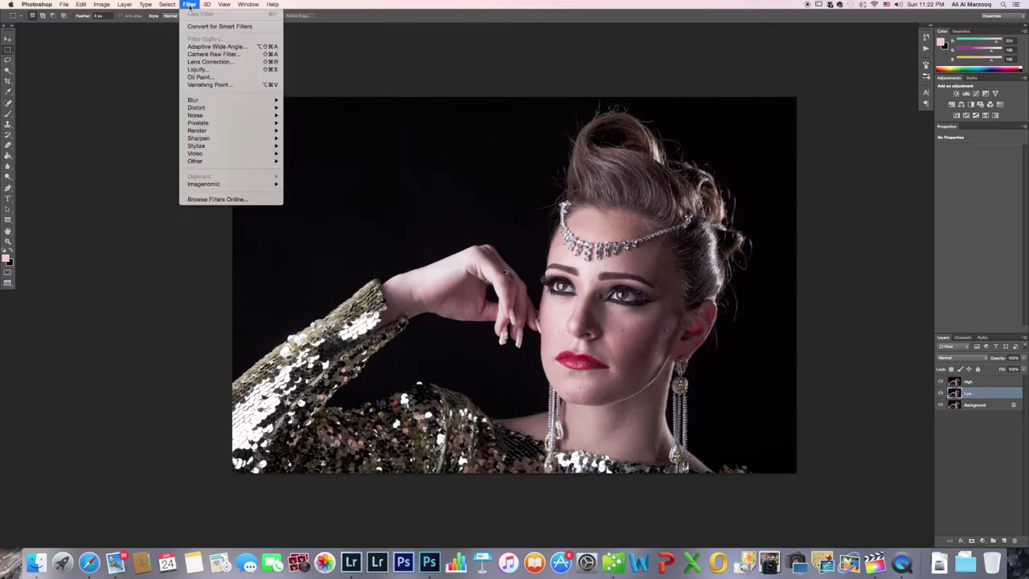
{"action": "mouse_move", "coordinate": [241, 115]}
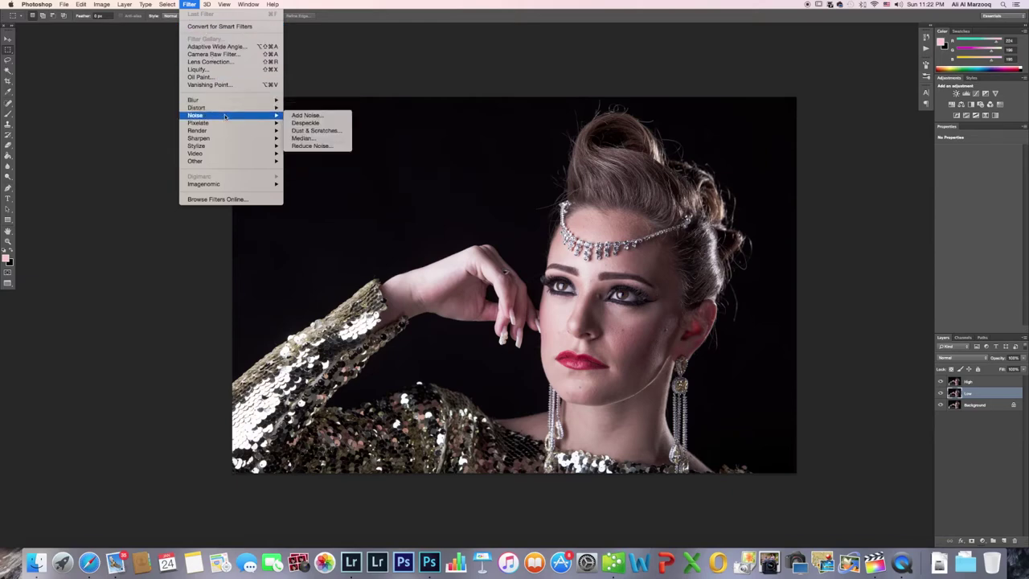
{"action": "left_click", "coordinate": [316, 130]}
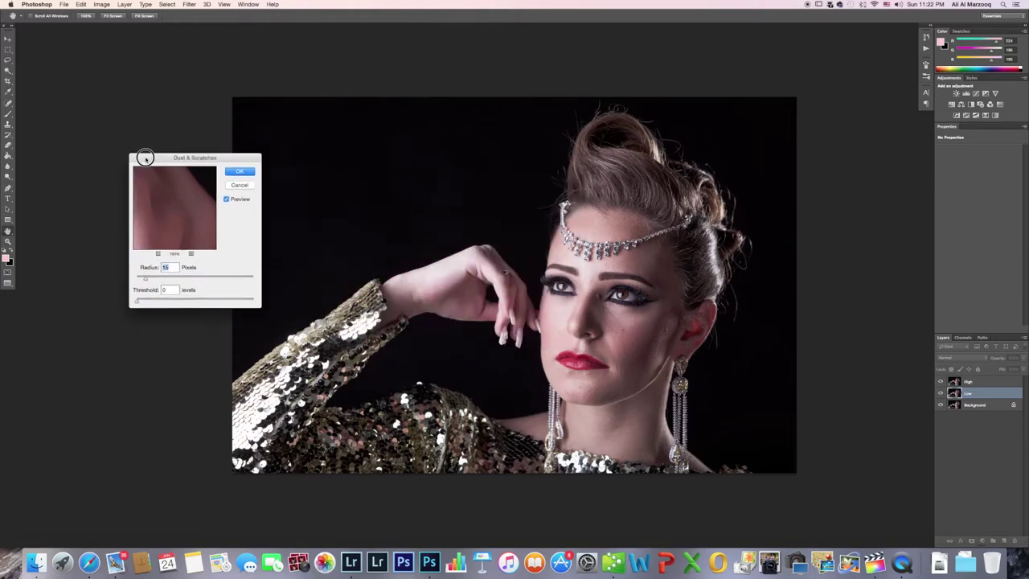
{"action": "left_click_drag", "start_coordinate": [143, 154], "coordinate": [102, 153]}
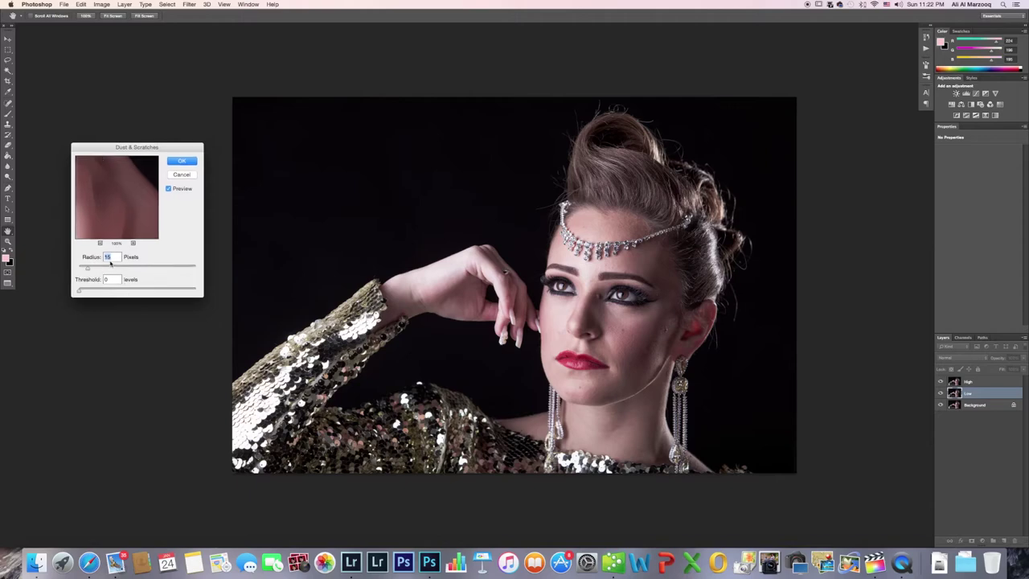
{"action": "left_click_drag", "start_coordinate": [101, 224], "coordinate": [129, 173]}
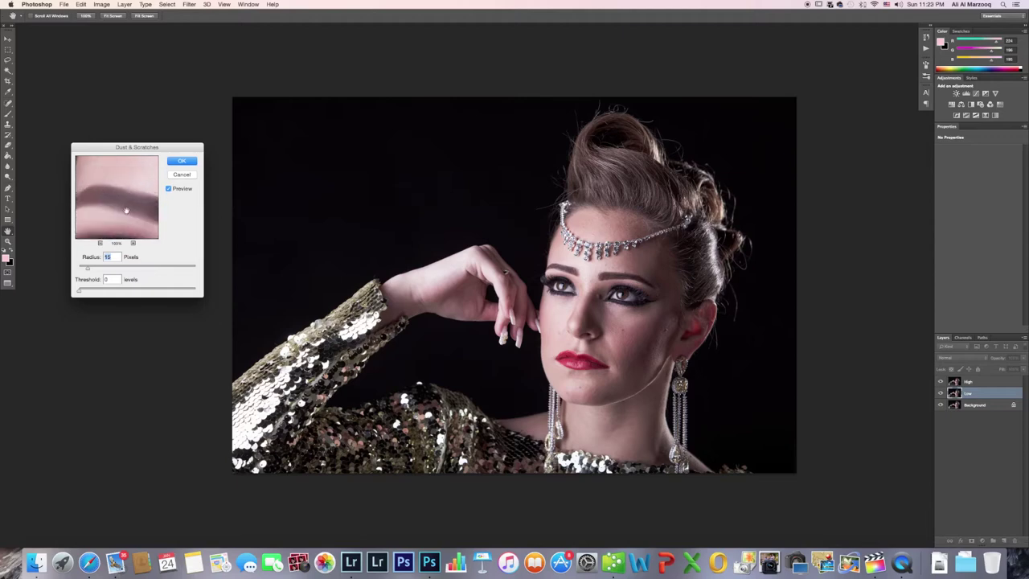
{"action": "left_click_drag", "start_coordinate": [127, 210], "coordinate": [107, 200]}
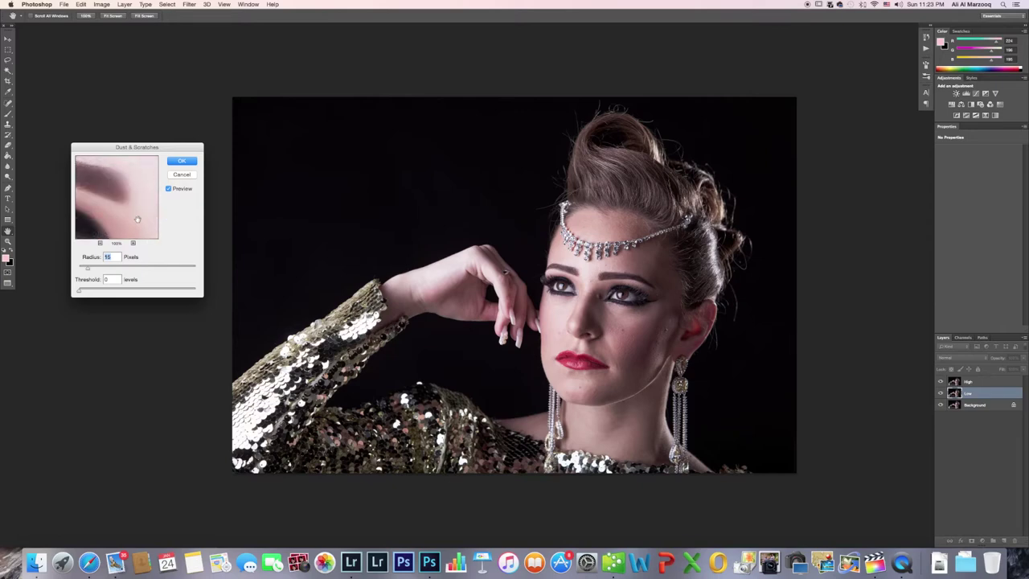
{"action": "left_click_drag", "start_coordinate": [127, 188], "coordinate": [133, 205]}
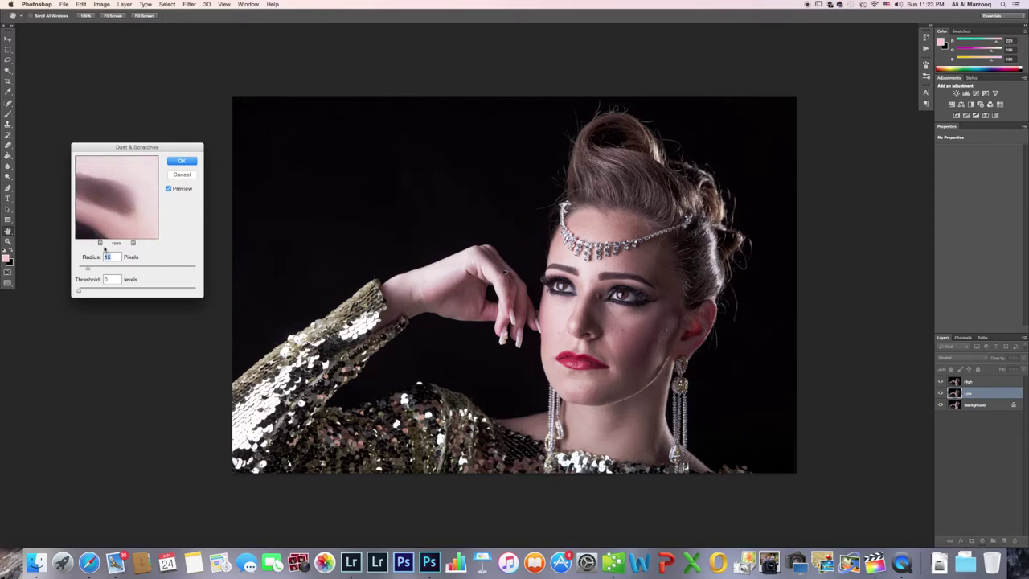
{"action": "left_click", "coordinate": [101, 244]}
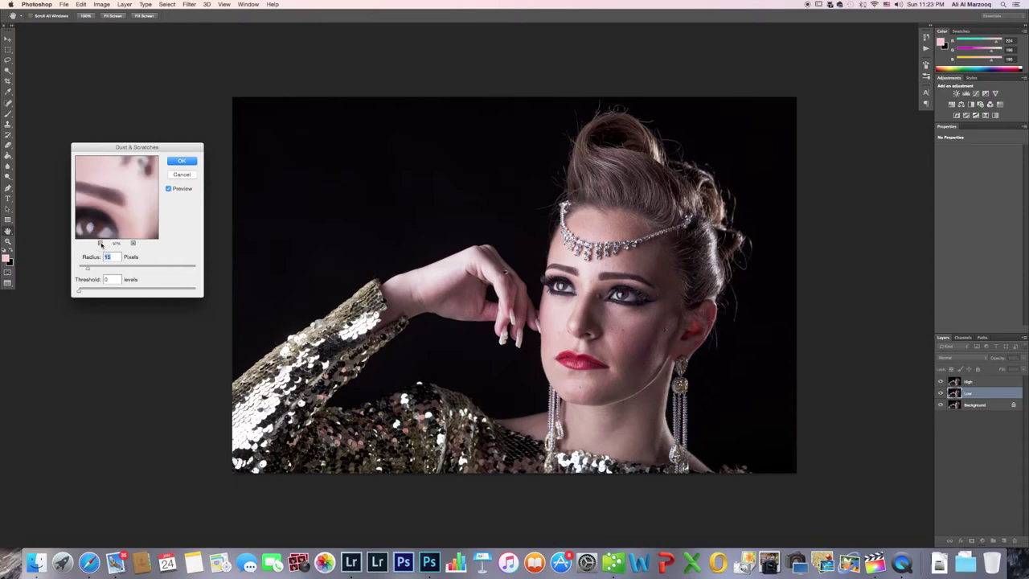
{"action": "left_click", "coordinate": [101, 244]}
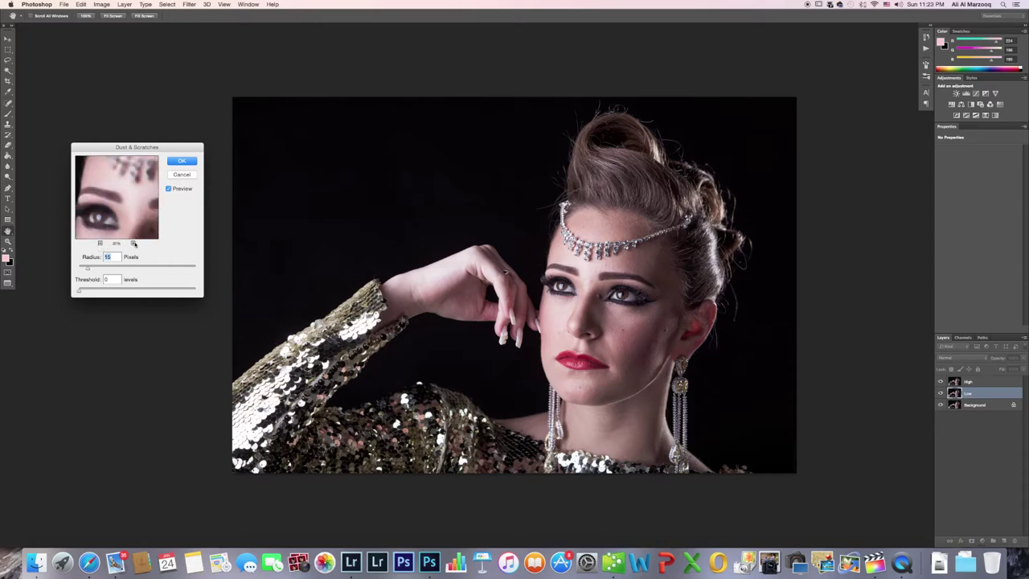
{"action": "left_click", "coordinate": [134, 243]}
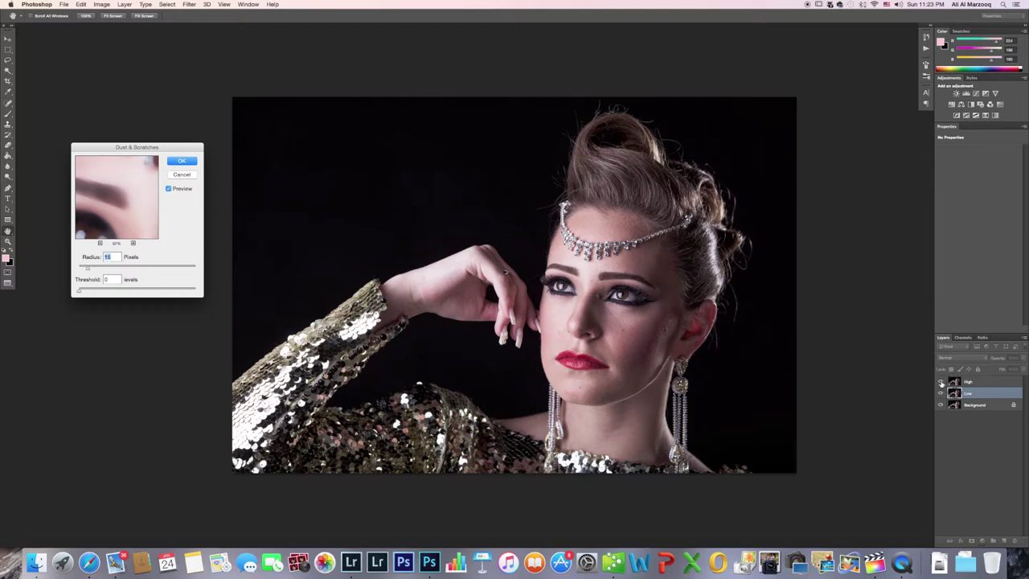
{"action": "left_click", "coordinate": [182, 161]}
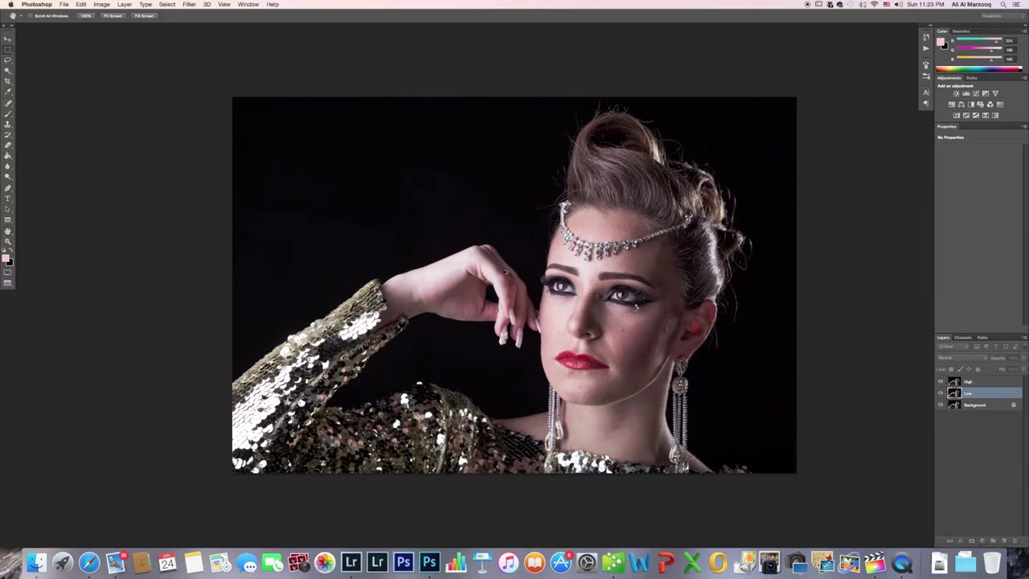
Hide the High layer to inspect the smoothed Low layer, and show it again.
{"action": "key", "text": "m"}
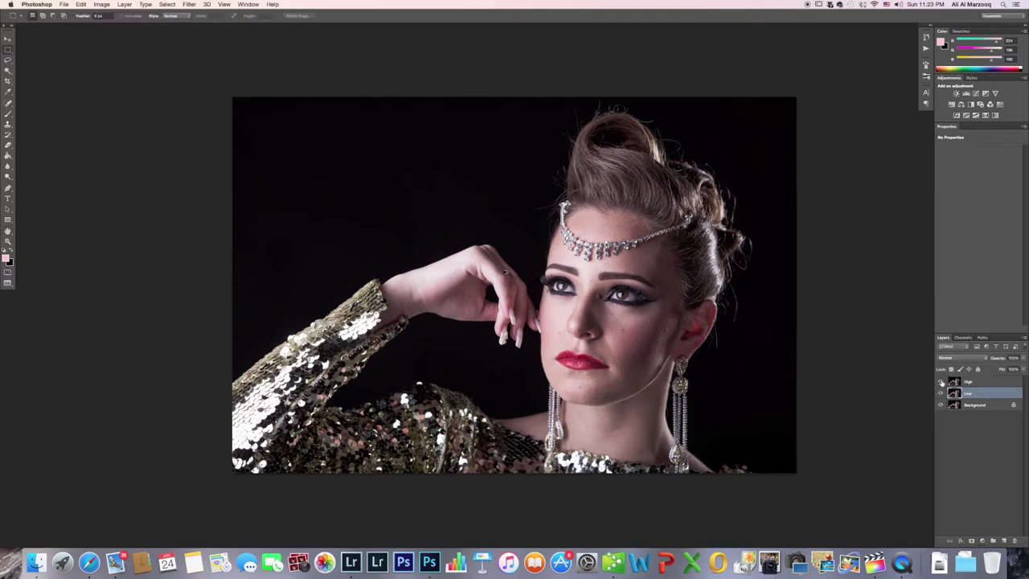
{"action": "left_click", "coordinate": [942, 382]}
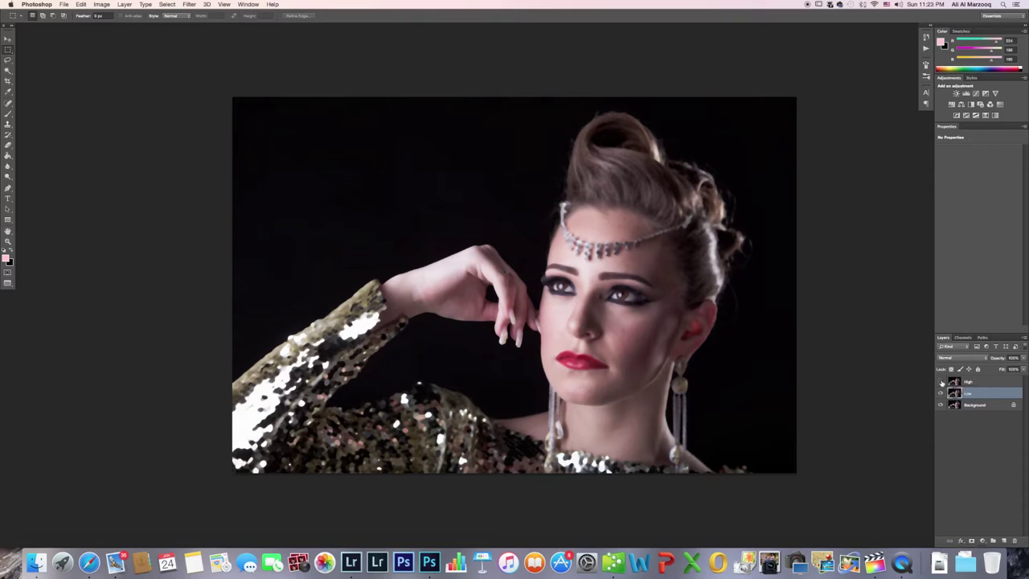
{"action": "left_click", "coordinate": [942, 384]}
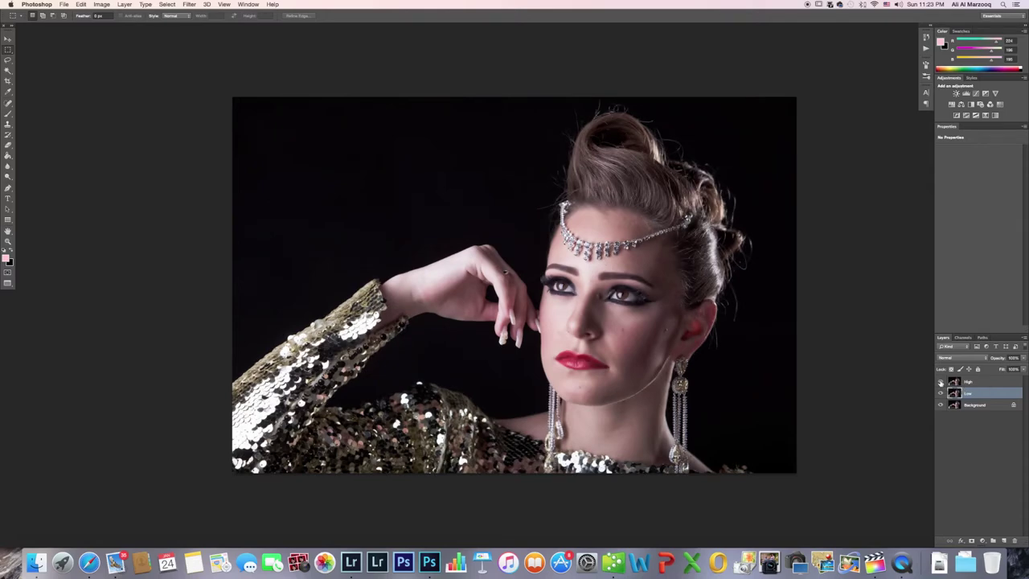
Use Apply Image on the High layer with Low as source layer, Subtract blending, scale 2 and offset 128.
{"action": "left_click", "coordinate": [976, 385]}
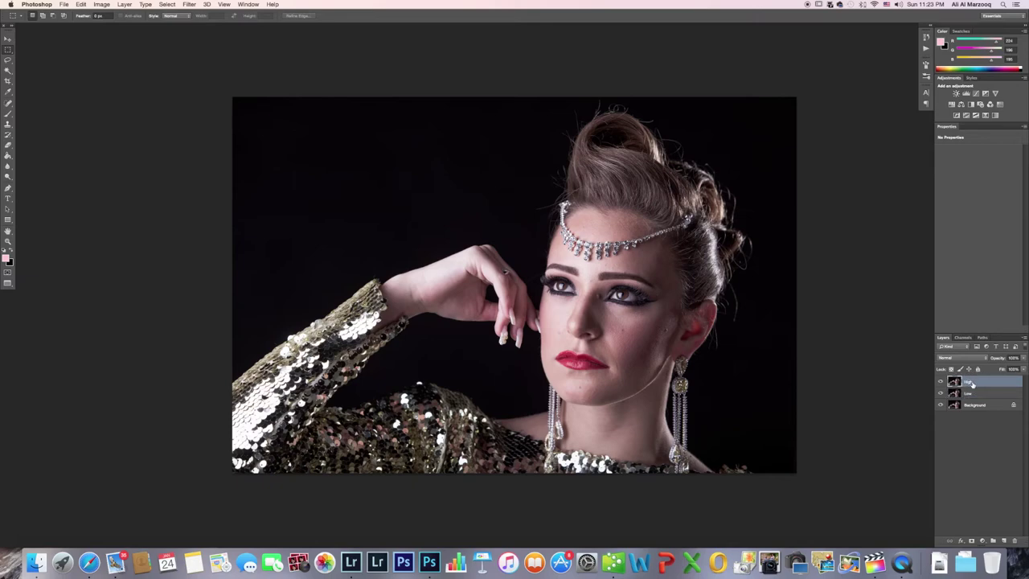
{"action": "left_click", "coordinate": [103, 5]}
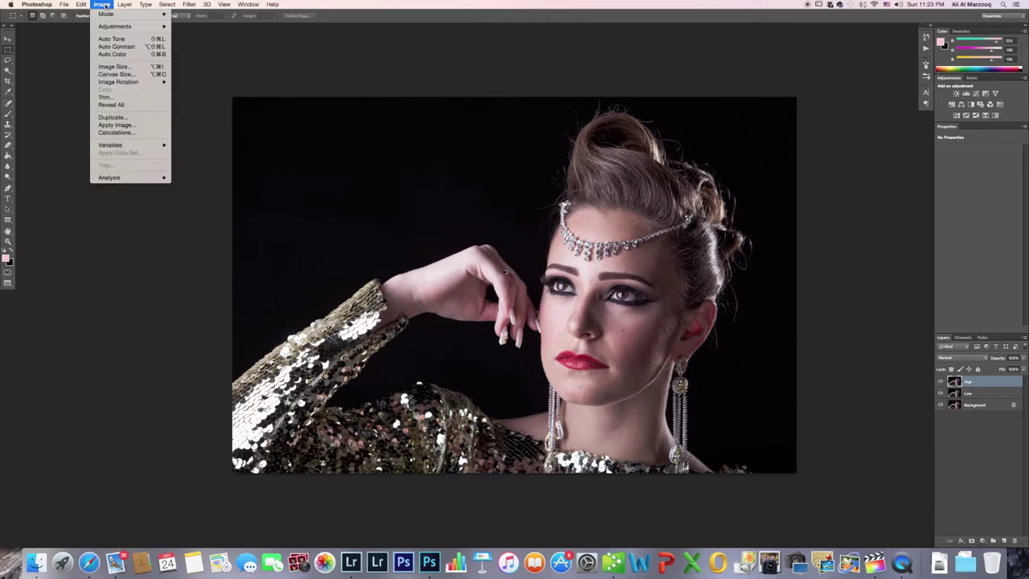
{"action": "left_click", "coordinate": [150, 125]}
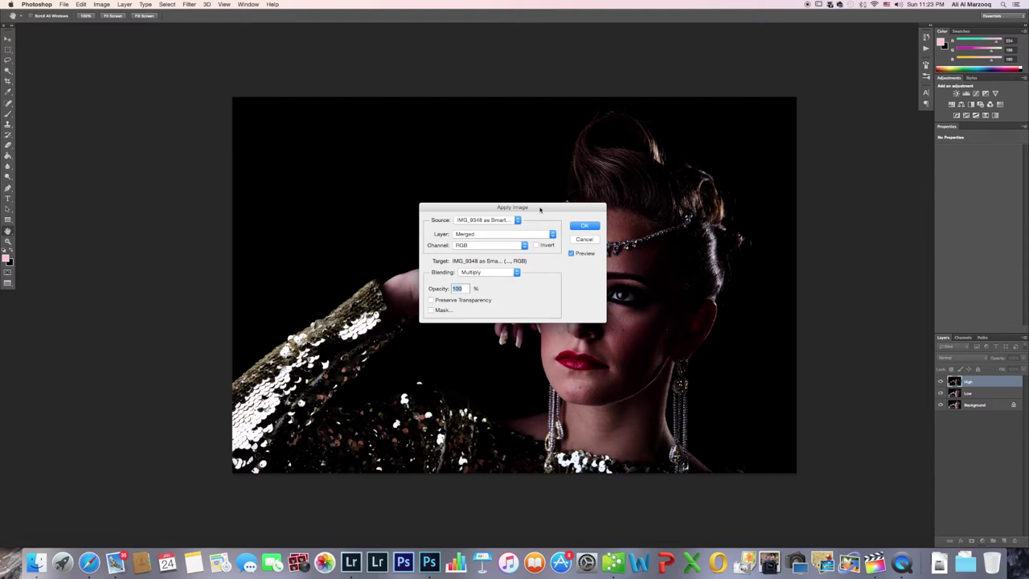
{"action": "left_click_drag", "start_coordinate": [540, 209], "coordinate": [334, 170]}
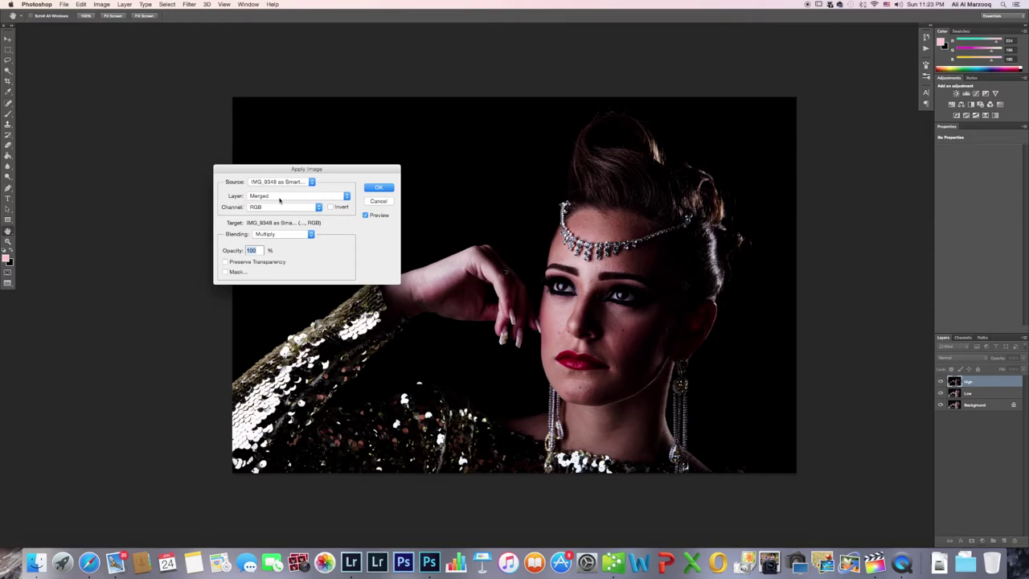
{"action": "left_click", "coordinate": [280, 198]}
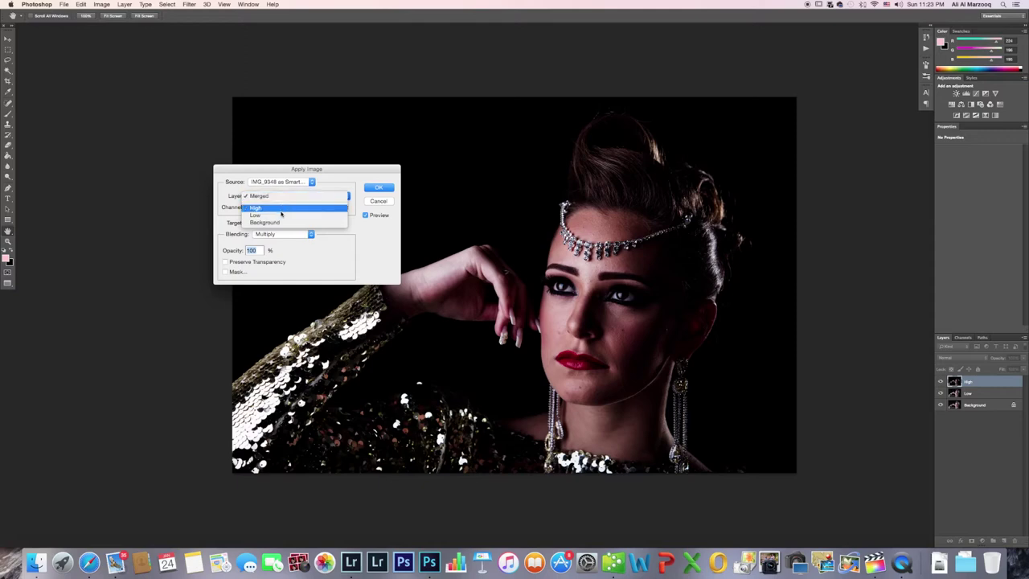
{"action": "left_click", "coordinate": [281, 215]}
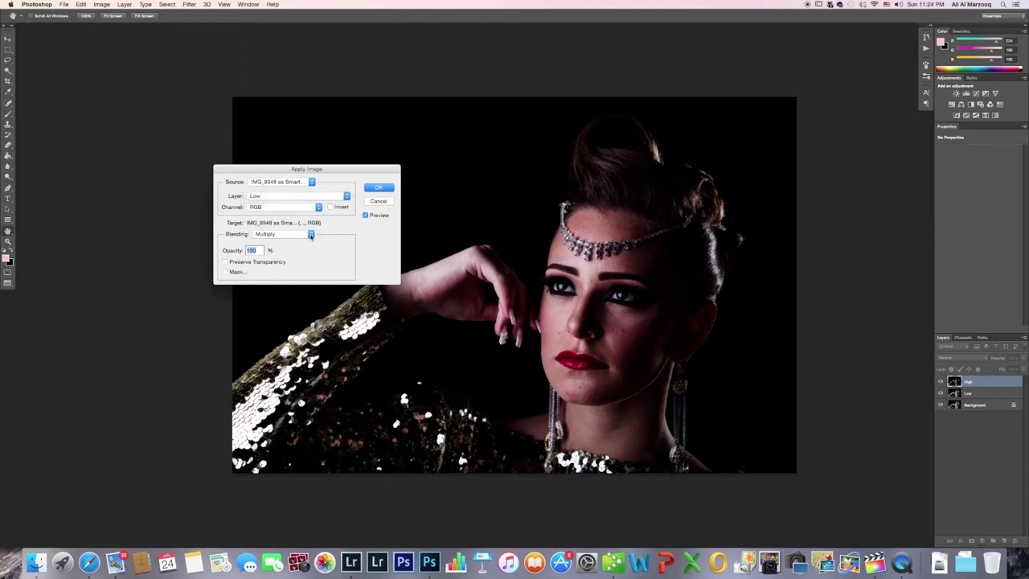
{"action": "left_click", "coordinate": [310, 234]}
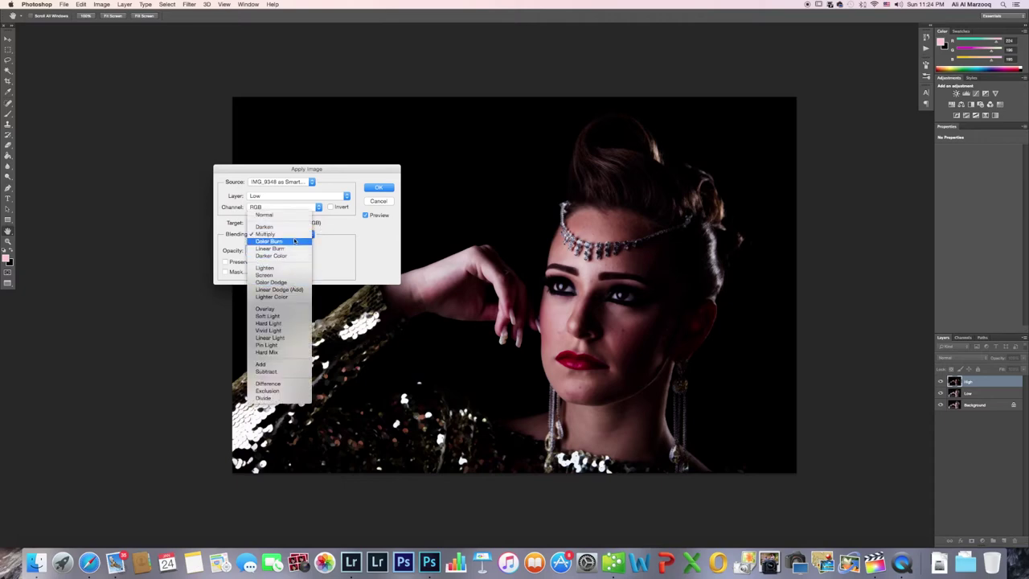
{"action": "left_click", "coordinate": [289, 372]}
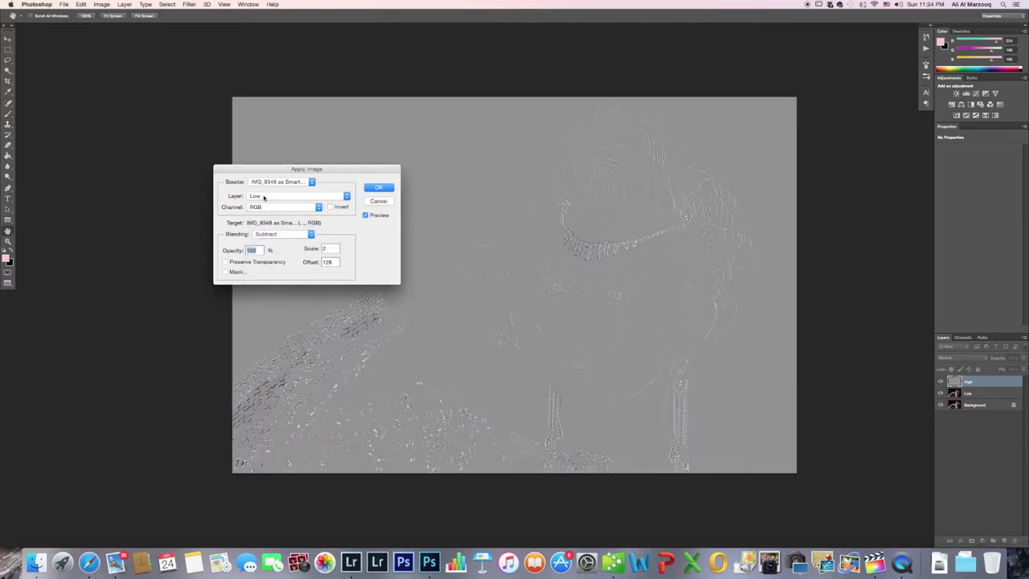
{"action": "left_click", "coordinate": [324, 249]}
{"action": "left_click", "coordinate": [377, 189]}
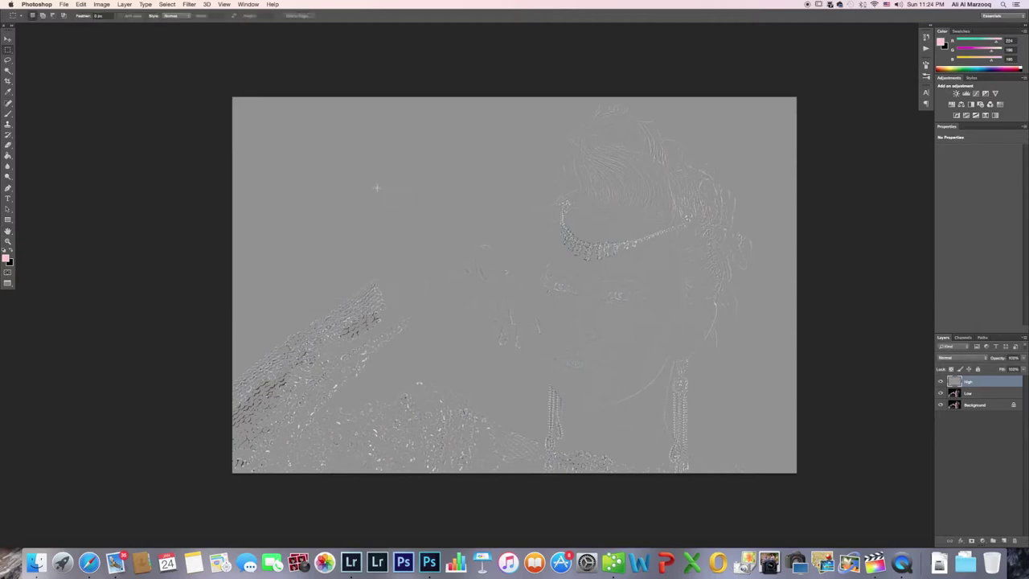
Set the High layer's blend mode to Linear Light.
{"action": "left_click", "coordinate": [954, 361]}
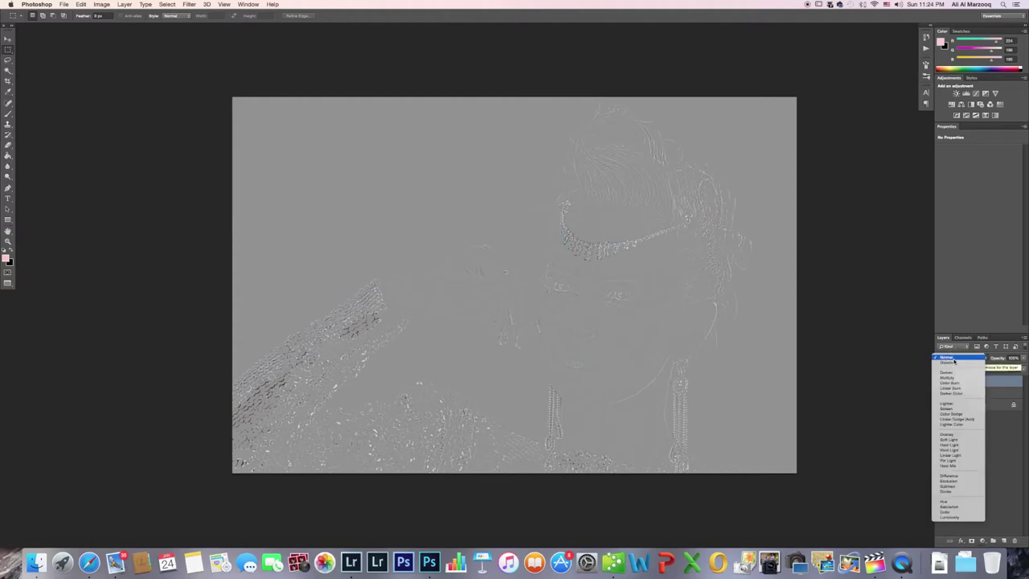
{"action": "left_click", "coordinate": [970, 455]}
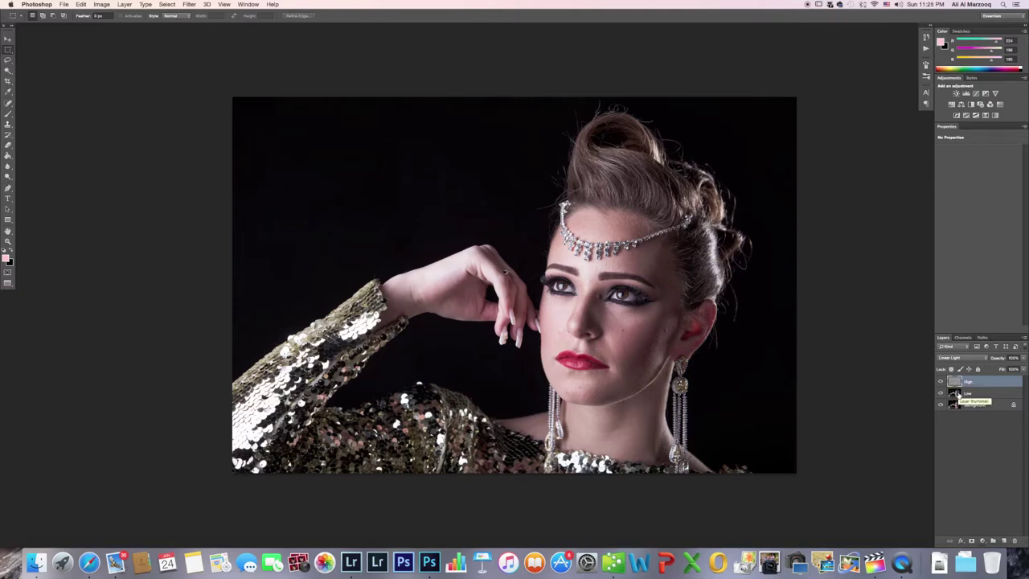
{"action": "left_click", "coordinate": [958, 393]}
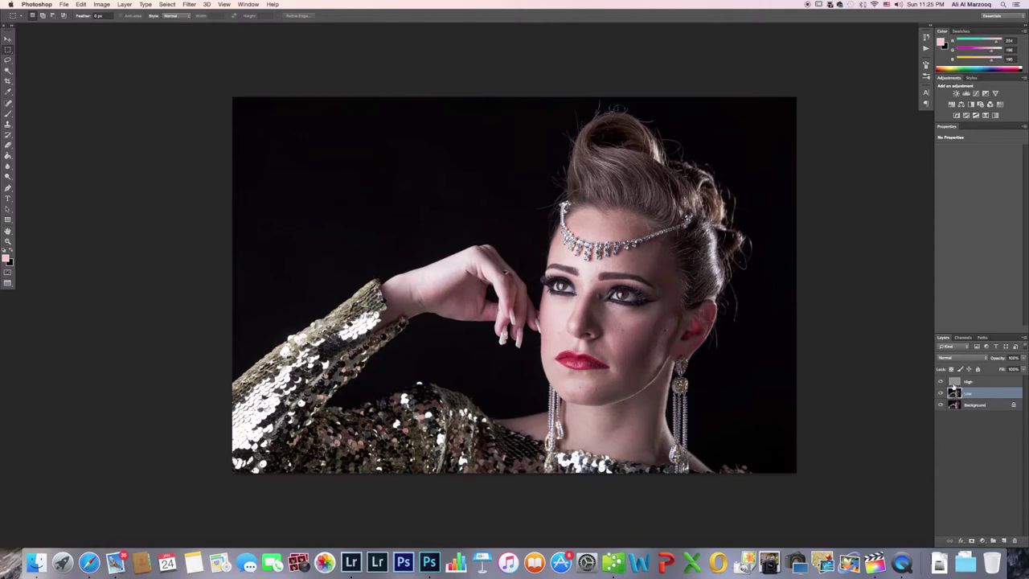
Group the High and Low layers, name the group Skin and expand it.
{"action": "left_click", "coordinate": [953, 383]}
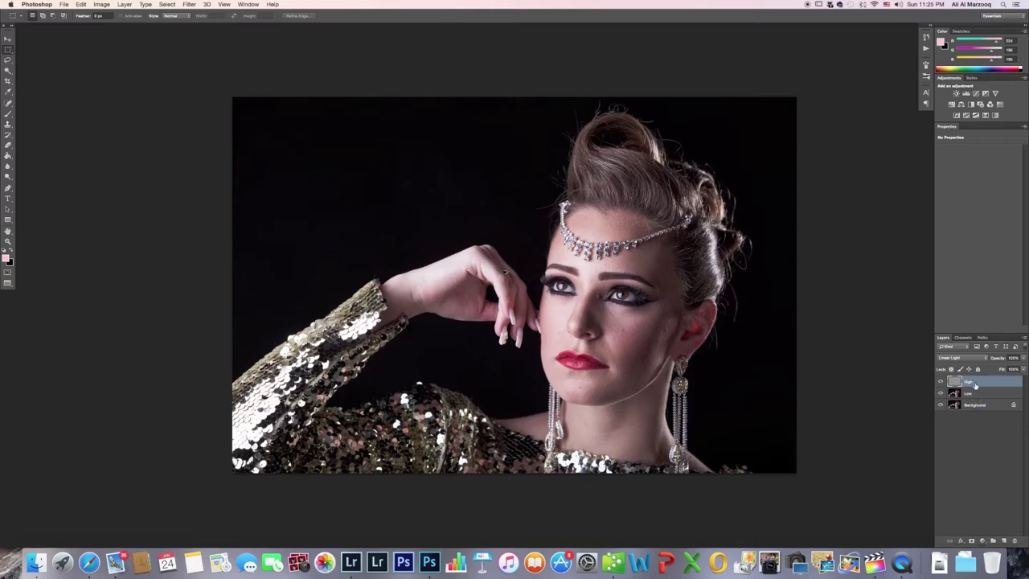
{"action": "left_click", "coordinate": [977, 393], "text": "shift"}
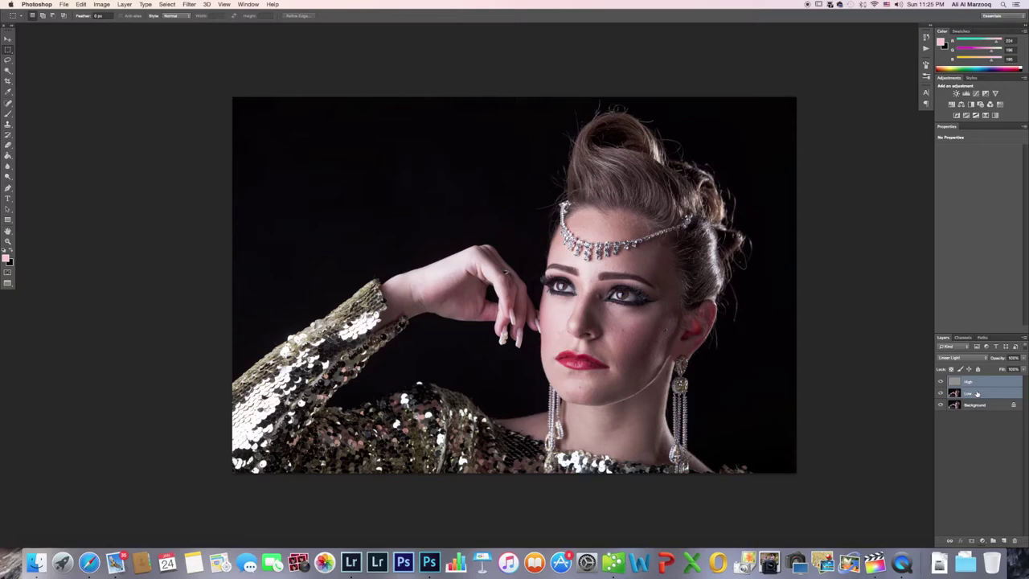
{"action": "key", "text": "super+g"}
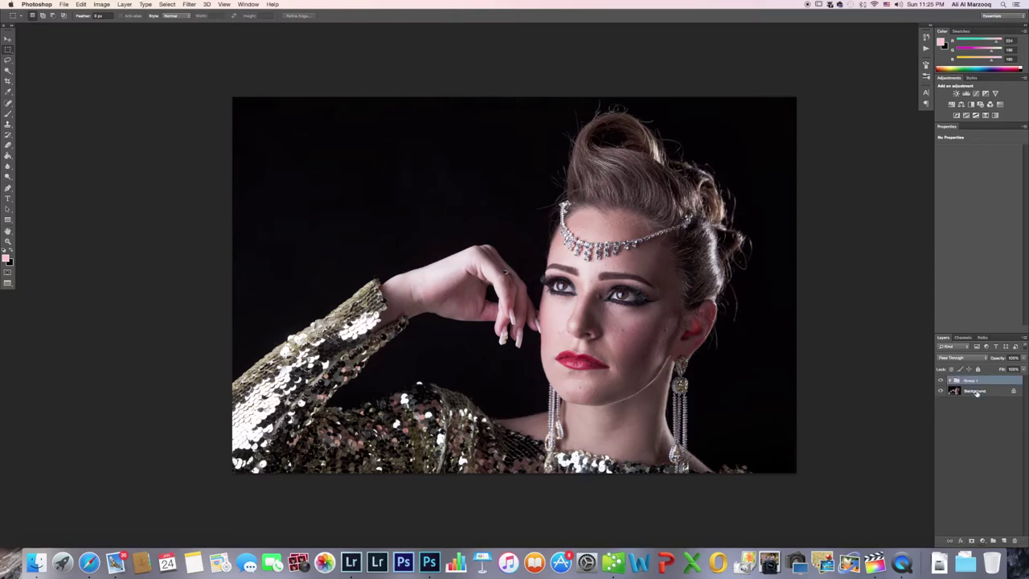
{"action": "double_click", "coordinate": [972, 381]}
{"action": "type", "text": "Fkin"}
{"action": "key", "text": "Return"}
{"action": "left_click", "coordinate": [950, 380]}
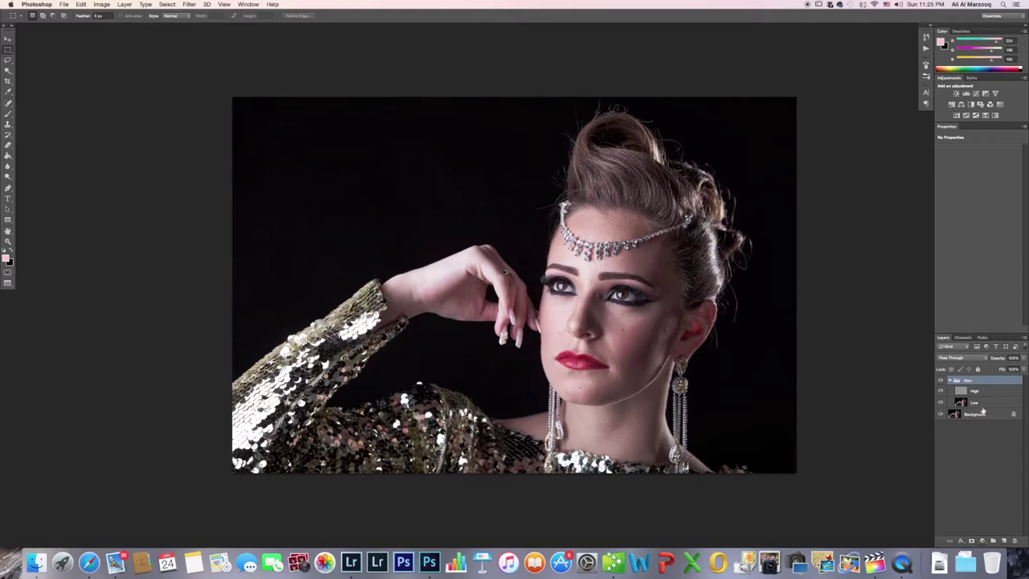
Add a Black & White adjustment layer above the Skin group and lower its Reds to -200.
{"action": "left_click", "coordinate": [981, 540]}
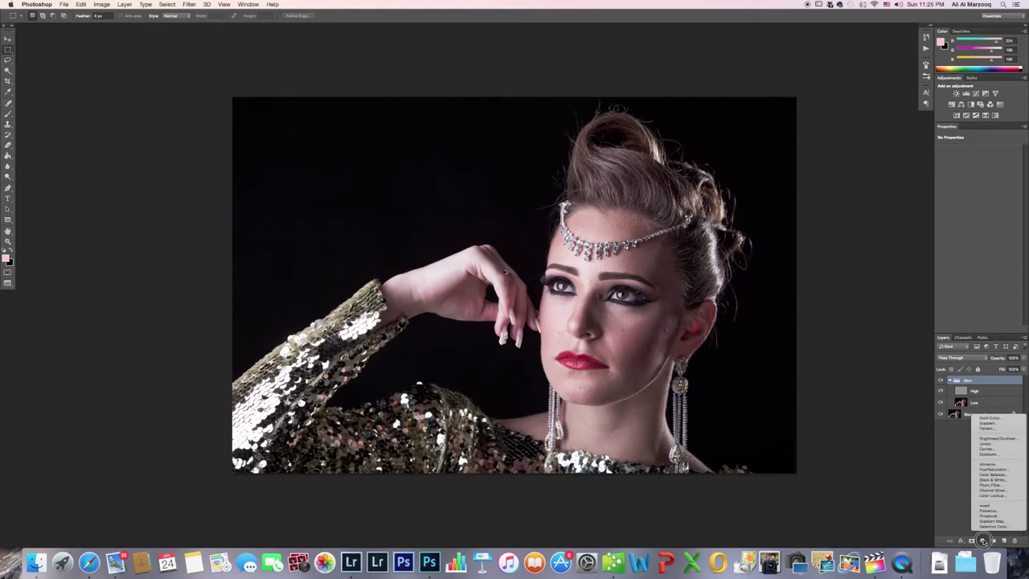
{"action": "left_click", "coordinate": [994, 480]}
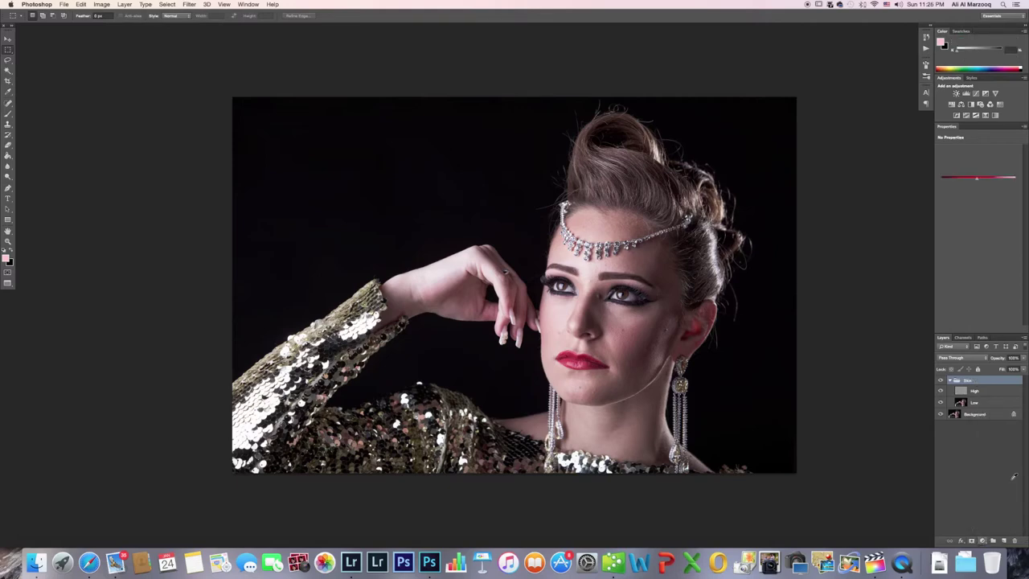
{"action": "left_click_drag", "start_coordinate": [995, 393], "coordinate": [994, 378]}
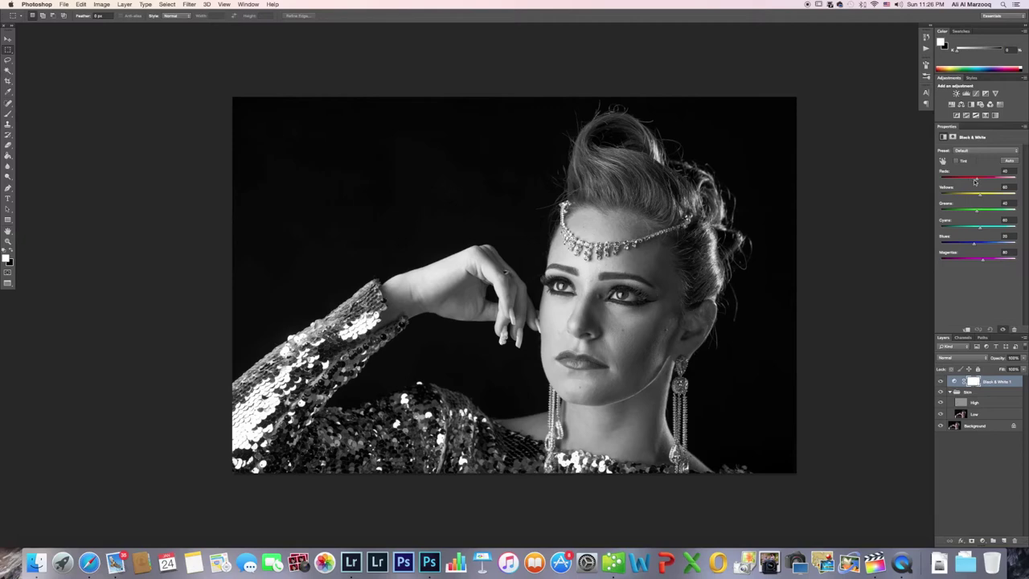
{"action": "left_click_drag", "start_coordinate": [975, 180], "coordinate": [912, 180]}
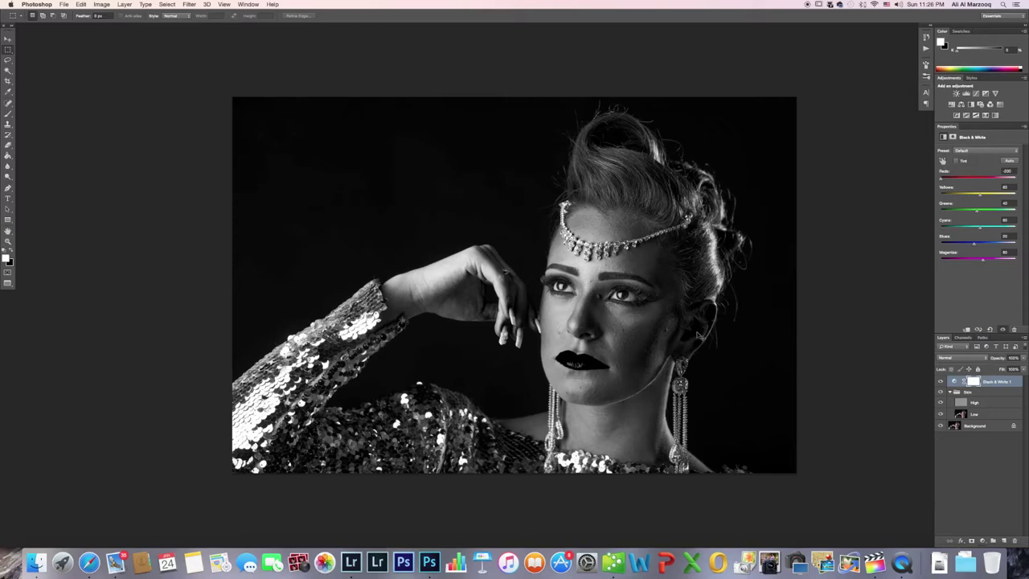
Choose the Healing Brush Tool and select the High layer in the Skin group for retouching the face.
{"action": "key", "text": "super+equal"}
{"action": "scroll", "coordinate": [696, 331], "scroll_direction": "down", "scroll_amount": 3}
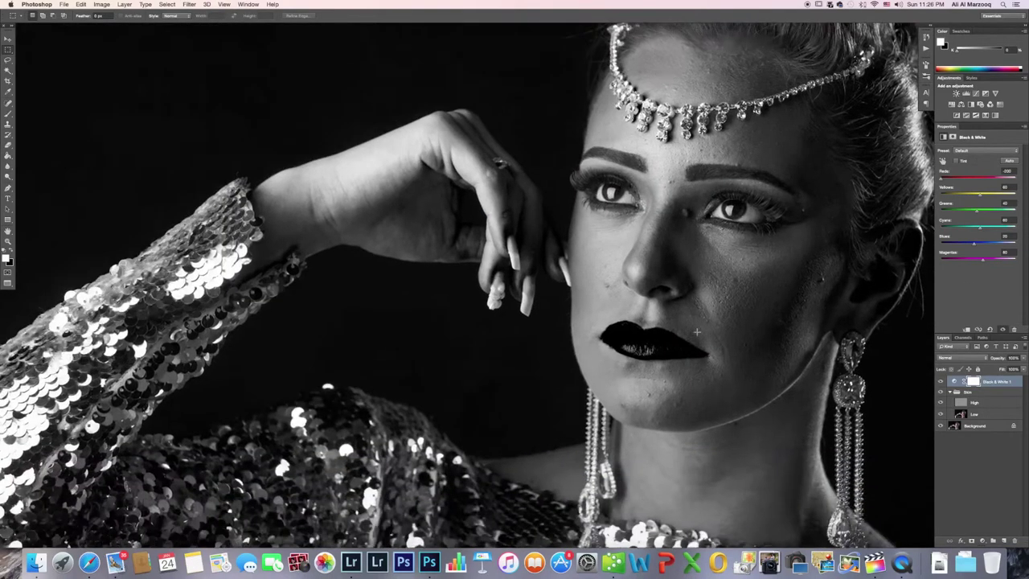
{"action": "scroll", "coordinate": [696, 331], "scroll_direction": "right", "scroll_amount": 3}
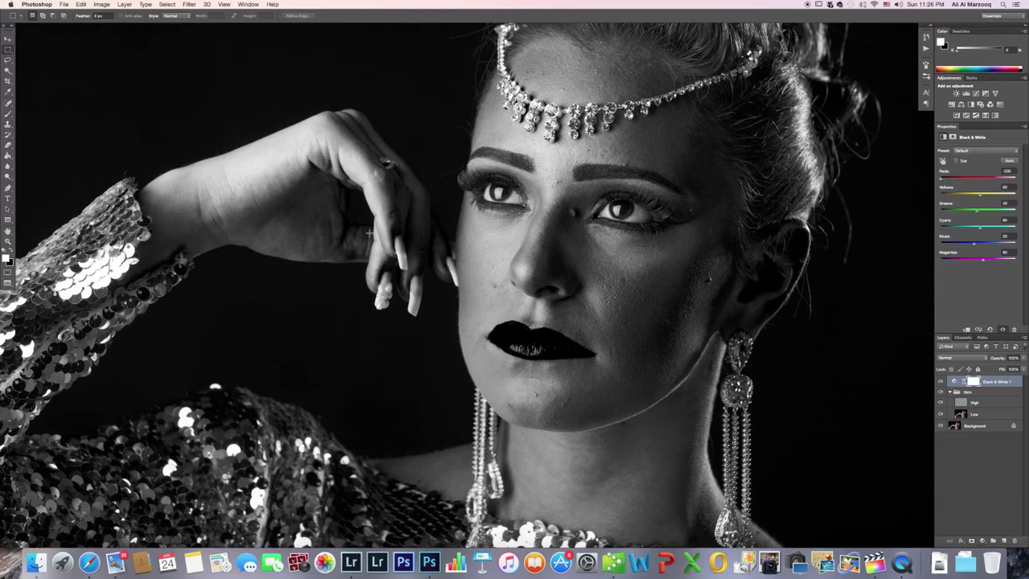
{"action": "scroll", "coordinate": [366, 233], "scroll_direction": "up", "scroll_amount": 5}
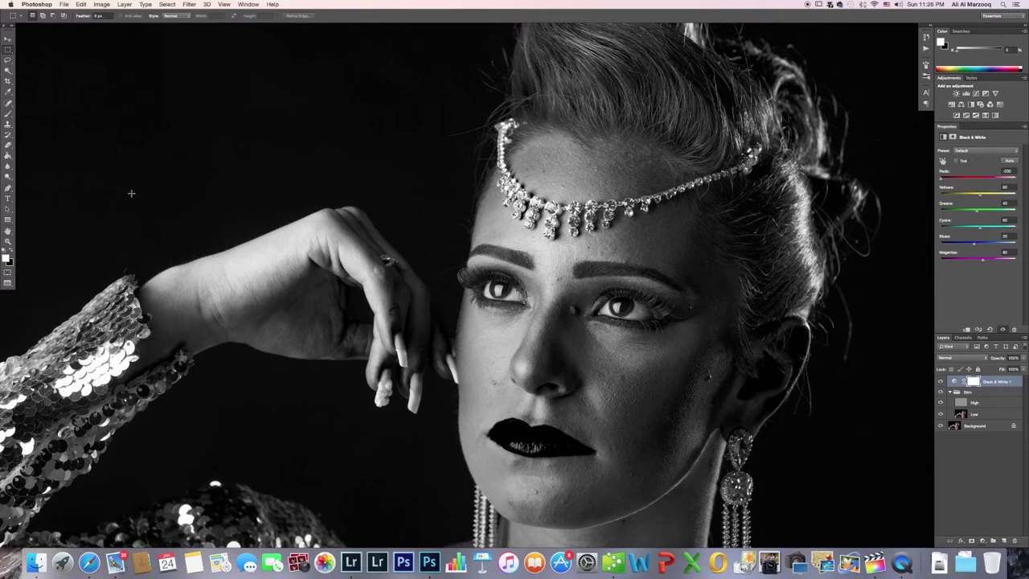
{"action": "left_click", "coordinate": [9, 104]}
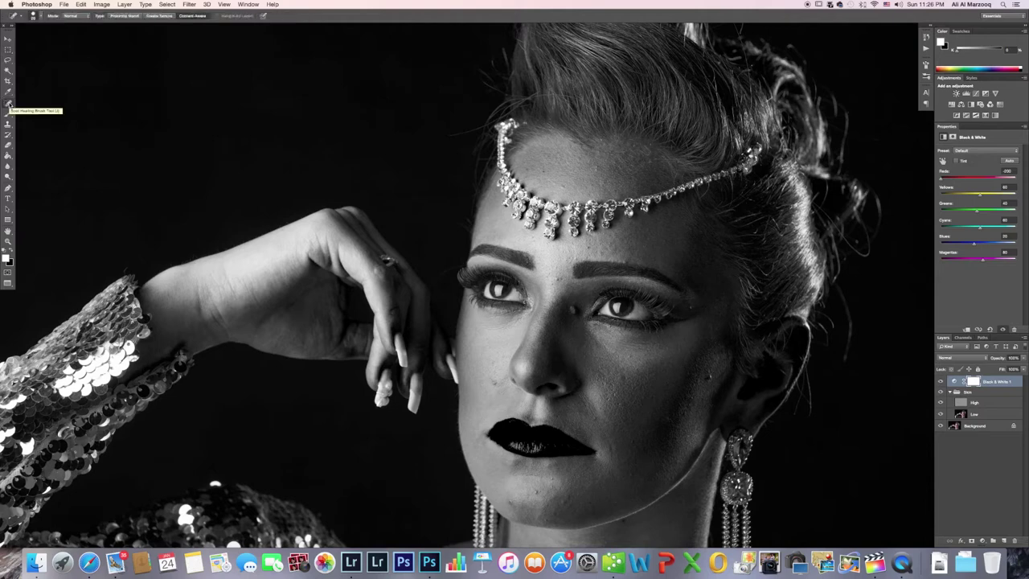
{"action": "left_click", "coordinate": [8, 104]}
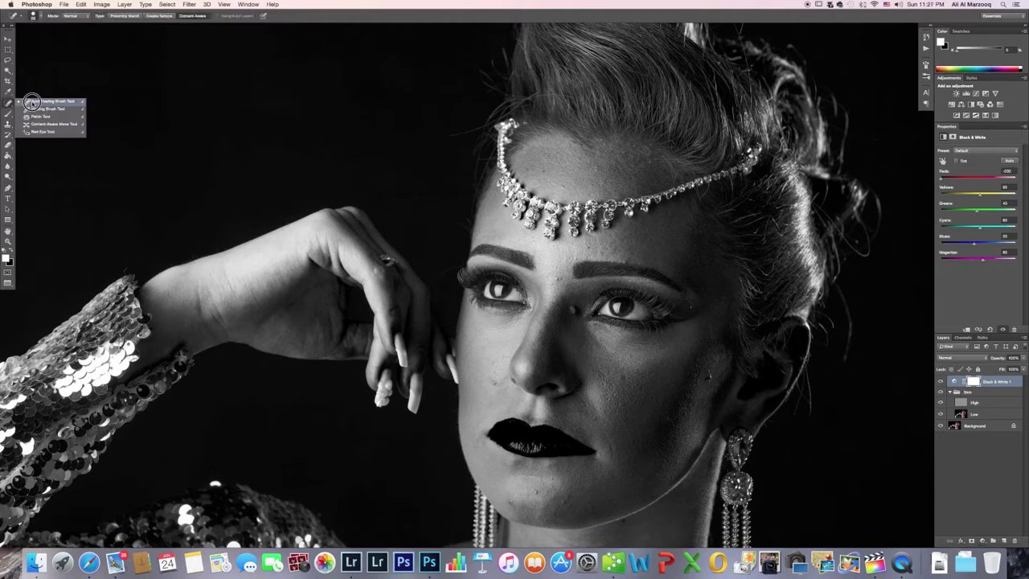
{"action": "left_click", "coordinate": [44, 109]}
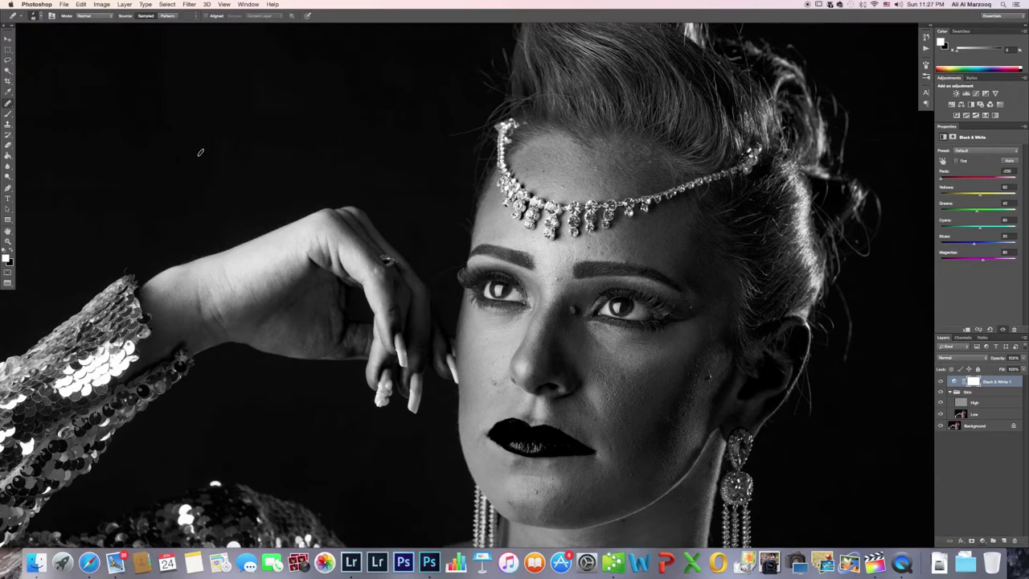
{"action": "key", "text": "super+equal"}
{"action": "key", "text": "super+equal"}
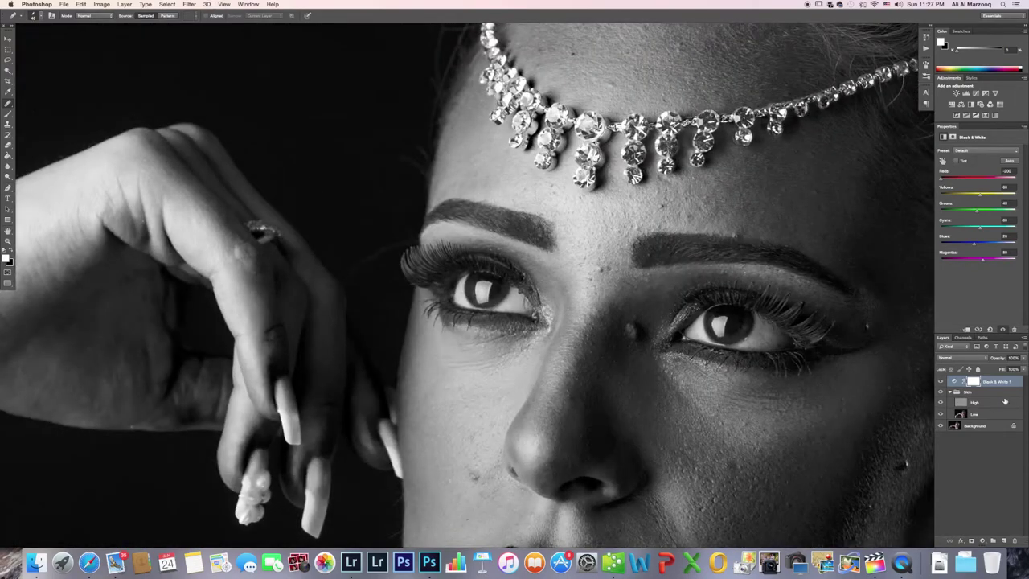
{"action": "left_click", "coordinate": [986, 403]}
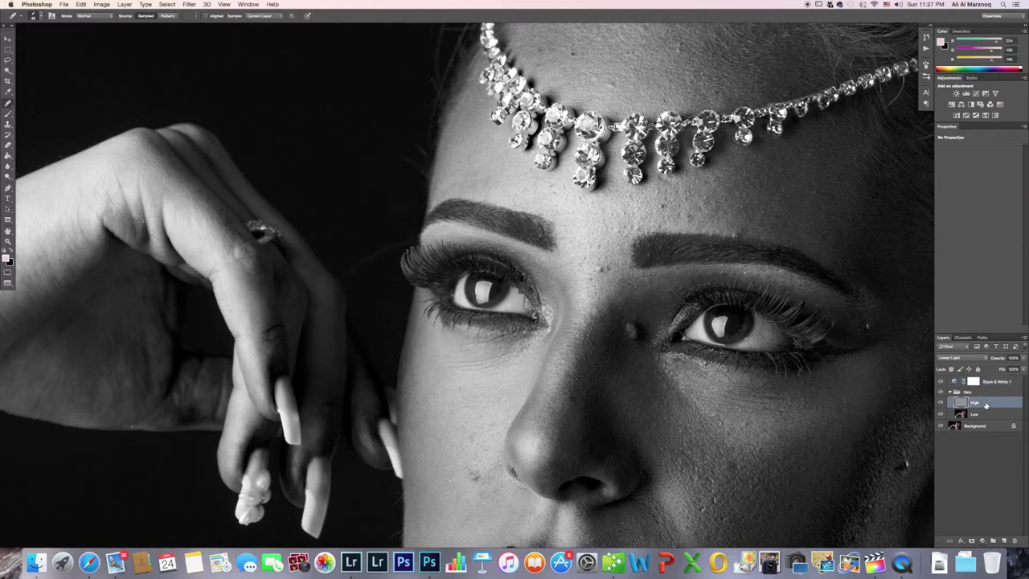
Heal the dark spots and bumps on the forehead above the jewelled headpiece on the High layer.
{"action": "scroll", "coordinate": [681, 378], "scroll_direction": "up", "scroll_amount": 5}
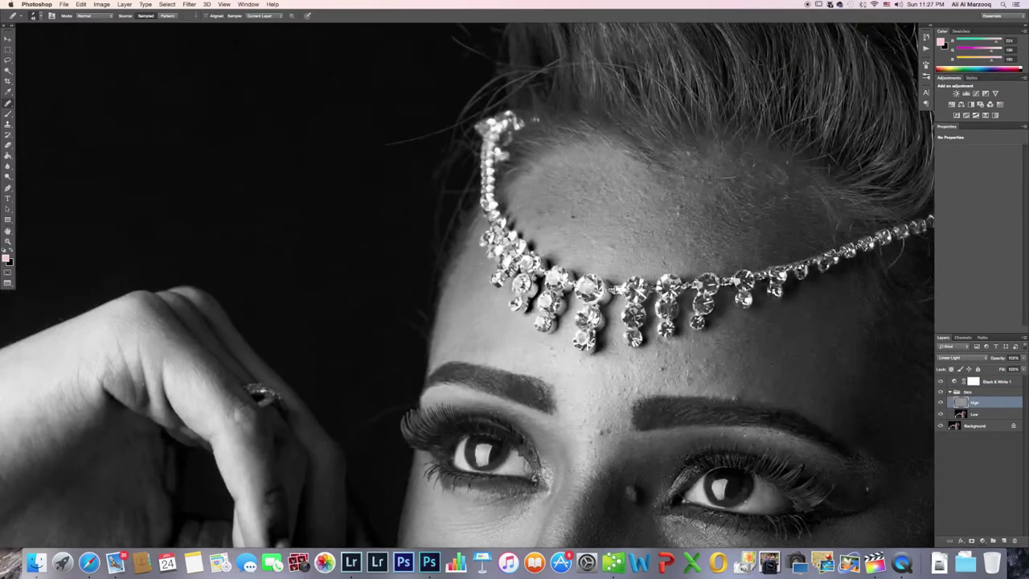
{"action": "scroll", "coordinate": [682, 377], "scroll_direction": "right", "scroll_amount": 3}
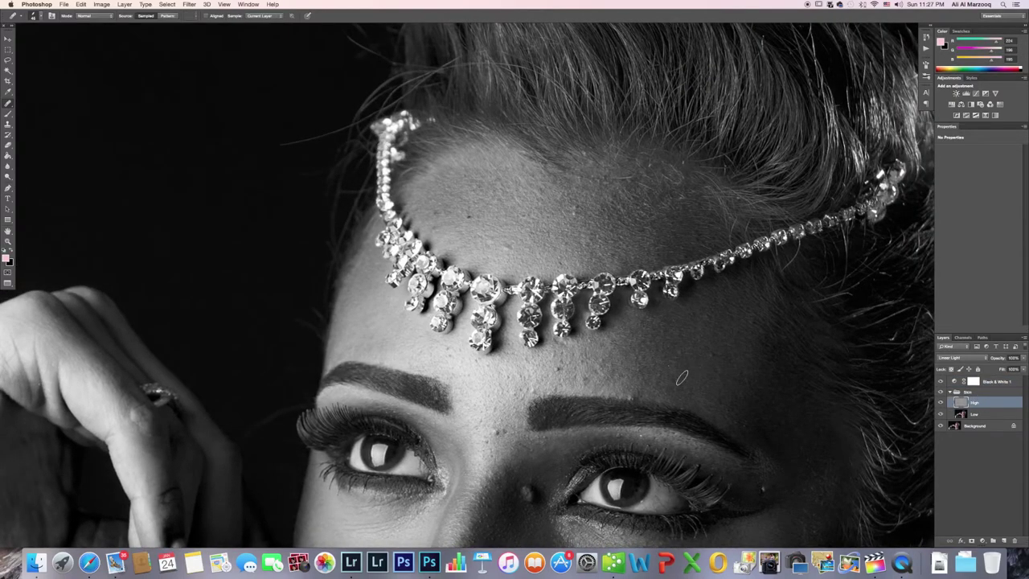
{"action": "scroll", "coordinate": [682, 378], "scroll_direction": "up", "scroll_amount": 1}
{"action": "scroll", "coordinate": [681, 378], "scroll_direction": "right", "scroll_amount": 2}
{"action": "scroll", "coordinate": [681, 378], "scroll_direction": "down", "scroll_amount": 3}
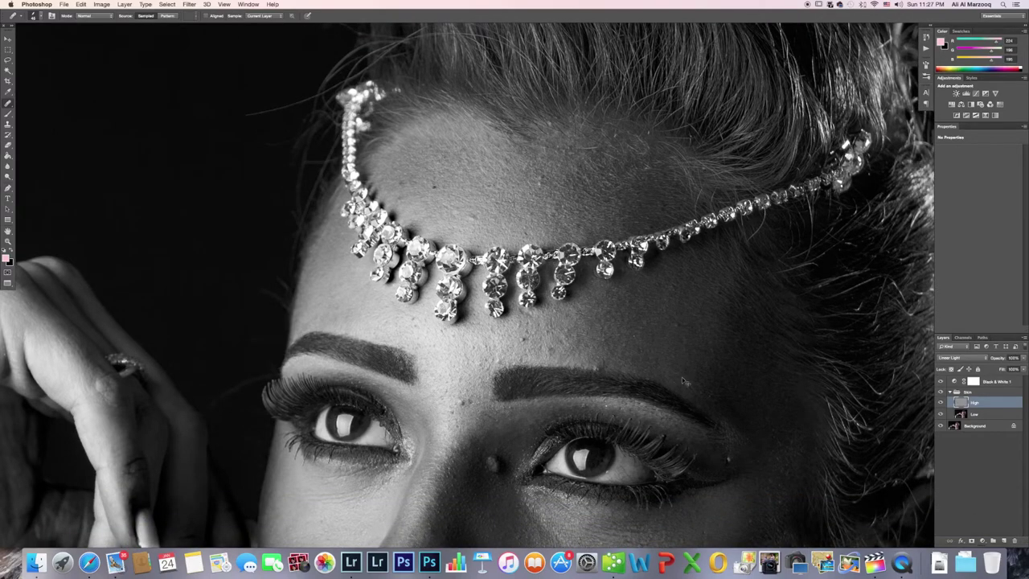
{"action": "scroll", "coordinate": [682, 377], "scroll_direction": "up", "scroll_amount": 3}
{"action": "scroll", "coordinate": [681, 377], "scroll_direction": "down", "scroll_amount": 3}
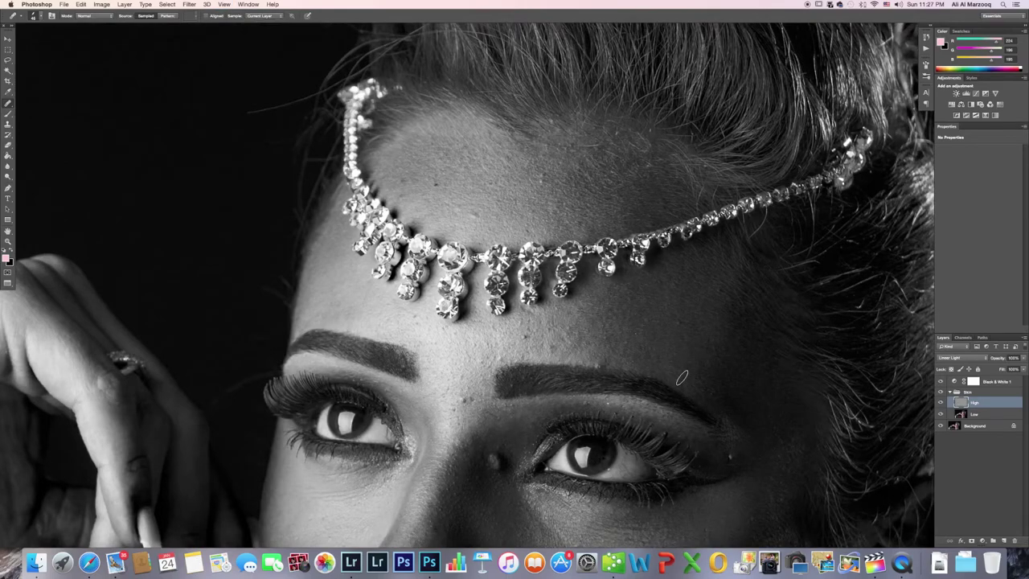
{"action": "scroll", "coordinate": [533, 188], "scroll_direction": "up", "scroll_amount": 2}
{"action": "scroll", "coordinate": [532, 188], "scroll_direction": "right", "scroll_amount": 2}
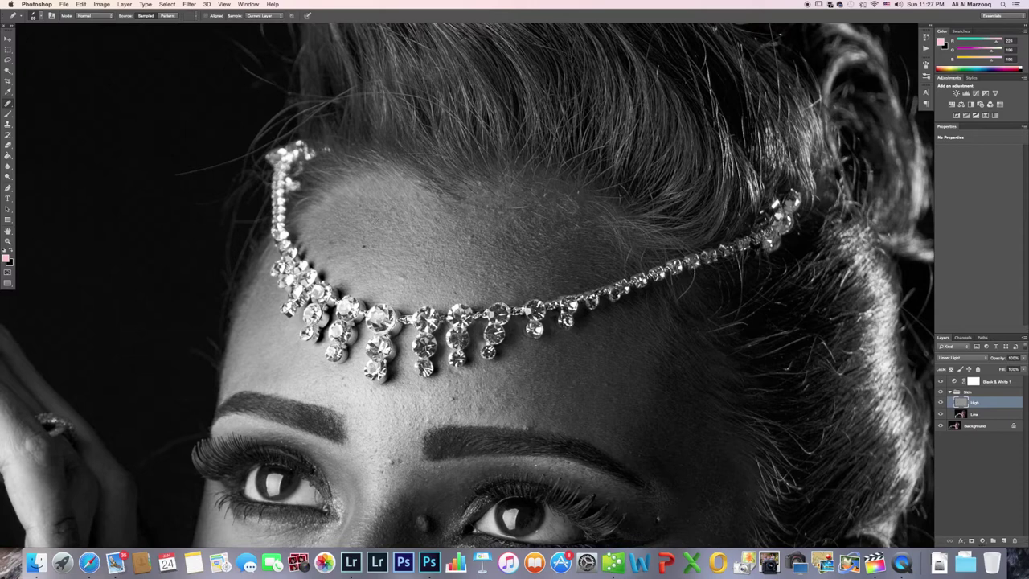
{"action": "scroll", "coordinate": [394, 226], "scroll_direction": "left", "scroll_amount": 2}
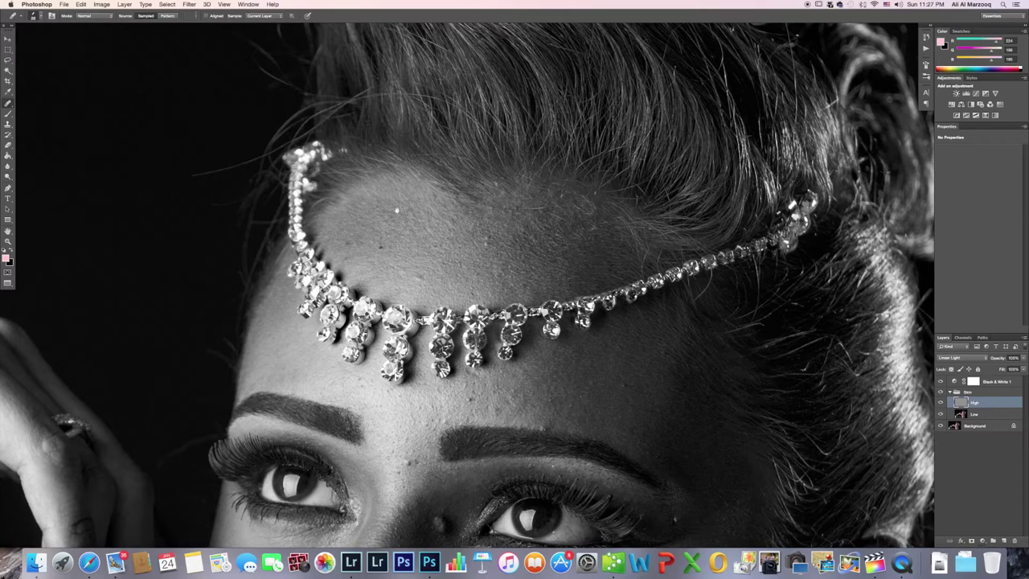
{"action": "scroll", "coordinate": [395, 223], "scroll_direction": "left", "scroll_amount": 3}
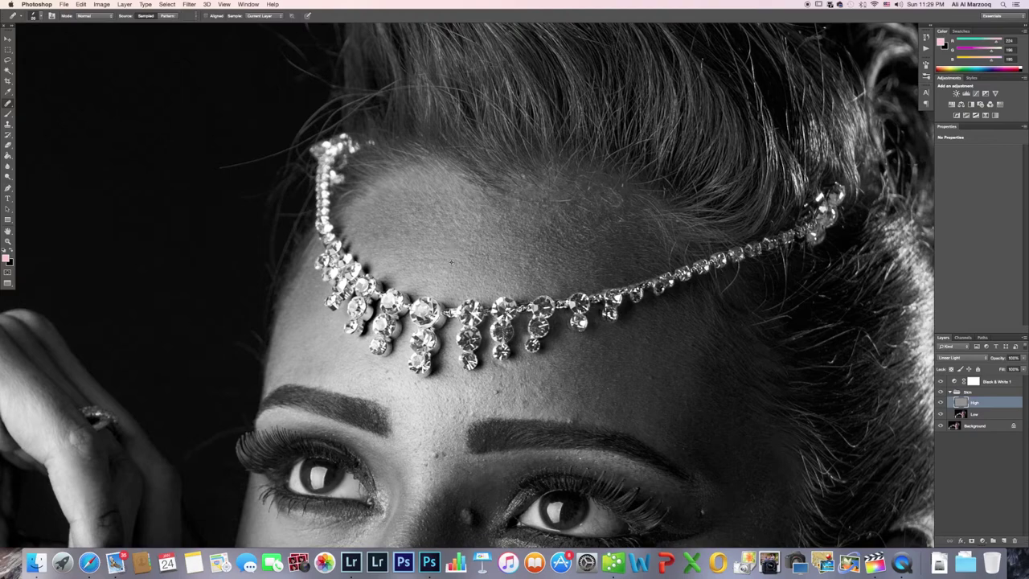
Heal the skin blemishes between the headpiece and the eyebrows, including those just above the brow on the shadowed side.
{"action": "scroll", "coordinate": [498, 233], "scroll_direction": "down", "scroll_amount": 5}
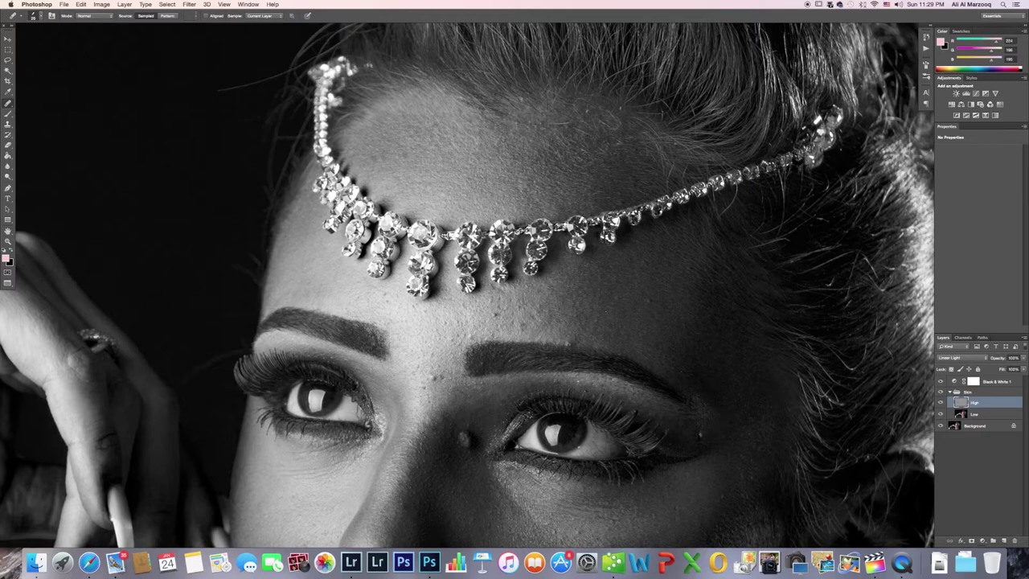
{"action": "scroll", "coordinate": [358, 256], "scroll_direction": "down", "scroll_amount": 2}
{"action": "scroll", "coordinate": [358, 257], "scroll_direction": "left", "scroll_amount": 1}
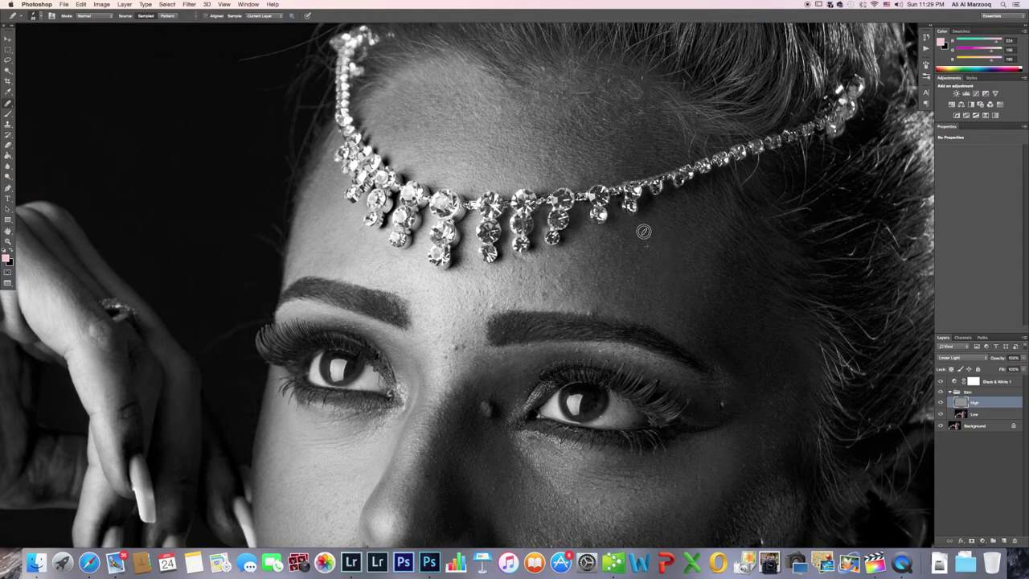
{"action": "scroll", "coordinate": [580, 246], "scroll_direction": "down", "scroll_amount": 2}
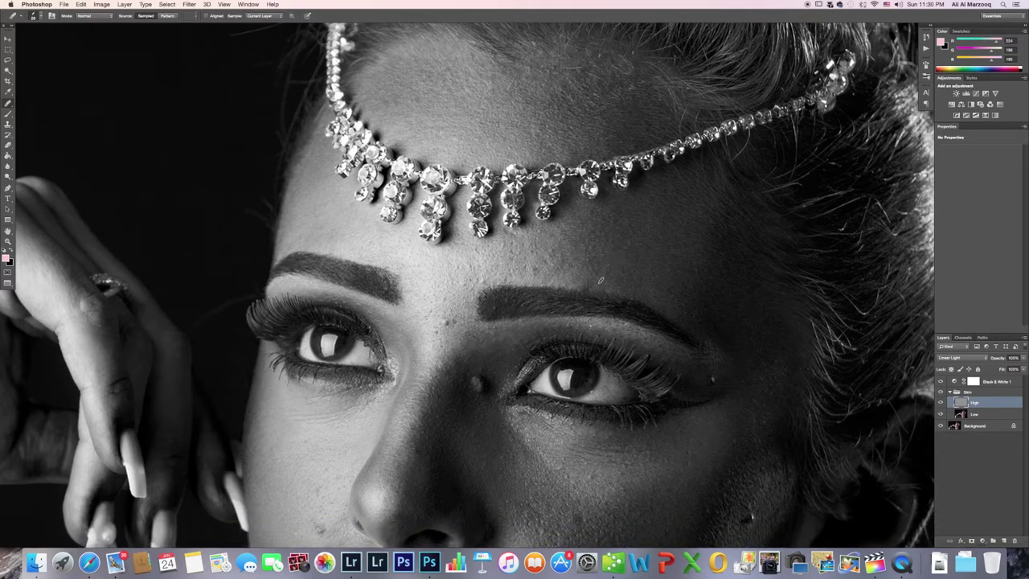
{"action": "mouse_move", "coordinate": [602, 282]}
{"action": "left_mouse_down"}
{"action": "mouse_move", "coordinate": [581, 288]}
{"action": "mouse_move", "coordinate": [593, 287]}
{"action": "mouse_move", "coordinate": [586, 278]}
{"action": "left_mouse_up"}
{"action": "scroll", "coordinate": [533, 260], "scroll_direction": "down", "scroll_amount": 3}
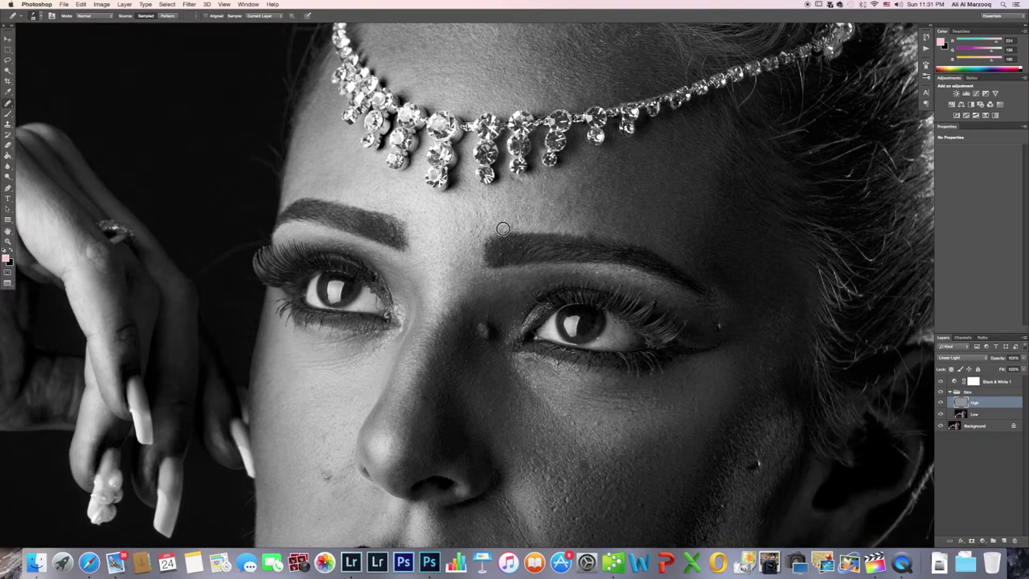
Heal the blemishes on both cheeks and around the nose, including the dark spot on the cheek near the ear.
{"action": "scroll", "coordinate": [666, 340], "scroll_direction": "down", "scroll_amount": 5}
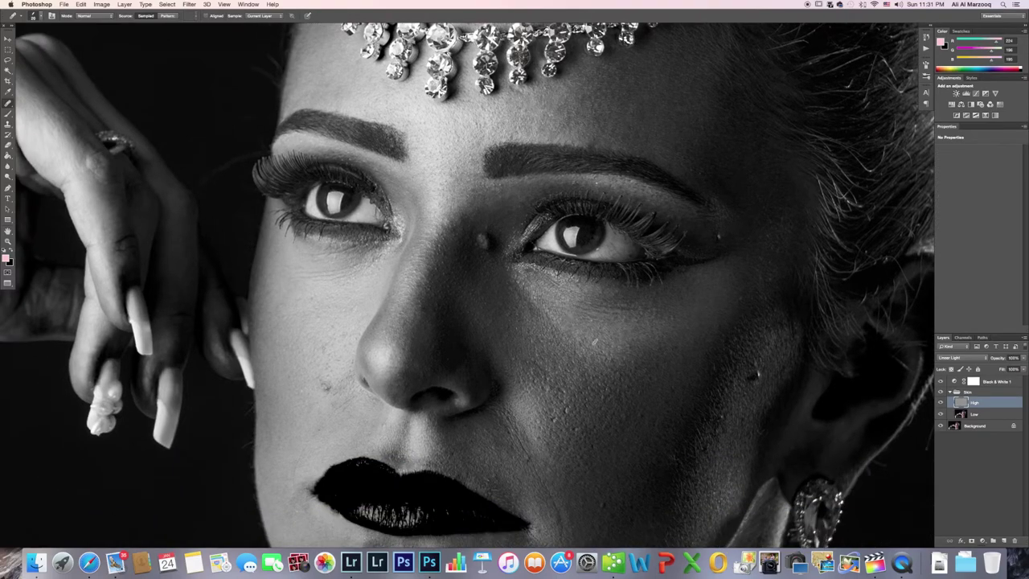
{"action": "scroll", "coordinate": [588, 321], "scroll_direction": "down", "scroll_amount": 2}
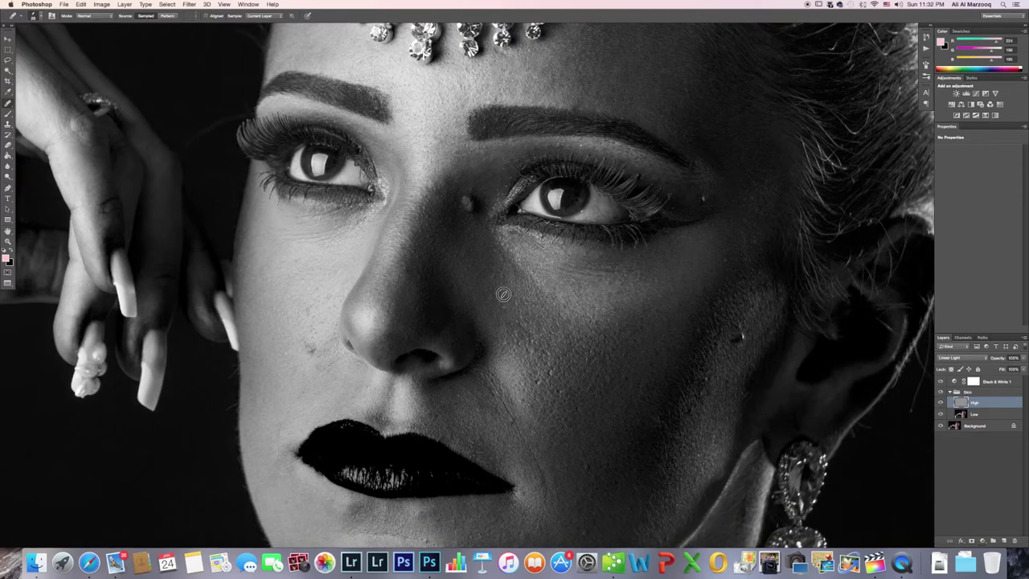
{"action": "scroll", "coordinate": [378, 270], "scroll_direction": "left", "scroll_amount": 3}
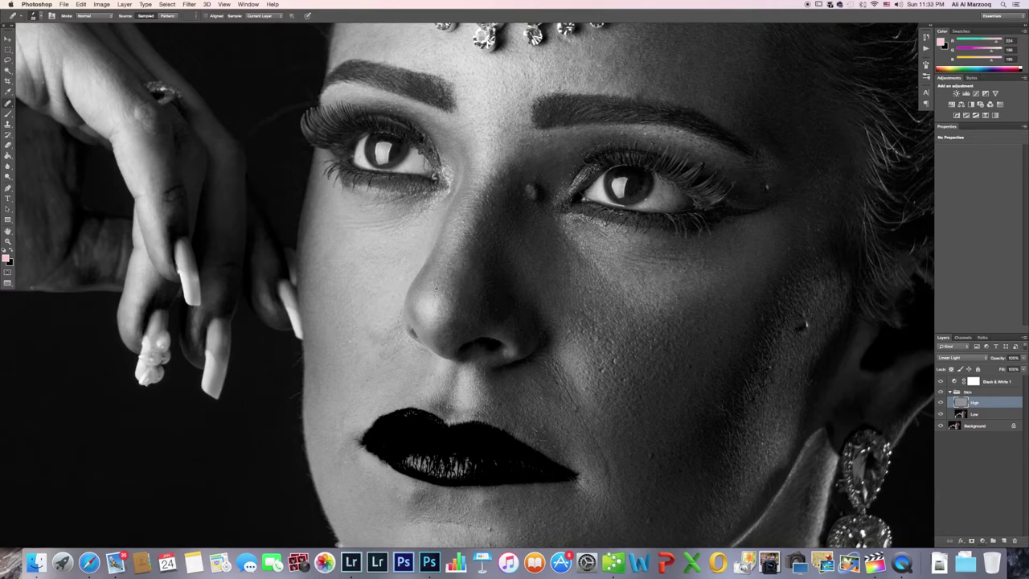
{"action": "left_click_drag", "start_coordinate": [532, 235], "coordinate": [512, 193]}
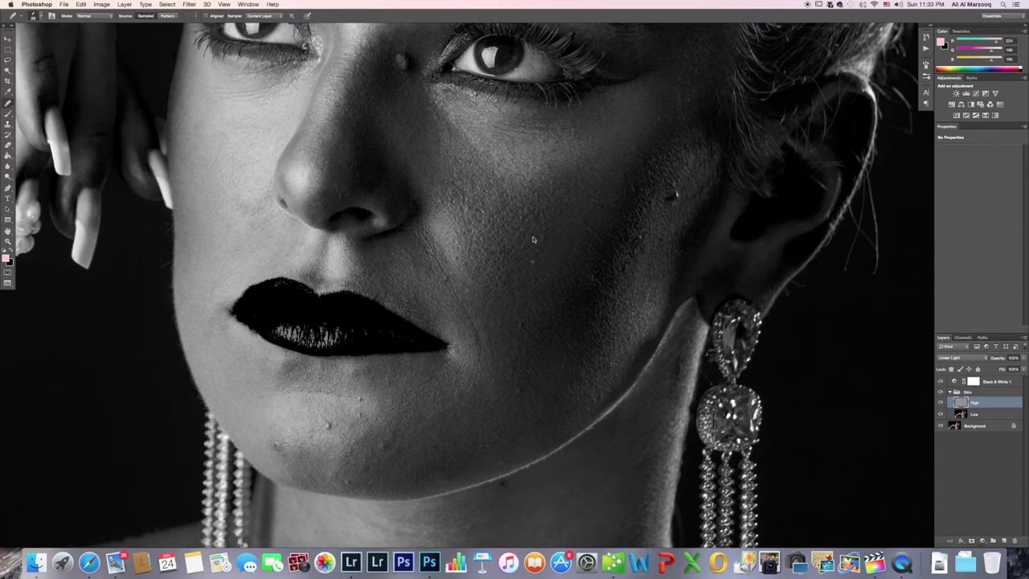
{"action": "left_click", "coordinate": [672, 196]}
Heal the spots on the chin and below the lower lip.
{"action": "scroll", "coordinate": [450, 234], "scroll_direction": "left", "scroll_amount": 5}
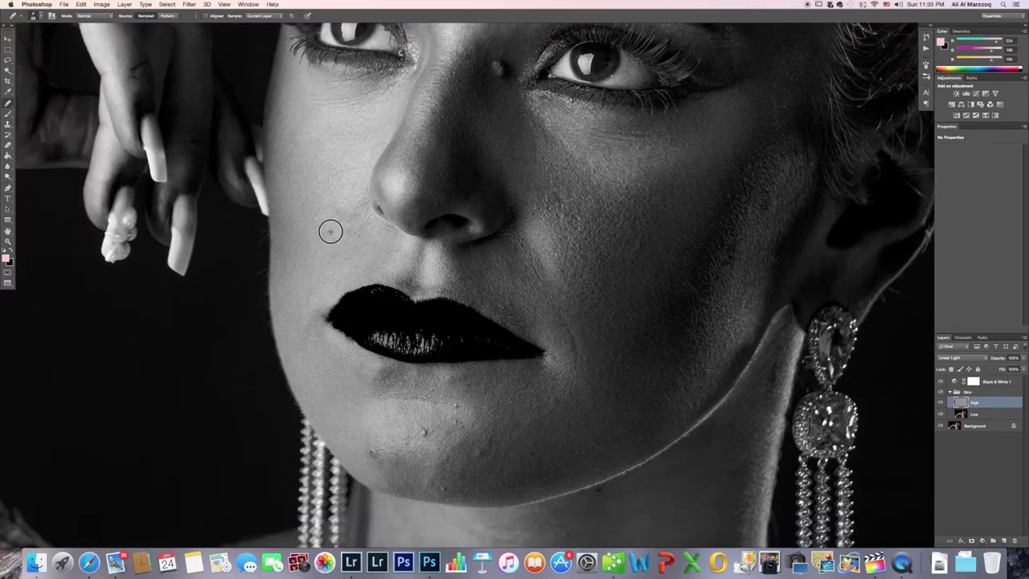
{"action": "scroll", "coordinate": [452, 257], "scroll_direction": "down", "scroll_amount": 5}
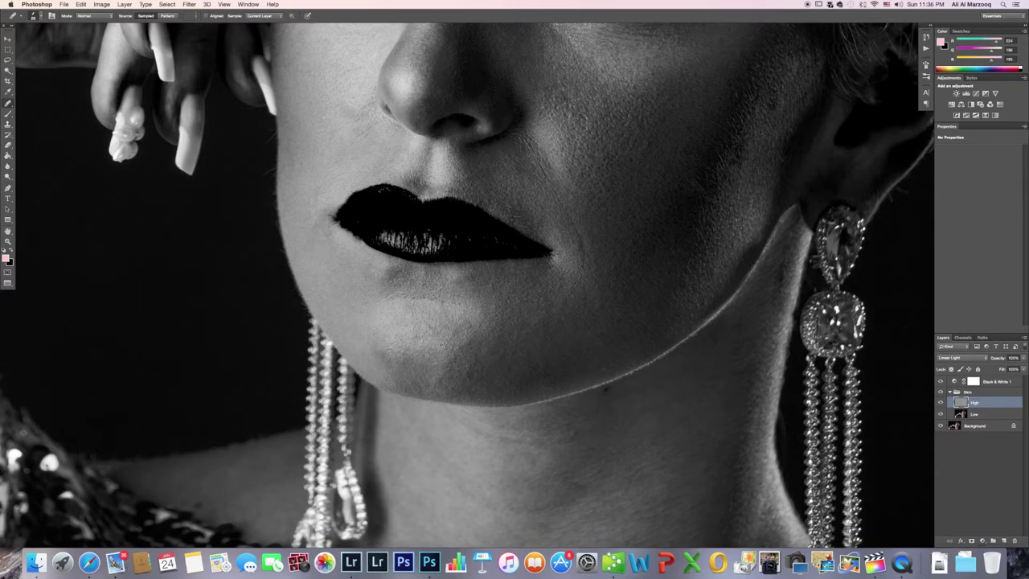
{"action": "scroll", "coordinate": [482, 304], "scroll_direction": "right", "scroll_amount": 5}
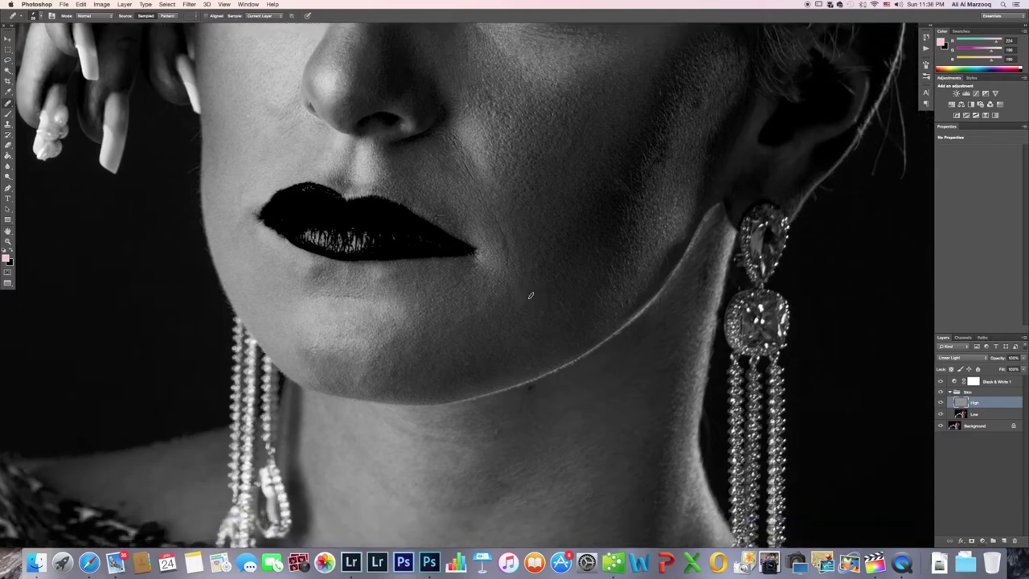
Hide the Black & White adjustment layer and heal the remaining spots beside the outer eye corner and on the cheek near the ear.
{"action": "scroll", "coordinate": [530, 295], "scroll_direction": "right", "scroll_amount": 4}
{"action": "scroll", "coordinate": [530, 295], "scroll_direction": "up", "scroll_amount": 1}
{"action": "scroll", "coordinate": [588, 191], "scroll_direction": "up", "scroll_amount": 5}
{"action": "scroll", "coordinate": [589, 191], "scroll_direction": "right", "scroll_amount": 3}
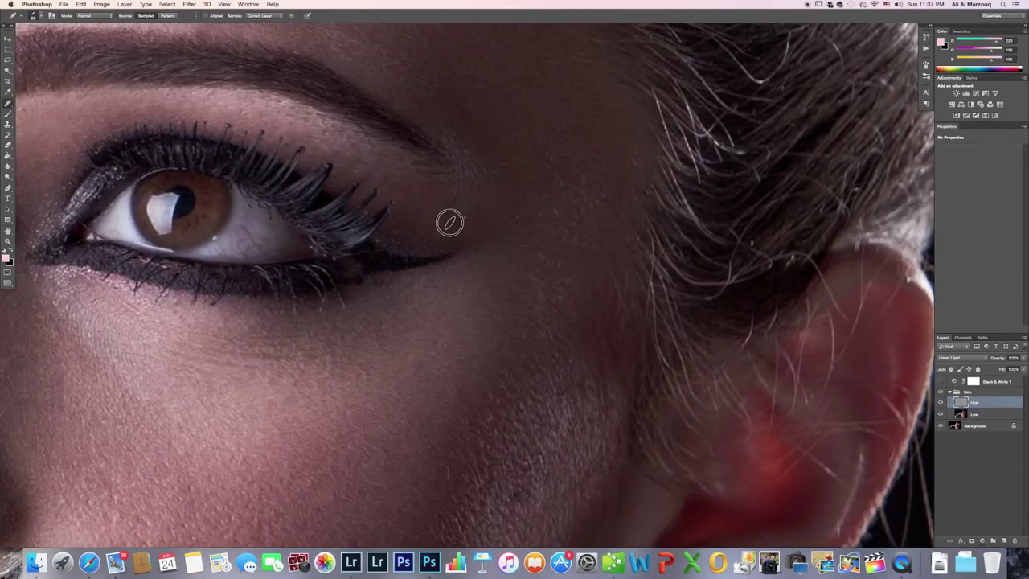
{"action": "scroll", "coordinate": [450, 223], "scroll_direction": "down", "scroll_amount": 5}
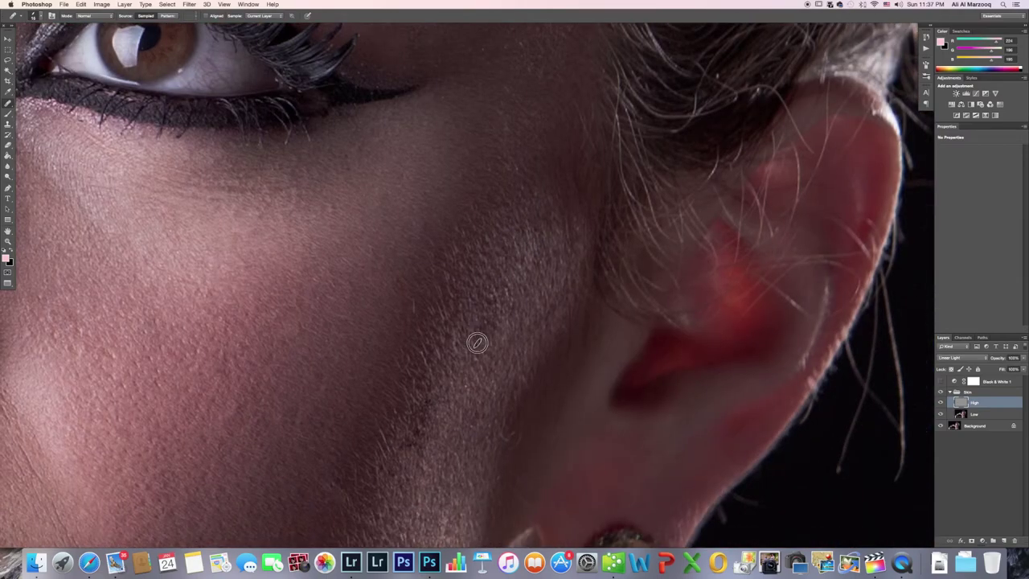
{"action": "scroll", "coordinate": [450, 326], "scroll_direction": "down", "scroll_amount": 3}
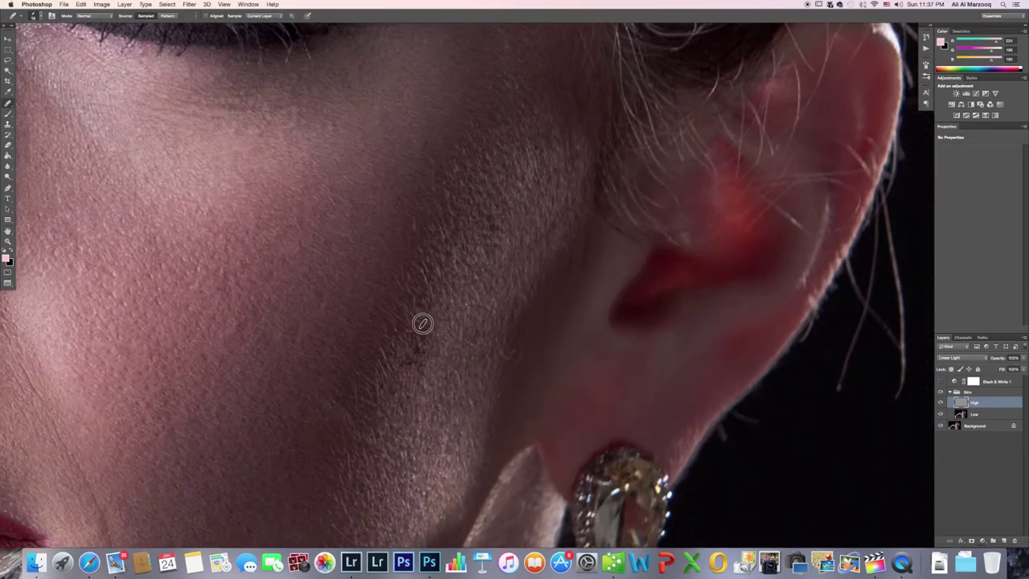
{"action": "left_click", "coordinate": [416, 352]}
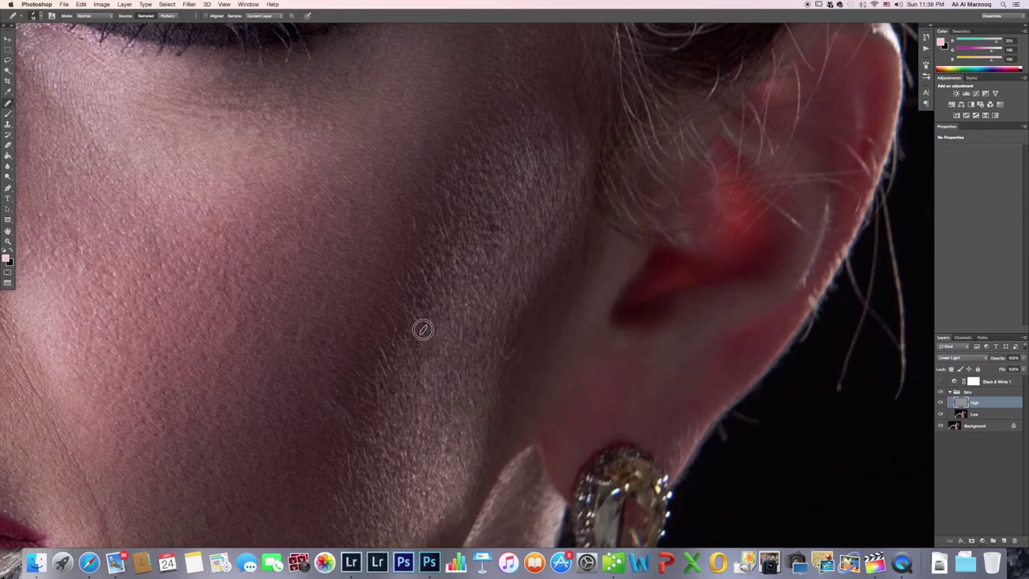
Examine the retouched skin in colour from the jaw and chin up past the nose and eye to the forehead for remaining blemishes.
{"action": "scroll", "coordinate": [423, 330], "scroll_direction": "down", "scroll_amount": 2}
{"action": "scroll", "coordinate": [707, 233], "scroll_direction": "down", "scroll_amount": 5}
{"action": "scroll", "coordinate": [707, 233], "scroll_direction": "left", "scroll_amount": 4}
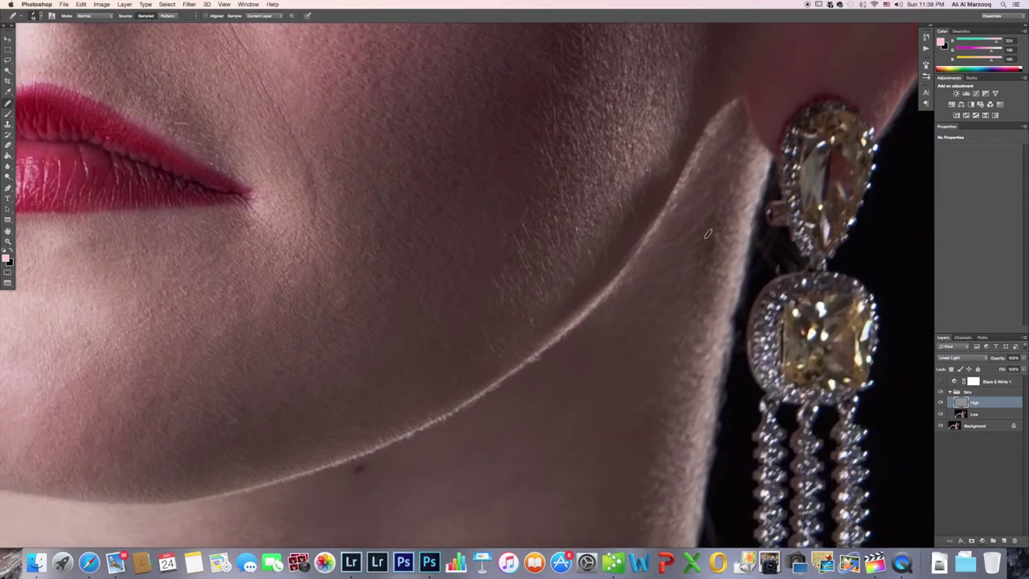
{"action": "scroll", "coordinate": [707, 233], "scroll_direction": "down", "scroll_amount": 6}
{"action": "scroll", "coordinate": [459, 361], "scroll_direction": "left", "scroll_amount": 8}
{"action": "scroll", "coordinate": [635, 303], "scroll_direction": "up", "scroll_amount": 5}
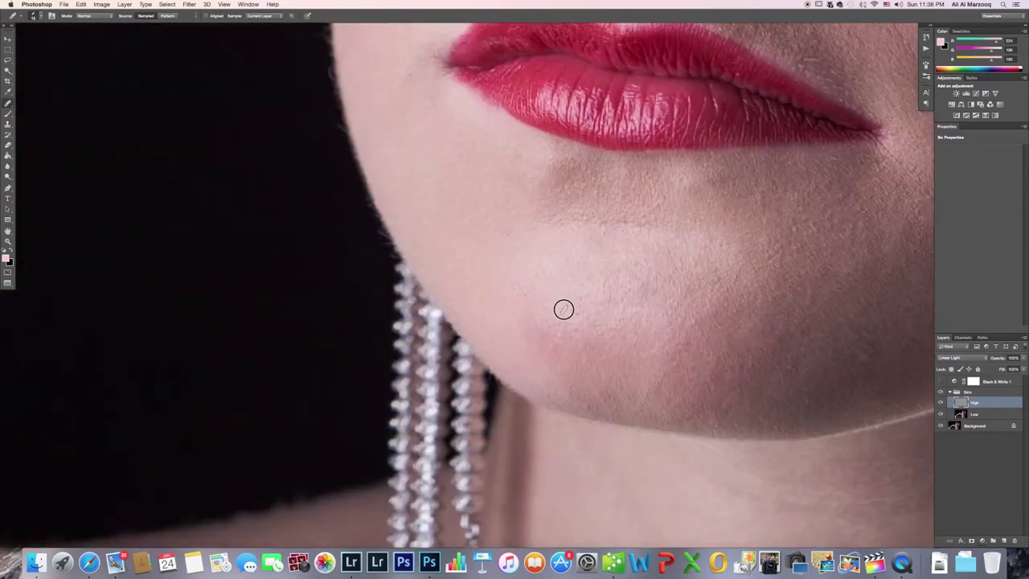
{"action": "scroll", "coordinate": [564, 310], "scroll_direction": "up", "scroll_amount": 10}
{"action": "scroll", "coordinate": [563, 310], "scroll_direction": "left", "scroll_amount": 2}
{"action": "scroll", "coordinate": [720, 211], "scroll_direction": "right", "scroll_amount": 2}
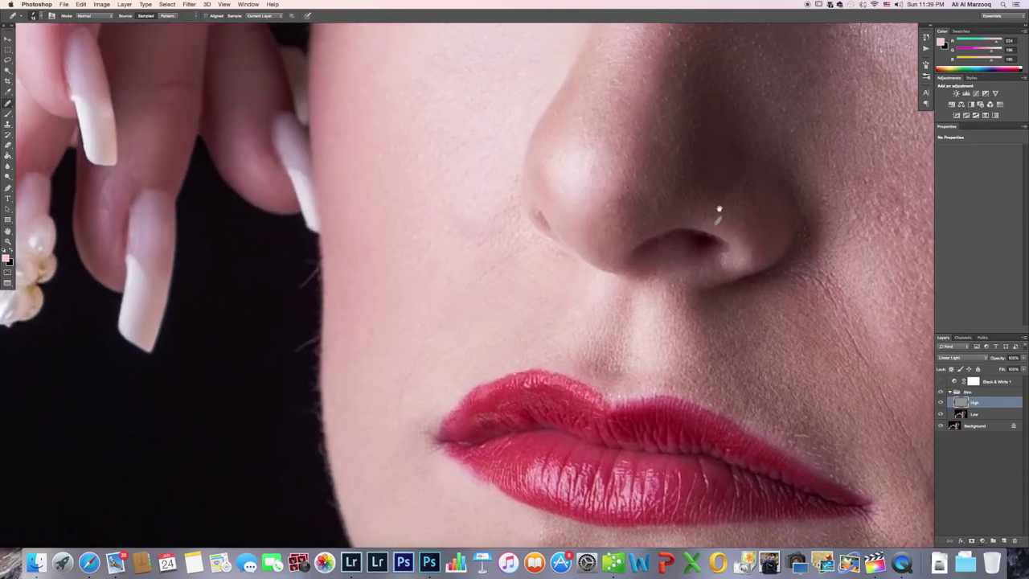
{"action": "scroll", "coordinate": [719, 211], "scroll_direction": "up", "scroll_amount": 12}
{"action": "scroll", "coordinate": [758, 236], "scroll_direction": "right", "scroll_amount": 12}
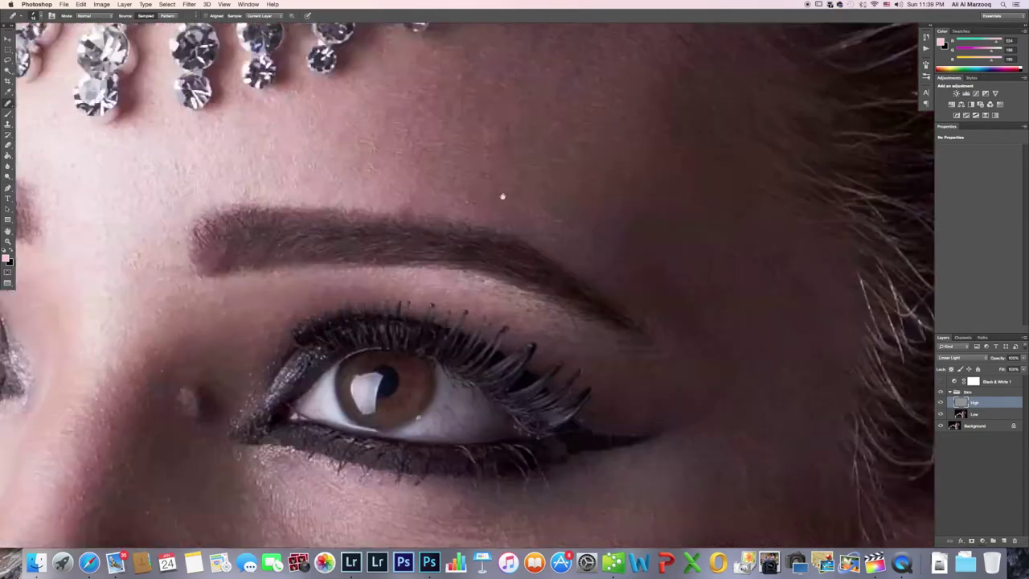
{"action": "scroll", "coordinate": [502, 196], "scroll_direction": "right", "scroll_amount": 3}
{"action": "scroll", "coordinate": [592, 311], "scroll_direction": "up", "scroll_amount": 15}
{"action": "scroll", "coordinate": [592, 310], "scroll_direction": "left", "scroll_amount": 10}
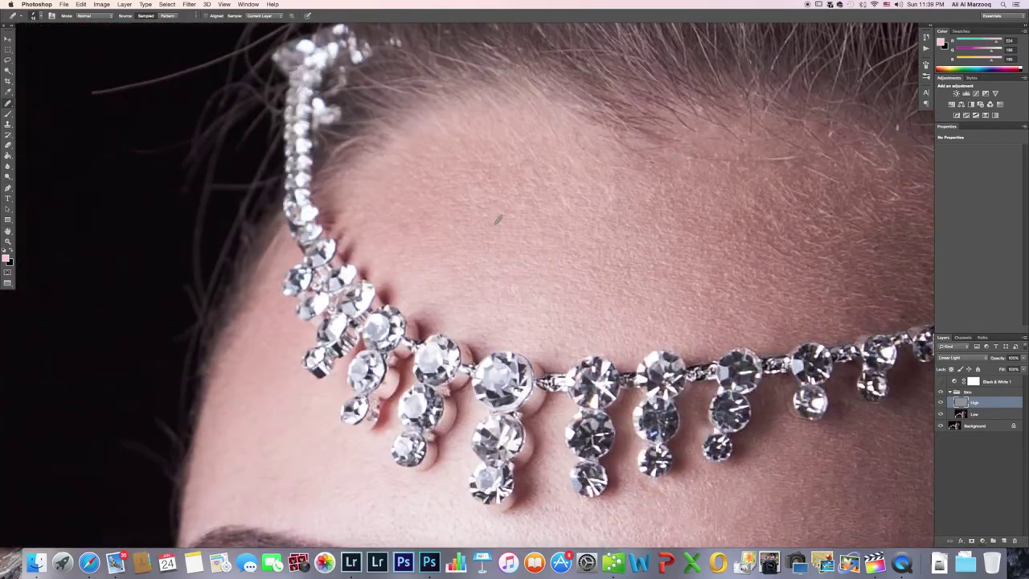
Examine the skin around both eyes, the eyebrows and the bridge of the nose in close-up for remaining blemishes.
{"action": "key", "text": "super+0"}
{"action": "key", "text": "super+equal"}
{"action": "scroll", "coordinate": [649, 356], "scroll_direction": "up", "scroll_amount": 3}
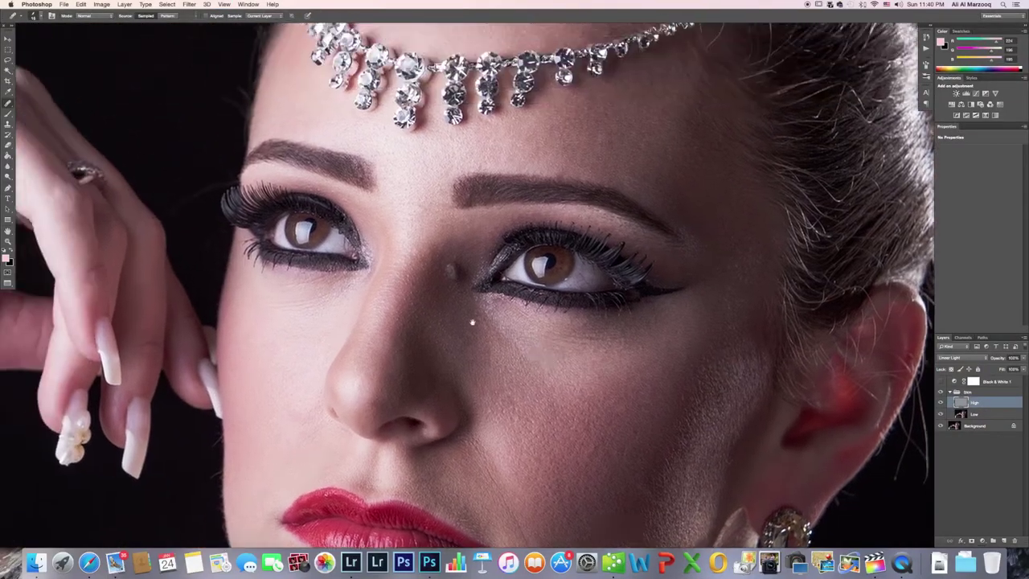
{"action": "scroll", "coordinate": [407, 200], "scroll_direction": "up", "scroll_amount": 5}
{"action": "scroll", "coordinate": [382, 491], "scroll_direction": "left", "scroll_amount": 6}
{"action": "scroll", "coordinate": [382, 490], "scroll_direction": "up", "scroll_amount": 1}
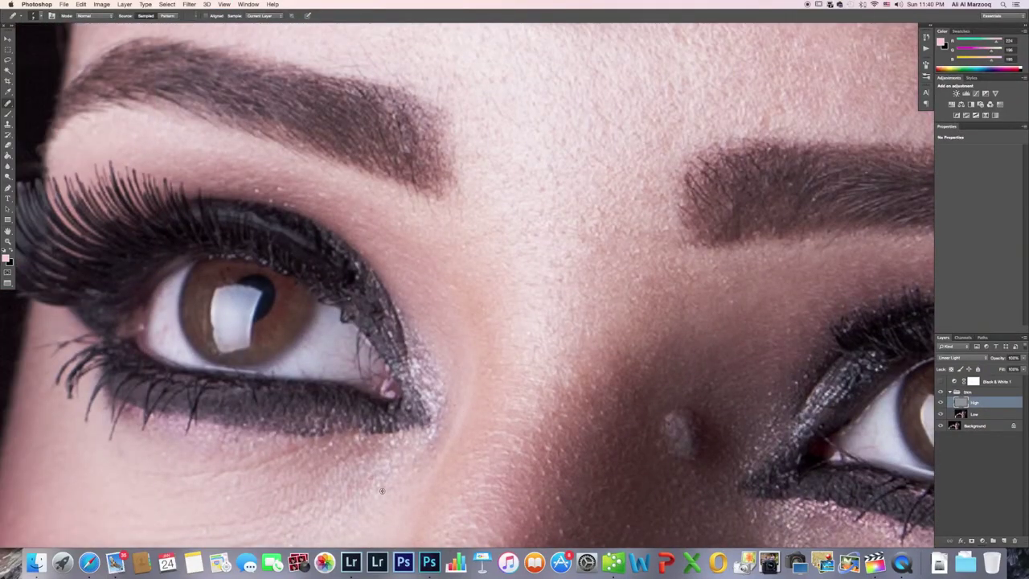
{"action": "scroll", "coordinate": [382, 490], "scroll_direction": "left", "scroll_amount": 3}
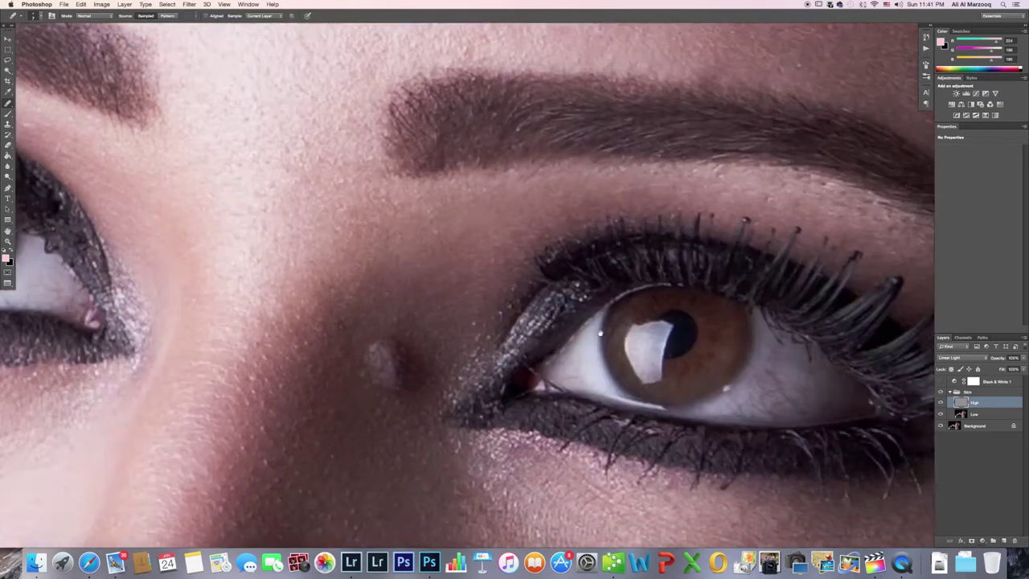
{"action": "scroll", "coordinate": [499, 347], "scroll_direction": "up", "scroll_amount": 1}
{"action": "scroll", "coordinate": [500, 347], "scroll_direction": "right", "scroll_amount": 3}
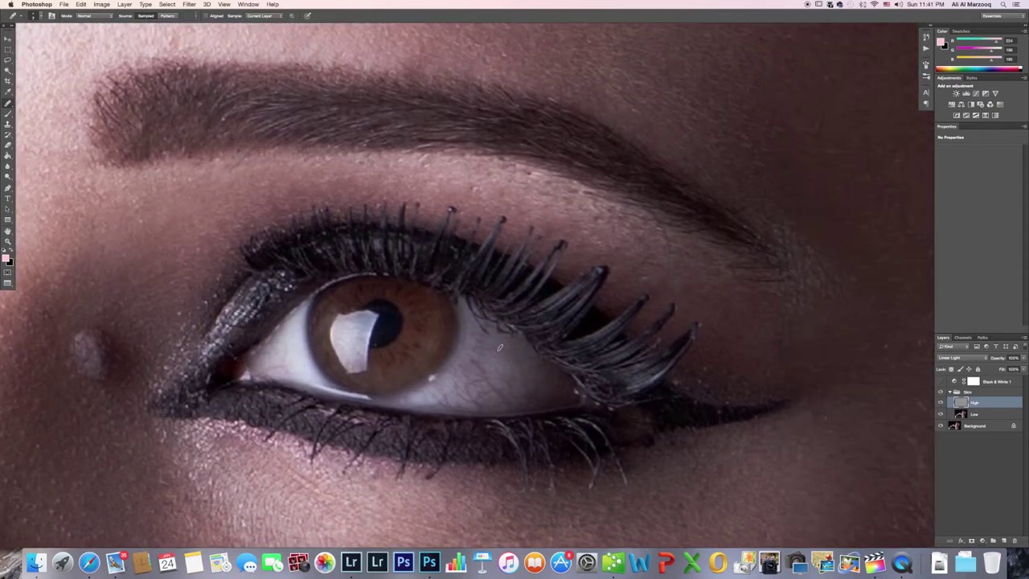
Compare the whole portrait in monochrome and colour, and with and without the Skin group's retouching.
{"action": "key", "text": "super+0"}
{"action": "left_click", "coordinate": [940, 382]}
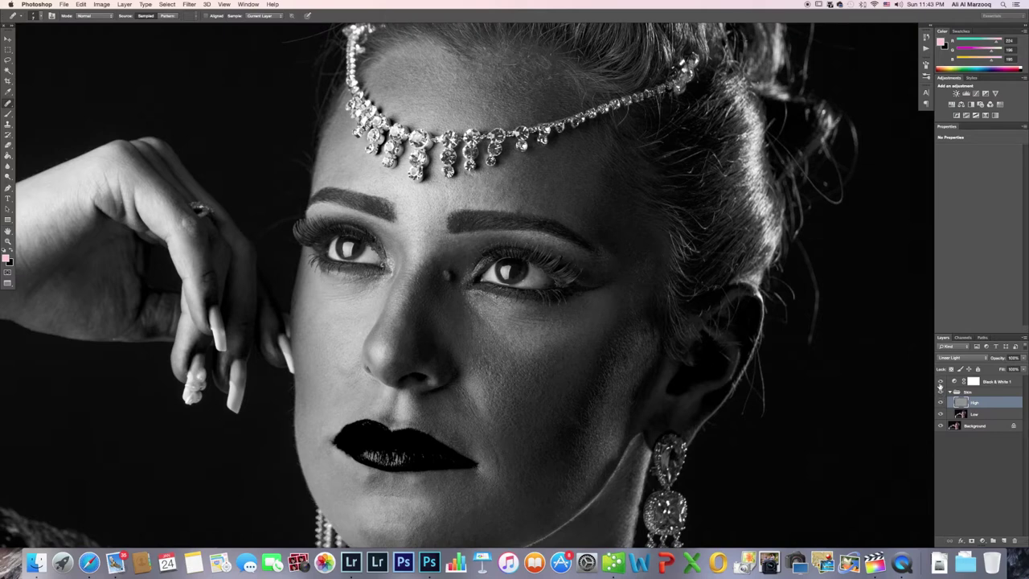
{"action": "left_click", "coordinate": [940, 382]}
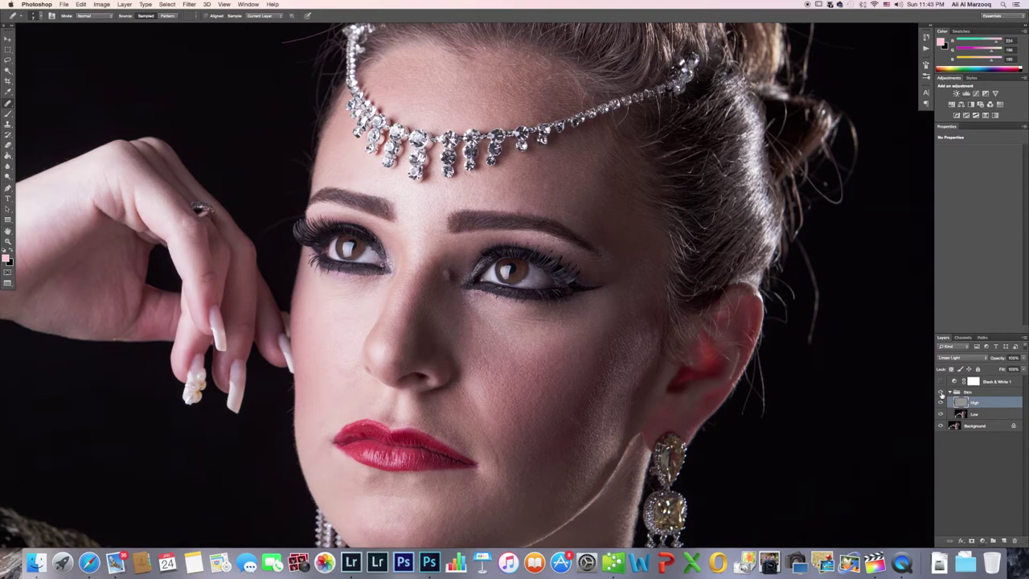
{"action": "key", "text": "super+minus"}
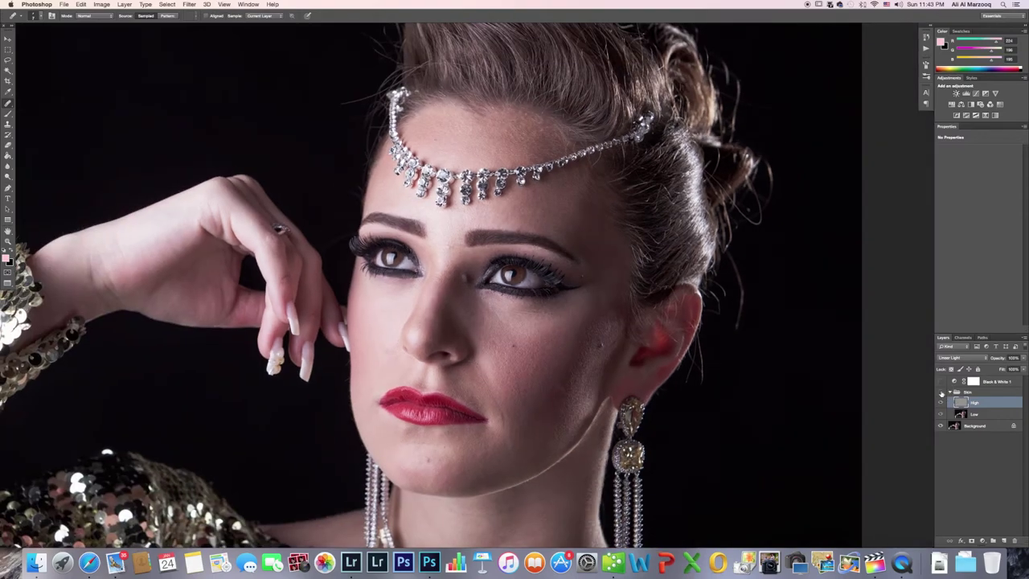
{"action": "left_click", "coordinate": [941, 391]}
{"action": "left_click", "coordinate": [941, 391]}
{"action": "left_click", "coordinate": [942, 391]}
{"action": "left_click", "coordinate": [941, 391]}
Show the Black & White adjustment layer again and get the Lasso tool ready on the Low layer.
{"action": "left_click", "coordinate": [942, 382]}
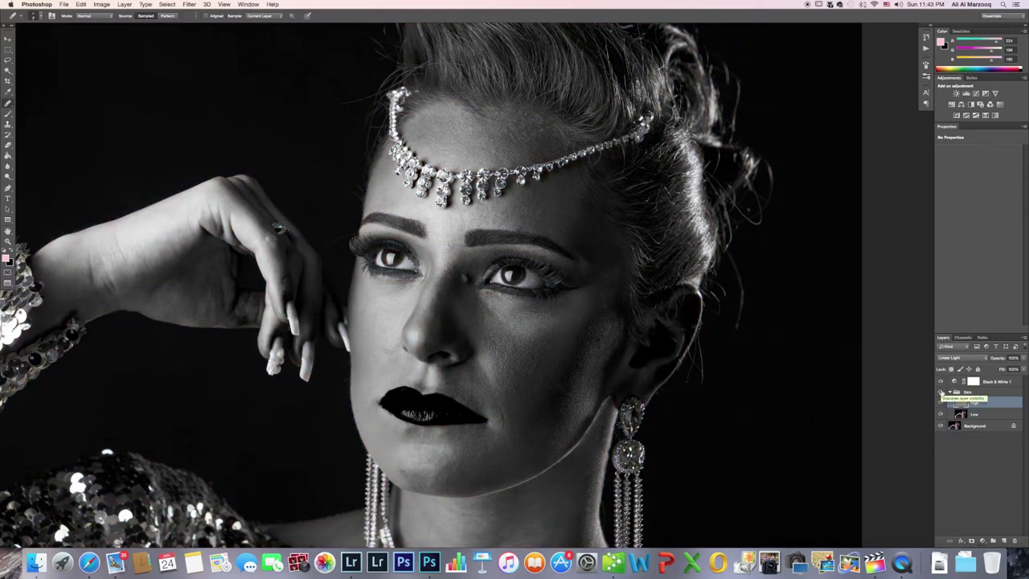
{"action": "left_click", "coordinate": [941, 392]}
{"action": "left_click", "coordinate": [980, 415]}
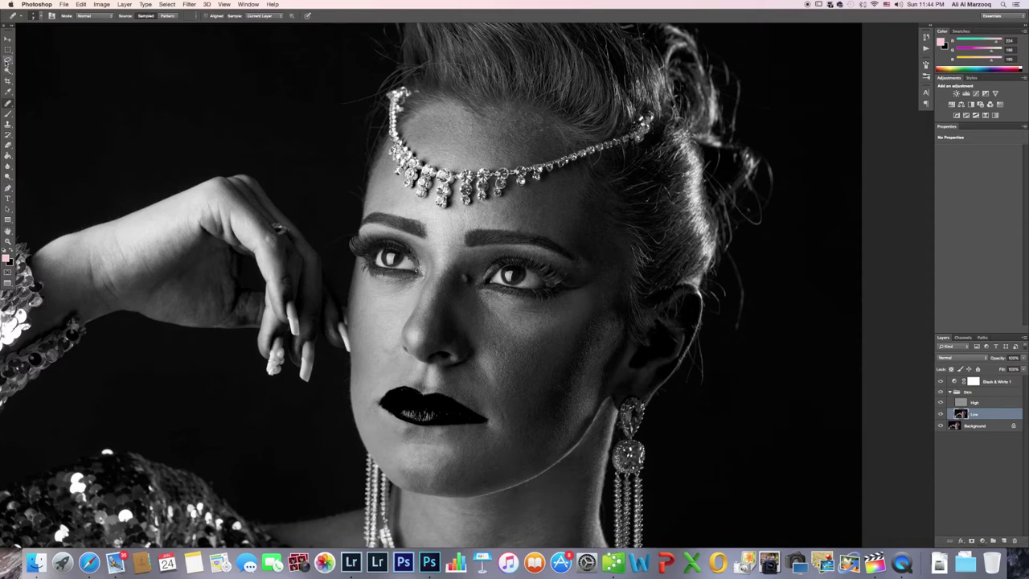
{"action": "left_click", "coordinate": [7, 61]}
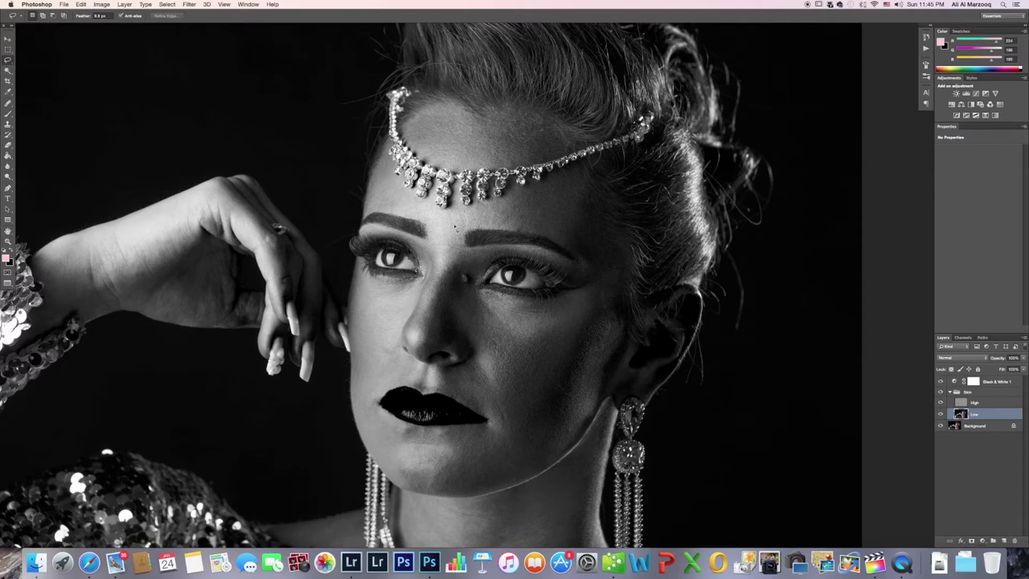
{"action": "left_click_drag", "start_coordinate": [454, 317], "coordinate": [521, 249]}
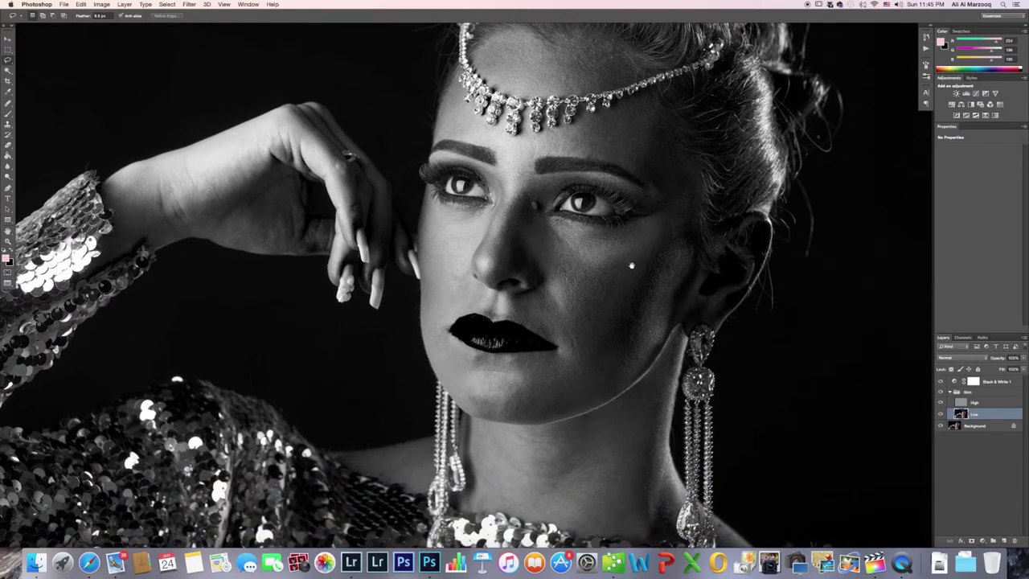
{"action": "scroll", "coordinate": [598, 256], "scroll_direction": "up", "scroll_amount": 5}
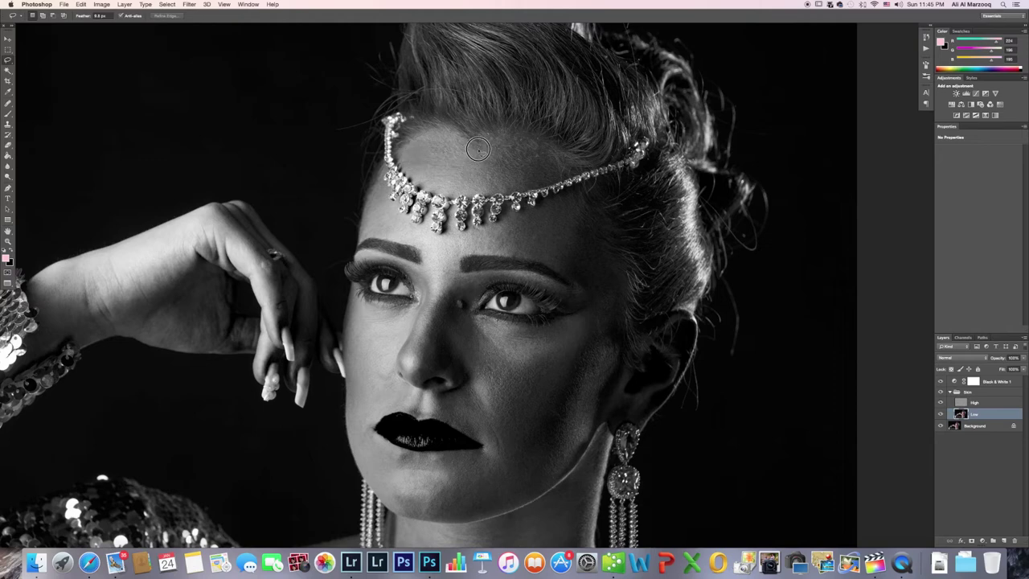
Lasso the bright patch of the upper forehead, apply a 20.4-pixel Gaussian Blur to it on the Low layer, and deselect.
{"action": "left_click_drag", "start_coordinate": [465, 137], "coordinate": [474, 144]}
{"action": "left_click", "coordinate": [189, 5]}
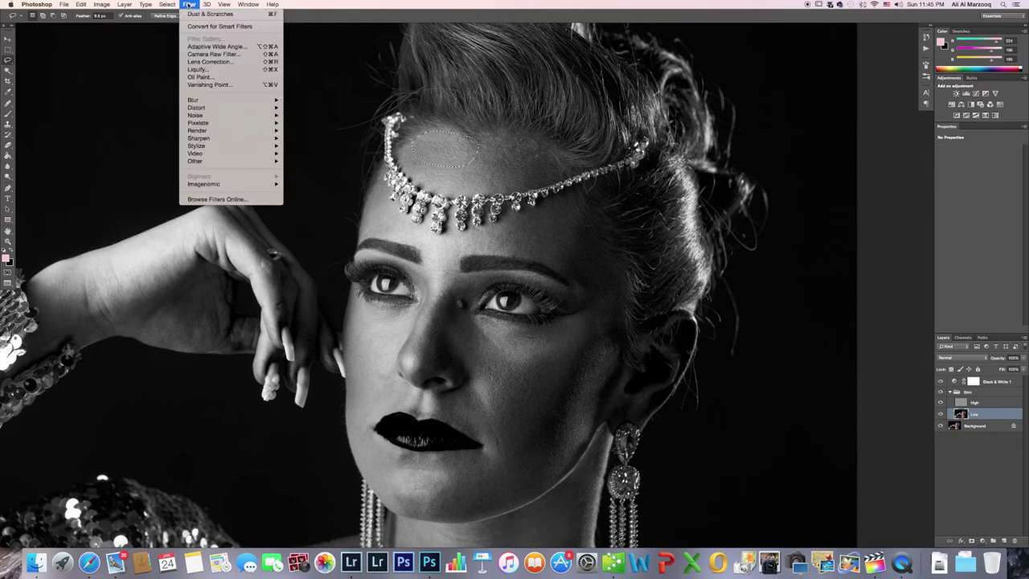
{"action": "mouse_move", "coordinate": [229, 99]}
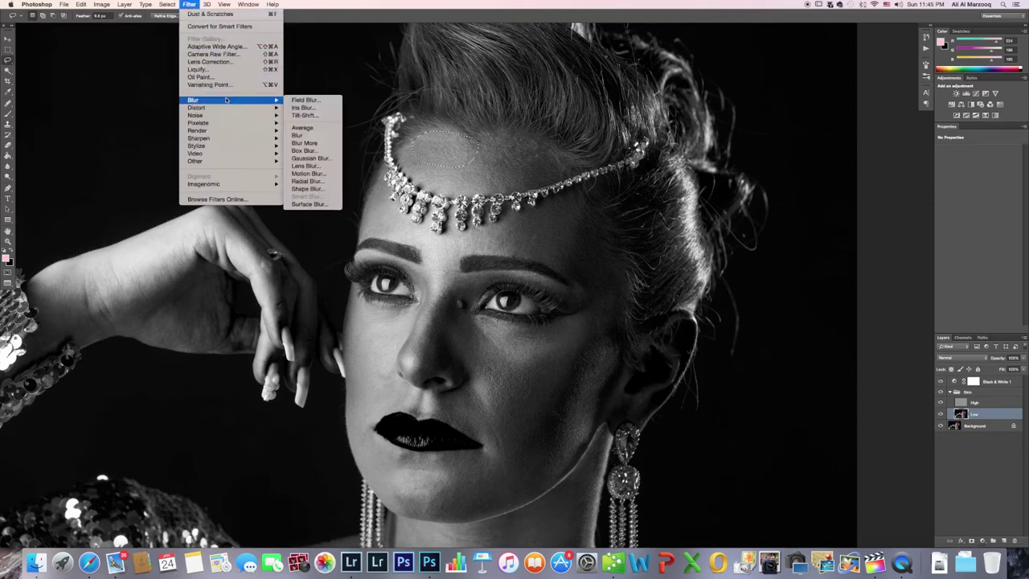
{"action": "left_click", "coordinate": [333, 161]}
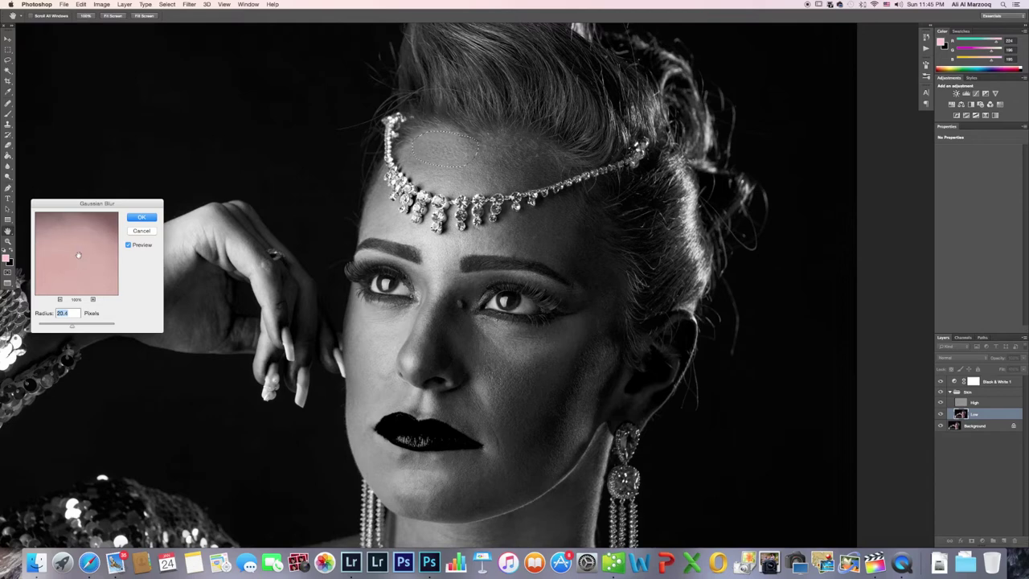
{"action": "mouse_move", "coordinate": [78, 255]}
{"action": "left_mouse_down"}
{"action": "mouse_move", "coordinate": [62, 236]}
{"action": "mouse_move", "coordinate": [83, 266]}
{"action": "mouse_move", "coordinate": [75, 274]}
{"action": "mouse_move", "coordinate": [88, 271]}
{"action": "mouse_move", "coordinate": [82, 259]}
{"action": "left_mouse_up"}
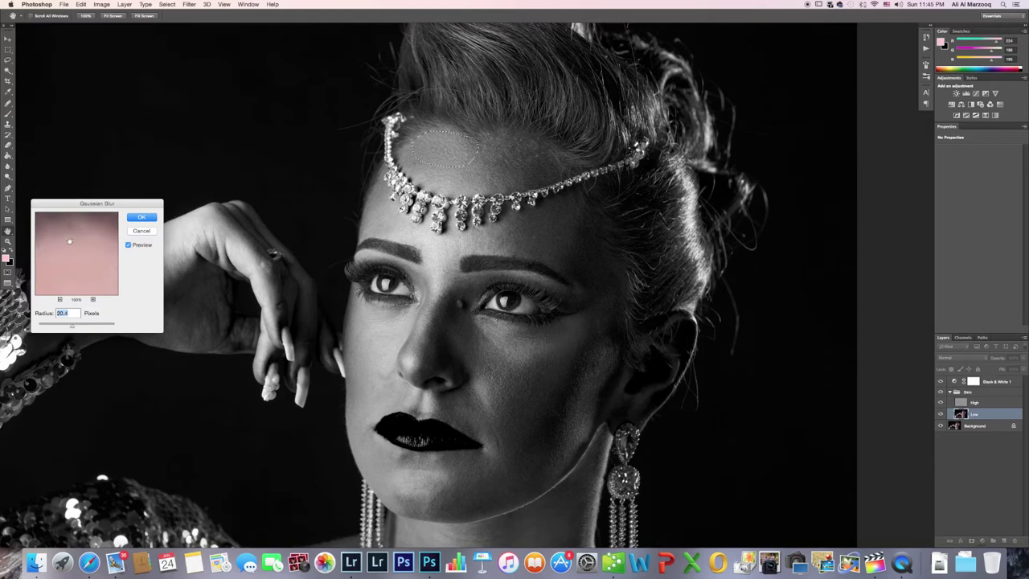
{"action": "left_click", "coordinate": [128, 245]}
{"action": "left_click_drag", "start_coordinate": [95, 208], "coordinate": [132, 206]}
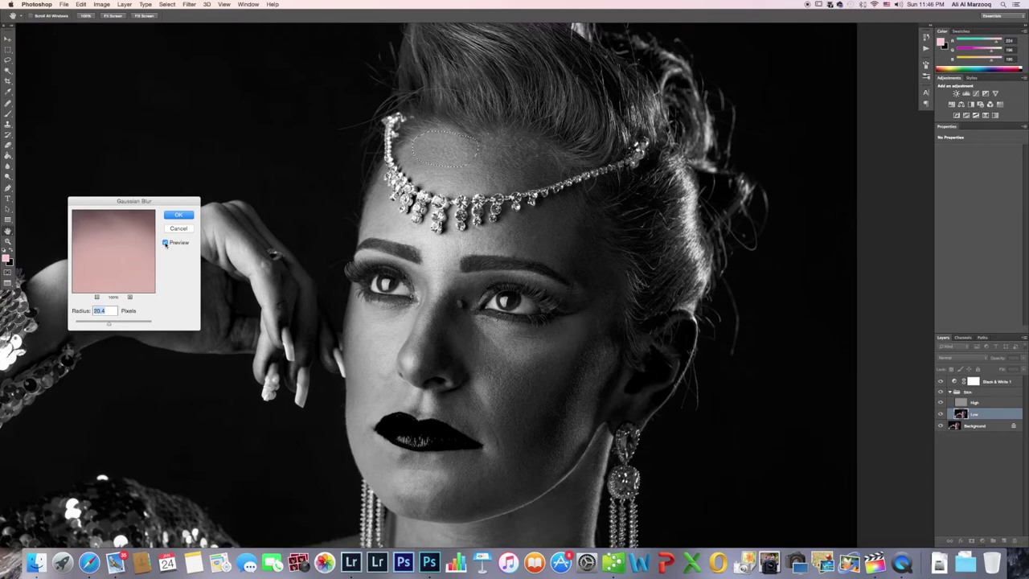
{"action": "left_click", "coordinate": [165, 243]}
{"action": "left_click", "coordinate": [136, 252]}
{"action": "left_click", "coordinate": [177, 216]}
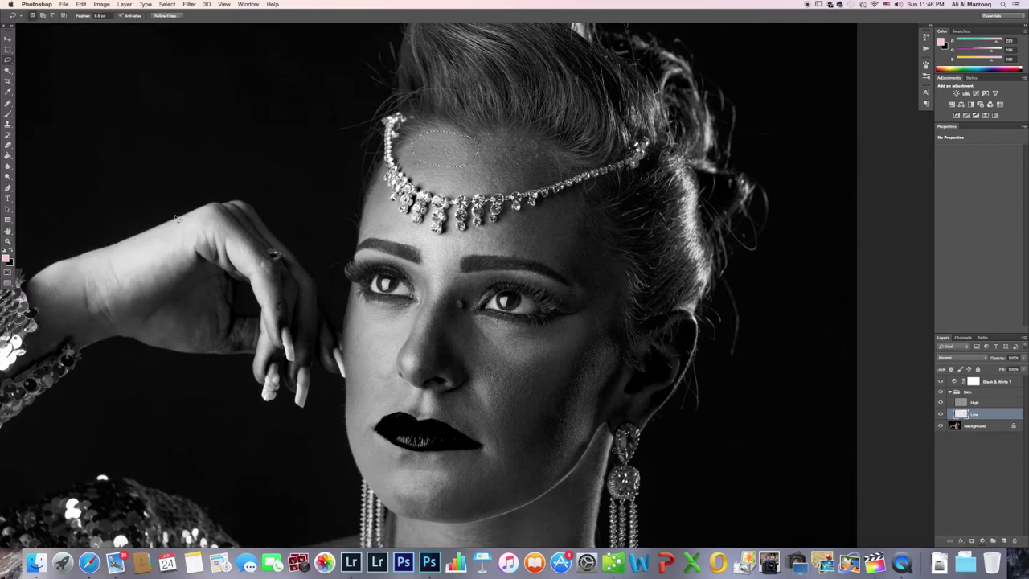
{"action": "key", "text": "super+d"}
Lasso the middle of the forehead above the jewelled headpiece, apply a 20.4-pixel Gaussian Blur, and deselect.
{"action": "key", "text": "b"}
{"action": "mouse_move", "coordinate": [453, 175]}
{"action": "left_mouse_down"}
{"action": "mouse_move", "coordinate": [504, 186]}
{"action": "mouse_move", "coordinate": [531, 174]}
{"action": "mouse_move", "coordinate": [539, 166]}
{"action": "mouse_move", "coordinate": [506, 138]}
{"action": "left_mouse_up"}
{"action": "left_click", "coordinate": [189, 4]}
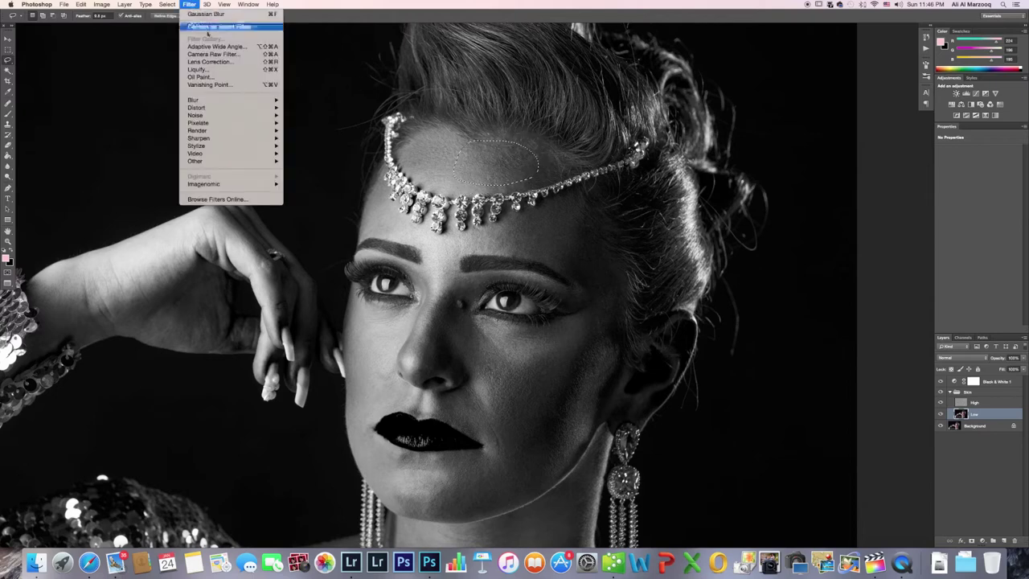
{"action": "mouse_move", "coordinate": [233, 100]}
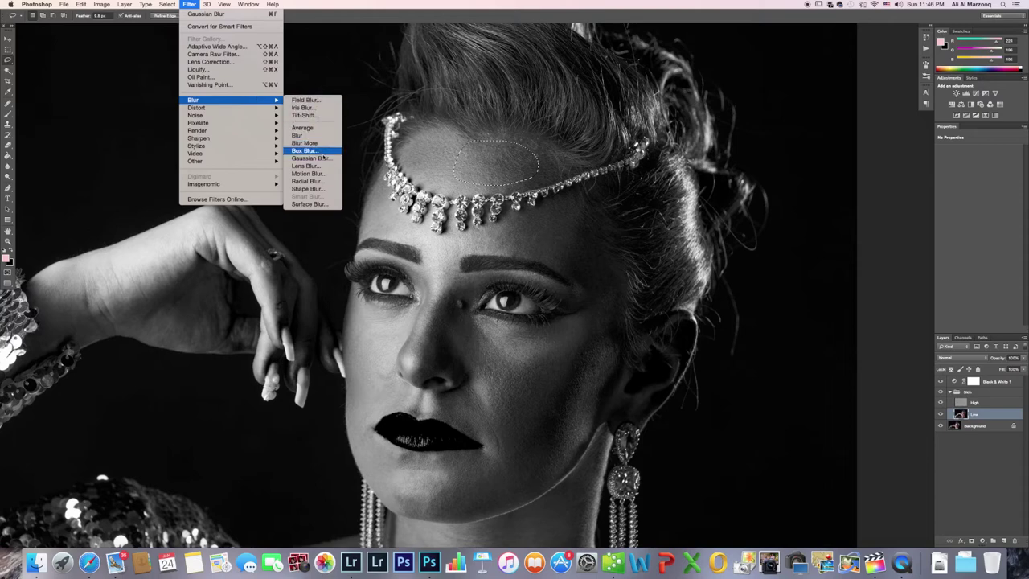
{"action": "left_click", "coordinate": [319, 158]}
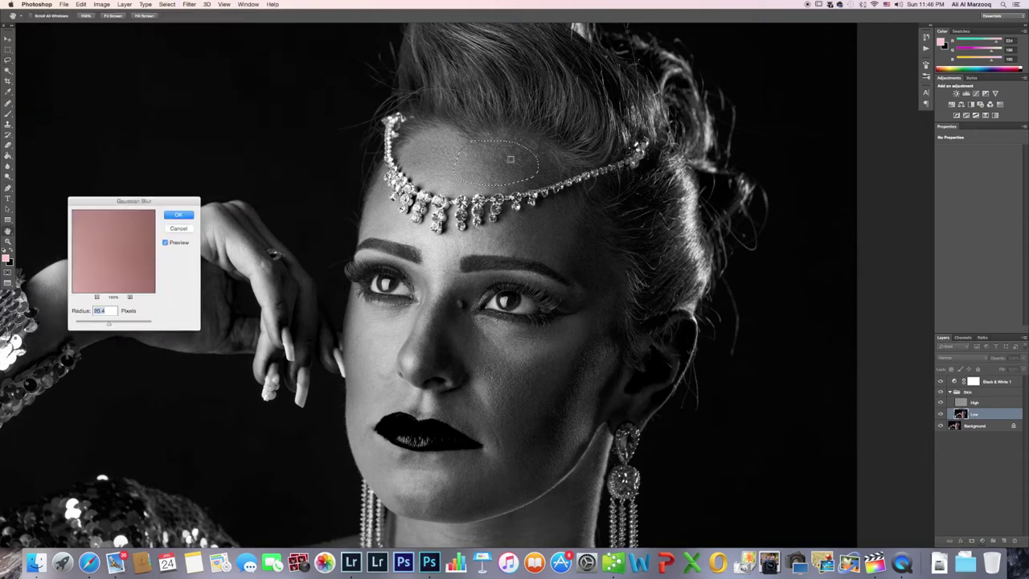
{"action": "left_click", "coordinate": [180, 218]}
{"action": "key", "text": "l"}
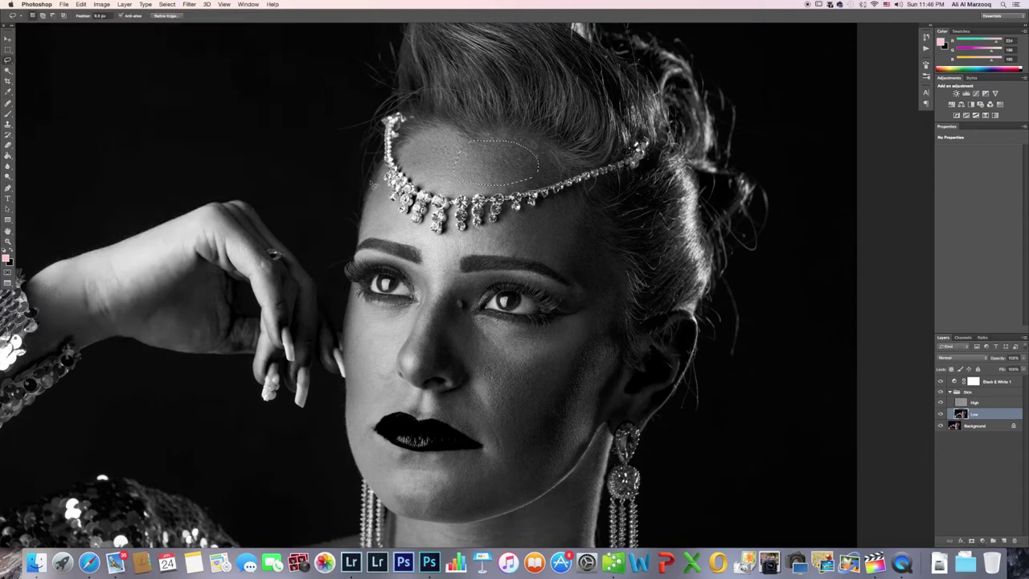
{"action": "key", "text": "super+d"}
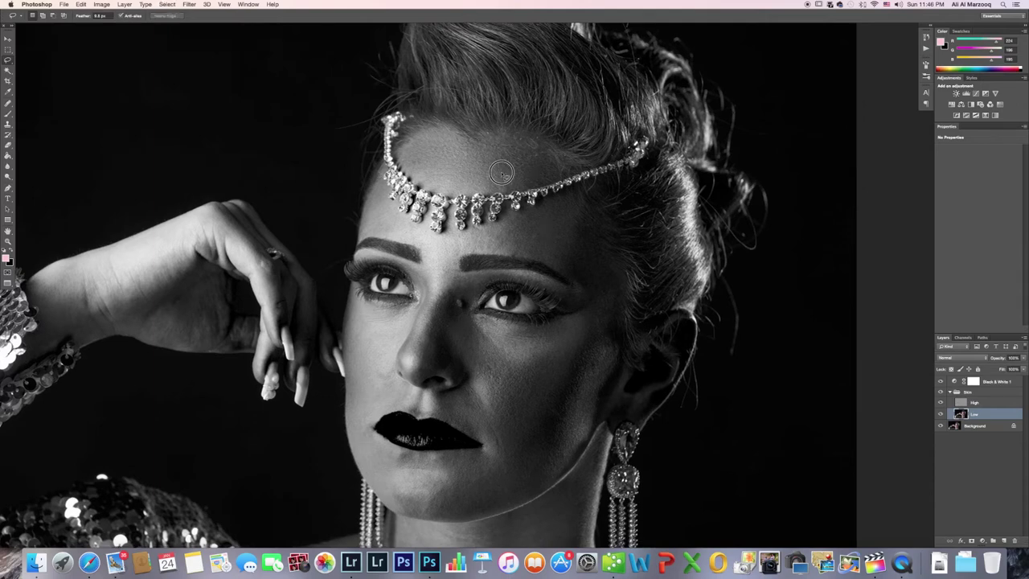
Lasso and blur the forehead patches just below the headpiece, above each eyebrow.
{"action": "scroll", "coordinate": [522, 185], "scroll_direction": "down", "scroll_amount": 2}
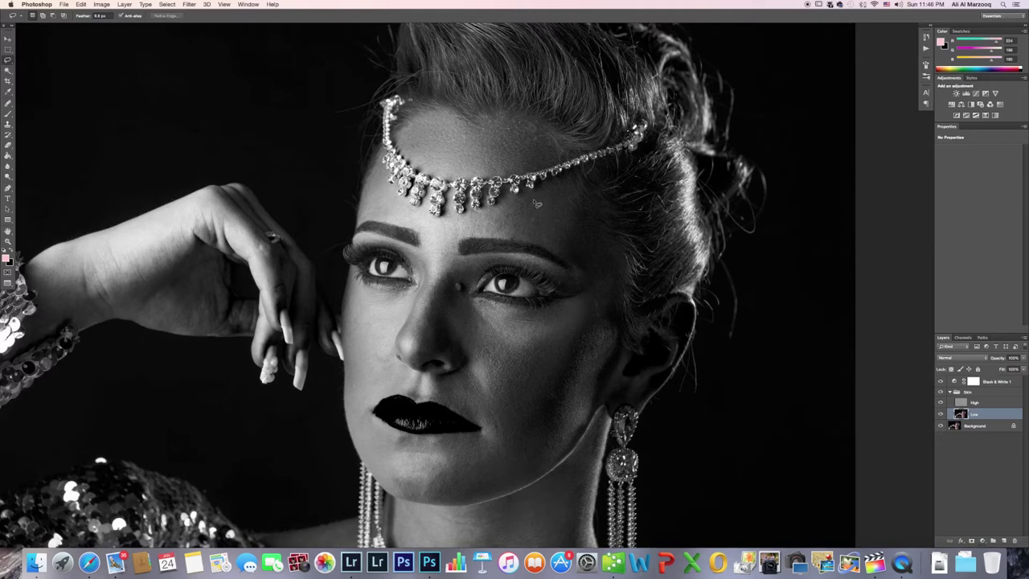
{"action": "mouse_move", "coordinate": [535, 206]}
{"action": "left_mouse_down"}
{"action": "mouse_move", "coordinate": [515, 202]}
{"action": "mouse_move", "coordinate": [487, 215]}
{"action": "mouse_move", "coordinate": [483, 229]}
{"action": "mouse_move", "coordinate": [562, 239]}
{"action": "mouse_move", "coordinate": [573, 206]}
{"action": "mouse_move", "coordinate": [530, 202]}
{"action": "left_mouse_up"}
{"action": "key", "text": "super+d"}
{"action": "mouse_move", "coordinate": [401, 206]}
{"action": "left_mouse_down"}
{"action": "mouse_move", "coordinate": [382, 186]}
{"action": "mouse_move", "coordinate": [357, 204]}
{"action": "mouse_move", "coordinate": [397, 219]}
{"action": "mouse_move", "coordinate": [409, 208]}
{"action": "left_mouse_up"}
{"action": "left_click", "coordinate": [406, 212]}
Lasso and blur the skin under the eye on the ear side and the cheek beside the nose.
{"action": "scroll", "coordinate": [449, 251], "scroll_direction": "down", "scroll_amount": 3}
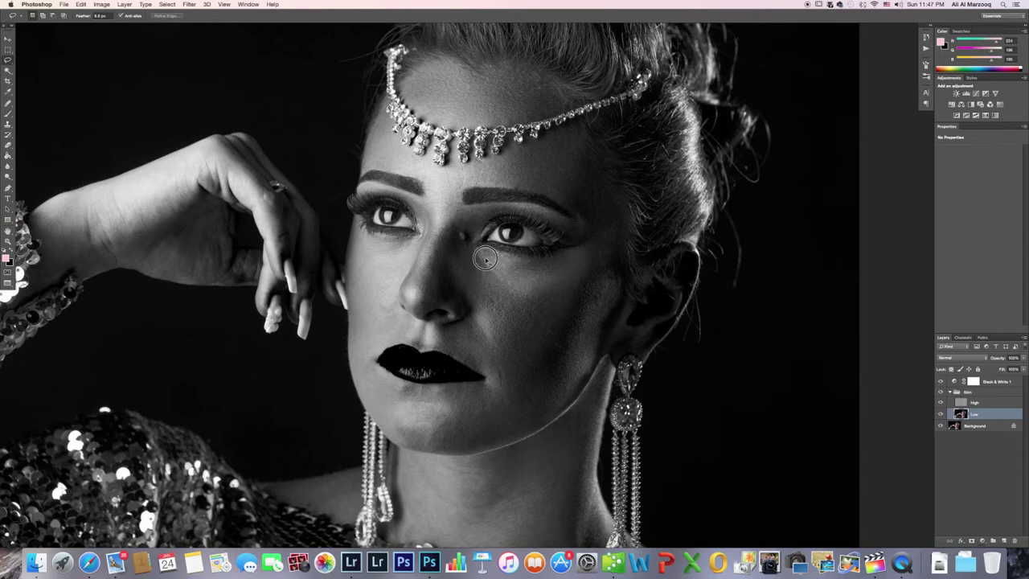
{"action": "mouse_move", "coordinate": [471, 259]}
{"action": "left_mouse_down"}
{"action": "mouse_move", "coordinate": [489, 292]}
{"action": "mouse_move", "coordinate": [533, 303]}
{"action": "mouse_move", "coordinate": [568, 280]}
{"action": "mouse_move", "coordinate": [563, 268]}
{"action": "mouse_move", "coordinate": [510, 274]}
{"action": "left_mouse_up"}
{"action": "key", "text": "super+d"}
{"action": "key", "text": "b"}
{"action": "mouse_move", "coordinate": [475, 291]}
{"action": "left_mouse_down"}
{"action": "mouse_move", "coordinate": [487, 329]}
{"action": "mouse_move", "coordinate": [514, 340]}
{"action": "mouse_move", "coordinate": [558, 294]}
{"action": "mouse_move", "coordinate": [524, 281]}
{"action": "mouse_move", "coordinate": [492, 287]}
{"action": "left_mouse_up"}
{"action": "key", "text": "super+d"}
Lasso and blur the cheek on the hand side, from below the eye down beside the nose and mouth.
{"action": "mouse_move", "coordinate": [356, 266]}
{"action": "left_mouse_down"}
{"action": "mouse_move", "coordinate": [368, 293]}
{"action": "mouse_move", "coordinate": [416, 240]}
{"action": "left_mouse_up"}
{"action": "key", "text": "super+d"}
{"action": "mouse_move", "coordinate": [394, 304]}
{"action": "left_mouse_down"}
{"action": "mouse_move", "coordinate": [381, 285]}
{"action": "mouse_move", "coordinate": [393, 305]}
{"action": "left_mouse_up"}
{"action": "scroll", "coordinate": [428, 291], "scroll_direction": "down", "scroll_amount": 2}
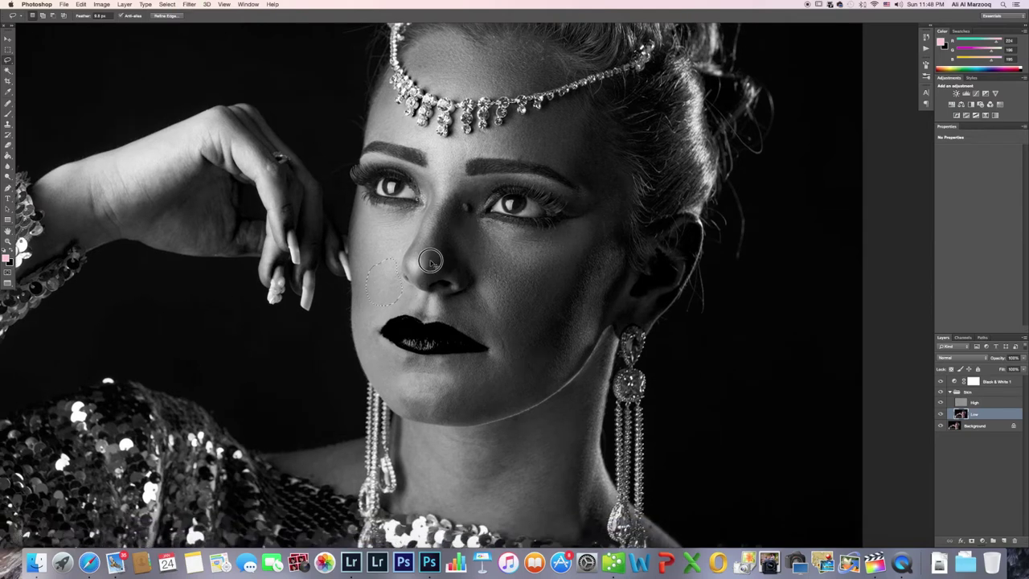
{"action": "key", "text": "super+d"}
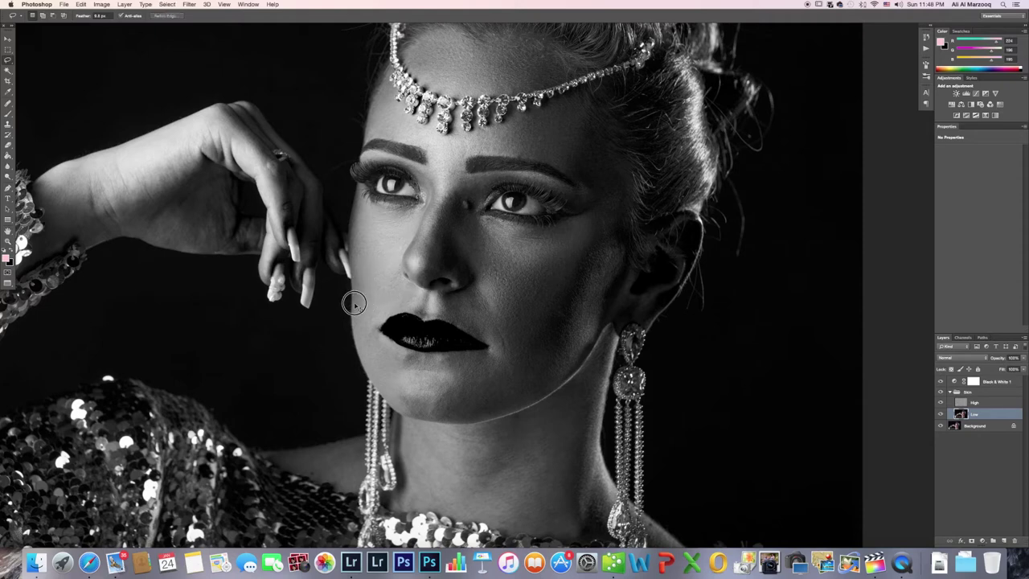
{"action": "left_click_drag", "start_coordinate": [383, 300], "coordinate": [378, 287]}
{"action": "key", "text": "super+d"}
Hide the Black & White adjustment layer and smooth the skin between the nostril and the mouth corner on the ear side.
{"action": "left_click", "coordinate": [940, 382]}
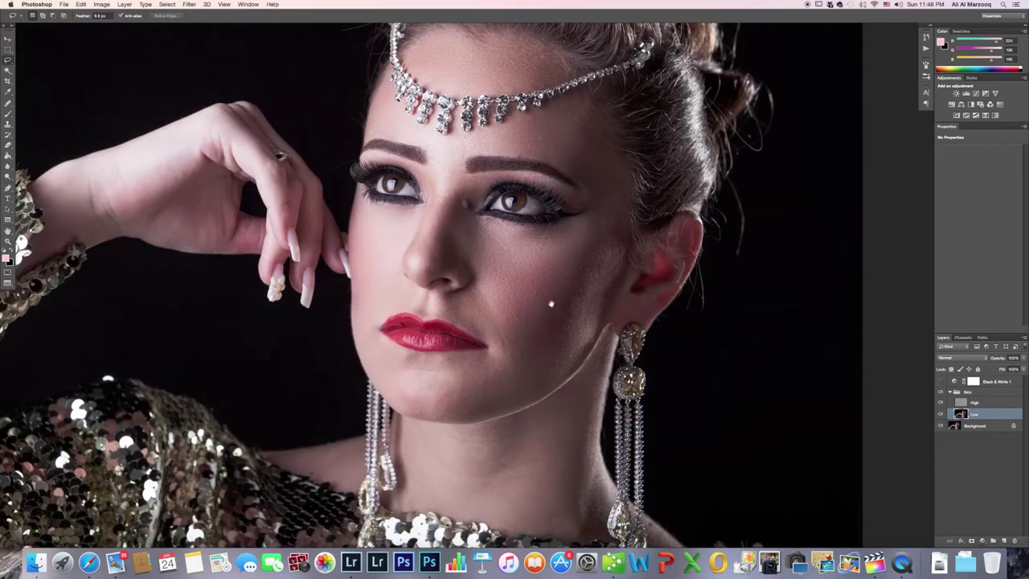
{"action": "left_click_drag", "start_coordinate": [552, 303], "coordinate": [487, 269]}
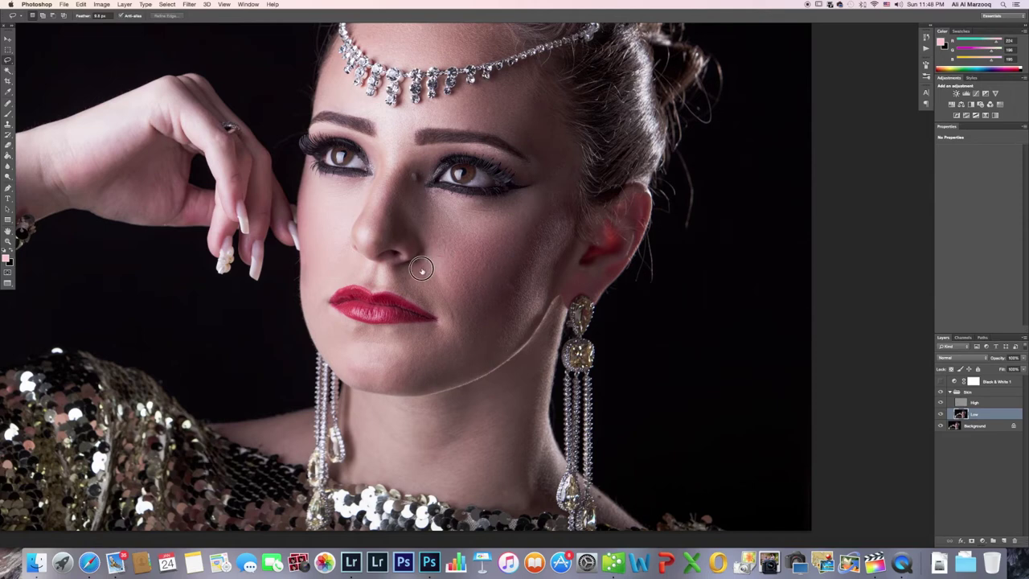
{"action": "mouse_move", "coordinate": [439, 318]}
{"action": "left_mouse_down"}
{"action": "mouse_move", "coordinate": [469, 342]}
{"action": "mouse_move", "coordinate": [478, 317]}
{"action": "mouse_move", "coordinate": [433, 258]}
{"action": "left_mouse_up"}
{"action": "key", "text": "super+d"}
Lasso and blur overlapping patches of the chin and the skin below the lower lip on the Low layer.
{"action": "scroll", "coordinate": [457, 287], "scroll_direction": "left", "scroll_amount": 3}
{"action": "scroll", "coordinate": [457, 287], "scroll_direction": "down", "scroll_amount": 2}
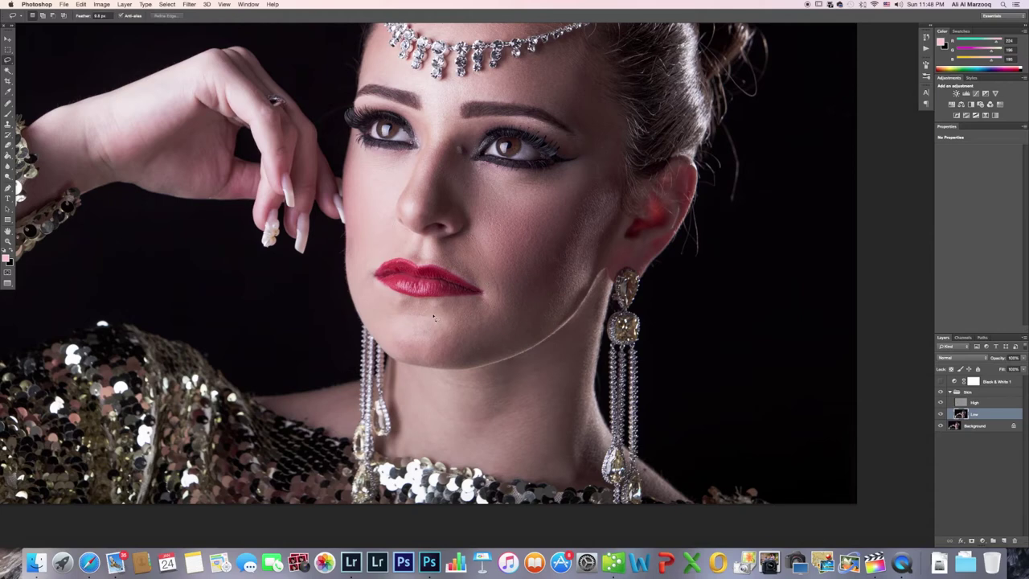
{"action": "mouse_move", "coordinate": [394, 296]}
{"action": "left_mouse_down"}
{"action": "mouse_move", "coordinate": [394, 323]}
{"action": "mouse_move", "coordinate": [427, 340]}
{"action": "mouse_move", "coordinate": [459, 320]}
{"action": "mouse_move", "coordinate": [446, 320]}
{"action": "left_mouse_up"}
{"action": "key", "text": "super+d"}
{"action": "mouse_move", "coordinate": [415, 305]}
{"action": "left_mouse_down"}
{"action": "mouse_move", "coordinate": [389, 294]}
{"action": "mouse_move", "coordinate": [394, 318]}
{"action": "mouse_move", "coordinate": [420, 312]}
{"action": "left_mouse_up"}
{"action": "key", "text": "super+d"}
{"action": "mouse_move", "coordinate": [449, 305]}
{"action": "left_mouse_down"}
{"action": "mouse_move", "coordinate": [425, 300]}
{"action": "mouse_move", "coordinate": [425, 322]}
{"action": "mouse_move", "coordinate": [456, 328]}
{"action": "mouse_move", "coordinate": [446, 300]}
{"action": "mouse_move", "coordinate": [457, 309]}
{"action": "mouse_move", "coordinate": [394, 327]}
{"action": "mouse_move", "coordinate": [390, 345]}
{"action": "mouse_move", "coordinate": [464, 354]}
{"action": "mouse_move", "coordinate": [480, 333]}
{"action": "mouse_move", "coordinate": [412, 327]}
{"action": "left_mouse_up"}
{"action": "key", "text": "super+d"}
{"action": "key", "text": "super+d"}
Lasso the shaded cheek contour in front of the ear and apply a Motion Blur angled along it with a 172-pixel distance.
{"action": "left_click_drag", "start_coordinate": [530, 269], "coordinate": [492, 303]}
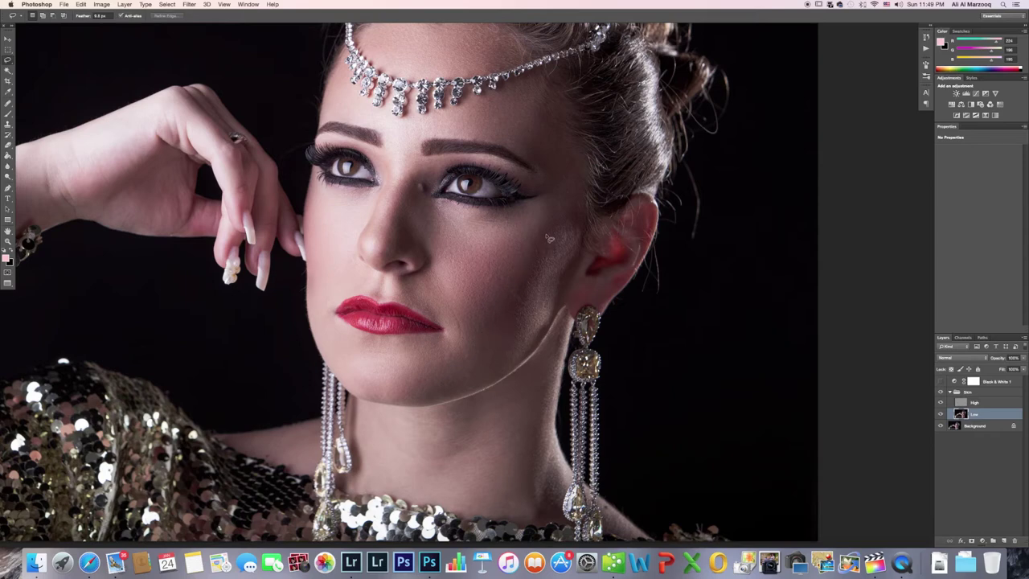
{"action": "mouse_move", "coordinate": [547, 230]}
{"action": "left_mouse_down"}
{"action": "mouse_move", "coordinate": [482, 305]}
{"action": "mouse_move", "coordinate": [482, 328]}
{"action": "mouse_move", "coordinate": [510, 324]}
{"action": "mouse_move", "coordinate": [546, 291]}
{"action": "mouse_move", "coordinate": [571, 235]}
{"action": "mouse_move", "coordinate": [546, 227]}
{"action": "left_mouse_up"}
{"action": "left_click", "coordinate": [189, 4]}
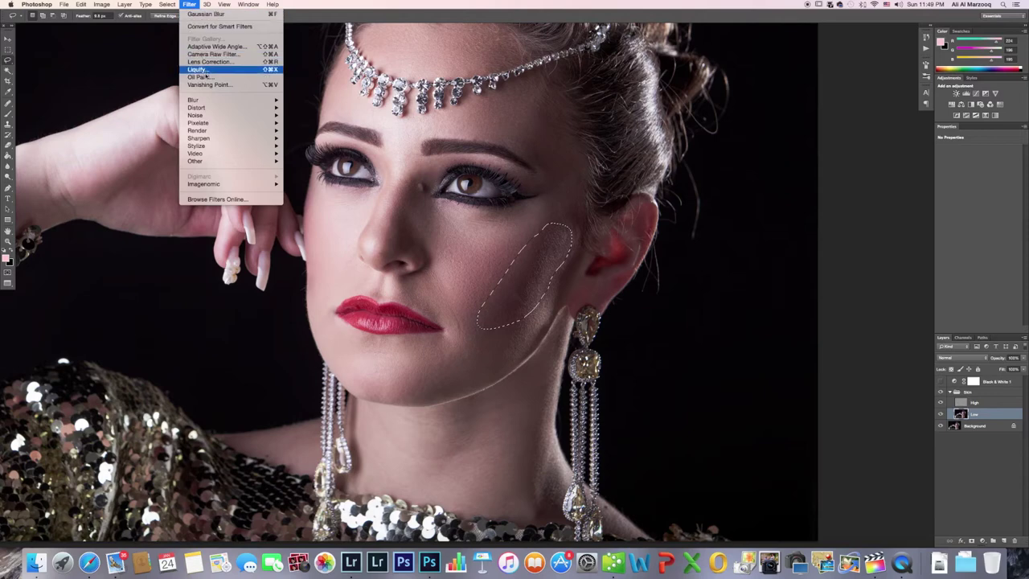
{"action": "mouse_move", "coordinate": [213, 101]}
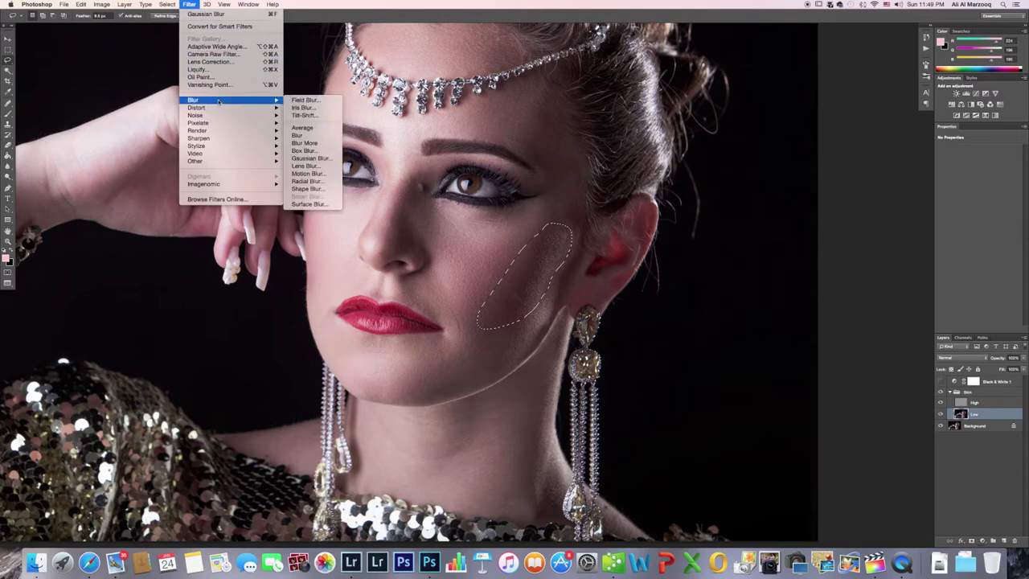
{"action": "left_click", "coordinate": [322, 173]}
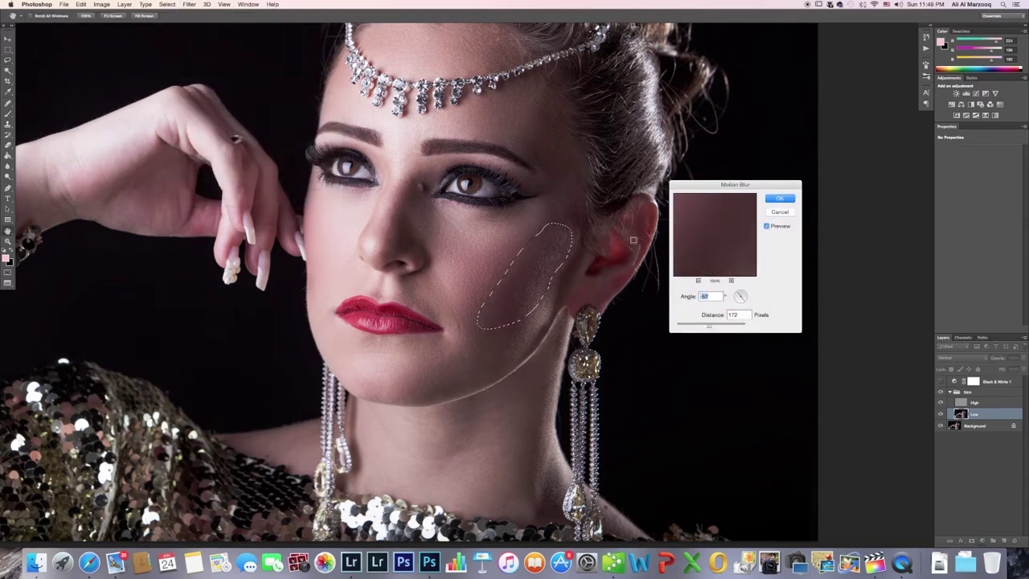
{"action": "mouse_move", "coordinate": [747, 302]}
{"action": "left_mouse_down"}
{"action": "mouse_move", "coordinate": [732, 301]}
{"action": "mouse_move", "coordinate": [746, 303]}
{"action": "left_mouse_up"}
{"action": "left_click", "coordinate": [777, 199]}
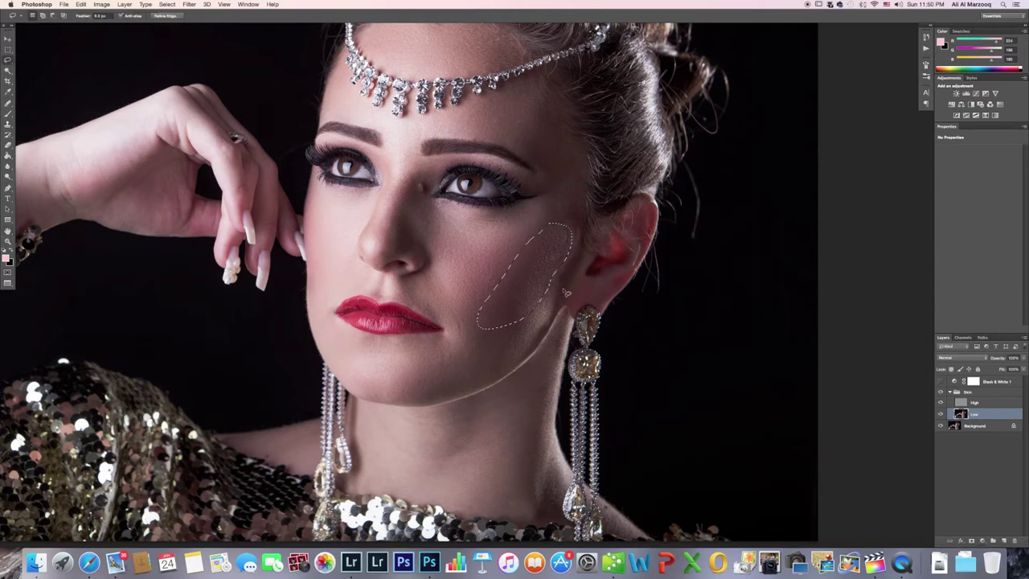
Deselect the cheek contour, then lasso the neck strip just below the jawline and smooth it with a Gaussian Blur on the Low layer.
{"action": "key", "text": "super+d"}
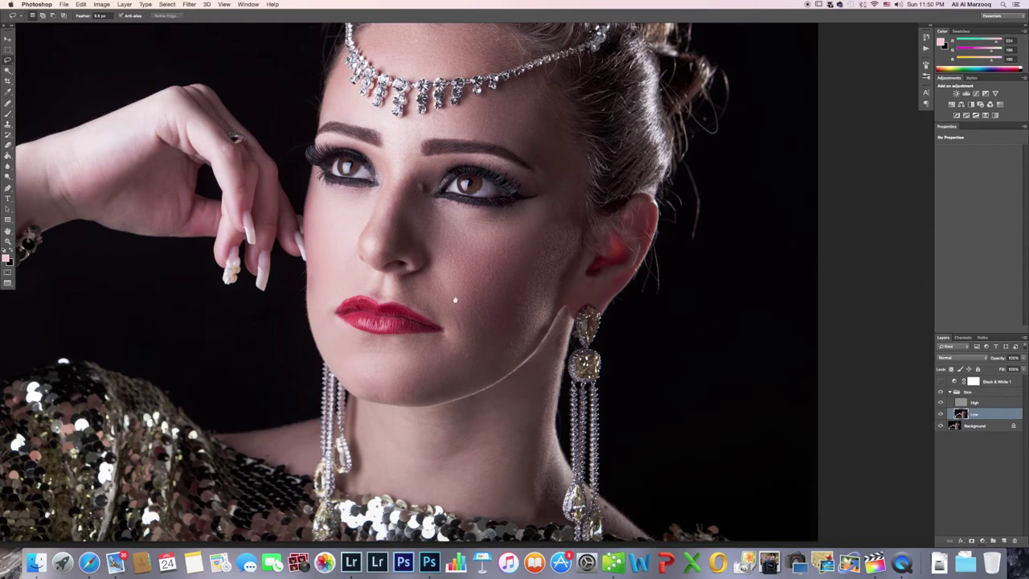
{"action": "scroll", "coordinate": [454, 300], "scroll_direction": "down", "scroll_amount": 5}
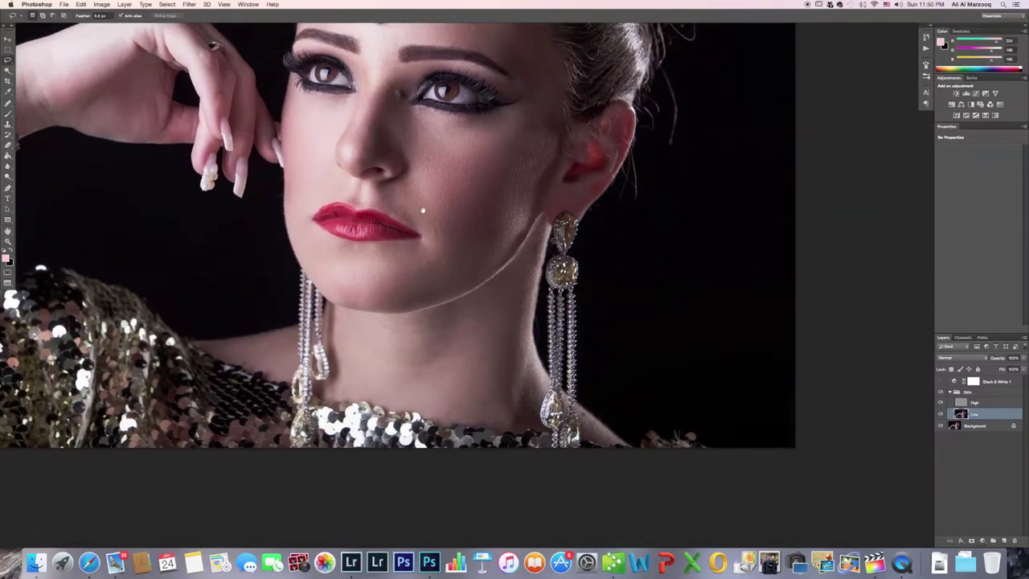
{"action": "left_click", "coordinate": [494, 301]}
{"action": "mouse_move", "coordinate": [494, 300]}
{"action": "left_mouse_down"}
{"action": "mouse_move", "coordinate": [404, 322]}
{"action": "mouse_move", "coordinate": [399, 340]}
{"action": "mouse_move", "coordinate": [443, 340]}
{"action": "mouse_move", "coordinate": [521, 293]}
{"action": "left_mouse_up"}
{"action": "left_click", "coordinate": [189, 4]}
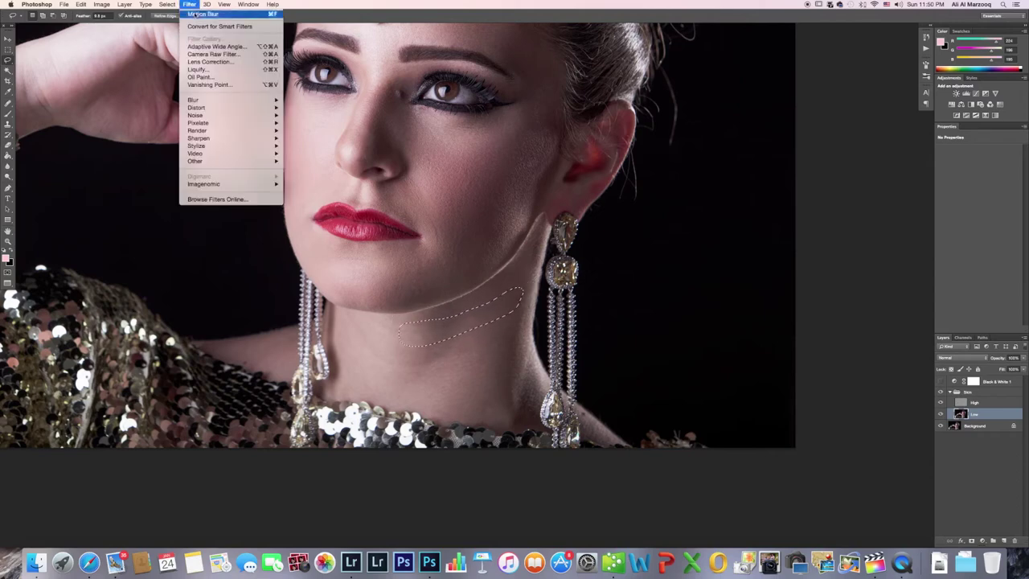
{"action": "mouse_move", "coordinate": [233, 100]}
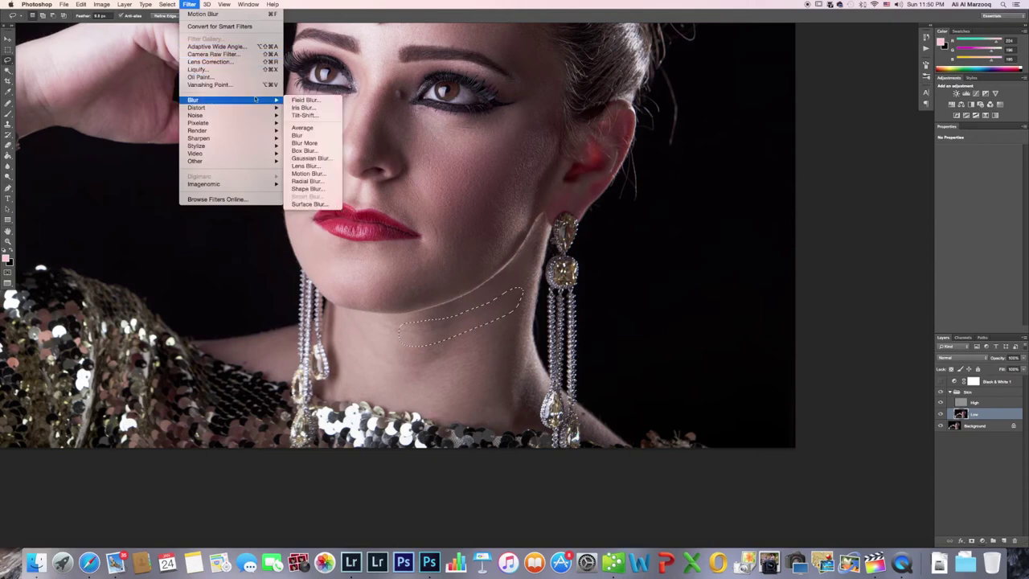
{"action": "left_click", "coordinate": [324, 158]}
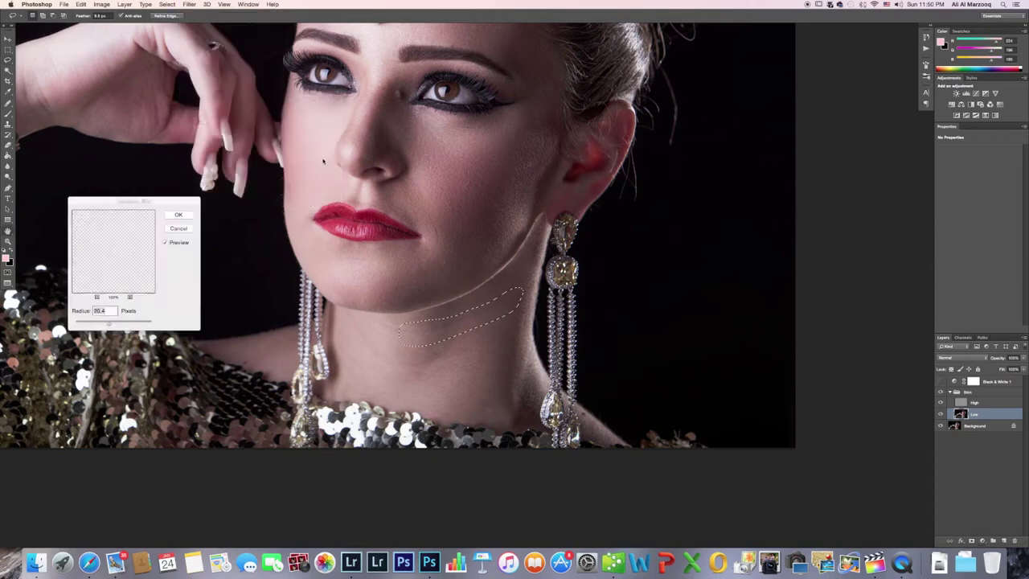
{"action": "left_click", "coordinate": [177, 215]}
{"action": "key", "text": "super+d"}
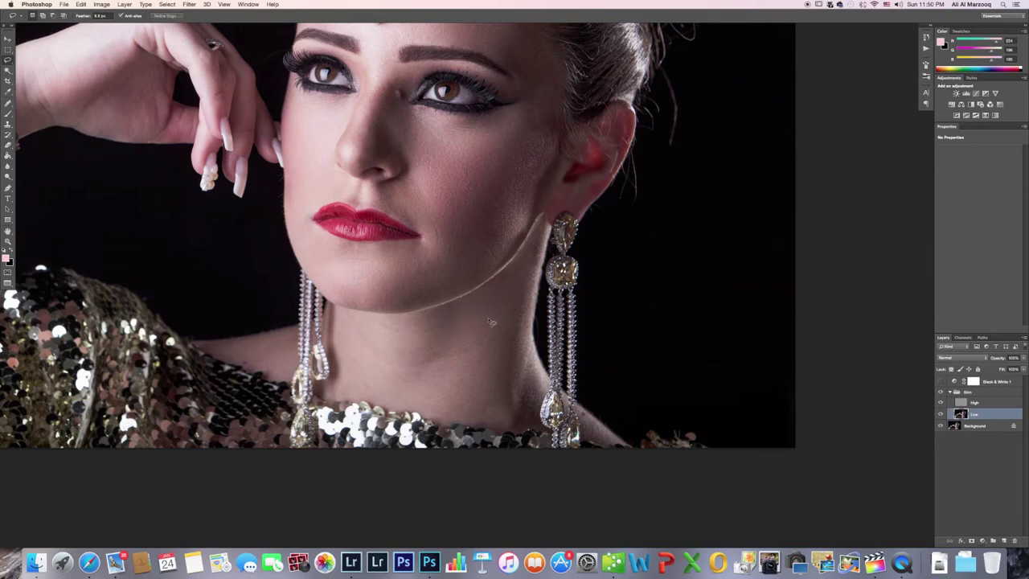
Lasso and blur two more small patches of the shaded neck under the chin on the Low layer.
{"action": "mouse_move", "coordinate": [415, 330]}
{"action": "left_mouse_down"}
{"action": "mouse_move", "coordinate": [371, 327]}
{"action": "mouse_move", "coordinate": [419, 336]}
{"action": "left_mouse_up"}
{"action": "key", "text": "super+d"}
{"action": "mouse_move", "coordinate": [406, 354]}
{"action": "left_mouse_down"}
{"action": "mouse_move", "coordinate": [360, 356]}
{"action": "mouse_move", "coordinate": [397, 383]}
{"action": "mouse_move", "coordinate": [443, 380]}
{"action": "mouse_move", "coordinate": [472, 358]}
{"action": "mouse_move", "coordinate": [434, 341]}
{"action": "left_mouse_up"}
{"action": "key", "text": "super+d"}
Lasso a small forehead patch above the ear-side eyebrow and reapply the last blur to it.
{"action": "scroll", "coordinate": [451, 225], "scroll_direction": "up", "scroll_amount": 5}
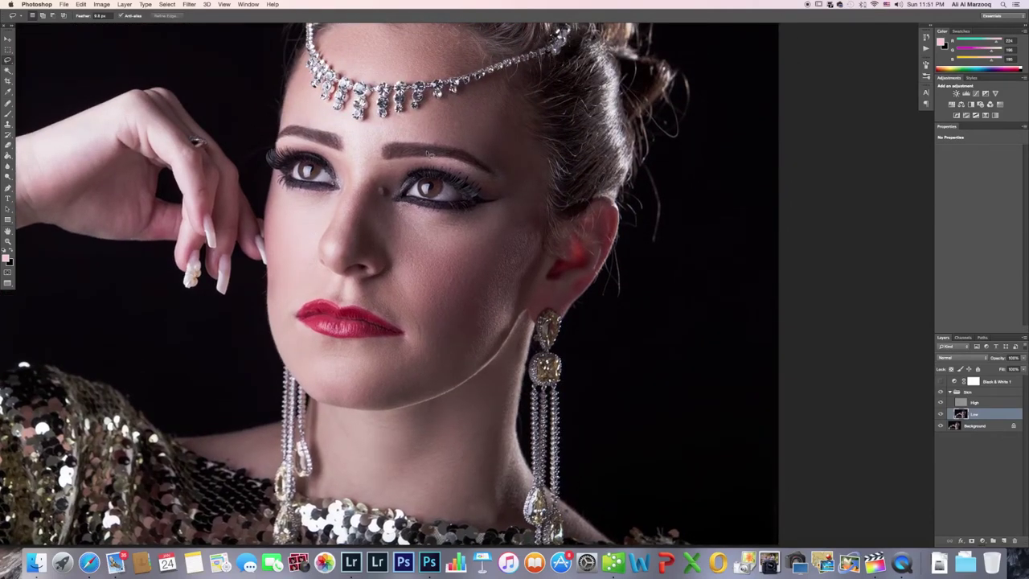
{"action": "scroll", "coordinate": [421, 257], "scroll_direction": "up", "scroll_amount": 4}
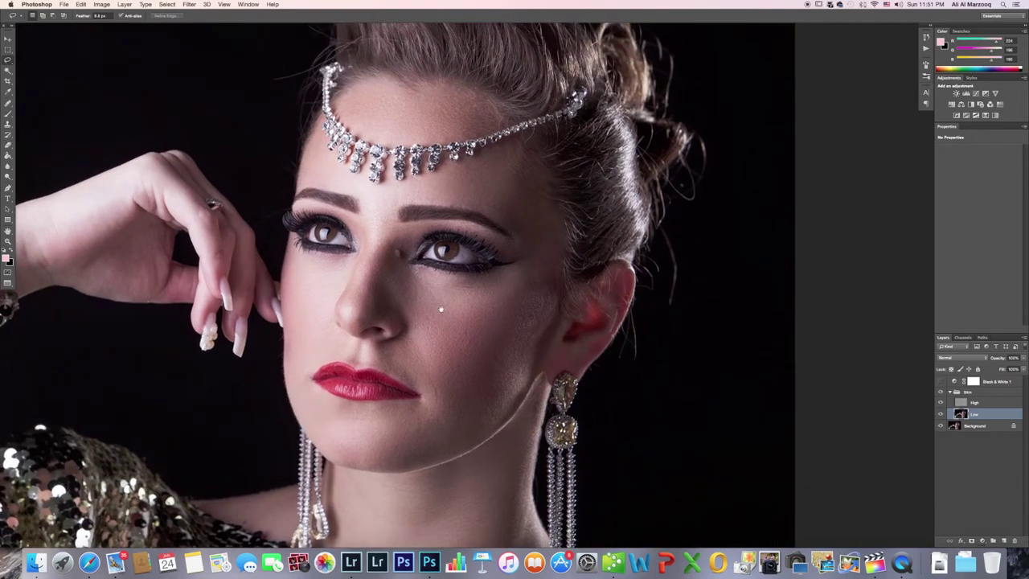
{"action": "left_click_drag", "start_coordinate": [441, 309], "coordinate": [478, 312]}
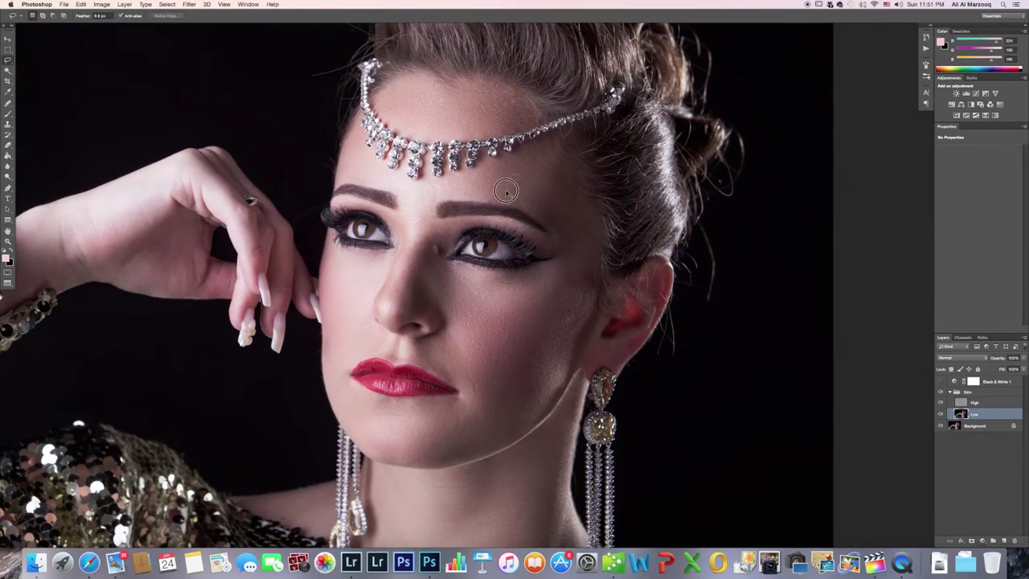
{"action": "mouse_move", "coordinate": [506, 190]}
{"action": "left_mouse_down"}
{"action": "mouse_move", "coordinate": [533, 172]}
{"action": "mouse_move", "coordinate": [526, 193]}
{"action": "left_mouse_up"}
{"action": "key", "text": "super+f"}
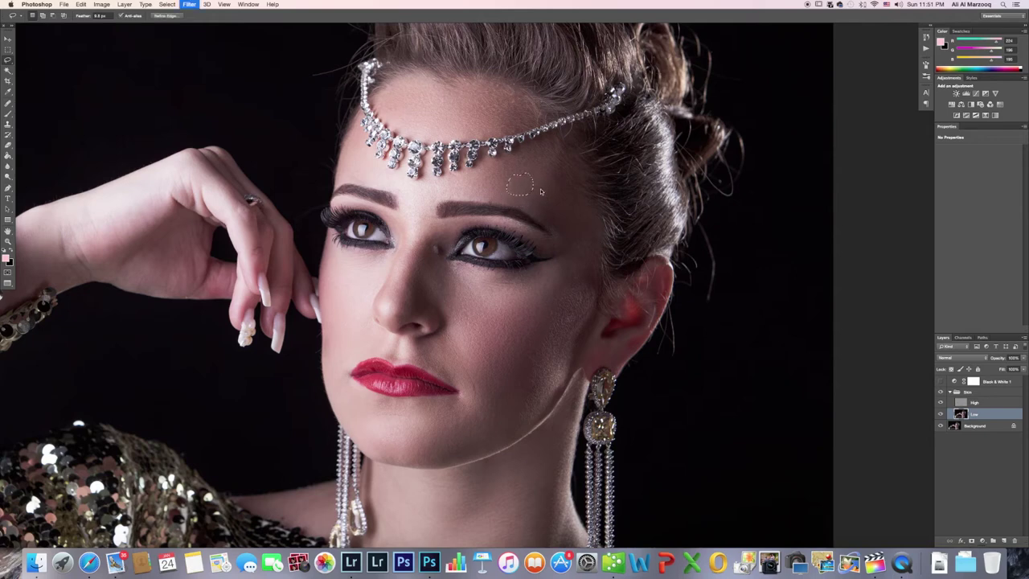
{"action": "key", "text": "super+d"}
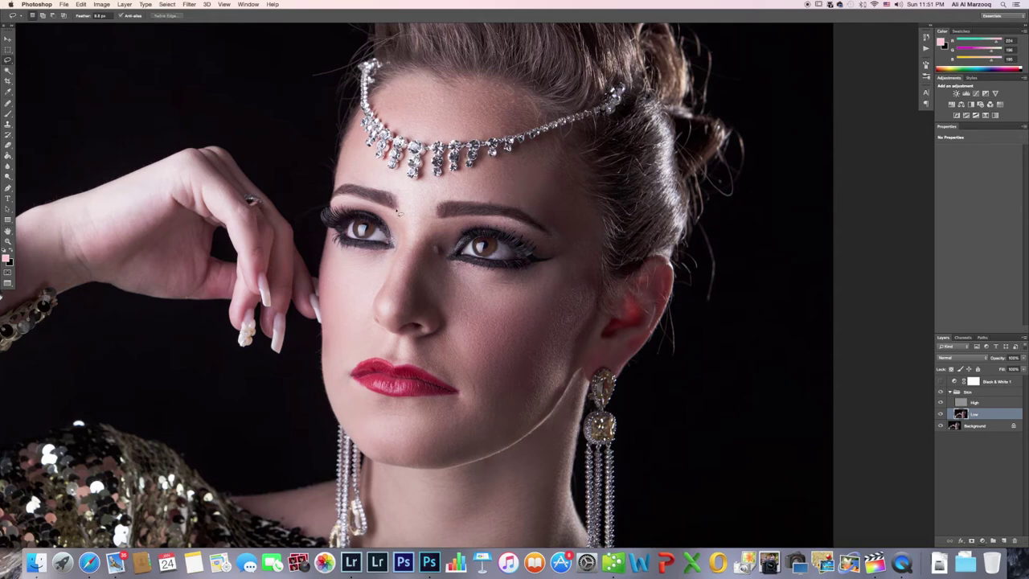
Toggle the visibility of the Skin group repeatedly to compare the face before and after the retouch.
{"action": "left_click", "coordinate": [941, 391]}
{"action": "left_click", "coordinate": [942, 391]}
{"action": "left_click", "coordinate": [942, 392]}
{"action": "left_click", "coordinate": [941, 392]}
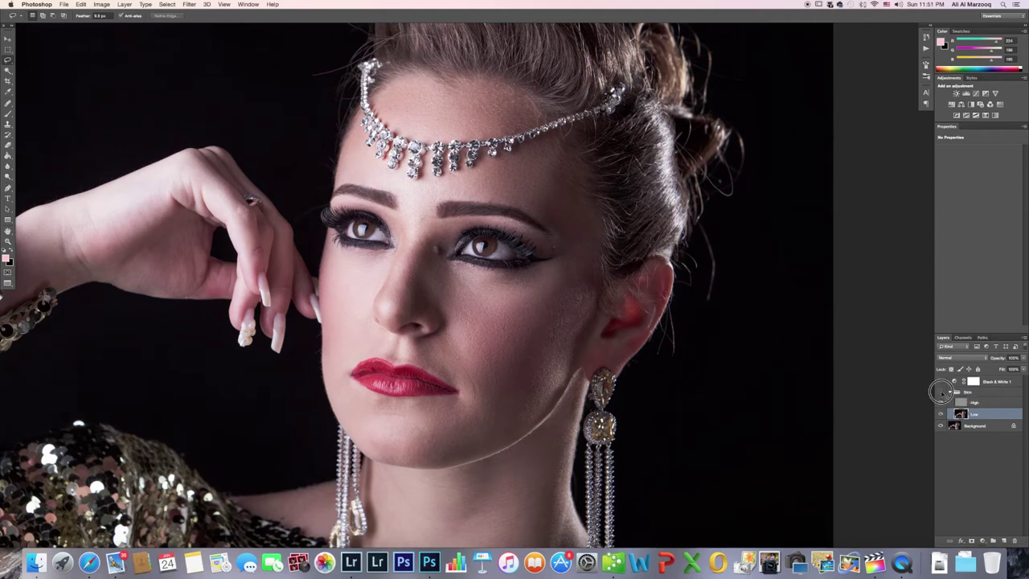
{"action": "left_click", "coordinate": [942, 391]}
{"action": "left_click", "coordinate": [941, 392]}
{"action": "left_click", "coordinate": [942, 391]}
{"action": "left_click", "coordinate": [942, 392]}
Fit the whole portrait on screen and compare the full image with the Skin group hidden and shown.
{"action": "key", "text": "super+0"}
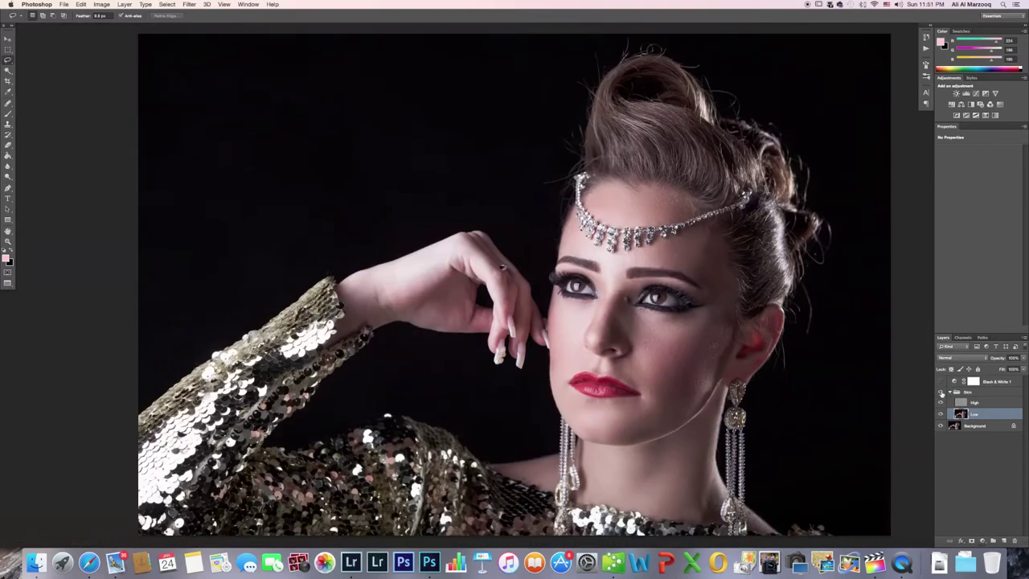
{"action": "left_click", "coordinate": [941, 391]}
{"action": "left_click", "coordinate": [941, 391]}
{"action": "left_click", "coordinate": [942, 391]}
{"action": "left_click", "coordinate": [941, 391]}
{"action": "left_click", "coordinate": [942, 392]}
{"action": "left_click", "coordinate": [941, 392]}
{"action": "left_click", "coordinate": [941, 391]}
Examine the retouched skin up close across the hand, forehead, cheeks, chin and neck.
{"action": "key", "text": "super+equal"}
{"action": "key", "text": "super+equal"}
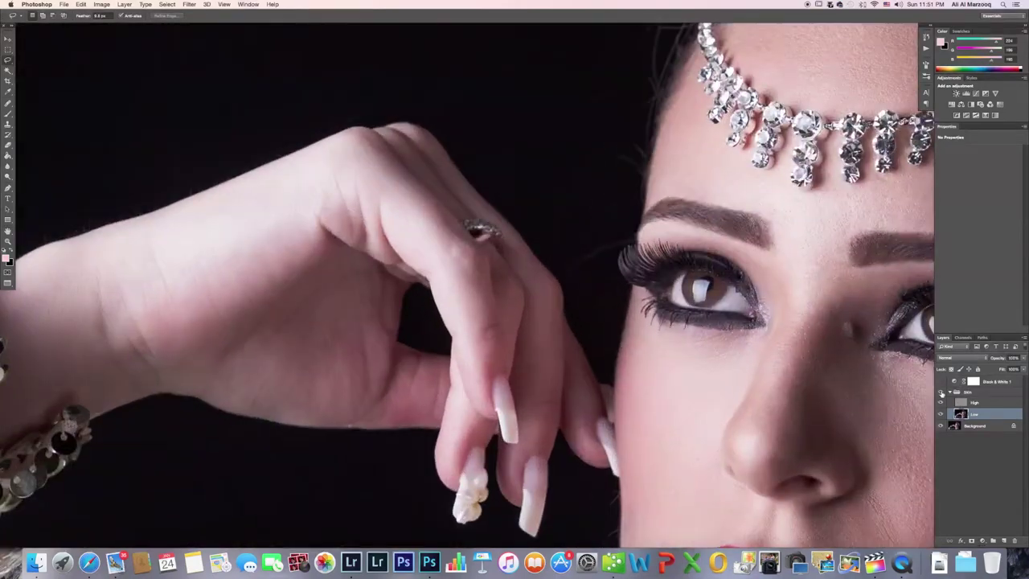
{"action": "scroll", "coordinate": [742, 387], "scroll_direction": "right", "scroll_amount": 5}
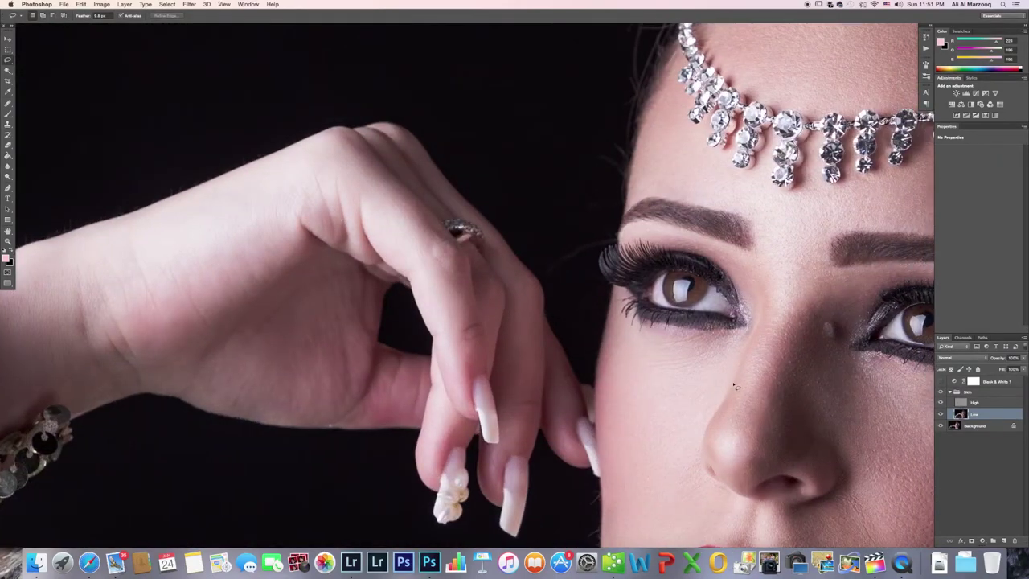
{"action": "scroll", "coordinate": [741, 387], "scroll_direction": "up", "scroll_amount": 3}
{"action": "scroll", "coordinate": [741, 388], "scroll_direction": "right", "scroll_amount": 3}
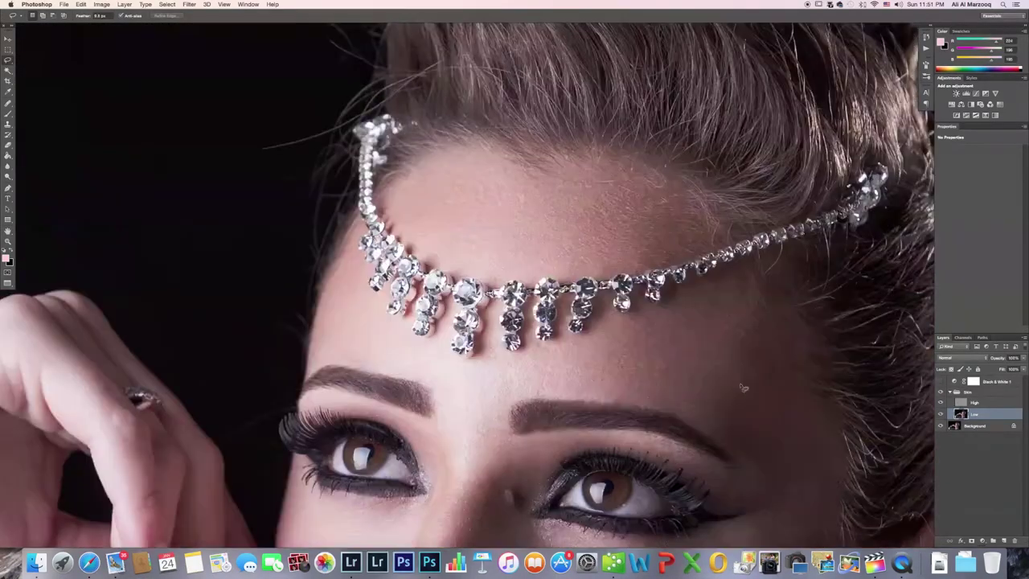
{"action": "scroll", "coordinate": [744, 388], "scroll_direction": "down", "scroll_amount": 3}
{"action": "scroll", "coordinate": [744, 387], "scroll_direction": "down", "scroll_amount": 4}
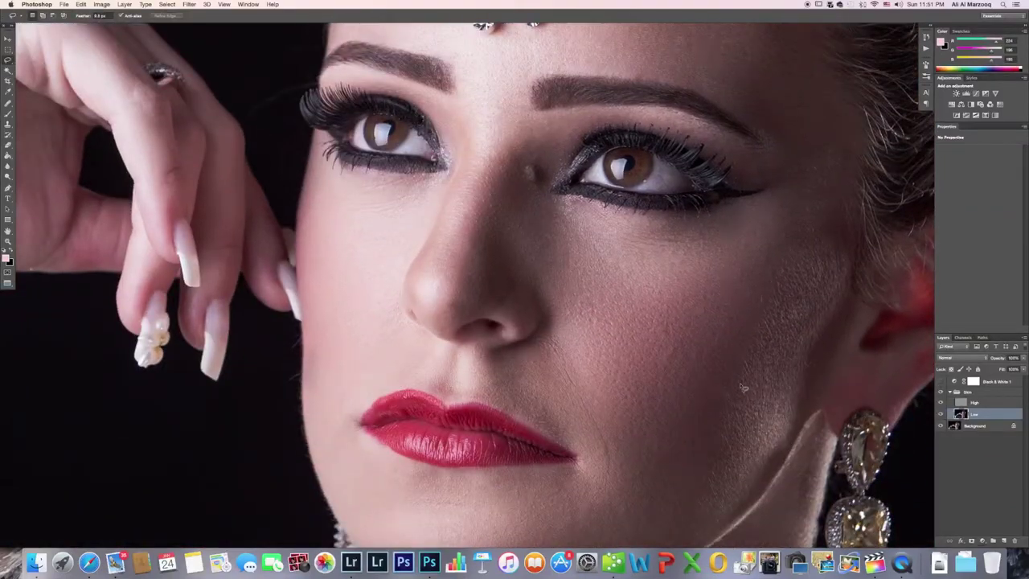
{"action": "scroll", "coordinate": [743, 388], "scroll_direction": "down", "scroll_amount": 4}
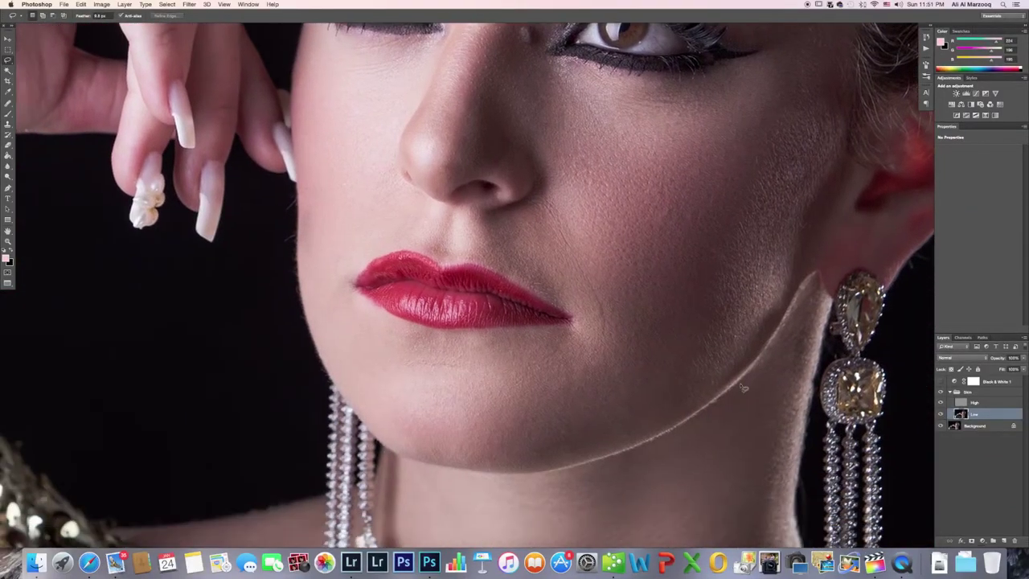
{"action": "scroll", "coordinate": [744, 388], "scroll_direction": "right", "scroll_amount": 3}
{"action": "scroll", "coordinate": [743, 388], "scroll_direction": "down", "scroll_amount": 5}
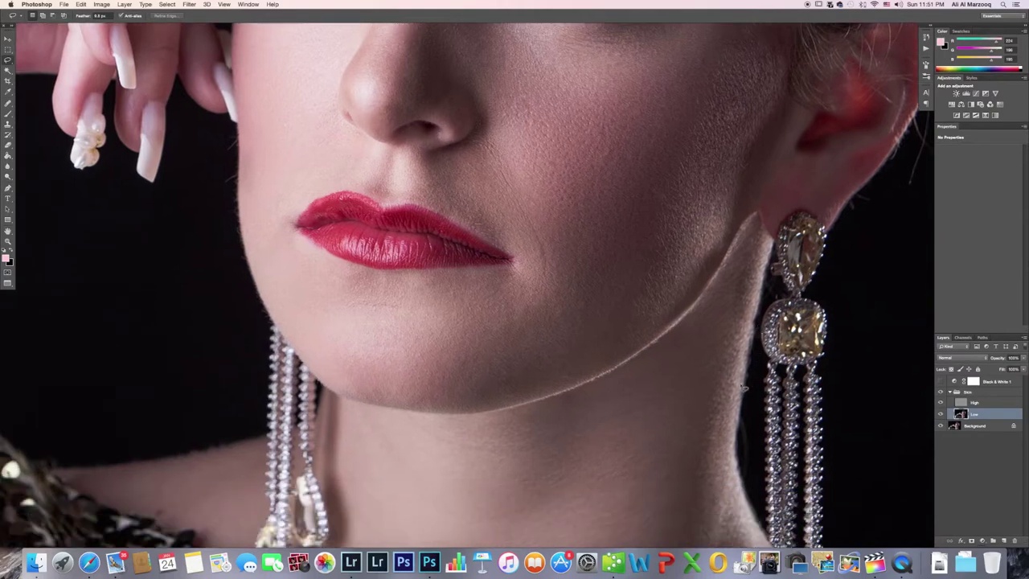
{"action": "scroll", "coordinate": [744, 388], "scroll_direction": "left", "scroll_amount": 3}
{"action": "scroll", "coordinate": [744, 387], "scroll_direction": "left", "scroll_amount": 3}
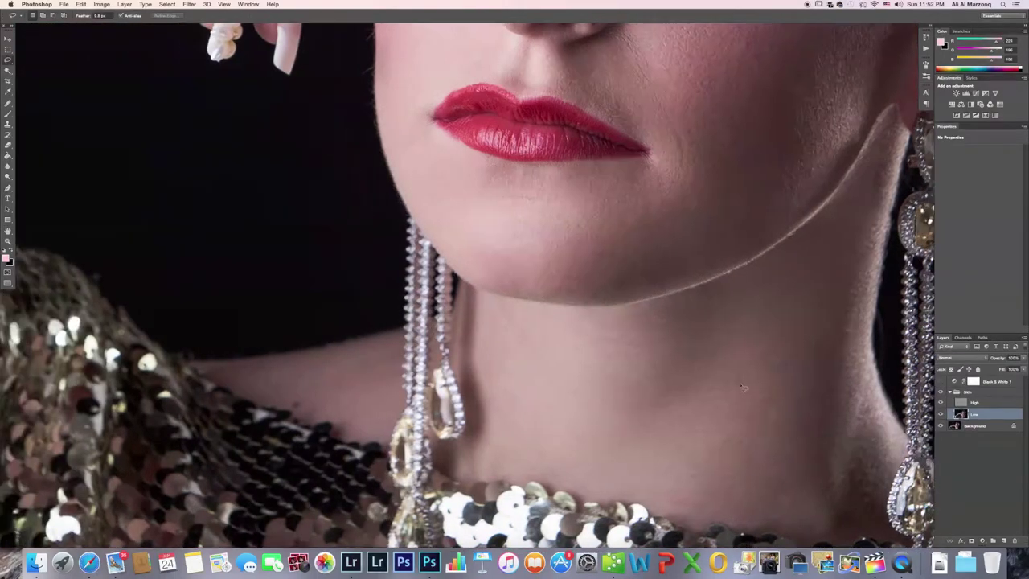
{"action": "scroll", "coordinate": [743, 387], "scroll_direction": "right", "scroll_amount": 3}
{"action": "scroll", "coordinate": [744, 388], "scroll_direction": "up", "scroll_amount": 6}
{"action": "scroll", "coordinate": [744, 387], "scroll_direction": "up", "scroll_amount": 4}
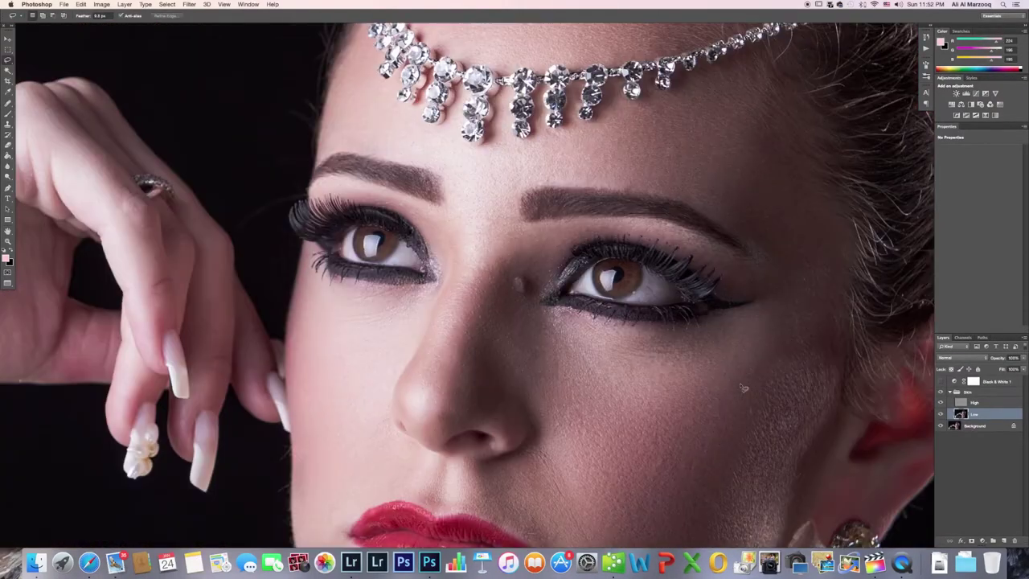
{"action": "scroll", "coordinate": [743, 387], "scroll_direction": "down", "scroll_amount": 3}
{"action": "scroll", "coordinate": [743, 387], "scroll_direction": "right", "scroll_amount": 2}
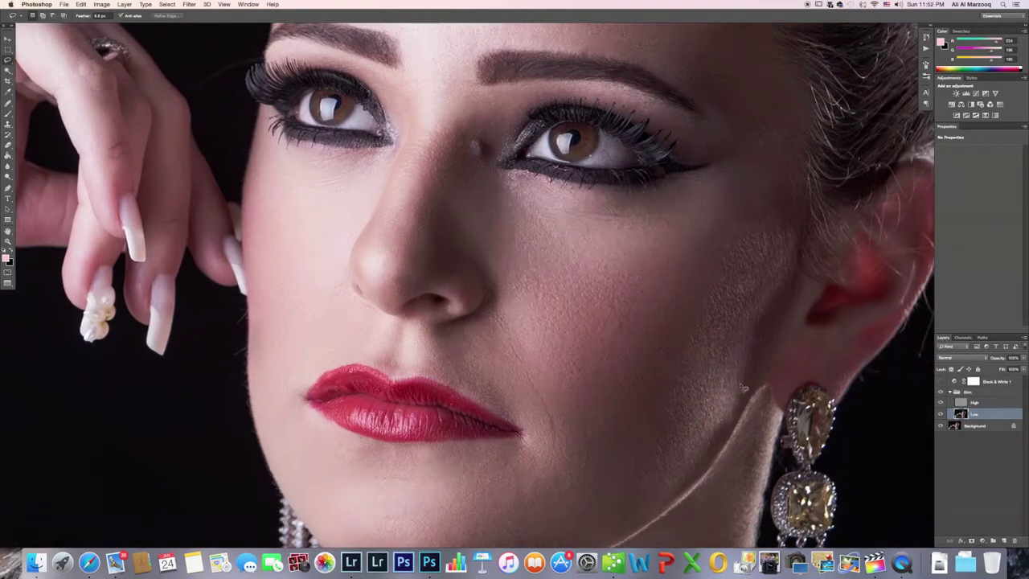
{"action": "scroll", "coordinate": [743, 387], "scroll_direction": "up", "scroll_amount": 3}
{"action": "scroll", "coordinate": [743, 387], "scroll_direction": "up", "scroll_amount": 2}
{"action": "scroll", "coordinate": [743, 388], "scroll_direction": "down", "scroll_amount": 5}
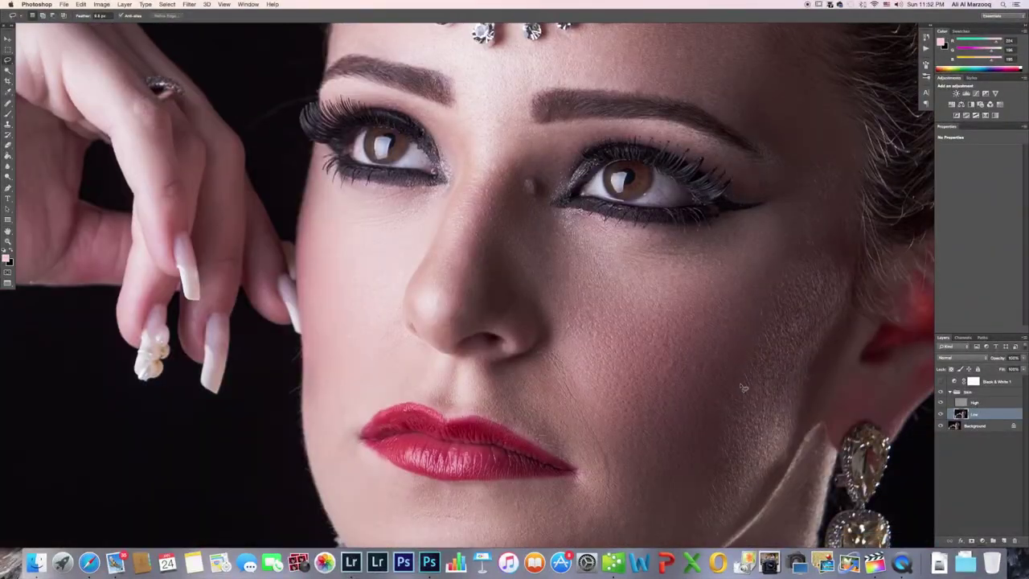
{"action": "scroll", "coordinate": [744, 388], "scroll_direction": "right", "scroll_amount": 2}
{"action": "scroll", "coordinate": [743, 388], "scroll_direction": "down", "scroll_amount": 5}
{"action": "scroll", "coordinate": [744, 388], "scroll_direction": "left", "scroll_amount": 4}
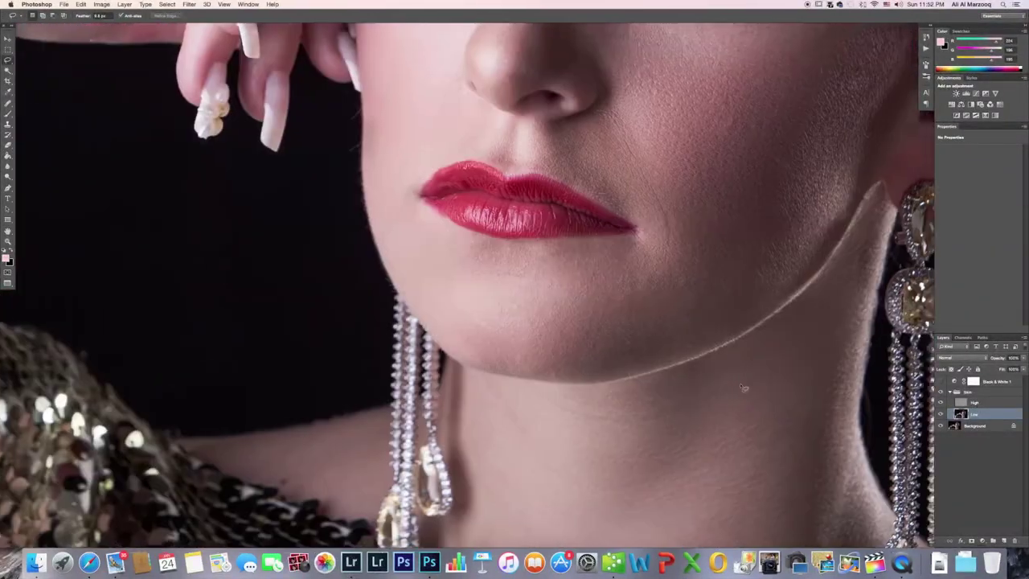
{"action": "scroll", "coordinate": [744, 387], "scroll_direction": "up", "scroll_amount": 3}
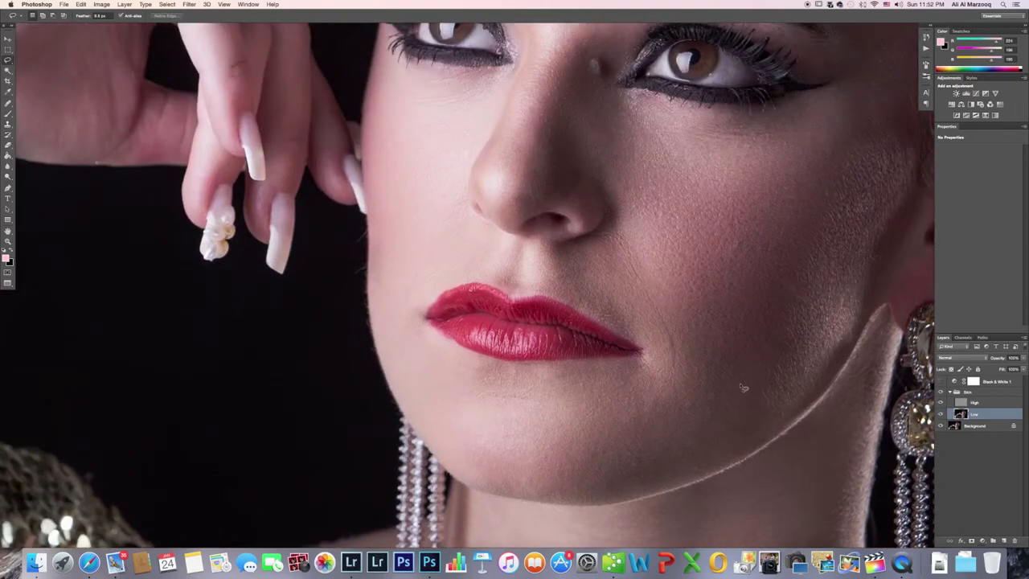
Examine the hairline, the loose hair strands around the head, and the area around the ear and eyes.
{"action": "scroll", "coordinate": [744, 387], "scroll_direction": "up", "scroll_amount": 8}
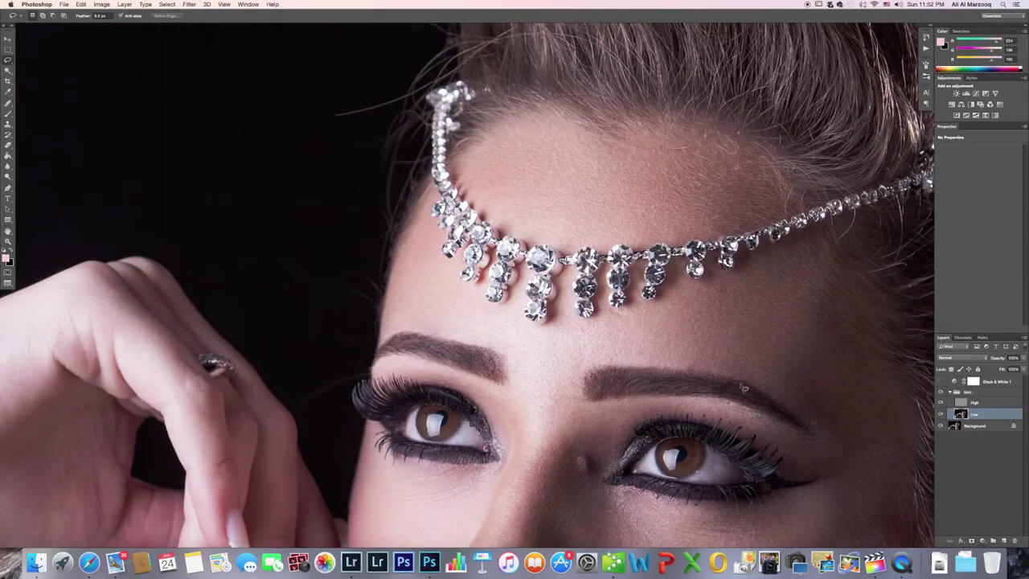
{"action": "scroll", "coordinate": [743, 387], "scroll_direction": "up", "scroll_amount": 7}
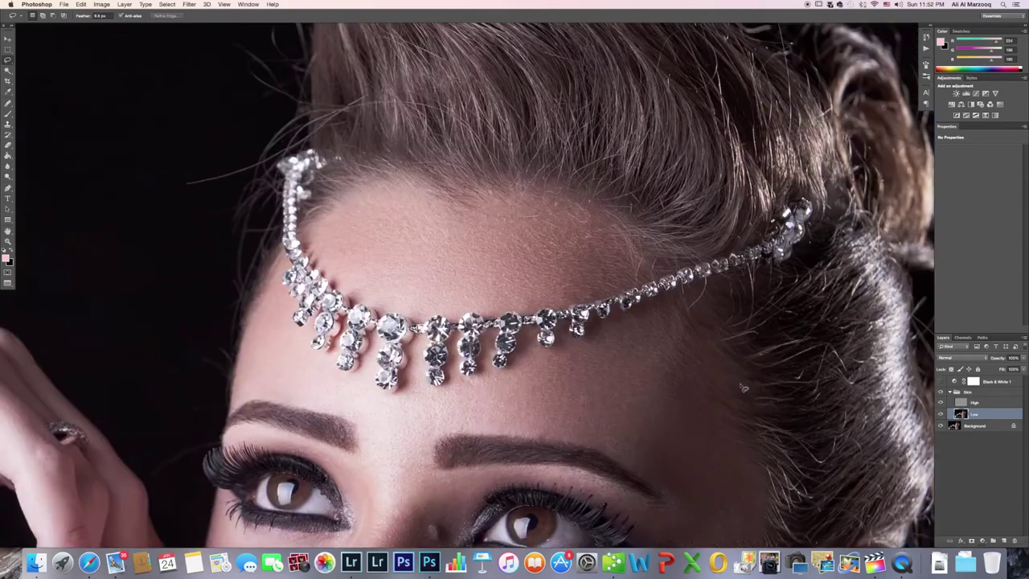
{"action": "scroll", "coordinate": [743, 388], "scroll_direction": "up", "scroll_amount": 3}
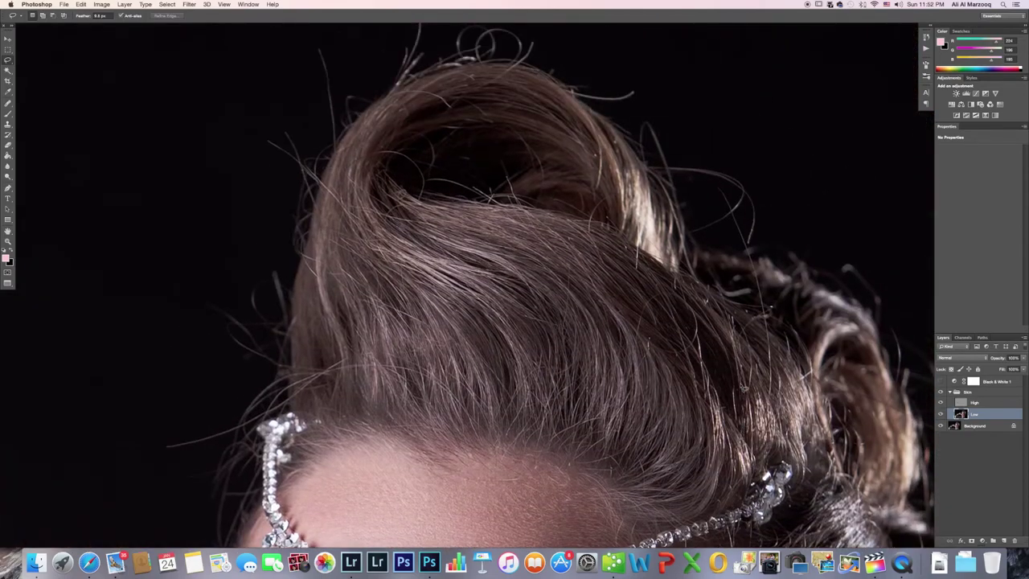
{"action": "scroll", "coordinate": [743, 388], "scroll_direction": "down", "scroll_amount": 3}
{"action": "scroll", "coordinate": [743, 387], "scroll_direction": "right", "scroll_amount": 3}
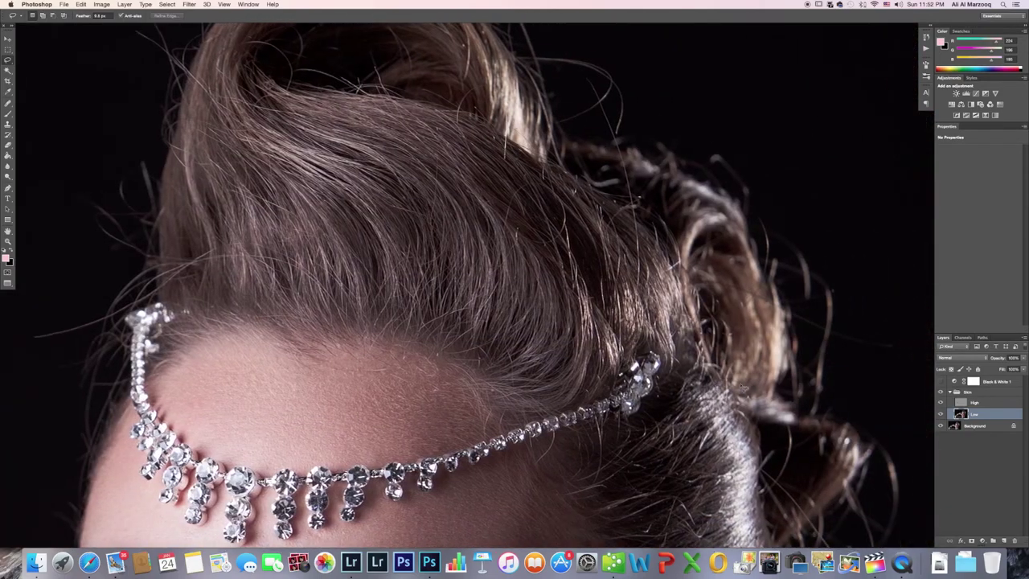
{"action": "scroll", "coordinate": [744, 387], "scroll_direction": "right", "scroll_amount": 3}
{"action": "scroll", "coordinate": [743, 387], "scroll_direction": "down", "scroll_amount": 10}
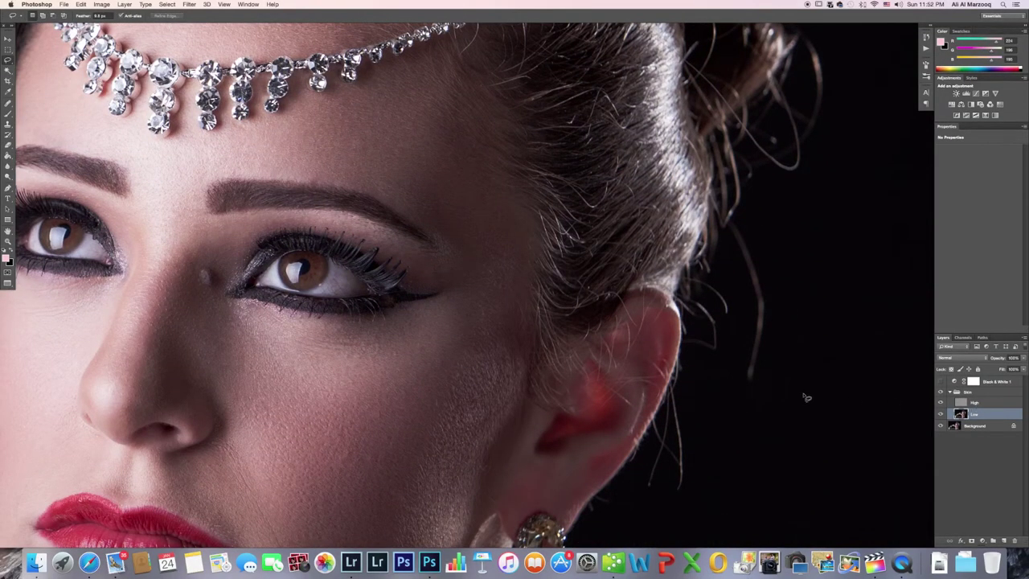
{"action": "scroll", "coordinate": [806, 397], "scroll_direction": "up", "scroll_amount": 10}
{"action": "scroll", "coordinate": [806, 397], "scroll_direction": "left", "scroll_amount": 4}
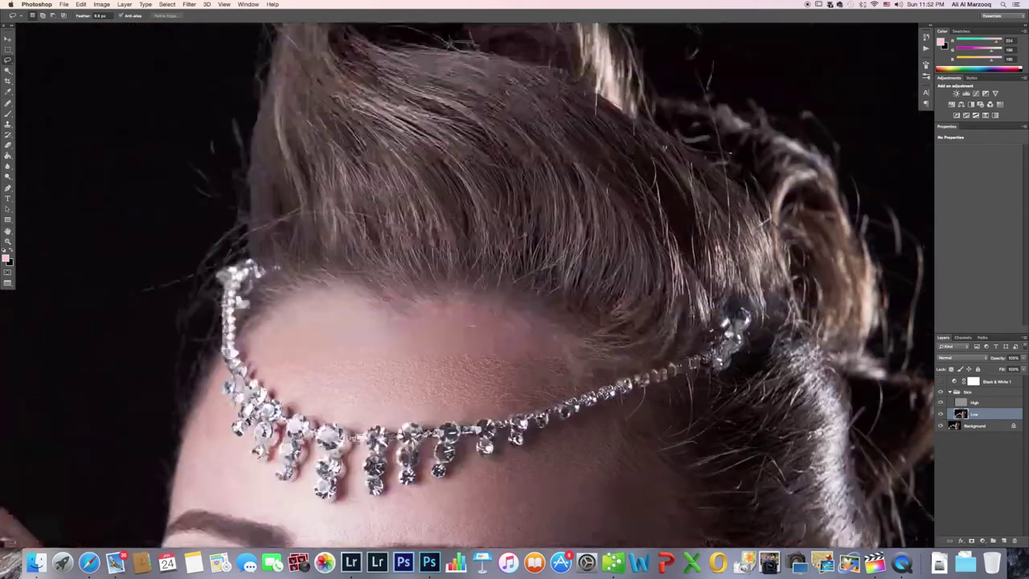
{"action": "scroll", "coordinate": [807, 397], "scroll_direction": "up", "scroll_amount": 5}
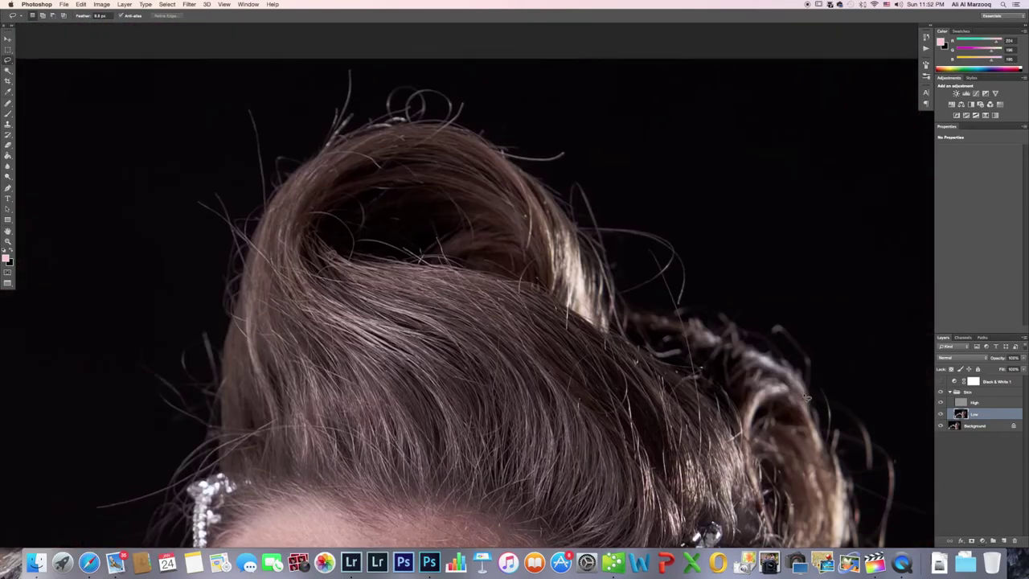
{"action": "scroll", "coordinate": [806, 397], "scroll_direction": "down", "scroll_amount": 10}
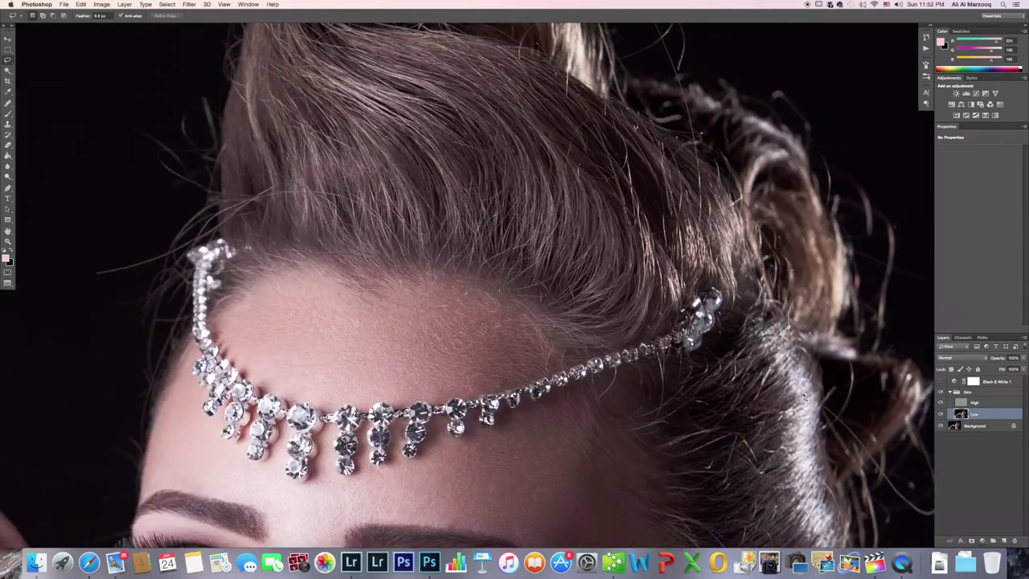
{"action": "scroll", "coordinate": [806, 397], "scroll_direction": "down", "scroll_amount": 3}
{"action": "scroll", "coordinate": [806, 398], "scroll_direction": "down", "scroll_amount": 8}
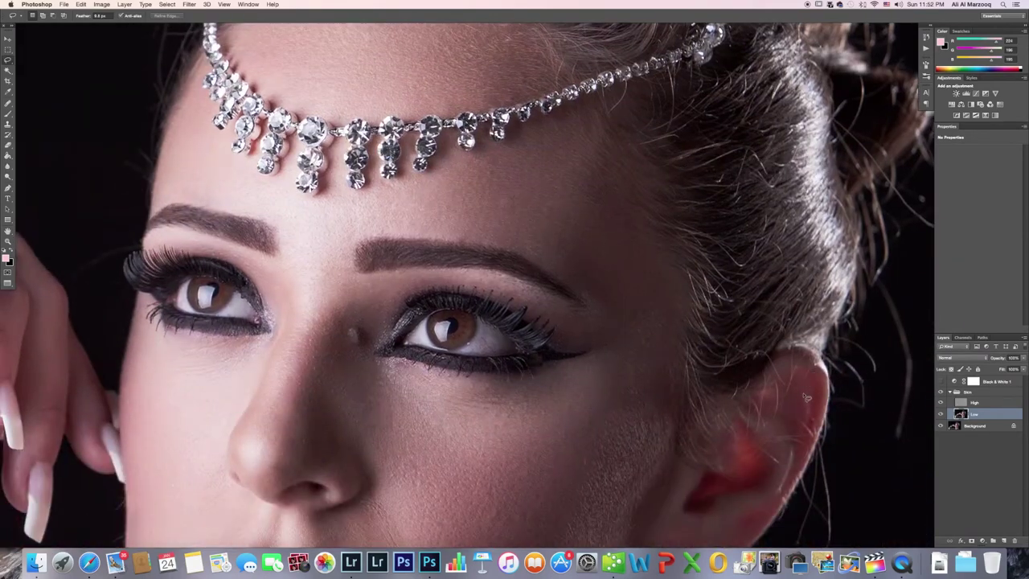
{"action": "scroll", "coordinate": [726, 417], "scroll_direction": "left", "scroll_amount": 4}
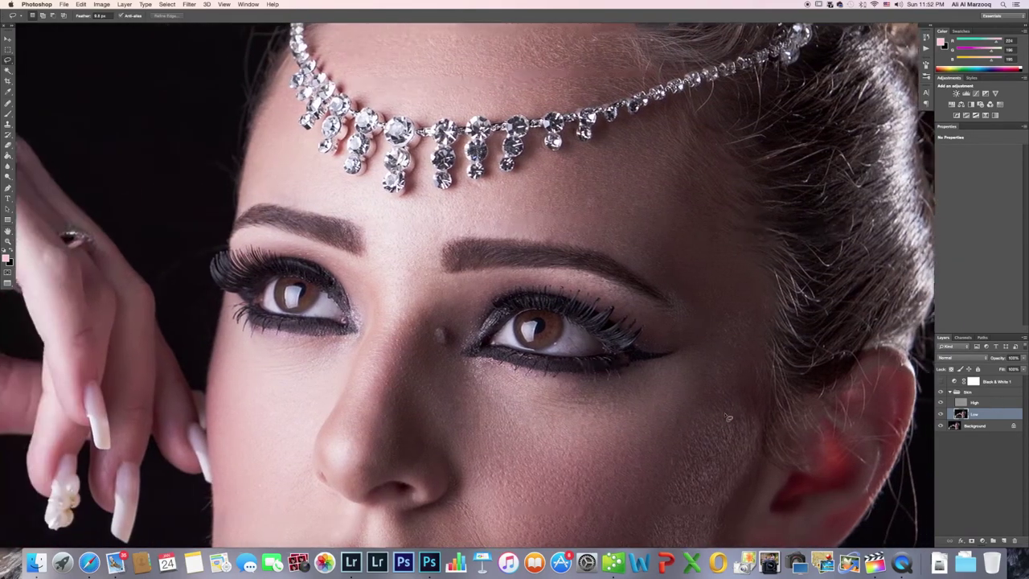
Review the retouched portrait again at closer and wider views, from the chin and hand up to the headpiece.
{"action": "scroll", "coordinate": [726, 417], "scroll_direction": "down", "scroll_amount": 8}
{"action": "key", "text": "super+minus"}
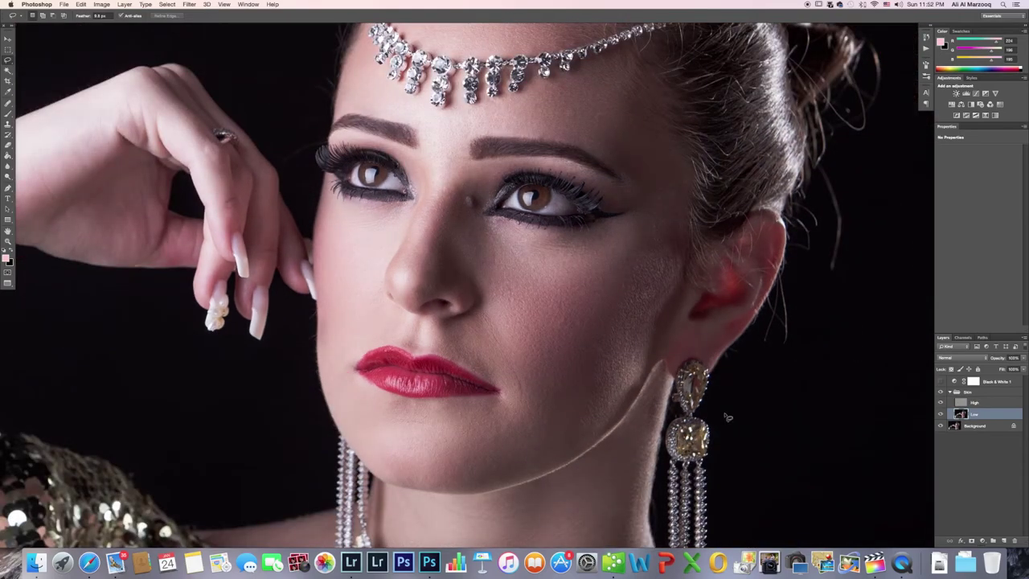
{"action": "key", "text": "super+plus"}
{"action": "scroll", "coordinate": [726, 418], "scroll_direction": "down", "scroll_amount": 5}
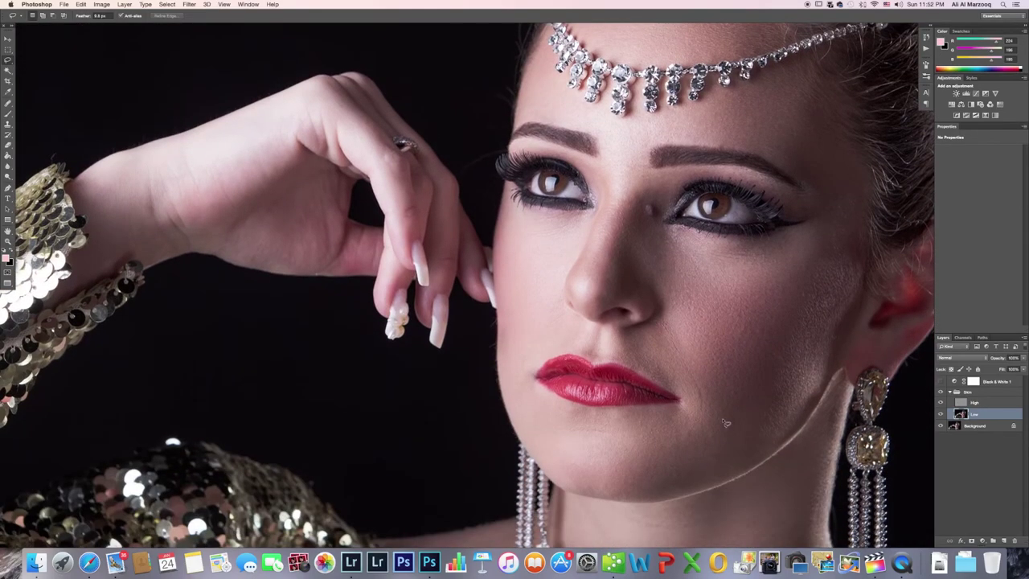
{"action": "scroll", "coordinate": [726, 422], "scroll_direction": "up", "scroll_amount": 5}
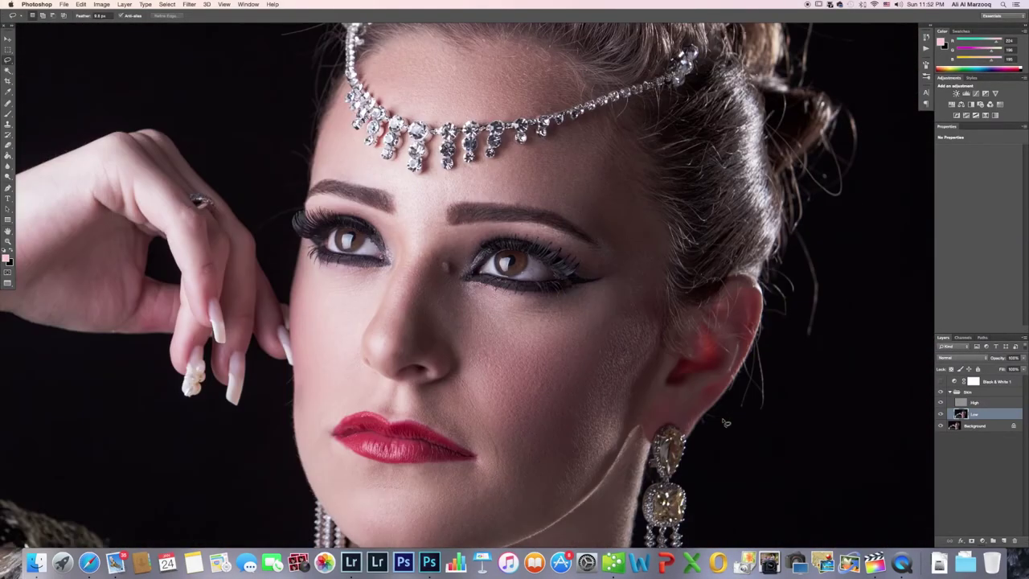
{"action": "scroll", "coordinate": [726, 421], "scroll_direction": "up", "scroll_amount": 5}
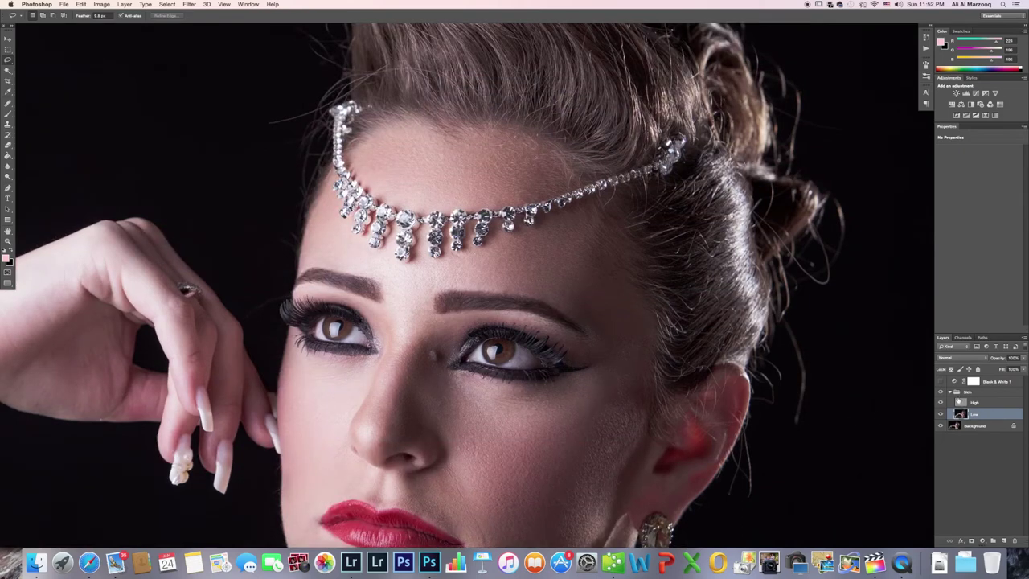
Collapse the Skin group and stamp all visible layers into a new merged layer directly above it.
{"action": "left_click", "coordinate": [950, 391]}
{"action": "left_click", "coordinate": [974, 392]}
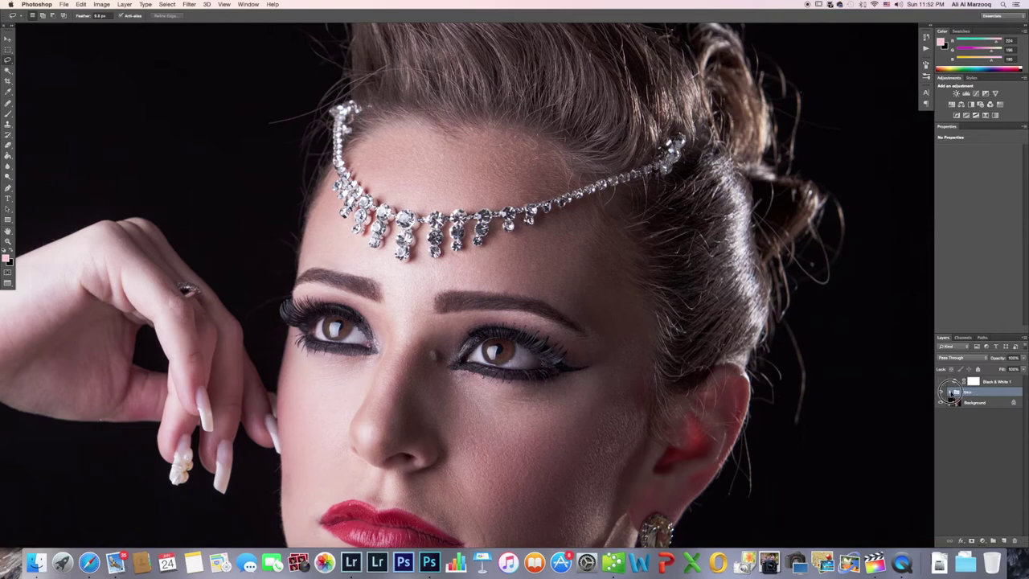
{"action": "left_click", "coordinate": [950, 391]}
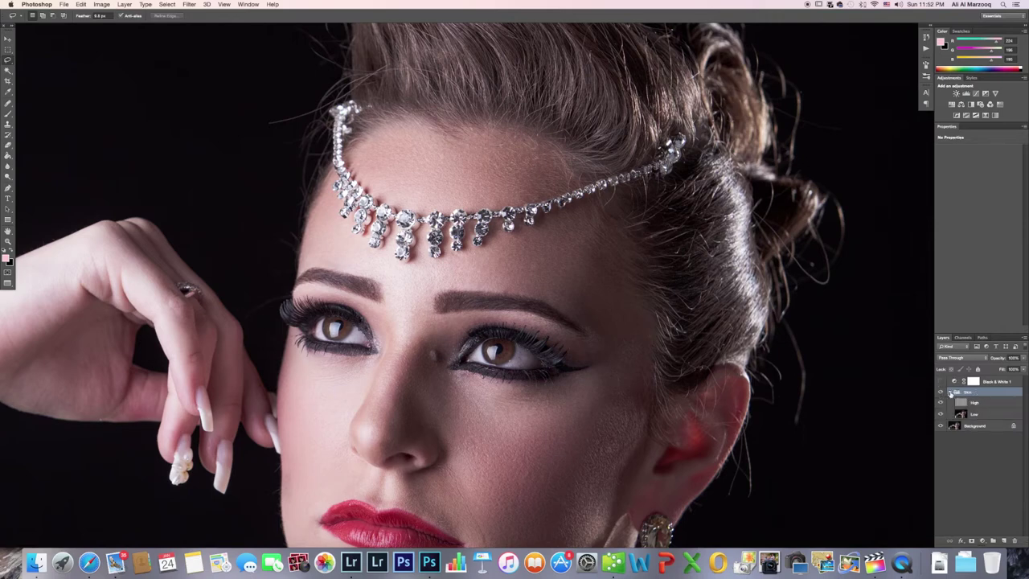
{"action": "left_click", "coordinate": [949, 392]}
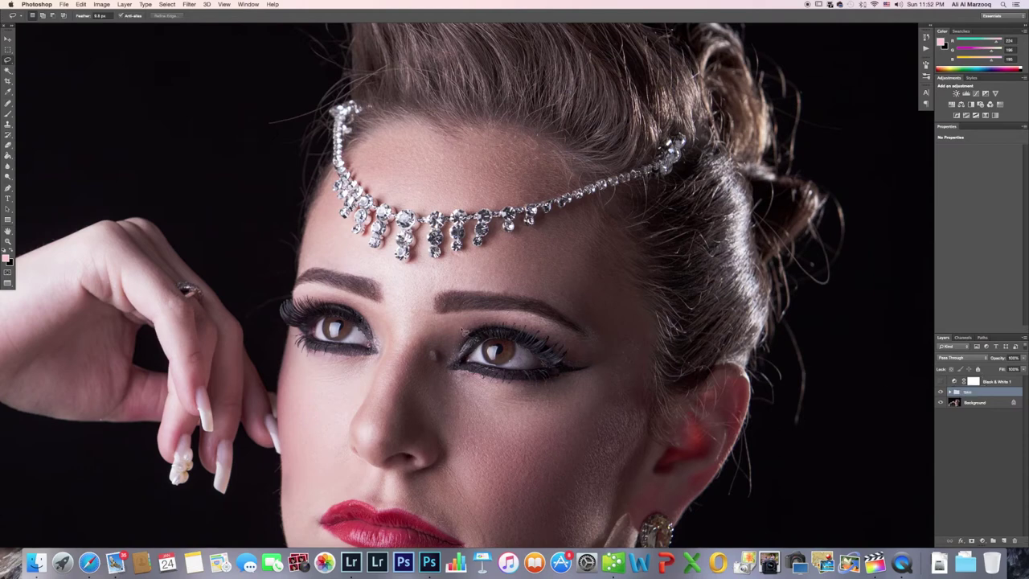
{"action": "scroll", "coordinate": [495, 355], "scroll_direction": "down", "scroll_amount": 3}
{"action": "scroll", "coordinate": [493, 351], "scroll_direction": "down", "scroll_amount": 2}
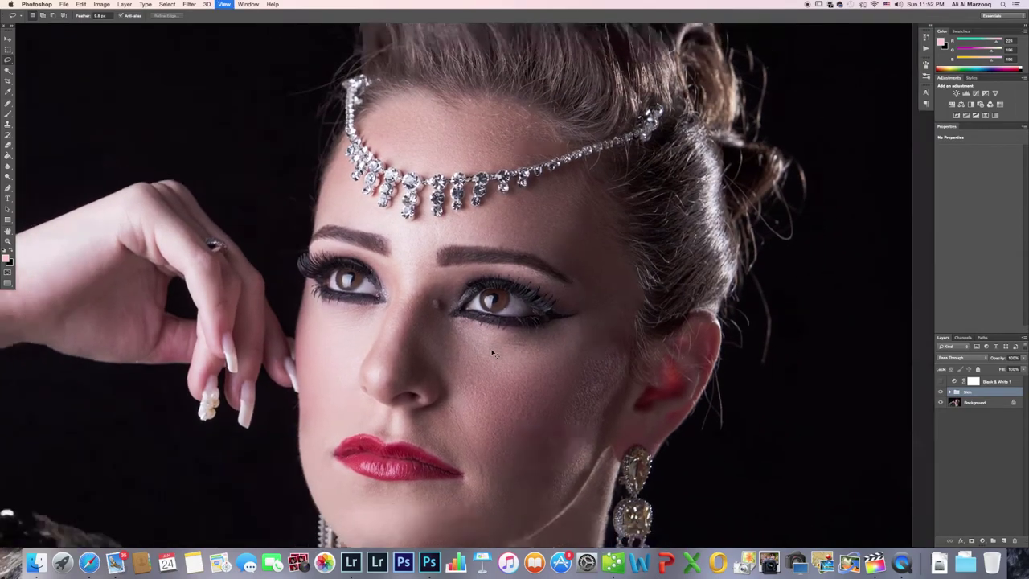
{"action": "scroll", "coordinate": [493, 351], "scroll_direction": "left", "scroll_amount": 5}
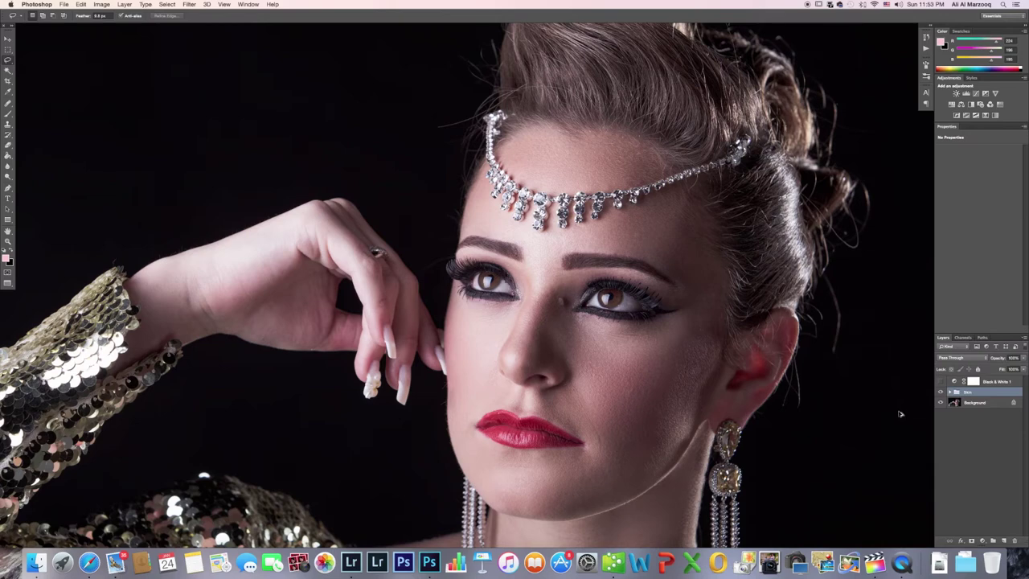
{"action": "key", "text": "super+alt+shift+e"}
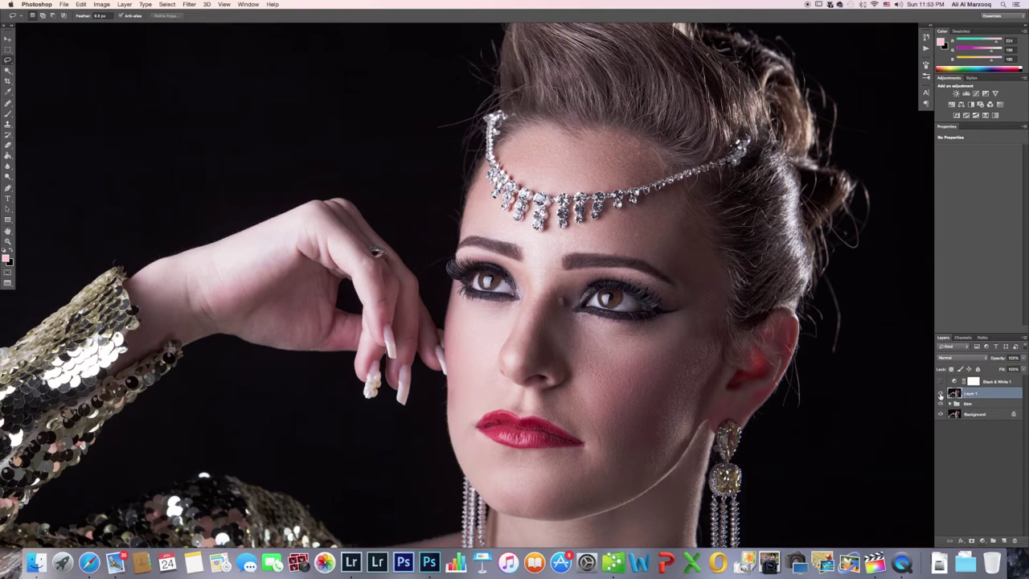
Toggle the merged Layer 1 off and on repeatedly to compare it with the layers beneath.
{"action": "left_click", "coordinate": [941, 394]}
{"action": "left_click", "coordinate": [940, 393]}
{"action": "left_click", "coordinate": [941, 394]}
{"action": "left_click", "coordinate": [941, 394]}
{"action": "left_click", "coordinate": [941, 394]}
{"action": "scroll", "coordinate": [770, 392], "scroll_direction": "right", "scroll_amount": 4}
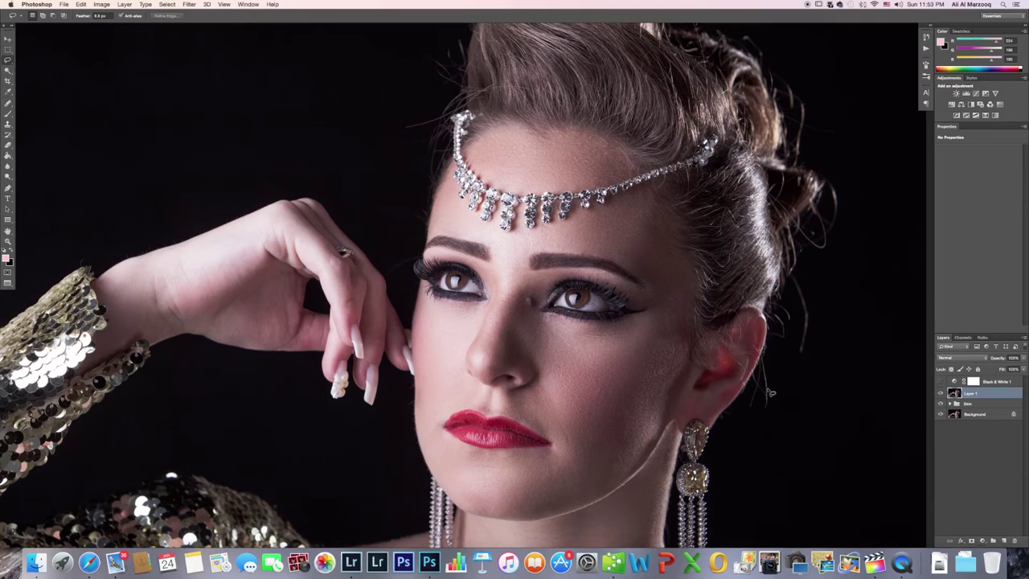
Add a new empty layer above Layer 1 and name it D&B, with the whole portrait in view.
{"action": "key", "text": "super+0"}
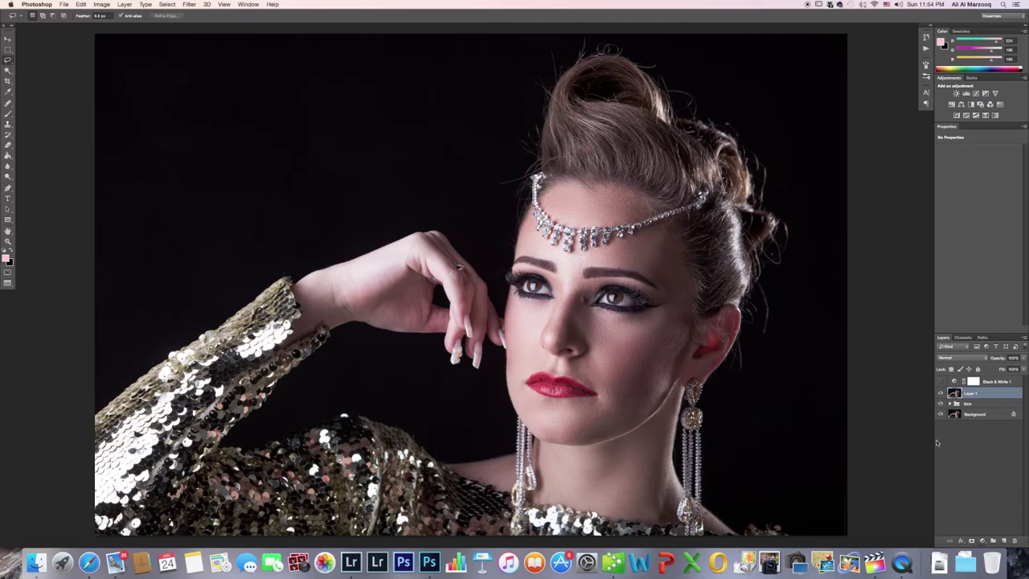
{"action": "left_click", "coordinate": [1003, 539]}
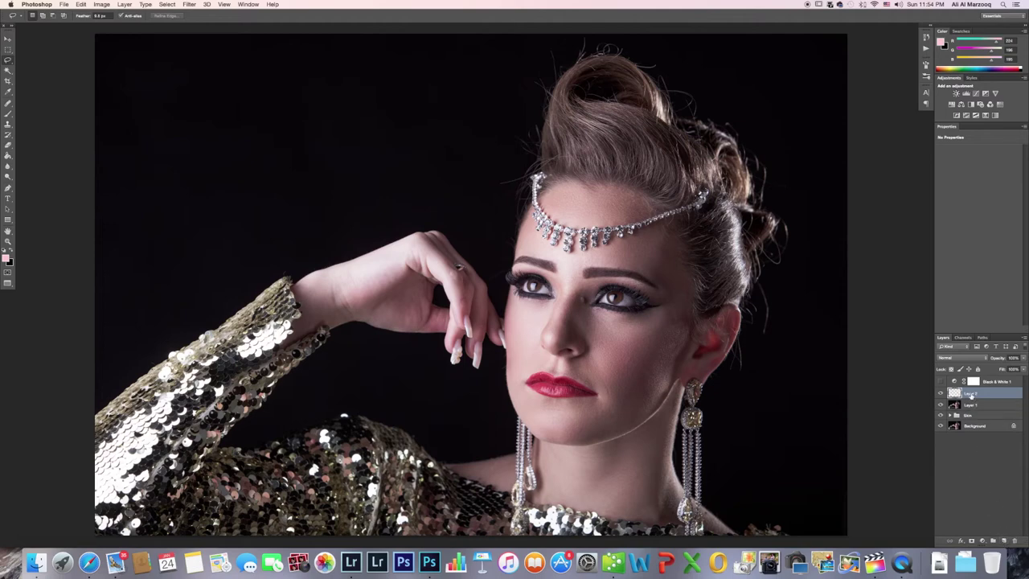
{"action": "double_click", "coordinate": [971, 393]}
{"action": "type", "text": "Lips"}
{"action": "key", "text": "Return"}
Fill the D&B layer with 50% Gray at 100% opacity and set its blend mode to Overlay.
{"action": "left_click", "coordinate": [81, 5]}
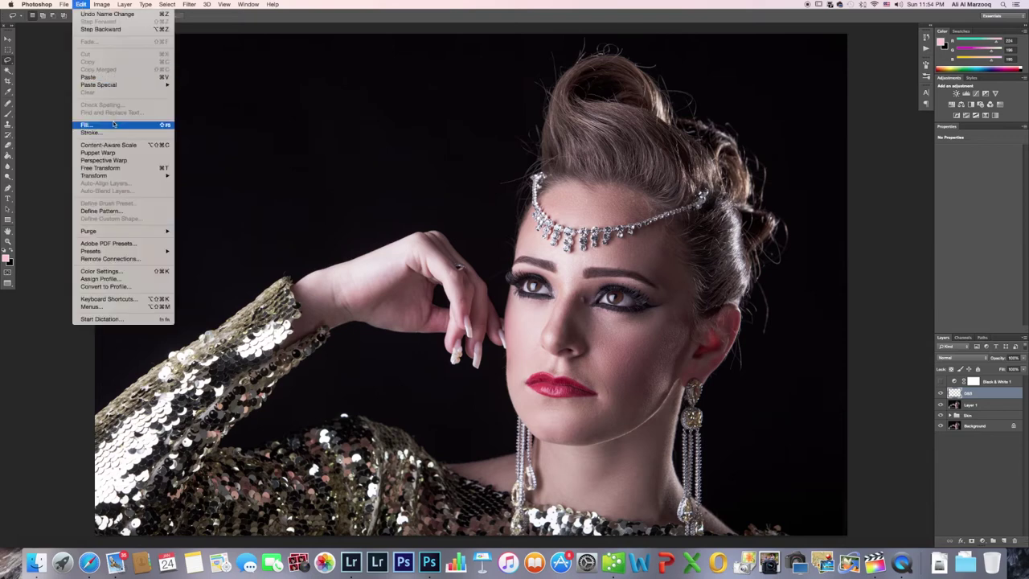
{"action": "left_click", "coordinate": [87, 125]}
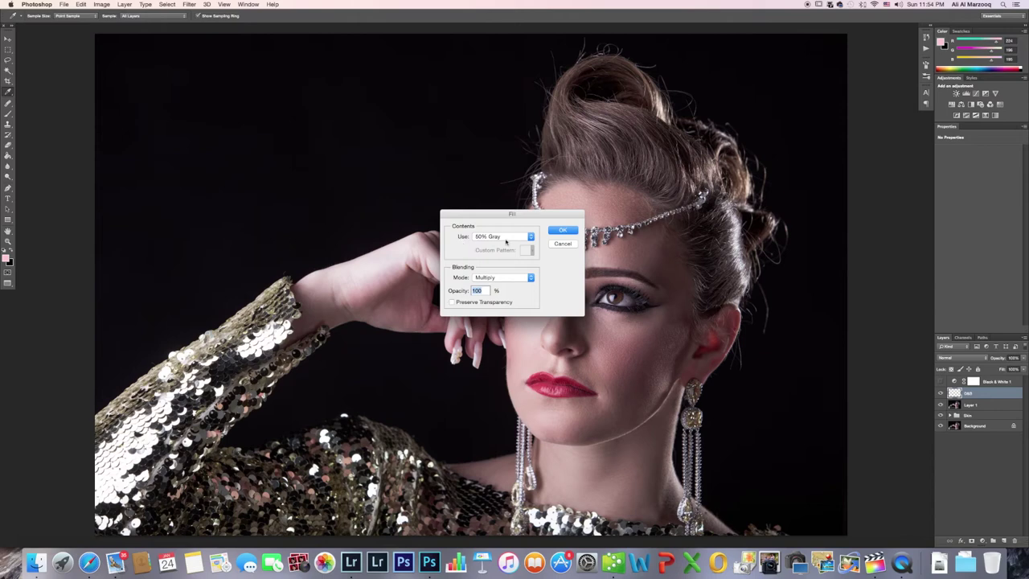
{"action": "left_click", "coordinate": [562, 231]}
{"action": "key", "text": "l"}
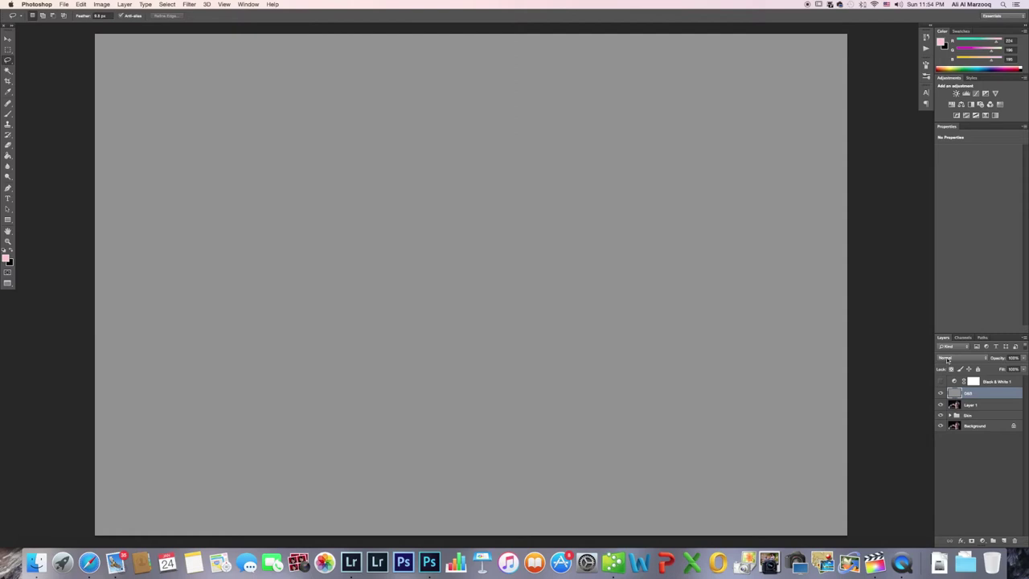
{"action": "left_click", "coordinate": [948, 360]}
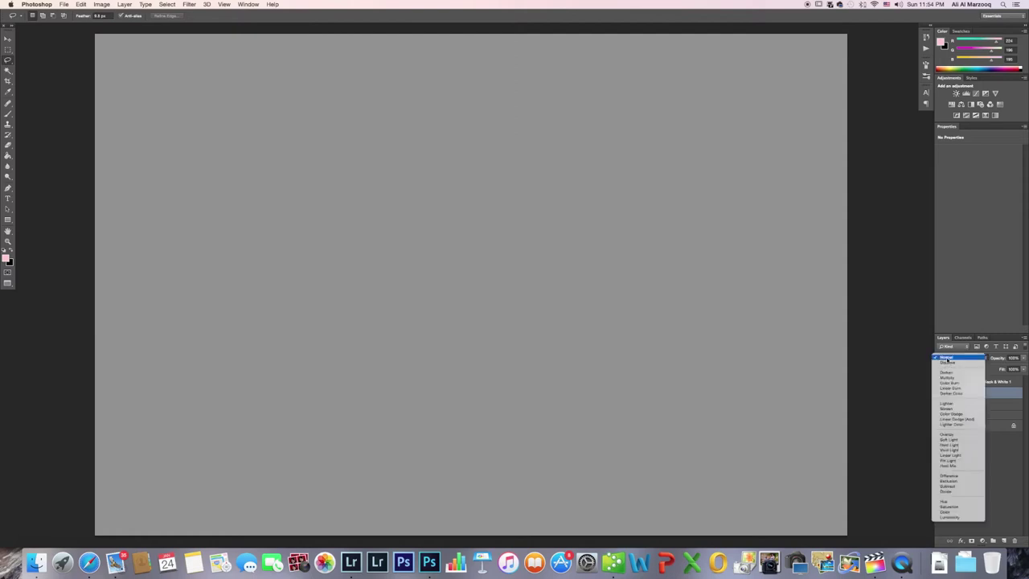
{"action": "left_click", "coordinate": [965, 434]}
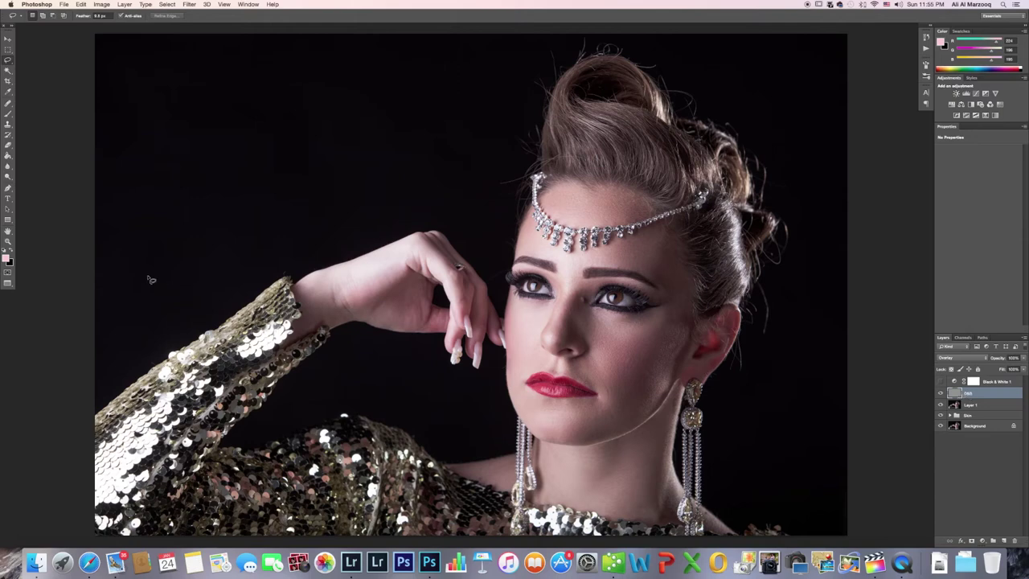
Activate the Dodge tool and brush along both eyebrows on the D&B layer with dodge-and-burn strokes.
{"action": "left_click", "coordinate": [8, 178]}
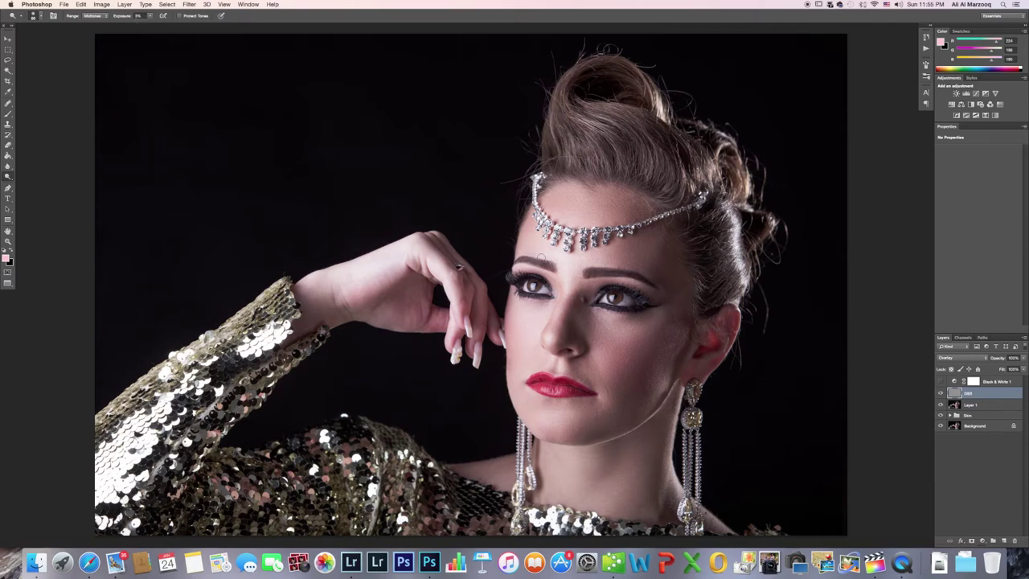
{"action": "scroll", "coordinate": [590, 292], "scroll_direction": "up", "scroll_amount": 2}
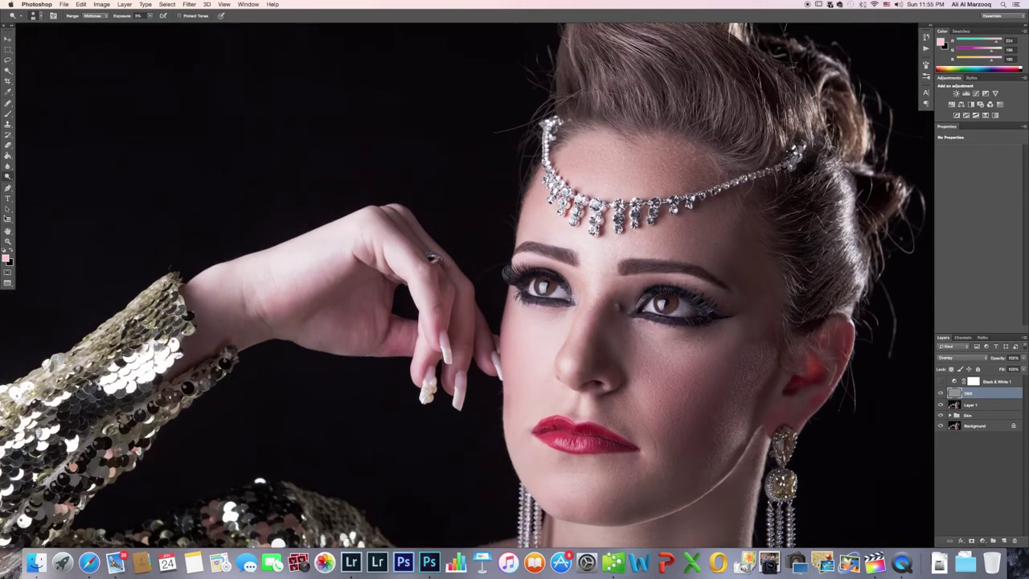
{"action": "left_click", "coordinate": [8, 177]}
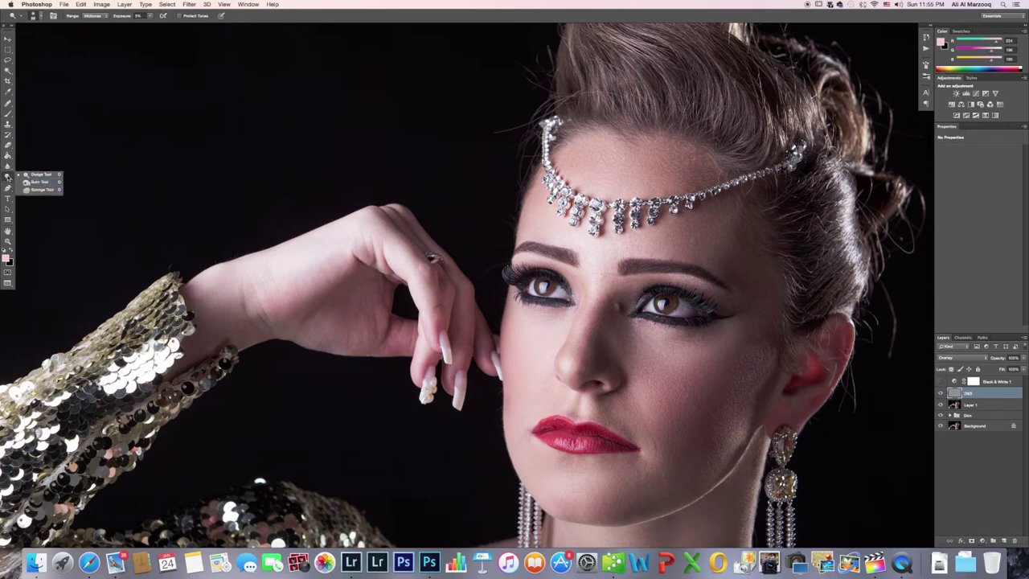
{"action": "left_click", "coordinate": [8, 176]}
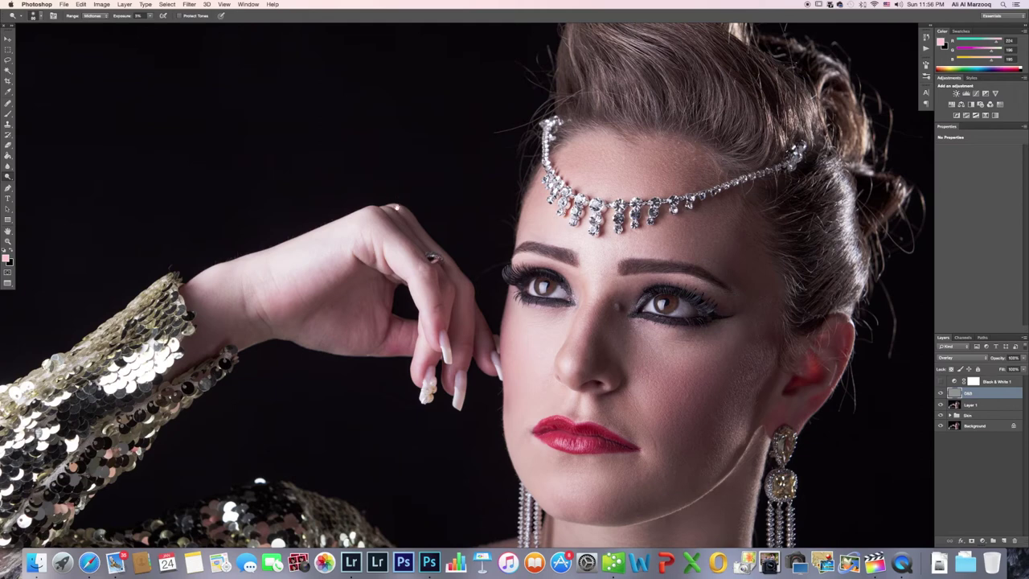
{"action": "left_click_drag", "start_coordinate": [529, 179], "coordinate": [390, 215]}
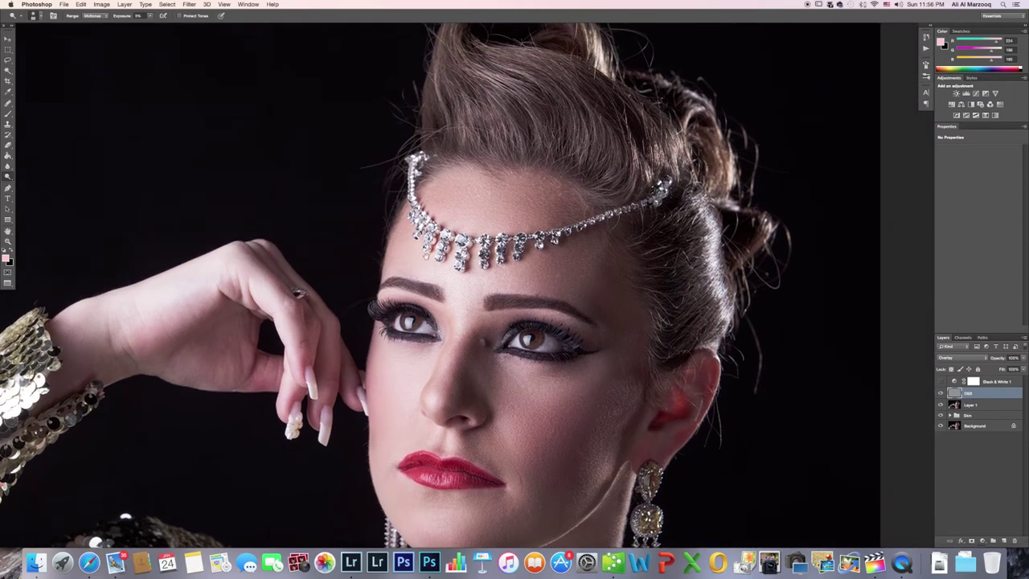
{"action": "left_click_drag", "start_coordinate": [426, 257], "coordinate": [441, 246]}
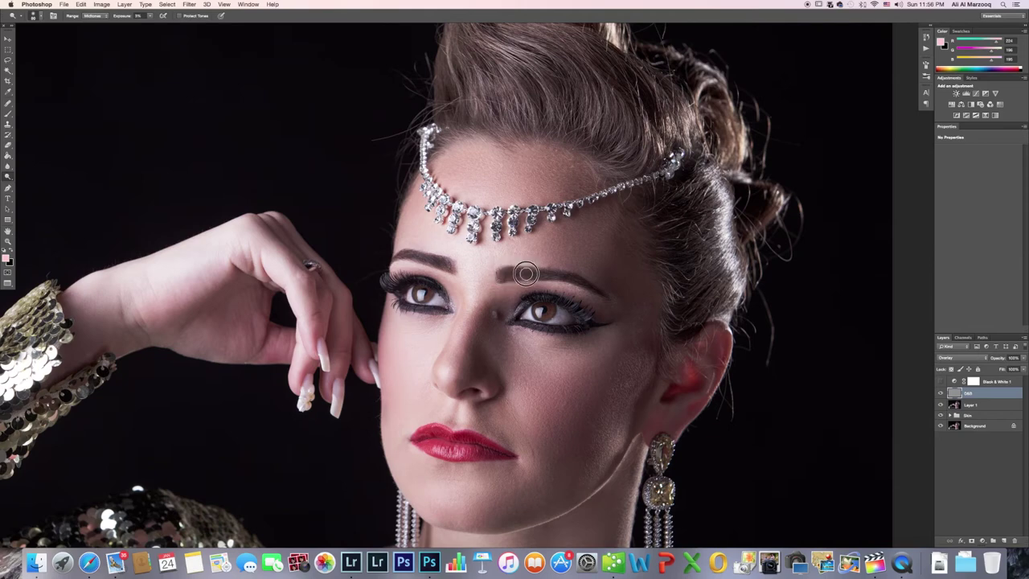
{"action": "mouse_move", "coordinate": [523, 271]}
{"action": "left_mouse_down"}
{"action": "mouse_move", "coordinate": [566, 278]}
{"action": "mouse_move", "coordinate": [503, 273]}
{"action": "mouse_move", "coordinate": [595, 289]}
{"action": "mouse_move", "coordinate": [396, 255]}
{"action": "left_mouse_up"}
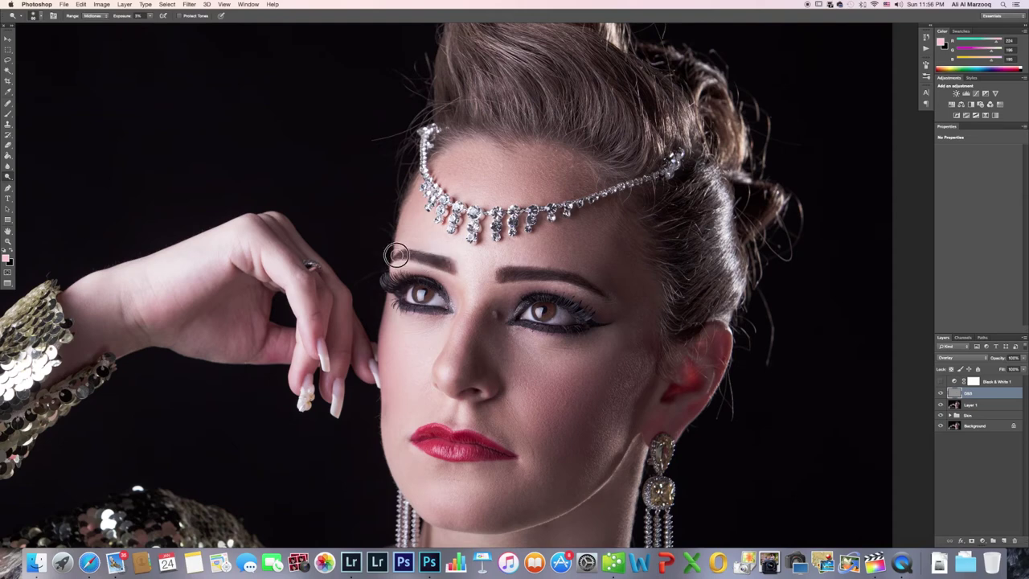
{"action": "mouse_move", "coordinate": [521, 273]}
{"action": "left_mouse_down"}
{"action": "mouse_move", "coordinate": [537, 276]}
{"action": "mouse_move", "coordinate": [534, 247]}
{"action": "left_mouse_up"}
Brush dodge-and-burn strokes across both eyes and their surrounding makeup on the D&B layer.
{"action": "scroll", "coordinate": [450, 268], "scroll_direction": "left", "scroll_amount": 2}
{"action": "scroll", "coordinate": [450, 268], "scroll_direction": "down", "scroll_amount": 2}
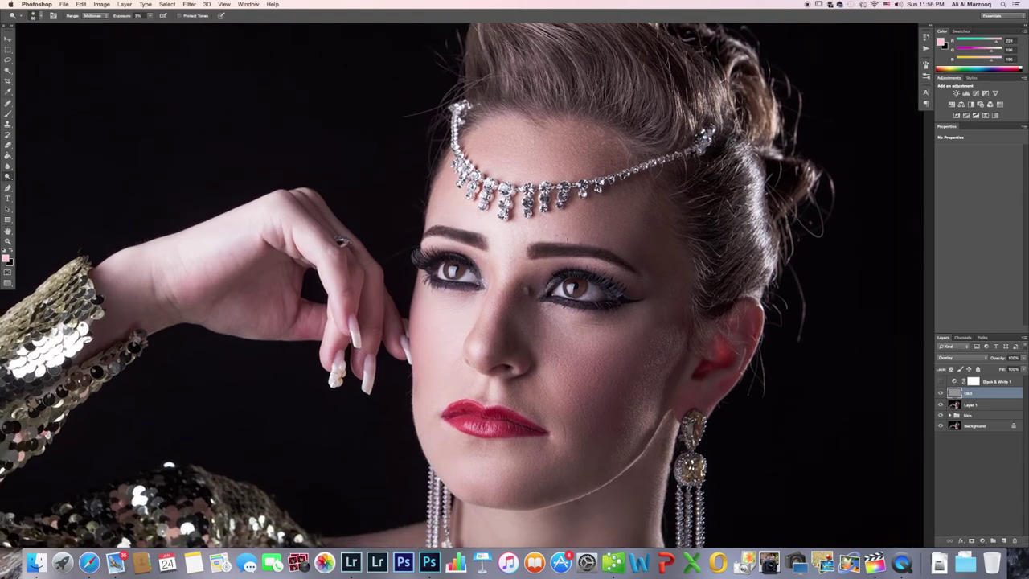
{"action": "mouse_move", "coordinate": [569, 270]}
{"action": "left_mouse_down"}
{"action": "mouse_move", "coordinate": [627, 296]}
{"action": "mouse_move", "coordinate": [558, 298]}
{"action": "mouse_move", "coordinate": [591, 304]}
{"action": "mouse_move", "coordinate": [538, 295]}
{"action": "mouse_move", "coordinate": [618, 306]}
{"action": "left_mouse_up"}
{"action": "mouse_move", "coordinate": [416, 262]}
{"action": "left_mouse_down"}
{"action": "mouse_move", "coordinate": [465, 289]}
{"action": "mouse_move", "coordinate": [443, 288]}
{"action": "mouse_move", "coordinate": [516, 266]}
{"action": "left_mouse_up"}
{"action": "scroll", "coordinate": [515, 266], "scroll_direction": "down", "scroll_amount": 3}
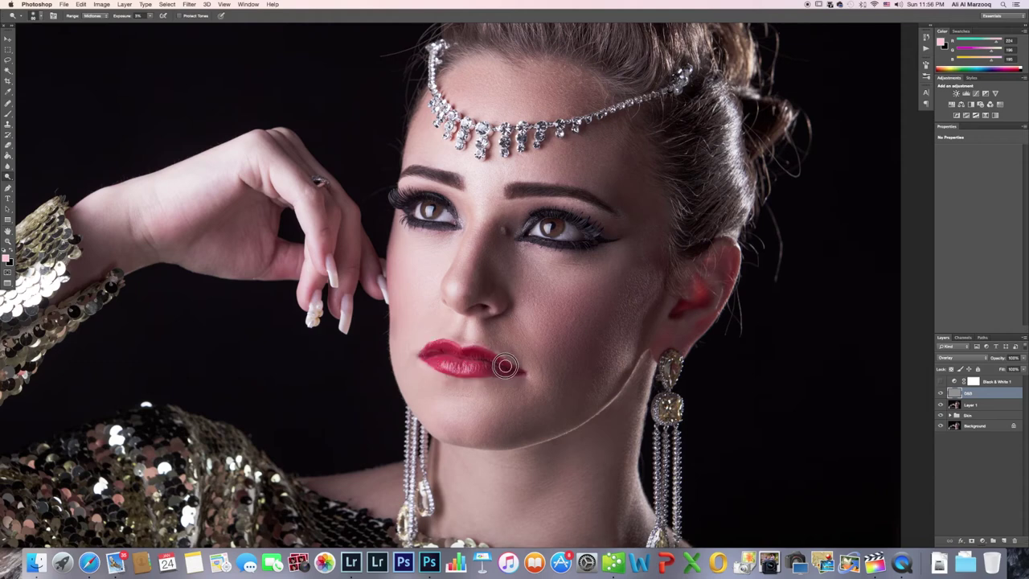
Brush over the shaded cheek beside the ear on the D&B layer with a larger dodge-and-burn brush.
{"action": "scroll", "coordinate": [490, 264], "scroll_direction": "up", "scroll_amount": 2}
{"action": "scroll", "coordinate": [490, 264], "scroll_direction": "right", "scroll_amount": 2}
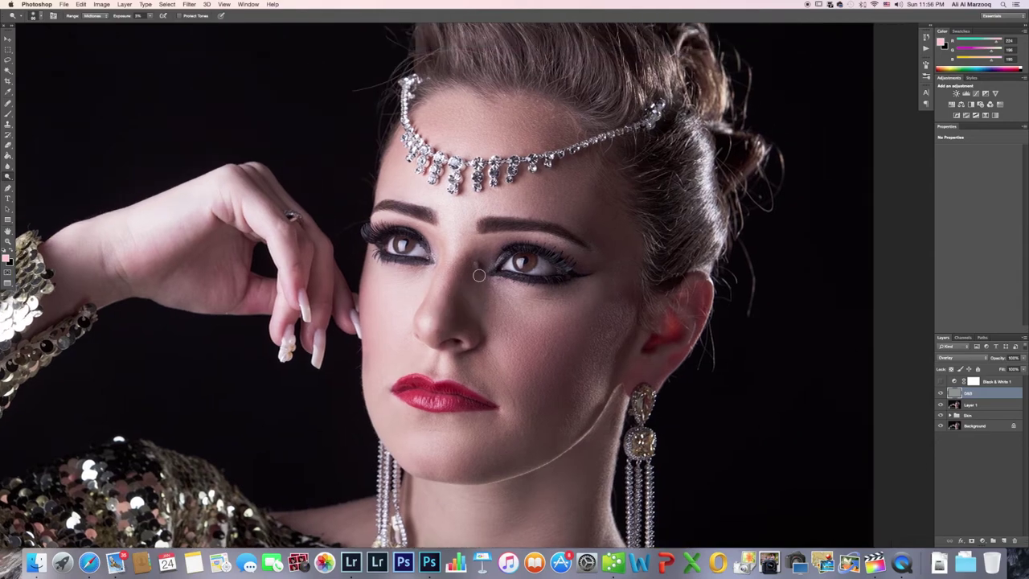
{"action": "key", "text": "super+0"}
{"action": "scroll", "coordinate": [496, 265], "scroll_direction": "right", "scroll_amount": 3}
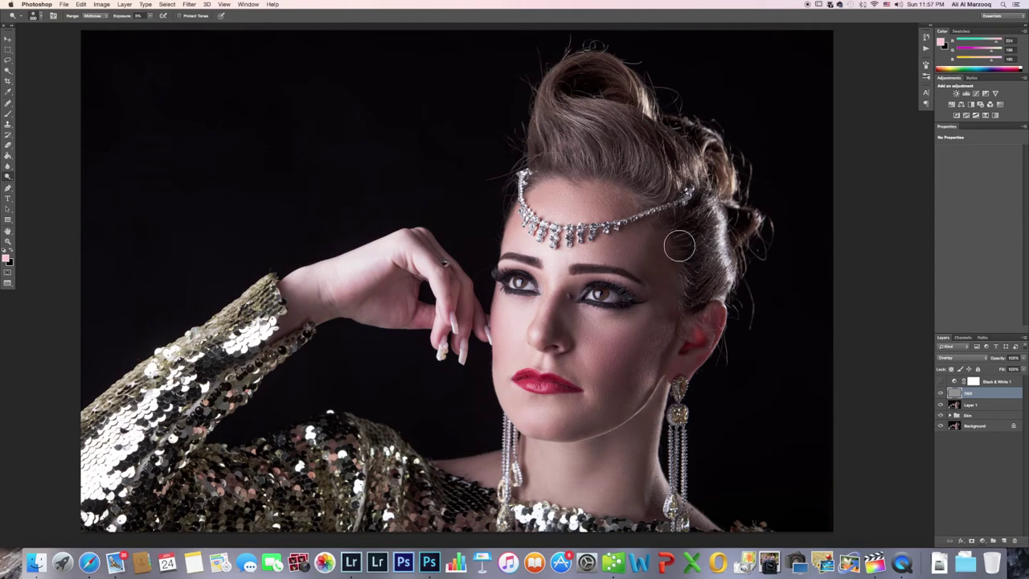
{"action": "mouse_move", "coordinate": [660, 382]}
{"action": "left_mouse_down"}
{"action": "mouse_move", "coordinate": [672, 357]}
{"action": "mouse_move", "coordinate": [635, 412]}
{"action": "mouse_move", "coordinate": [562, 437]}
{"action": "mouse_move", "coordinate": [491, 422]}
{"action": "mouse_move", "coordinate": [480, 394]}
{"action": "mouse_move", "coordinate": [480, 296]}
{"action": "mouse_move", "coordinate": [524, 175]}
{"action": "mouse_move", "coordinate": [505, 203]}
{"action": "mouse_move", "coordinate": [482, 378]}
{"action": "mouse_move", "coordinate": [568, 172]}
{"action": "mouse_move", "coordinate": [623, 203]}
{"action": "mouse_move", "coordinate": [677, 255]}
{"action": "mouse_move", "coordinate": [646, 398]}
{"action": "mouse_move", "coordinate": [591, 415]}
{"action": "mouse_move", "coordinate": [488, 372]}
{"action": "mouse_move", "coordinate": [627, 361]}
{"action": "mouse_move", "coordinate": [668, 326]}
{"action": "mouse_move", "coordinate": [583, 381]}
{"action": "mouse_move", "coordinate": [628, 357]}
{"action": "mouse_move", "coordinate": [541, 375]}
{"action": "mouse_move", "coordinate": [483, 332]}
{"action": "mouse_move", "coordinate": [673, 330]}
{"action": "left_mouse_up"}
{"action": "scroll", "coordinate": [673, 330], "scroll_direction": "right", "scroll_amount": 4}
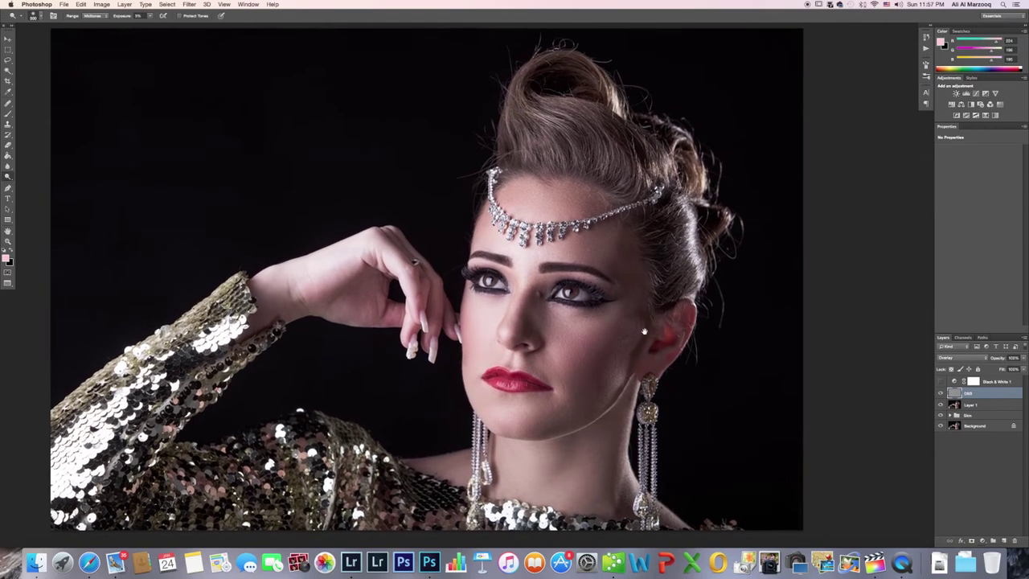
{"action": "scroll", "coordinate": [514, 261], "scroll_direction": "right", "scroll_amount": 2}
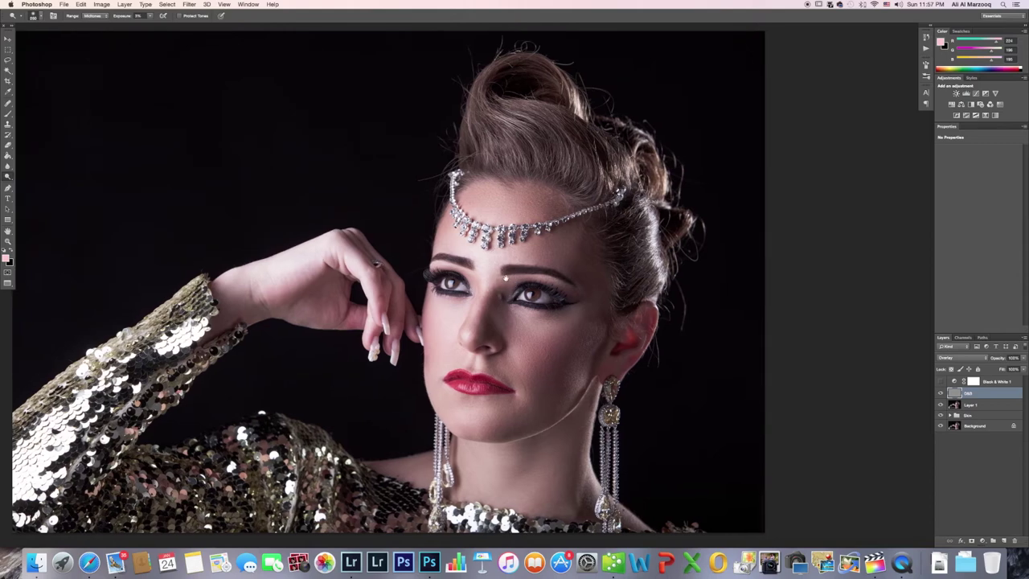
{"action": "key", "text": "super+bracketleft"}
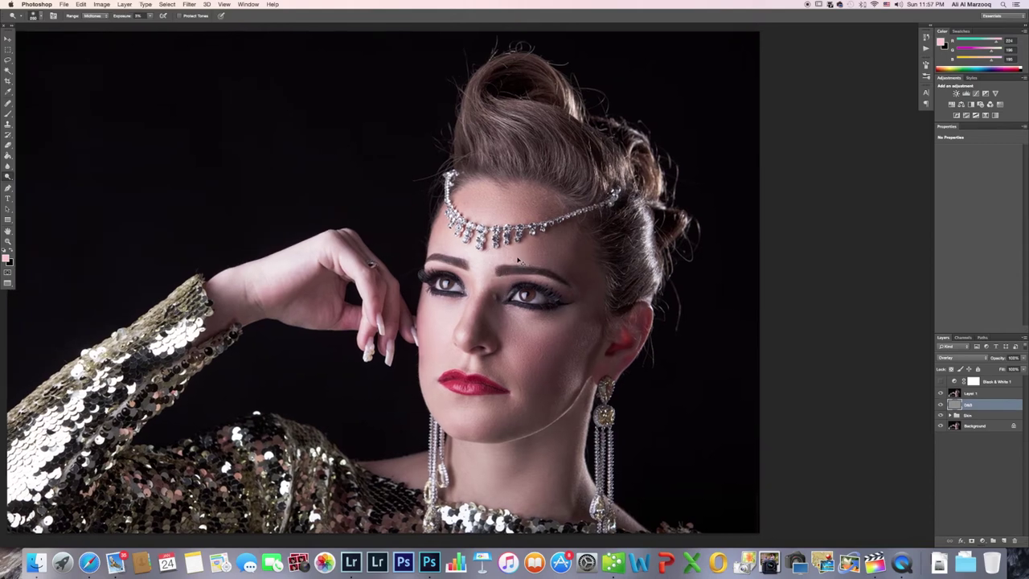
{"action": "key", "text": "super+bracketright"}
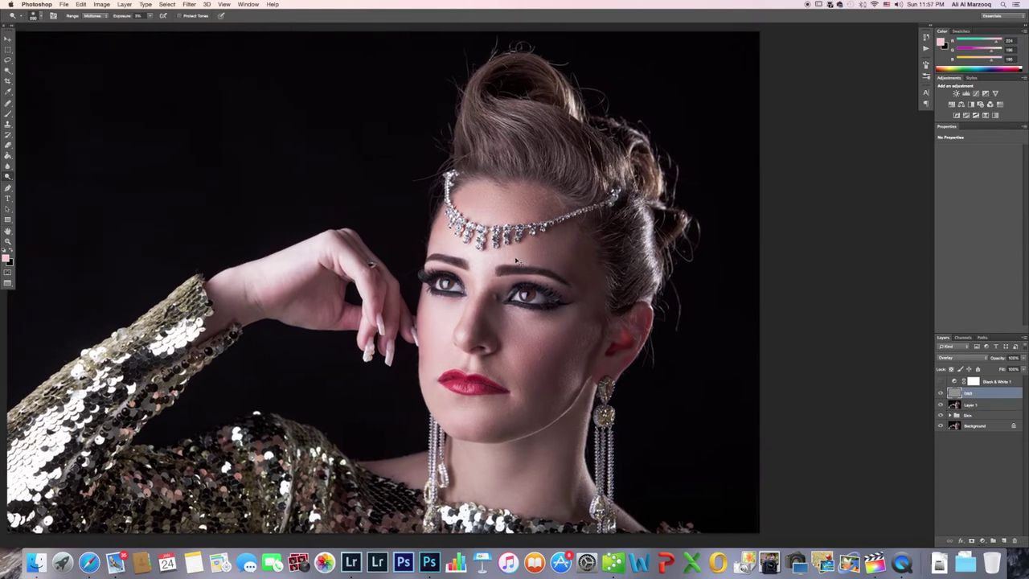
{"action": "scroll", "coordinate": [517, 259], "scroll_direction": "down", "scroll_amount": 2}
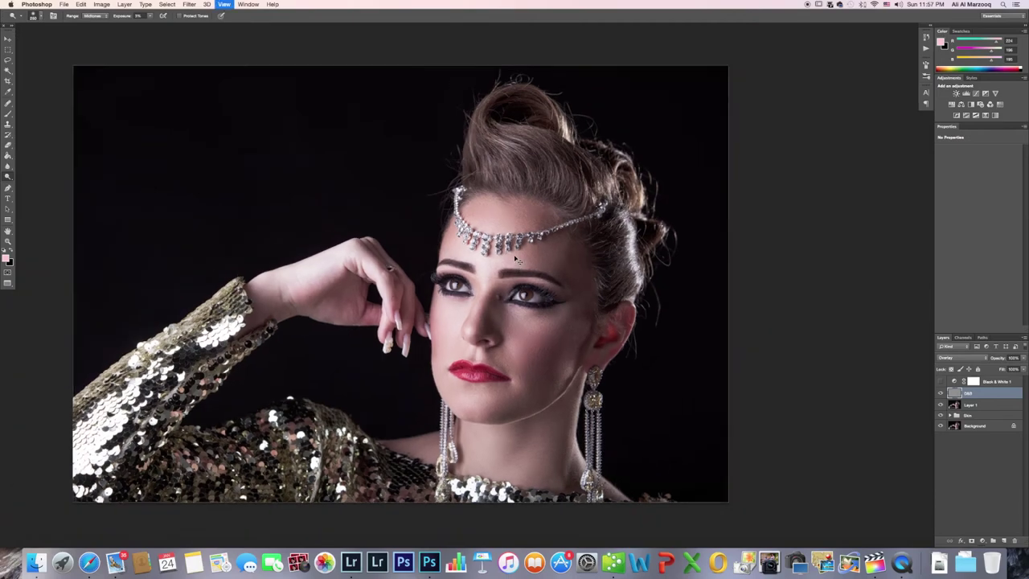
{"action": "scroll", "coordinate": [515, 259], "scroll_direction": "up", "scroll_amount": 4}
{"action": "scroll", "coordinate": [512, 258], "scroll_direction": "up", "scroll_amount": 4}
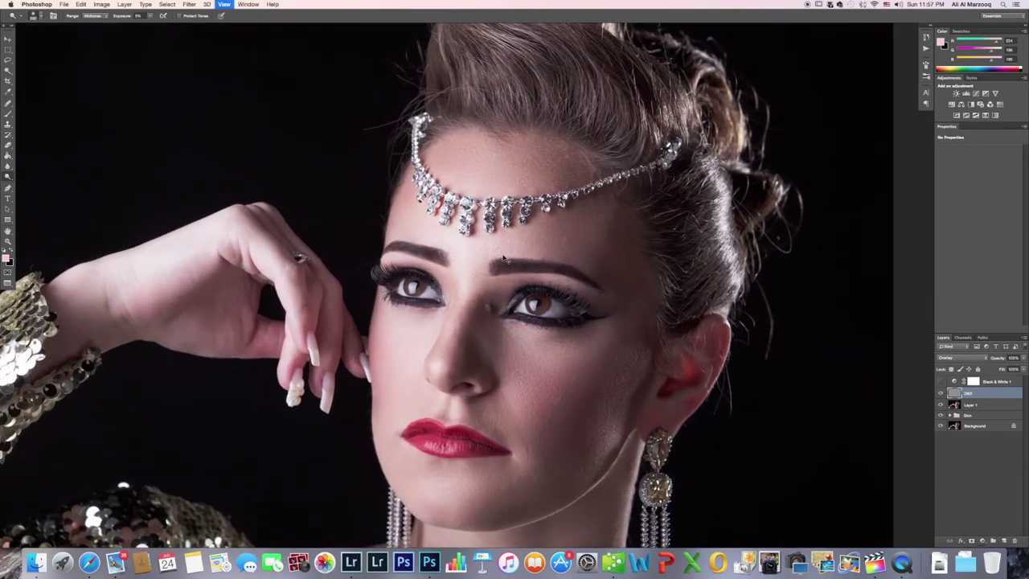
Brush dodge-and-burn strokes over the cheek below the eye and down the nose on the D&B layer.
{"action": "key", "text": "bracketleft"}
{"action": "key", "text": "bracketleft"}
{"action": "key", "text": "bracketleft"}
{"action": "key", "text": "bracketleft"}
{"action": "key", "text": "bracketleft"}
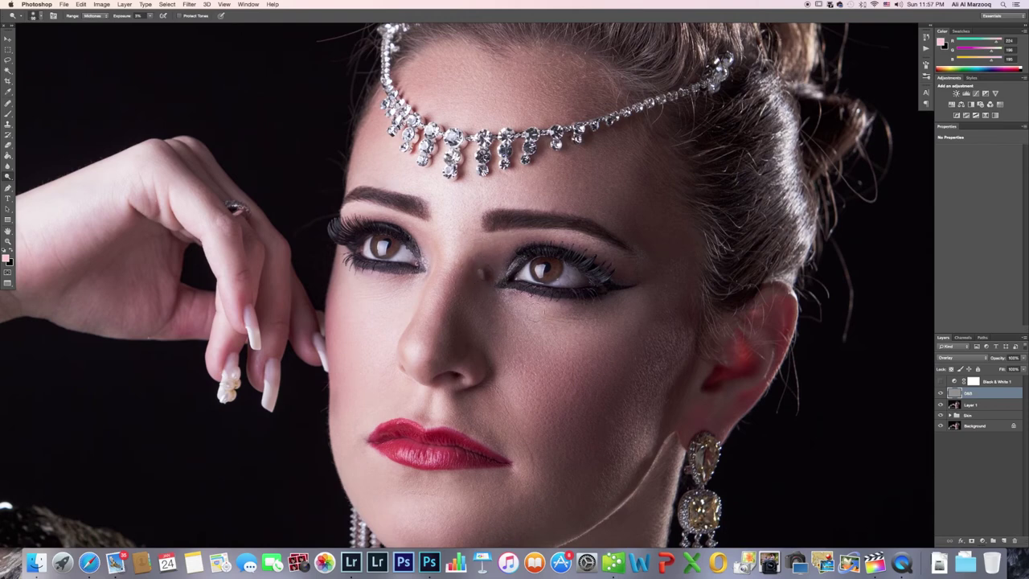
{"action": "key", "text": "bracketright"}
{"action": "key", "text": "bracketright"}
{"action": "key", "text": "bracketright"}
{"action": "mouse_move", "coordinate": [575, 320]}
{"action": "left_mouse_down"}
{"action": "mouse_move", "coordinate": [509, 317]}
{"action": "mouse_move", "coordinate": [561, 340]}
{"action": "mouse_move", "coordinate": [595, 328]}
{"action": "mouse_move", "coordinate": [499, 322]}
{"action": "mouse_move", "coordinate": [518, 331]}
{"action": "mouse_move", "coordinate": [510, 317]}
{"action": "mouse_move", "coordinate": [503, 337]}
{"action": "mouse_move", "coordinate": [524, 346]}
{"action": "mouse_move", "coordinate": [515, 360]}
{"action": "mouse_move", "coordinate": [559, 358]}
{"action": "mouse_move", "coordinate": [500, 373]}
{"action": "mouse_move", "coordinate": [489, 314]}
{"action": "mouse_move", "coordinate": [502, 340]}
{"action": "mouse_move", "coordinate": [507, 316]}
{"action": "mouse_move", "coordinate": [507, 368]}
{"action": "mouse_move", "coordinate": [525, 343]}
{"action": "mouse_move", "coordinate": [542, 367]}
{"action": "mouse_move", "coordinate": [536, 381]}
{"action": "mouse_move", "coordinate": [594, 346]}
{"action": "mouse_move", "coordinate": [529, 387]}
{"action": "mouse_move", "coordinate": [619, 322]}
{"action": "mouse_move", "coordinate": [518, 360]}
{"action": "mouse_move", "coordinate": [504, 333]}
{"action": "left_mouse_up"}
{"action": "mouse_move", "coordinate": [419, 192]}
{"action": "left_mouse_down"}
{"action": "mouse_move", "coordinate": [473, 186]}
{"action": "mouse_move", "coordinate": [457, 196]}
{"action": "mouse_move", "coordinate": [401, 167]}
{"action": "mouse_move", "coordinate": [423, 185]}
{"action": "mouse_move", "coordinate": [492, 187]}
{"action": "mouse_move", "coordinate": [455, 99]}
{"action": "mouse_move", "coordinate": [485, 126]}
{"action": "mouse_move", "coordinate": [429, 99]}
{"action": "mouse_move", "coordinate": [446, 108]}
{"action": "mouse_move", "coordinate": [478, 200]}
{"action": "mouse_move", "coordinate": [448, 238]}
{"action": "mouse_move", "coordinate": [414, 343]}
{"action": "mouse_move", "coordinate": [448, 256]}
{"action": "mouse_move", "coordinate": [424, 351]}
{"action": "mouse_move", "coordinate": [450, 235]}
{"action": "mouse_move", "coordinate": [403, 355]}
{"action": "mouse_move", "coordinate": [359, 322]}
{"action": "mouse_move", "coordinate": [394, 305]}
{"action": "mouse_move", "coordinate": [366, 343]}
{"action": "mouse_move", "coordinate": [354, 391]}
{"action": "mouse_move", "coordinate": [402, 321]}
{"action": "mouse_move", "coordinate": [407, 360]}
{"action": "mouse_move", "coordinate": [452, 259]}
{"action": "mouse_move", "coordinate": [451, 268]}
{"action": "mouse_move", "coordinate": [459, 249]}
{"action": "mouse_move", "coordinate": [443, 266]}
{"action": "mouse_move", "coordinate": [462, 217]}
{"action": "mouse_move", "coordinate": [449, 261]}
{"action": "mouse_move", "coordinate": [495, 243]}
{"action": "mouse_move", "coordinate": [437, 235]}
{"action": "mouse_move", "coordinate": [441, 223]}
{"action": "mouse_move", "coordinate": [443, 278]}
{"action": "mouse_move", "coordinate": [421, 348]}
{"action": "mouse_move", "coordinate": [434, 401]}
{"action": "mouse_move", "coordinate": [449, 399]}
{"action": "mouse_move", "coordinate": [419, 400]}
{"action": "mouse_move", "coordinate": [410, 415]}
{"action": "mouse_move", "coordinate": [455, 421]}
{"action": "mouse_move", "coordinate": [486, 446]}
{"action": "mouse_move", "coordinate": [472, 357]}
{"action": "mouse_move", "coordinate": [402, 412]}
{"action": "mouse_move", "coordinate": [434, 413]}
{"action": "mouse_move", "coordinate": [394, 401]}
{"action": "mouse_move", "coordinate": [488, 406]}
{"action": "left_mouse_up"}
{"action": "scroll", "coordinate": [475, 367], "scroll_direction": "down", "scroll_amount": 2}
{"action": "scroll", "coordinate": [474, 367], "scroll_direction": "down", "scroll_amount": 2}
{"action": "scroll", "coordinate": [515, 363], "scroll_direction": "right", "scroll_amount": 5}
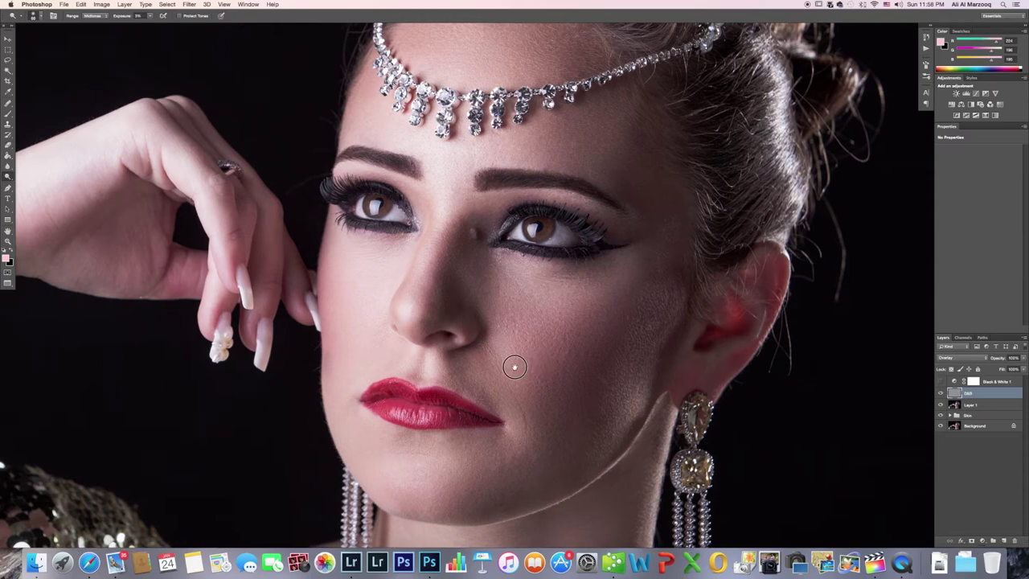
Brush dodge-and-burn strokes around the nose bridge, nostrils and upper lip on the D&B layer, adjusting the brush size.
{"action": "key", "text": "]"}
{"action": "key", "text": "]"}
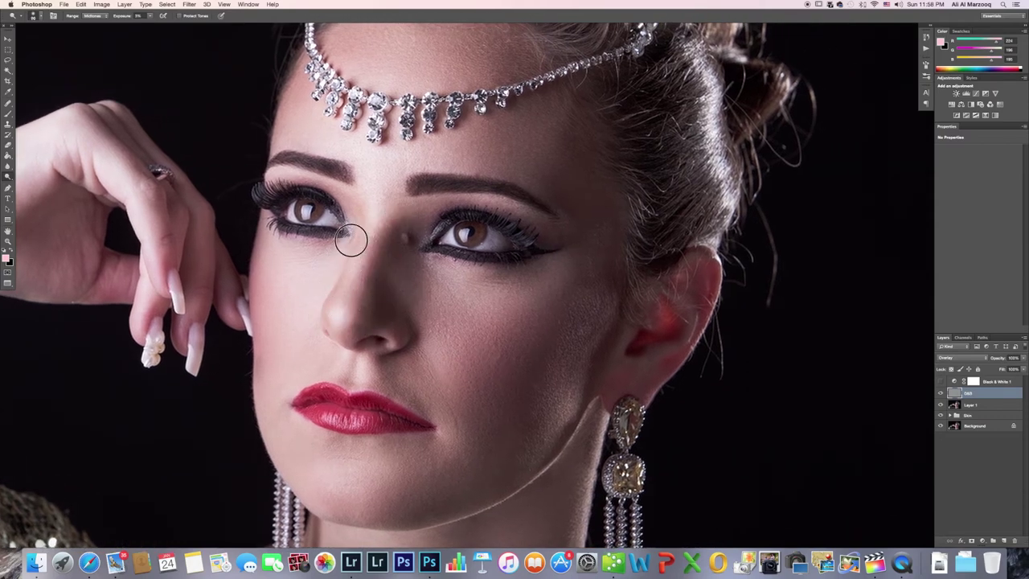
{"action": "key", "text": "["}
{"action": "key", "text": "["}
{"action": "key", "text": "]"}
{"action": "key", "text": "]"}
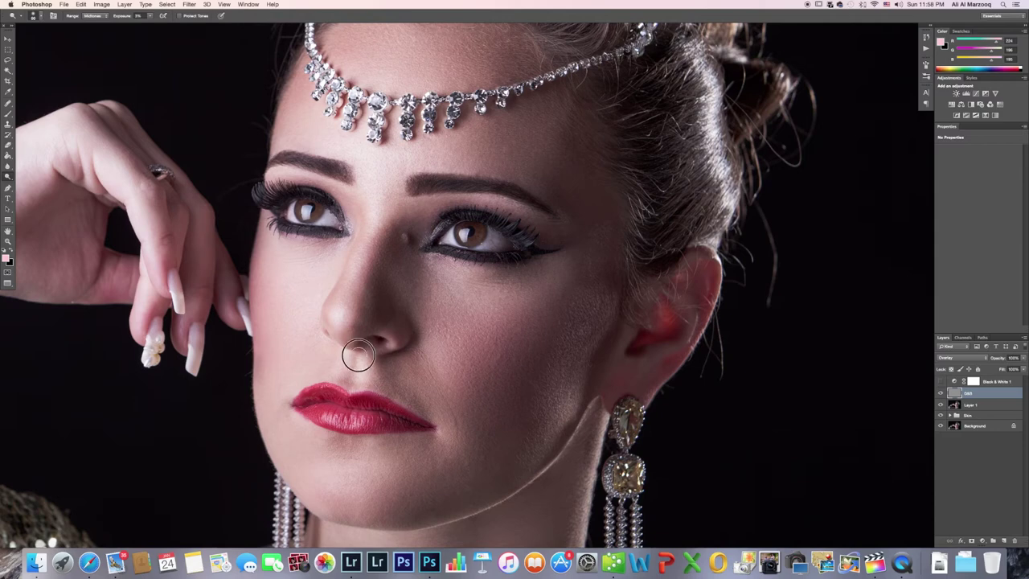
{"action": "key", "text": "["}
{"action": "key", "text": "["}
{"action": "left_click_drag", "start_coordinate": [344, 367], "coordinate": [399, 338]}
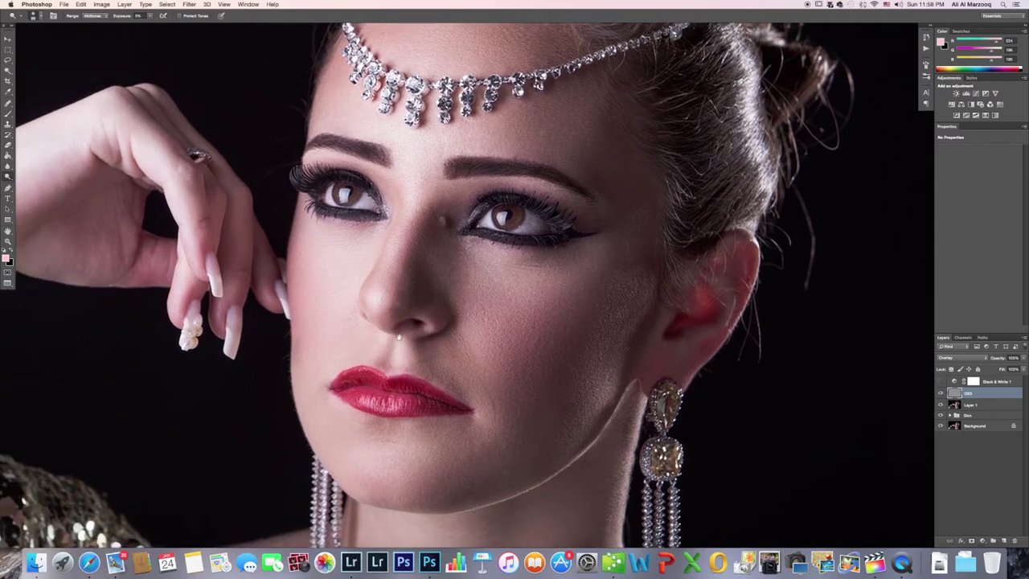
{"action": "left_click_drag", "start_coordinate": [309, 360], "coordinate": [337, 352]}
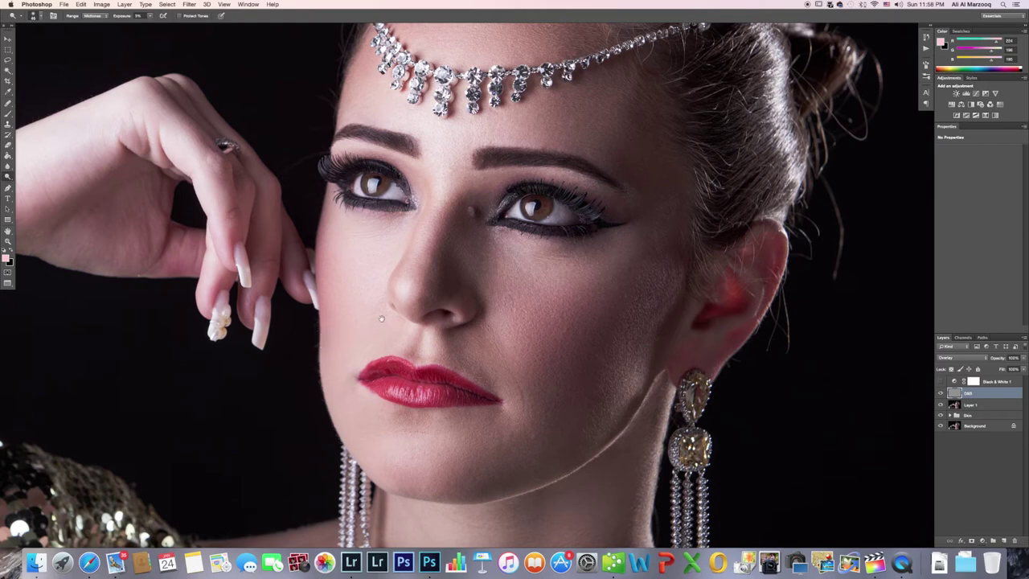
{"action": "left_click_drag", "start_coordinate": [369, 344], "coordinate": [340, 306]}
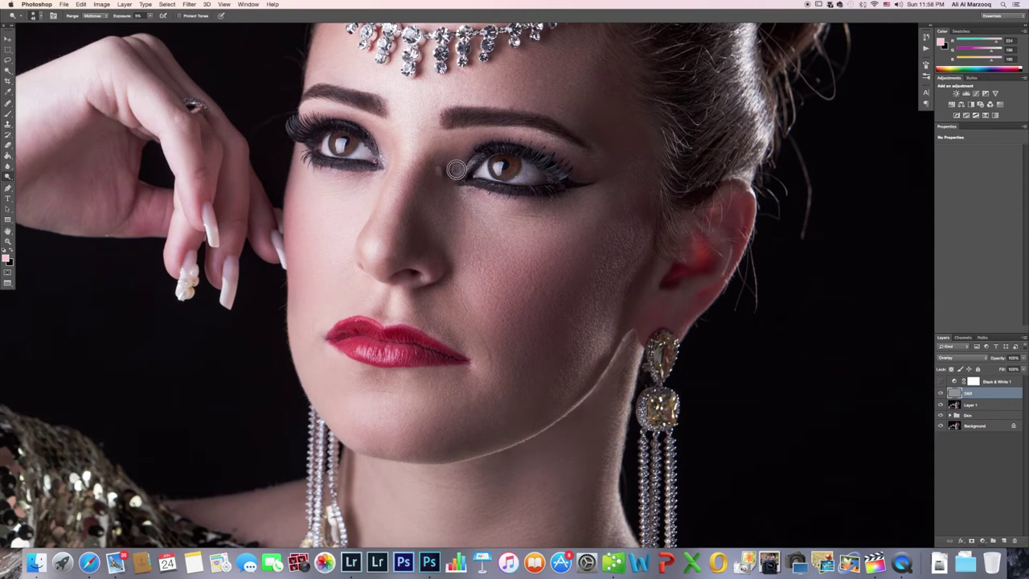
Brush small dodge strokes at the inner eye corner and on the white of the eye.
{"action": "key", "text": "bracketleft"}
{"action": "key", "text": "bracketright"}
{"action": "scroll", "coordinate": [546, 235], "scroll_direction": "right", "scroll_amount": 5}
{"action": "scroll", "coordinate": [546, 234], "scroll_direction": "up", "scroll_amount": 3}
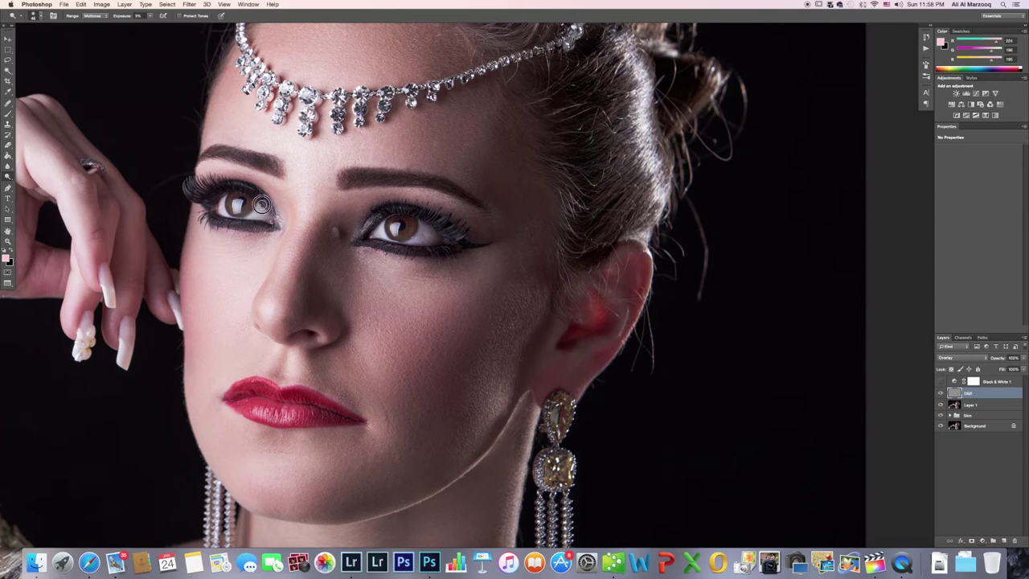
{"action": "mouse_move", "coordinate": [259, 207]}
{"action": "left_mouse_down"}
{"action": "mouse_move", "coordinate": [221, 206]}
{"action": "mouse_move", "coordinate": [251, 208]}
{"action": "left_mouse_up"}
Examine the forehead skin, eyebrow and eye makeup up close for remaining uneven tones.
{"action": "scroll", "coordinate": [370, 234], "scroll_direction": "up", "scroll_amount": 4}
{"action": "scroll", "coordinate": [370, 233], "scroll_direction": "right", "scroll_amount": 2}
{"action": "scroll", "coordinate": [371, 233], "scroll_direction": "up", "scroll_amount": 1}
{"action": "scroll", "coordinate": [371, 233], "scroll_direction": "right", "scroll_amount": 1}
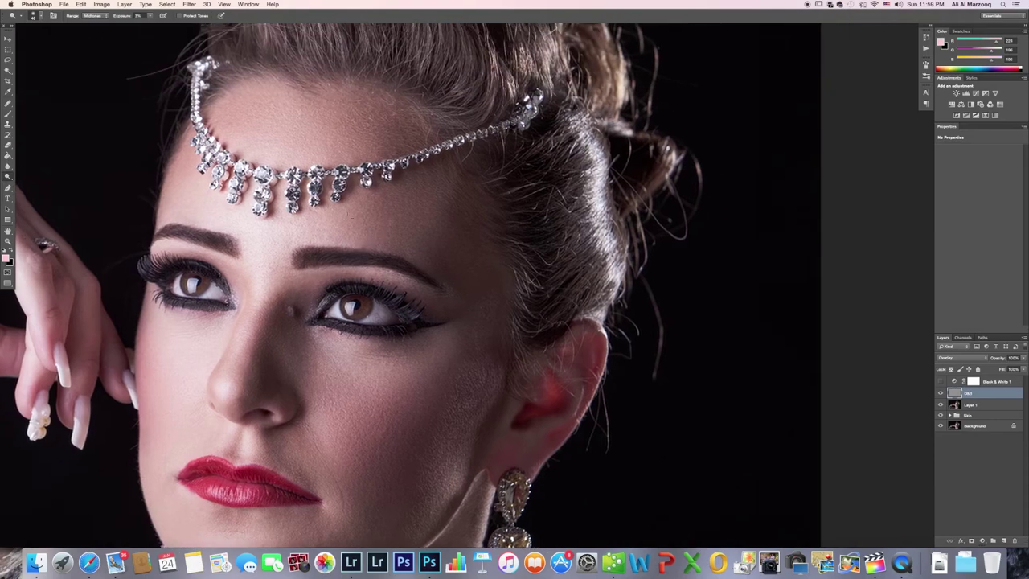
{"action": "key", "text": "super+equal"}
{"action": "key", "text": "super+equal"}
{"action": "key", "text": "super+equal"}
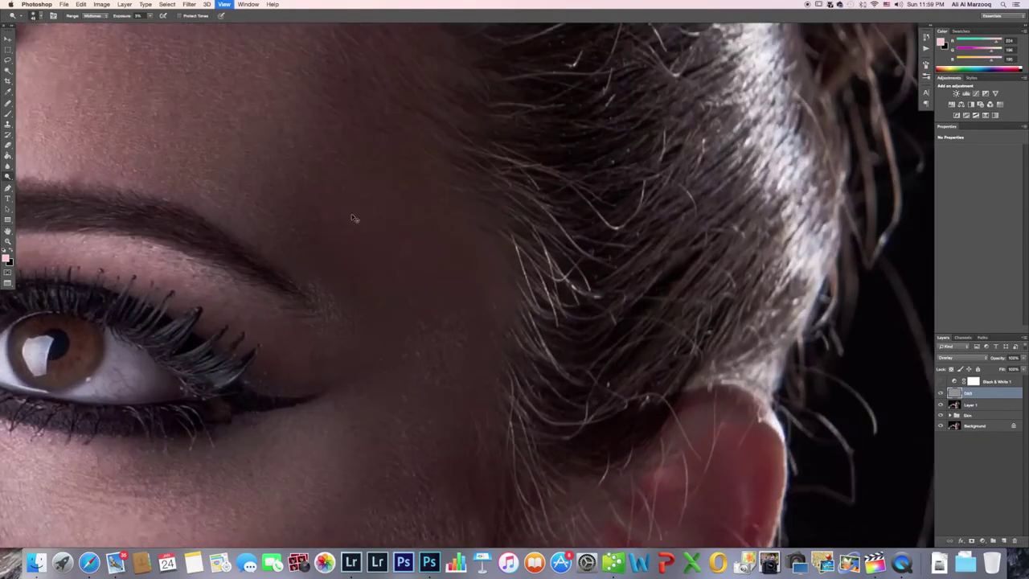
{"action": "scroll", "coordinate": [271, 209], "scroll_direction": "up", "scroll_amount": 8}
{"action": "scroll", "coordinate": [271, 209], "scroll_direction": "left", "scroll_amount": 12}
{"action": "scroll", "coordinate": [279, 258], "scroll_direction": "up", "scroll_amount": 1}
{"action": "scroll", "coordinate": [279, 257], "scroll_direction": "left", "scroll_amount": 2}
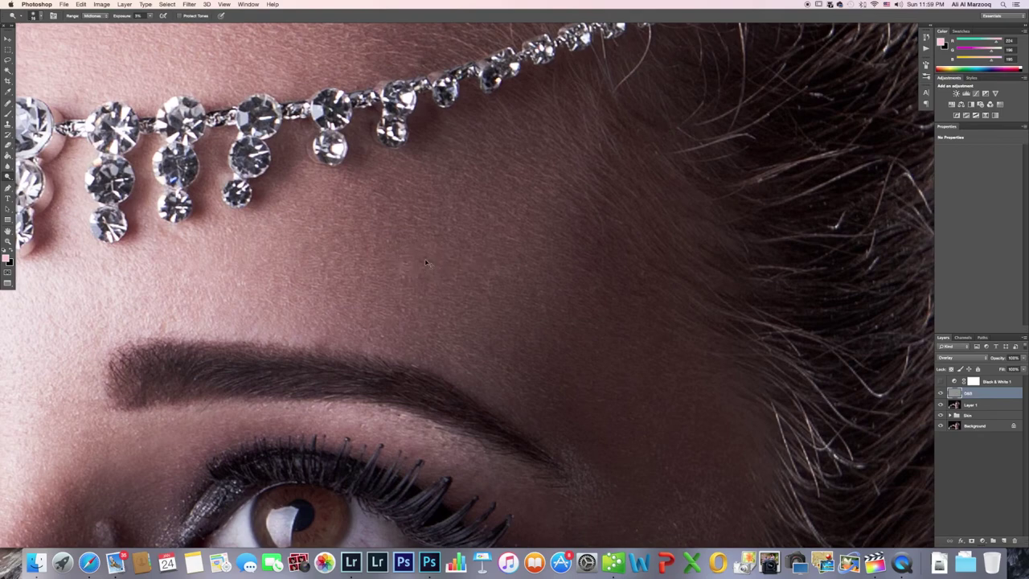
{"action": "key", "text": "super+minus"}
{"action": "key", "text": "super+minus"}
{"action": "key", "text": "super+minus"}
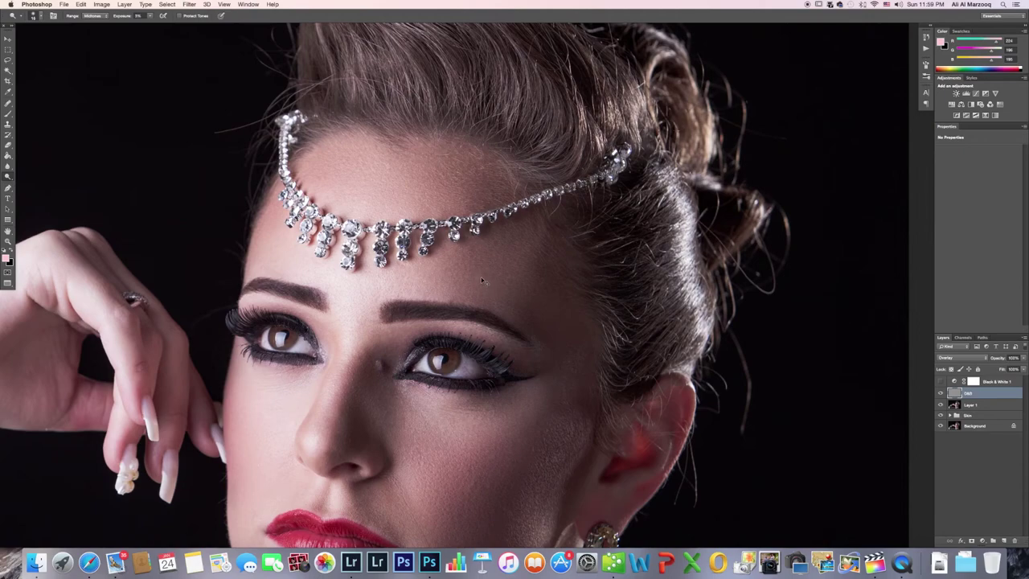
{"action": "scroll", "coordinate": [481, 283], "scroll_direction": "up", "scroll_amount": 5}
{"action": "scroll", "coordinate": [432, 269], "scroll_direction": "up", "scroll_amount": 1}
{"action": "scroll", "coordinate": [432, 268], "scroll_direction": "left", "scroll_amount": 1}
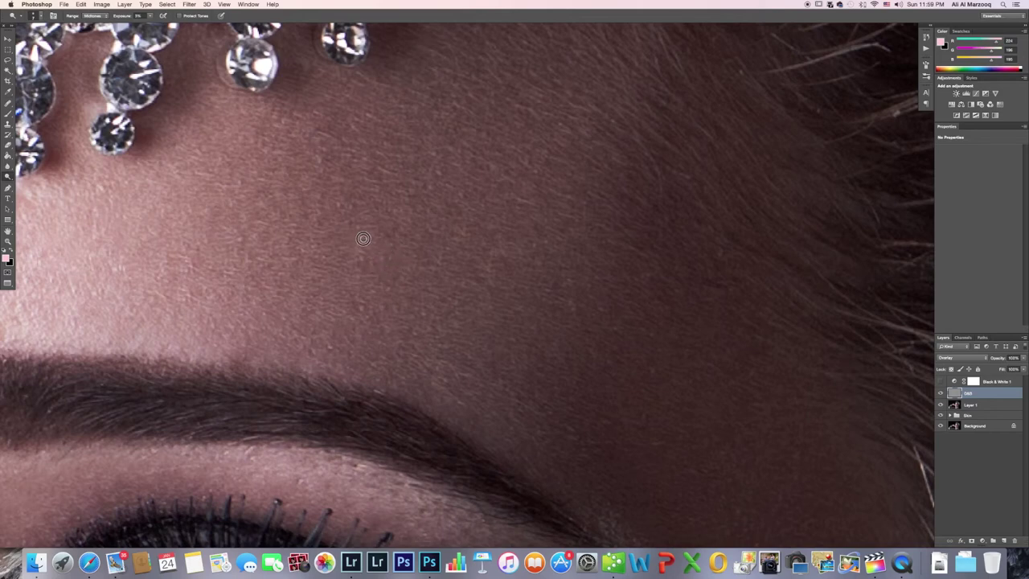
{"action": "scroll", "coordinate": [459, 238], "scroll_direction": "down", "scroll_amount": 2}
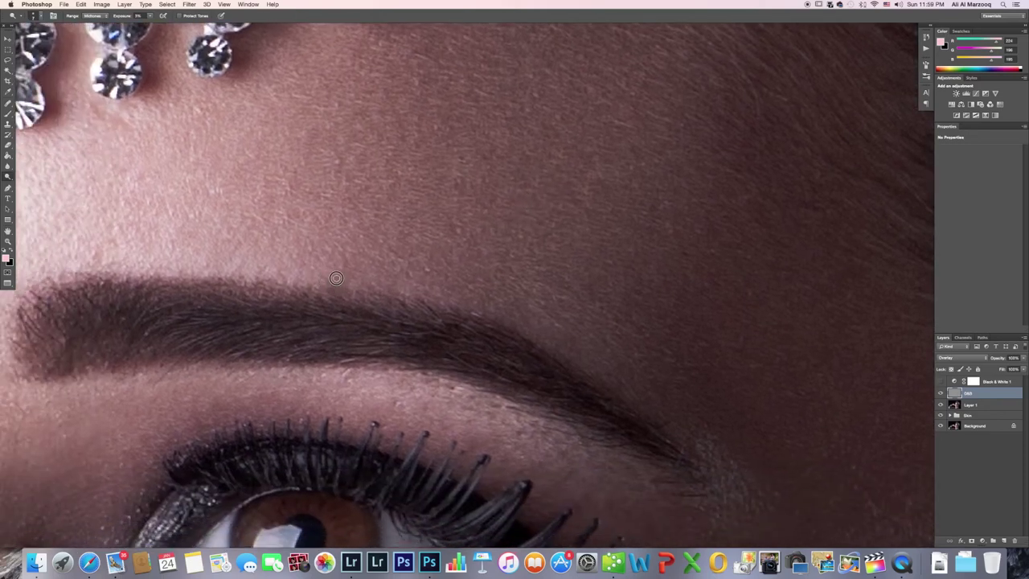
{"action": "scroll", "coordinate": [396, 264], "scroll_direction": "down", "scroll_amount": 2}
{"action": "scroll", "coordinate": [305, 260], "scroll_direction": "up", "scroll_amount": 3}
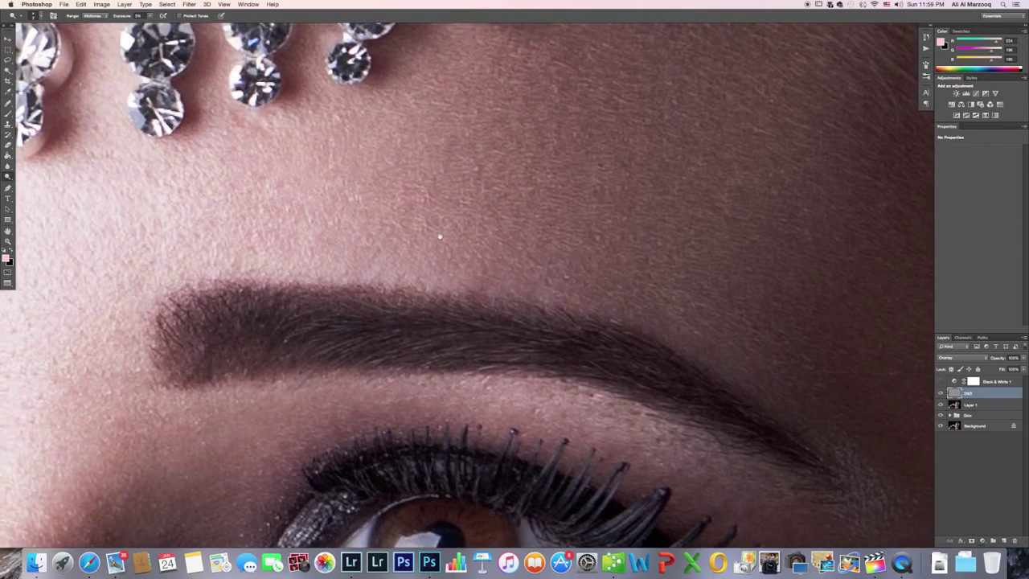
{"action": "scroll", "coordinate": [439, 236], "scroll_direction": "down", "scroll_amount": 6}
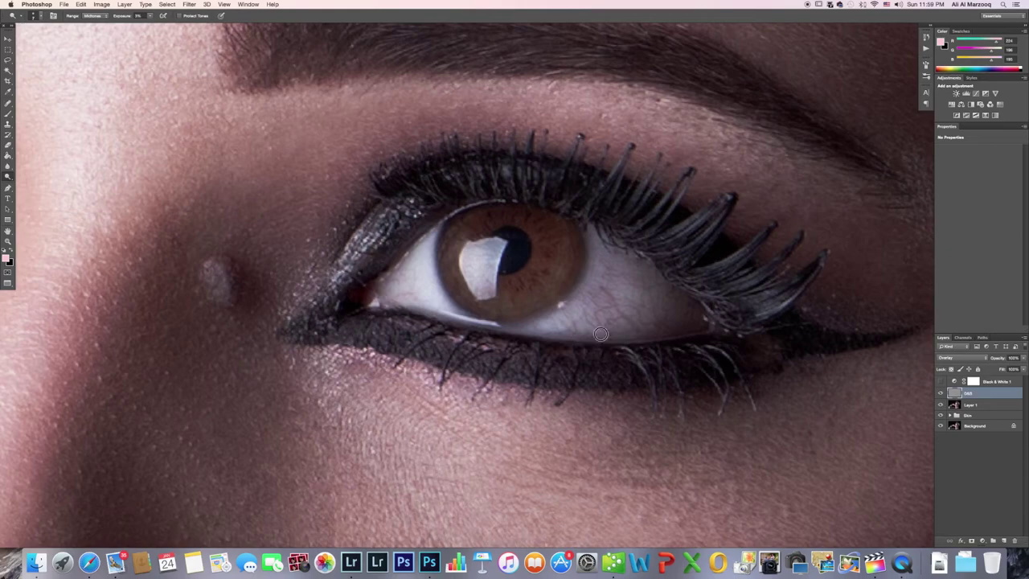
{"action": "scroll", "coordinate": [583, 328], "scroll_direction": "down", "scroll_amount": 3}
{"action": "scroll", "coordinate": [583, 328], "scroll_direction": "left", "scroll_amount": 2}
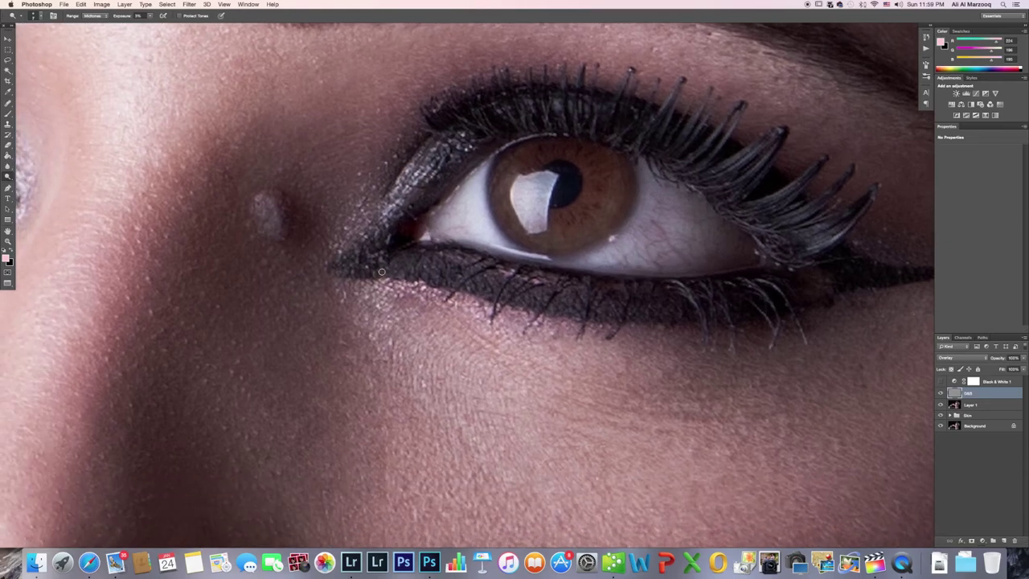
Compare the whole portrait with and without the D&B layer, leaving the layer visible.
{"action": "key", "text": "super+0"}
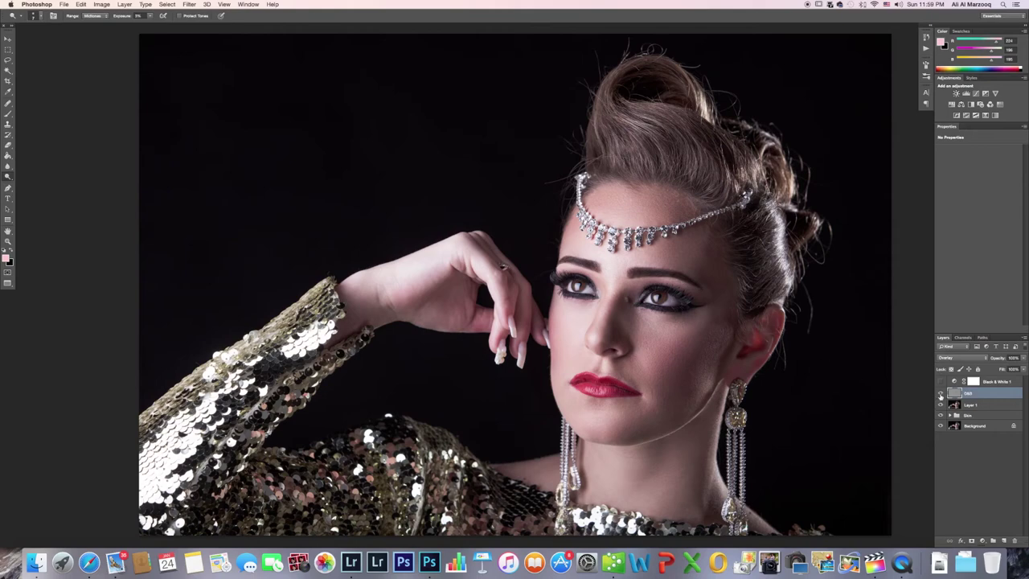
{"action": "left_click", "coordinate": [941, 393]}
{"action": "left_click", "coordinate": [941, 393]}
{"action": "left_click", "coordinate": [941, 394]}
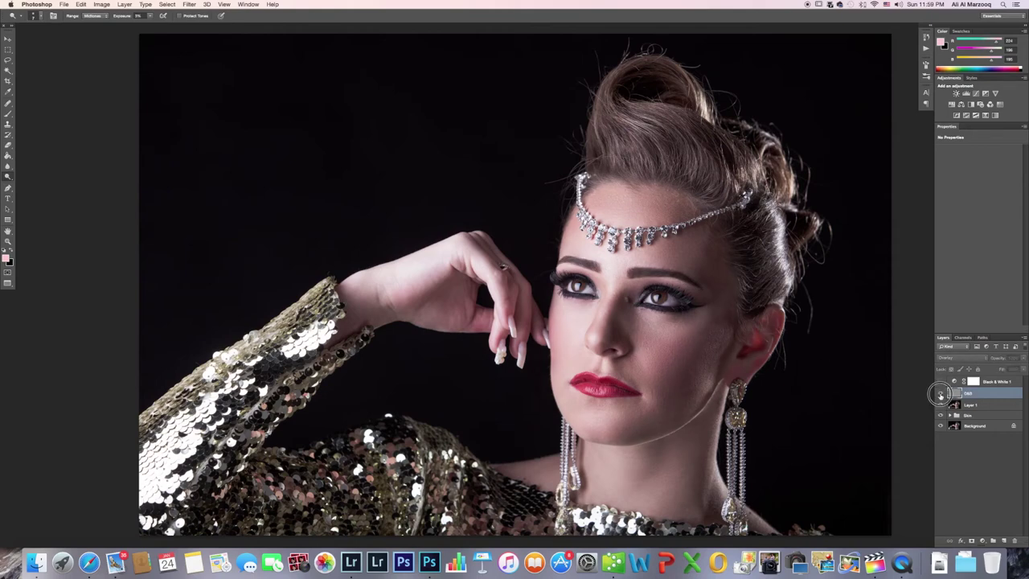
{"action": "left_click", "coordinate": [940, 393]}
{"action": "left_click", "coordinate": [940, 393]}
{"action": "left_click", "coordinate": [941, 393]}
{"action": "left_click", "coordinate": [940, 393]}
{"action": "left_click", "coordinate": [941, 393]}
{"action": "left_click", "coordinate": [941, 393]}
{"action": "left_click", "coordinate": [941, 393]}
{"action": "left_click", "coordinate": [941, 393]}
{"action": "left_click", "coordinate": [940, 393]}
{"action": "left_click", "coordinate": [941, 393]}
{"action": "left_click", "coordinate": [940, 393]}
{"action": "left_click", "coordinate": [941, 393]}
{"action": "left_click", "coordinate": [941, 393]}
{"action": "left_click", "coordinate": [940, 393]}
{"action": "left_click", "coordinate": [940, 393]}
{"action": "left_click", "coordinate": [941, 393]}
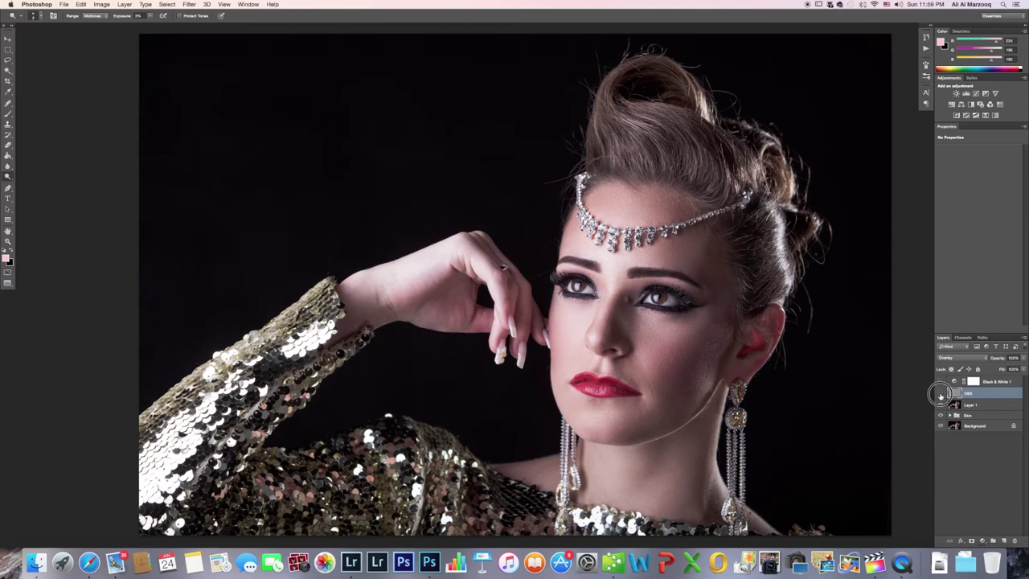
{"action": "left_click", "coordinate": [941, 393]}
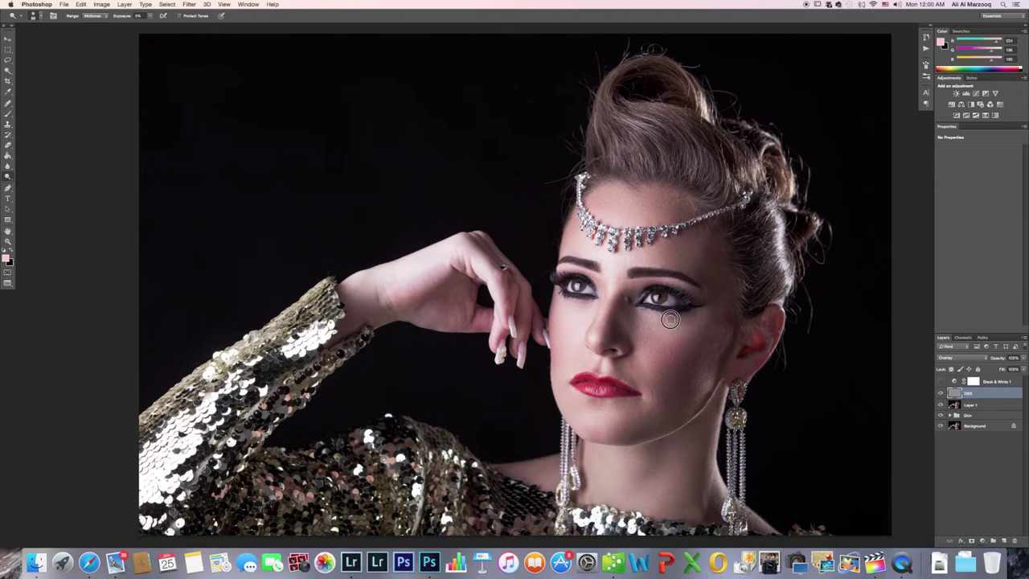
Refine the shaded cheek below the eye and toward the jawline with more dodge-and-burn strokes on the D&B layer.
{"action": "mouse_move", "coordinate": [686, 339]}
{"action": "left_mouse_down"}
{"action": "mouse_move", "coordinate": [666, 336]}
{"action": "mouse_move", "coordinate": [662, 318]}
{"action": "left_mouse_up"}
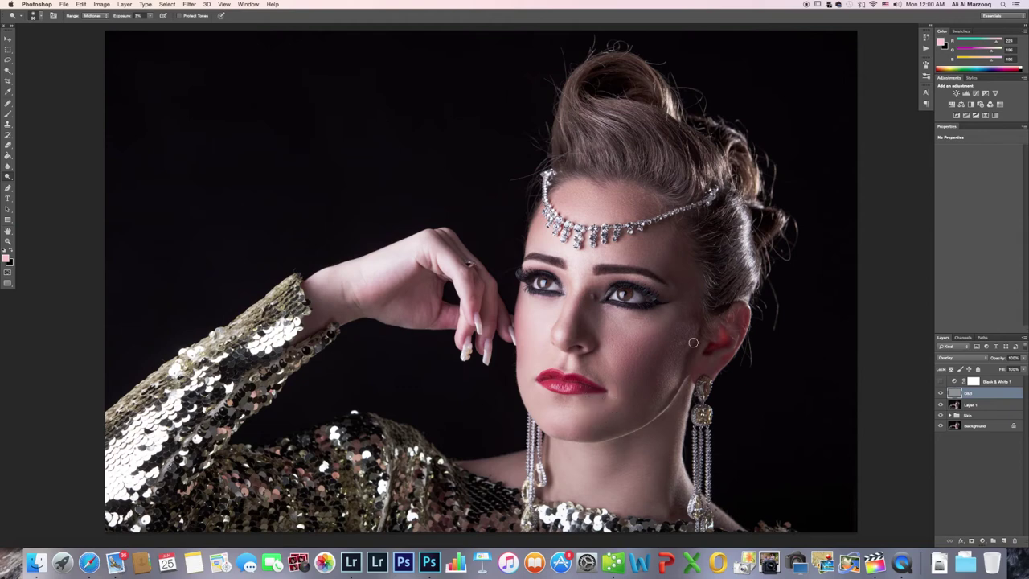
{"action": "scroll", "coordinate": [683, 354], "scroll_direction": "right", "scroll_amount": 3}
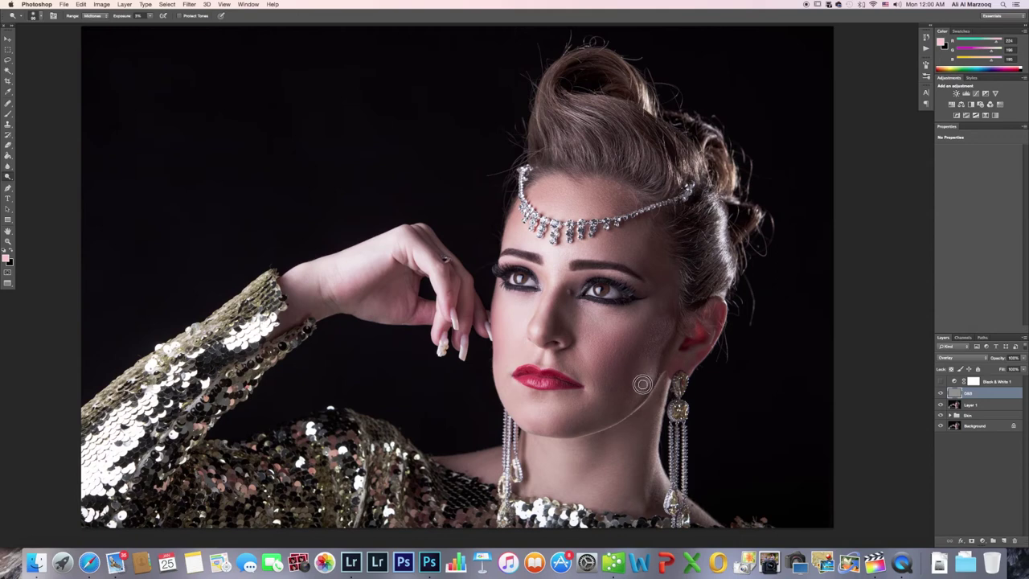
{"action": "key", "text": "["}
{"action": "scroll", "coordinate": [640, 346], "scroll_direction": "right", "scroll_amount": 3}
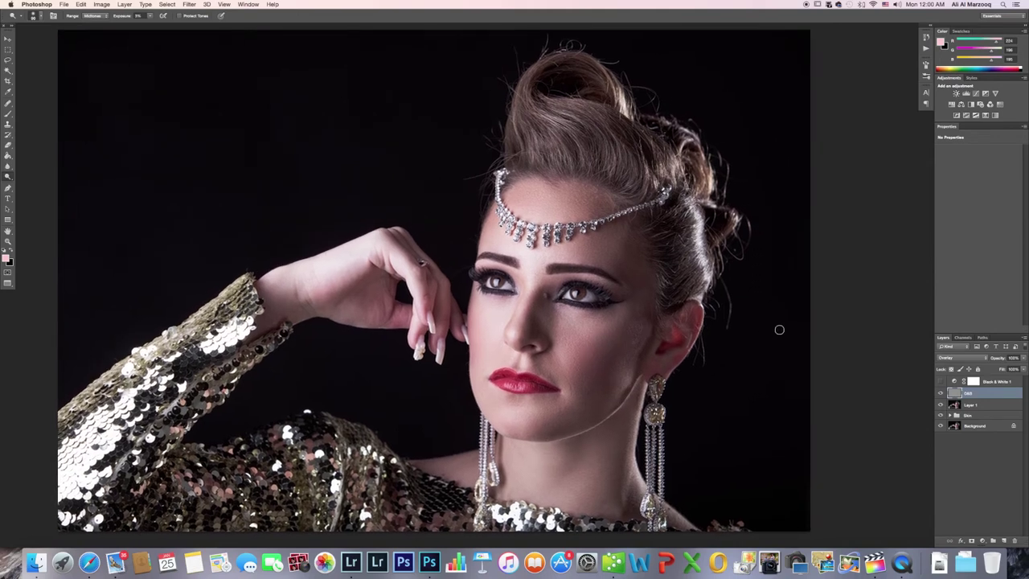
Check the refined cheek by switching the D&B layer's visibility off and back on.
{"action": "left_click", "coordinate": [940, 393]}
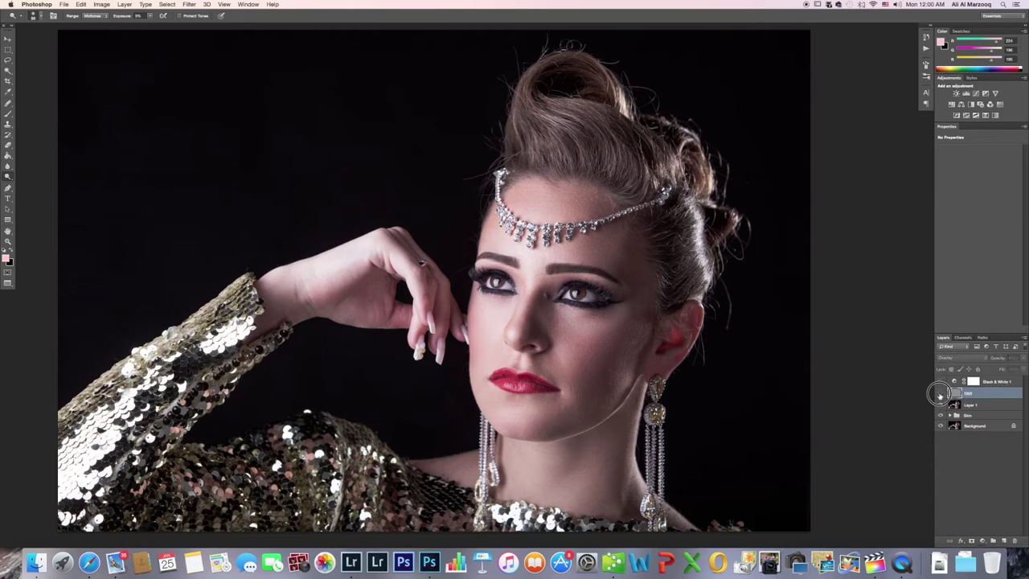
{"action": "left_click", "coordinate": [940, 393]}
{"action": "left_click", "coordinate": [940, 393]}
{"action": "left_click", "coordinate": [940, 394]}
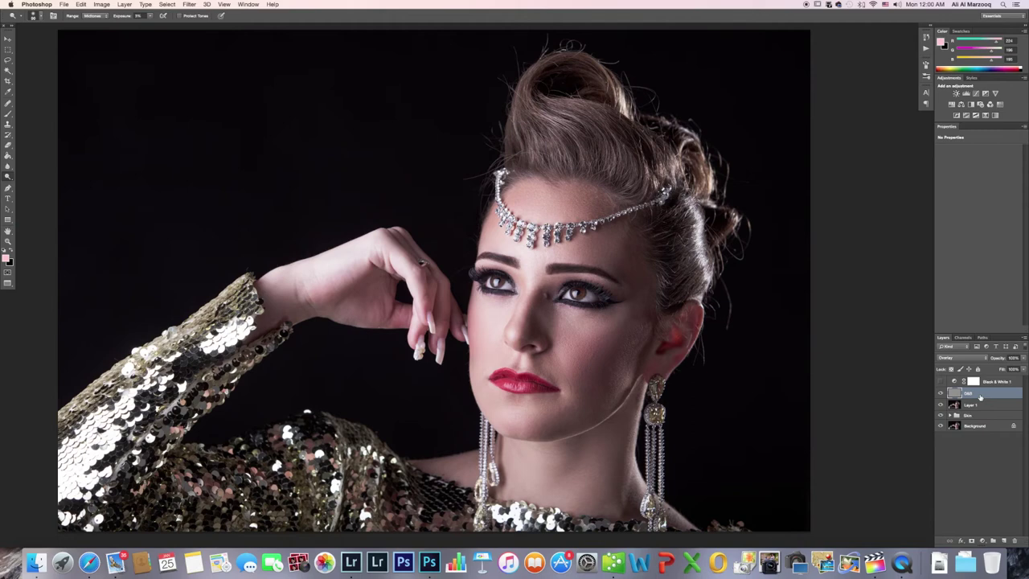
Stamp all visible layers into a new layer above the D&B layer and rename it Liquify.
{"action": "key", "text": "super+alt+shift+e"}
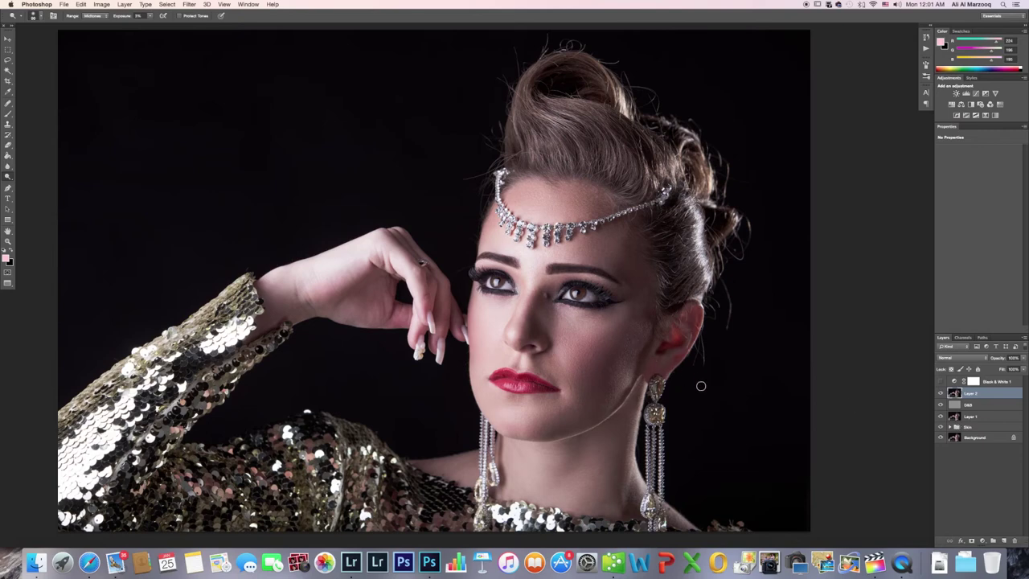
{"action": "scroll", "coordinate": [700, 386], "scroll_direction": "down", "scroll_amount": 5}
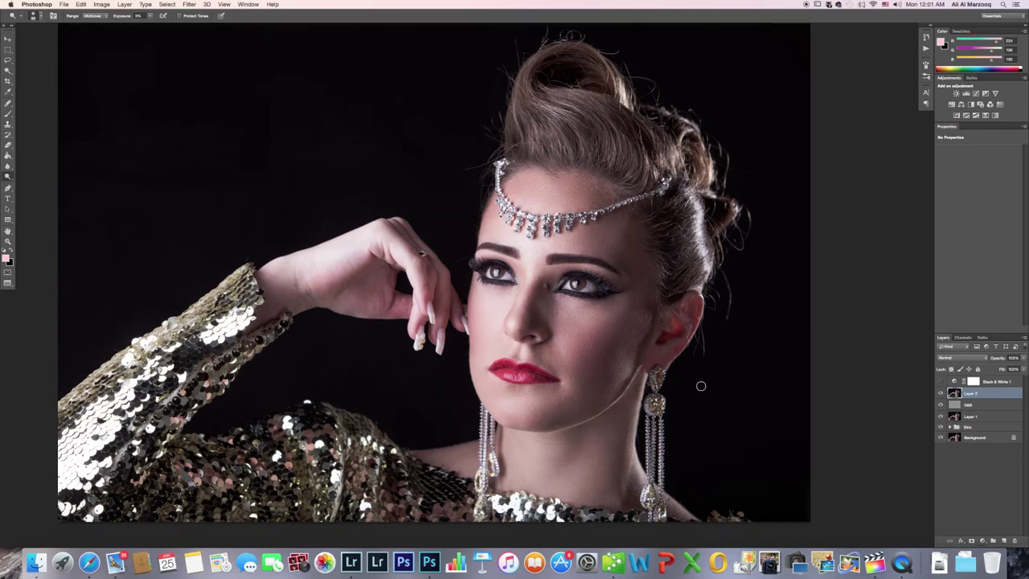
{"action": "scroll", "coordinate": [700, 386], "scroll_direction": "up", "scroll_amount": 5}
{"action": "scroll", "coordinate": [701, 386], "scroll_direction": "down", "scroll_amount": 2}
{"action": "scroll", "coordinate": [700, 386], "scroll_direction": "down", "scroll_amount": 2}
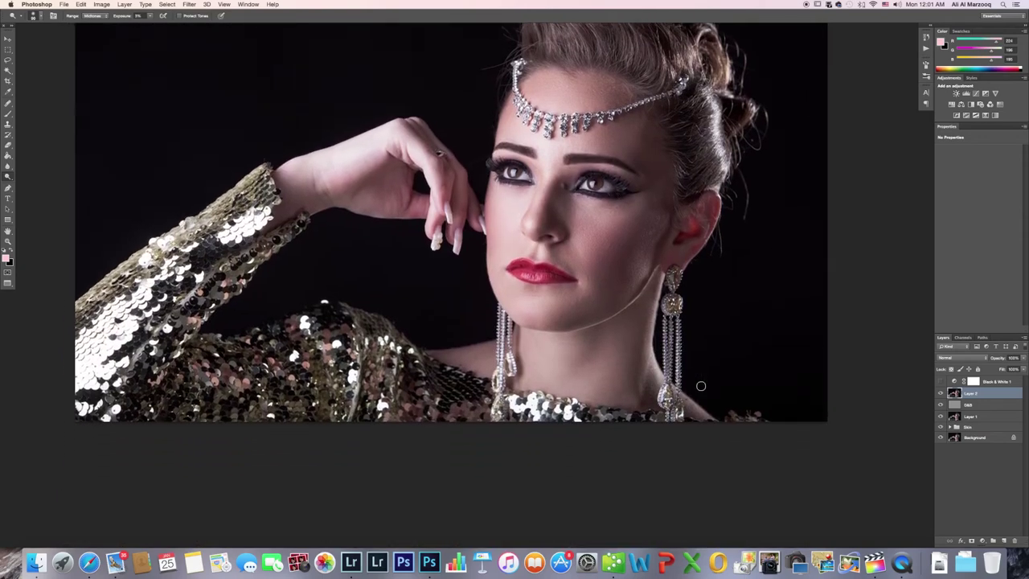
{"action": "scroll", "coordinate": [700, 386], "scroll_direction": "up", "scroll_amount": 5}
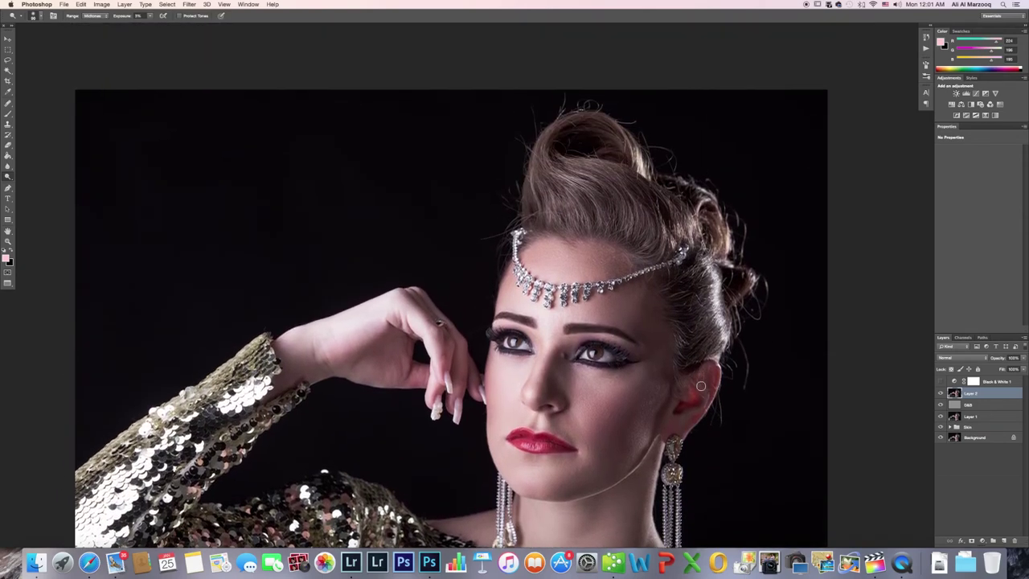
{"action": "scroll", "coordinate": [700, 385], "scroll_direction": "down", "scroll_amount": 2}
{"action": "scroll", "coordinate": [700, 386], "scroll_direction": "down", "scroll_amount": 4}
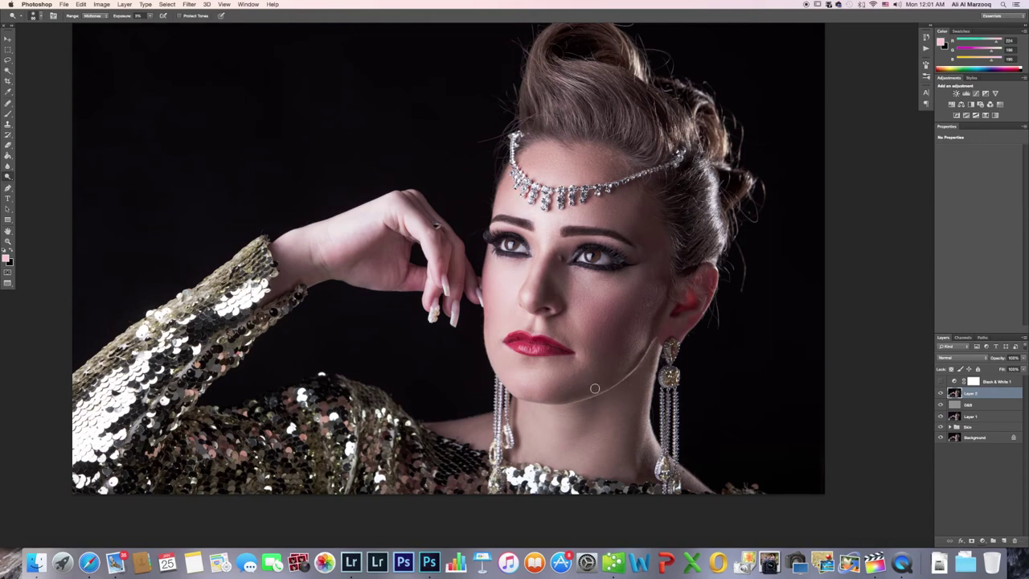
{"action": "double_click", "coordinate": [971, 393]}
Open the Liquify filter and paint a freeze mask over the inner face, fingers, neck and ear with a size 400 brush.
{"action": "left_click", "coordinate": [190, 5]}
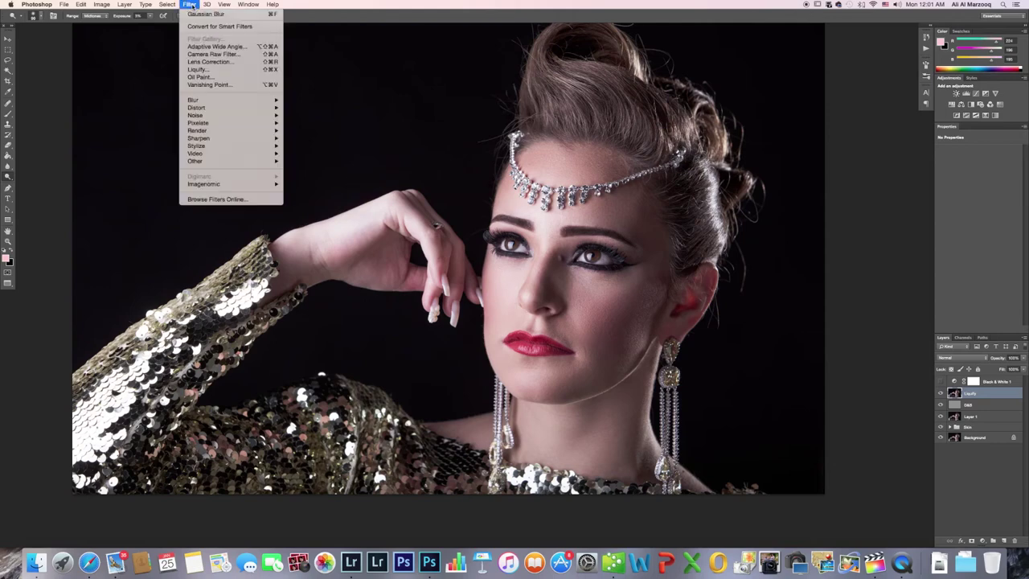
{"action": "left_click", "coordinate": [215, 70]}
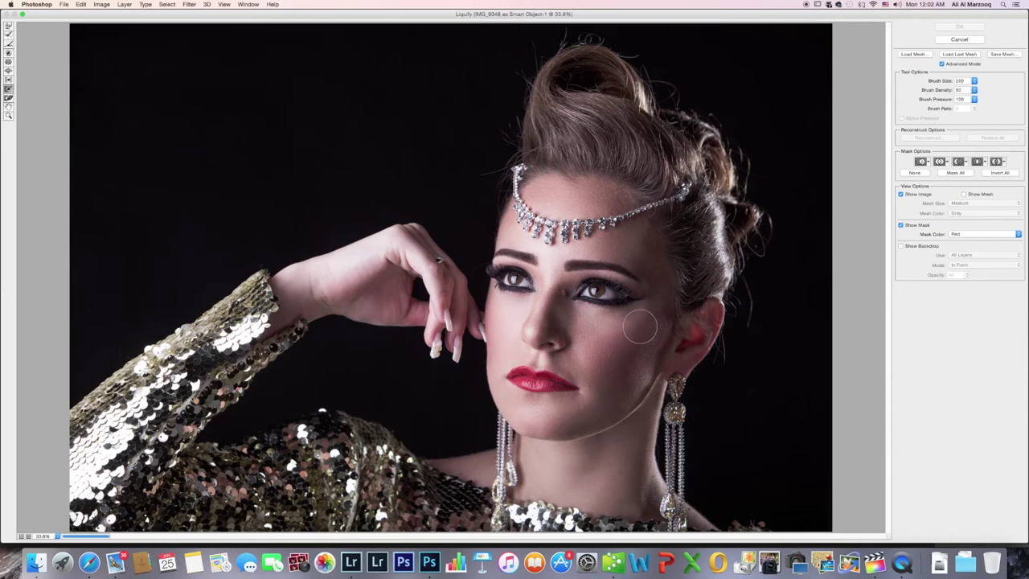
{"action": "key", "text": "bracketright"}
{"action": "key", "text": "bracketright"}
{"action": "key", "text": "bracketright"}
{"action": "key", "text": "bracketright"}
{"action": "mouse_move", "coordinate": [653, 307]}
{"action": "left_mouse_down"}
{"action": "mouse_move", "coordinate": [594, 384]}
{"action": "mouse_move", "coordinate": [548, 401]}
{"action": "mouse_move", "coordinate": [529, 393]}
{"action": "mouse_move", "coordinate": [524, 217]}
{"action": "mouse_move", "coordinate": [586, 205]}
{"action": "mouse_move", "coordinate": [618, 211]}
{"action": "mouse_move", "coordinate": [634, 230]}
{"action": "mouse_move", "coordinate": [647, 275]}
{"action": "mouse_move", "coordinate": [636, 287]}
{"action": "mouse_move", "coordinate": [568, 276]}
{"action": "mouse_move", "coordinate": [583, 257]}
{"action": "mouse_move", "coordinate": [631, 320]}
{"action": "mouse_move", "coordinate": [591, 391]}
{"action": "left_mouse_up"}
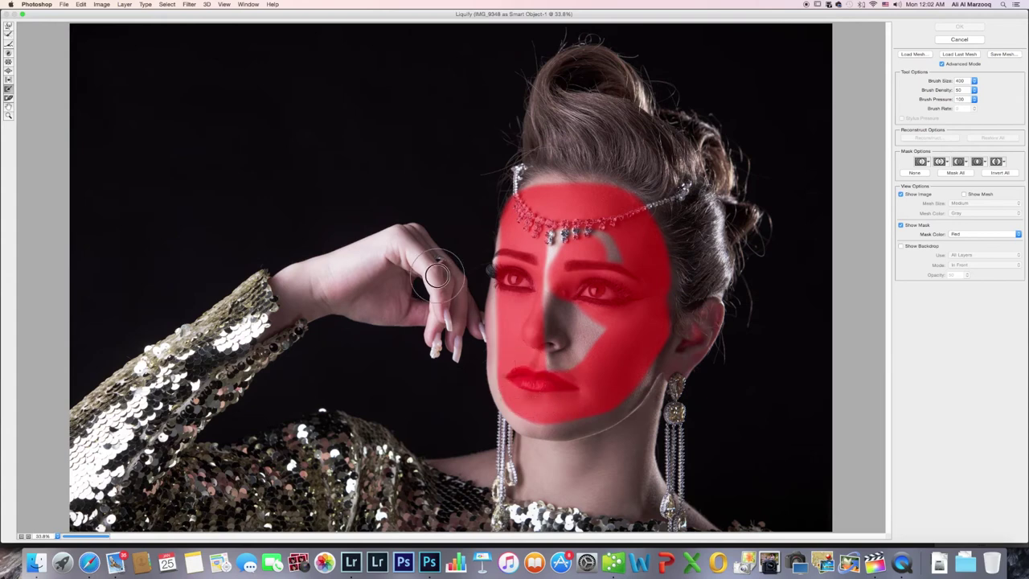
{"action": "mouse_move", "coordinate": [437, 274]}
{"action": "left_mouse_down"}
{"action": "mouse_move", "coordinate": [463, 415]}
{"action": "mouse_move", "coordinate": [536, 489]}
{"action": "mouse_move", "coordinate": [632, 453]}
{"action": "mouse_move", "coordinate": [677, 420]}
{"action": "mouse_move", "coordinate": [732, 296]}
{"action": "left_mouse_up"}
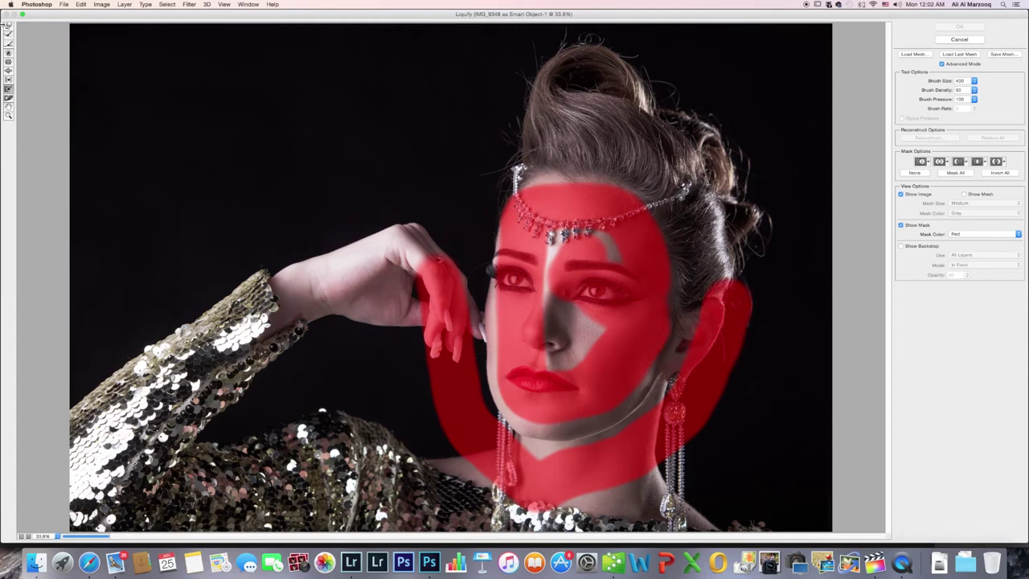
Reshape the unmasked cheek, jawline and chin contour with the Forward Warp tool, using brush sizes 250 and 400.
{"action": "left_click", "coordinate": [8, 25]}
{"action": "key", "text": "bracketright"}
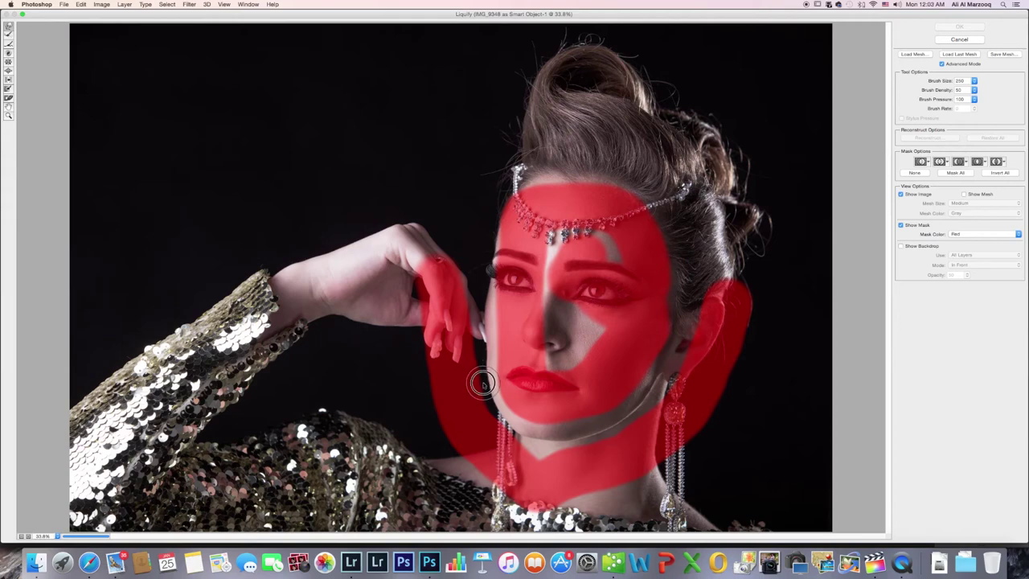
{"action": "left_click_drag", "start_coordinate": [482, 383], "coordinate": [481, 379]}
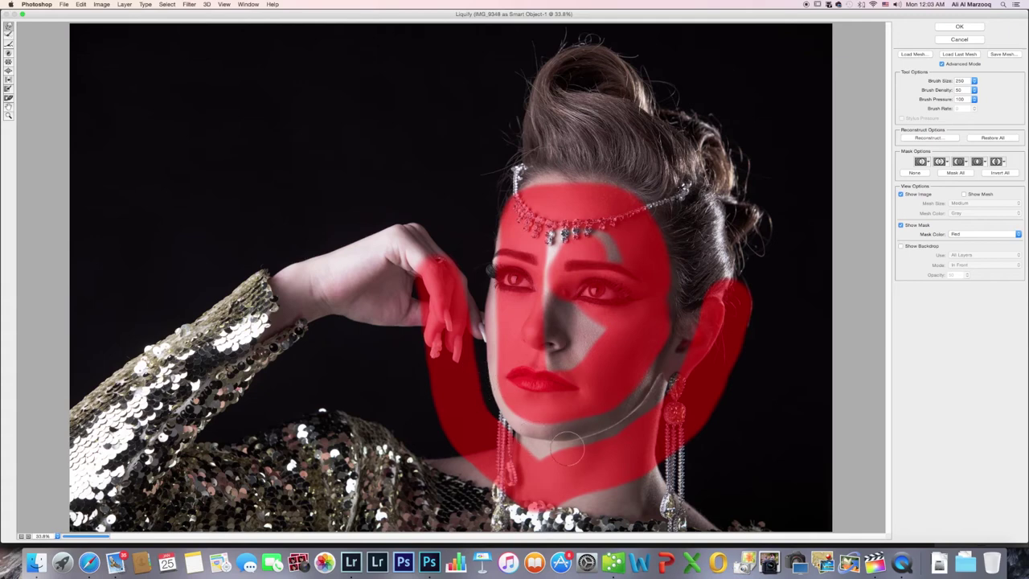
{"action": "key", "text": "bracketright"}
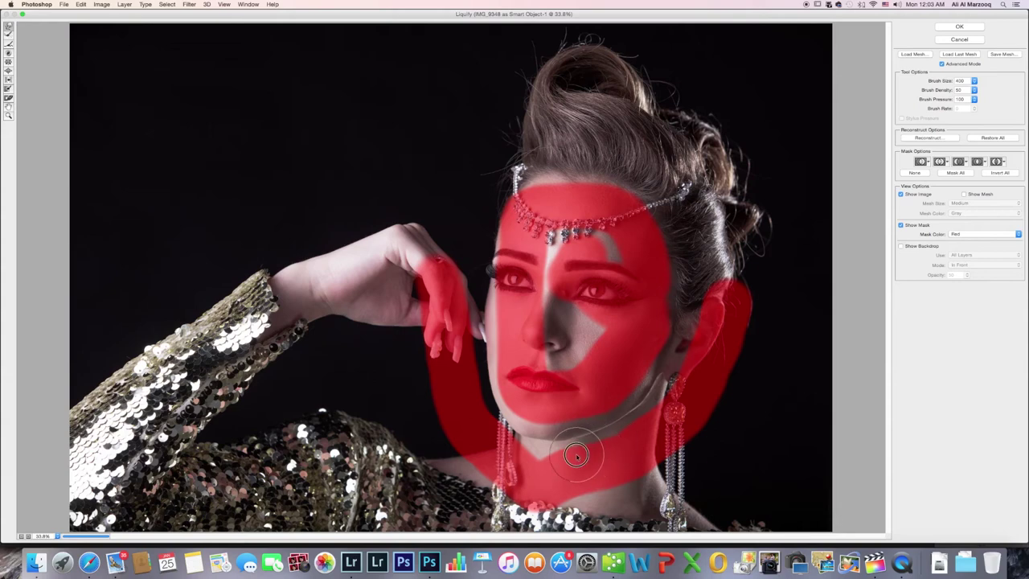
{"action": "left_click_drag", "start_coordinate": [533, 424], "coordinate": [570, 458]}
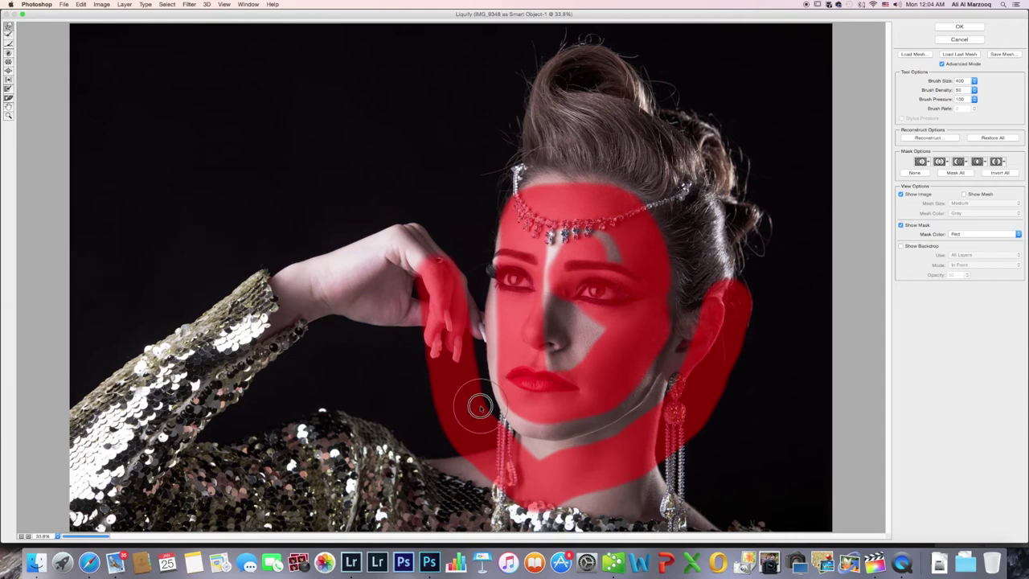
{"action": "left_click_drag", "start_coordinate": [480, 406], "coordinate": [504, 434]}
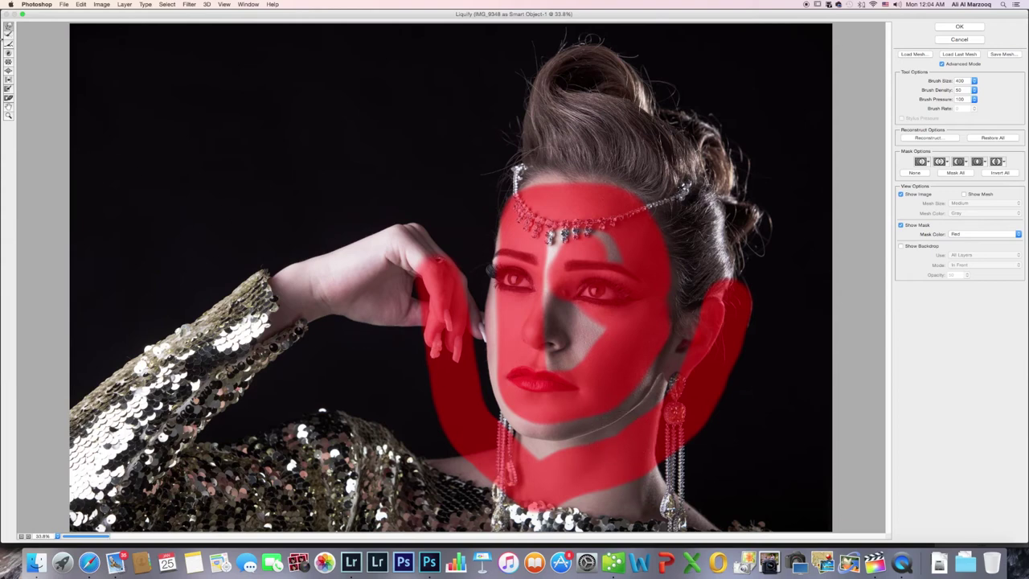
Thaw the freeze mask over the face, neck, ear and hand with a size 700 brush.
{"action": "left_click", "coordinate": [8, 98]}
{"action": "mouse_move", "coordinate": [534, 230]}
{"action": "left_mouse_down"}
{"action": "mouse_move", "coordinate": [595, 233]}
{"action": "mouse_move", "coordinate": [546, 306]}
{"action": "mouse_move", "coordinate": [599, 348]}
{"action": "left_mouse_up"}
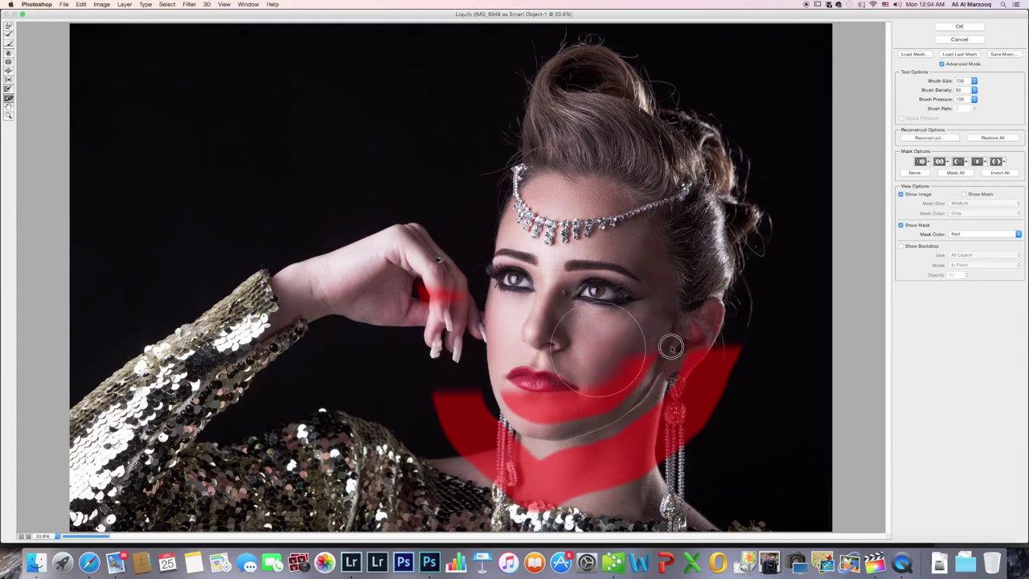
{"action": "mouse_move", "coordinate": [672, 347]}
{"action": "left_mouse_down"}
{"action": "mouse_move", "coordinate": [610, 365]}
{"action": "mouse_move", "coordinate": [375, 292]}
{"action": "mouse_move", "coordinate": [554, 428]}
{"action": "mouse_move", "coordinate": [531, 448]}
{"action": "mouse_move", "coordinate": [538, 419]}
{"action": "mouse_move", "coordinate": [431, 449]}
{"action": "mouse_move", "coordinate": [591, 468]}
{"action": "mouse_move", "coordinate": [632, 440]}
{"action": "left_mouse_up"}
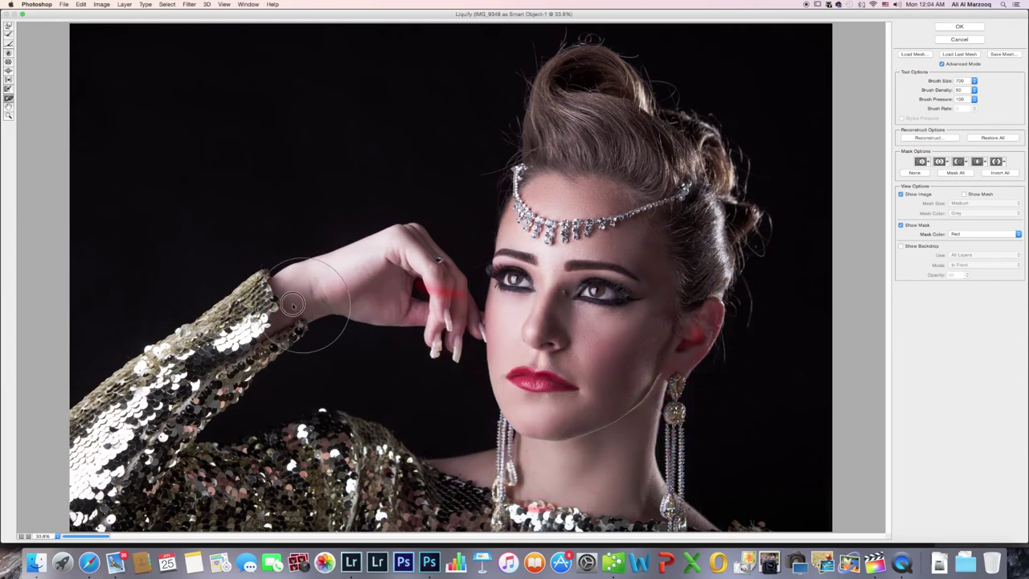
{"action": "mouse_move", "coordinate": [293, 303]}
{"action": "left_mouse_down"}
{"action": "mouse_move", "coordinate": [409, 340]}
{"action": "mouse_move", "coordinate": [459, 321]}
{"action": "left_mouse_up"}
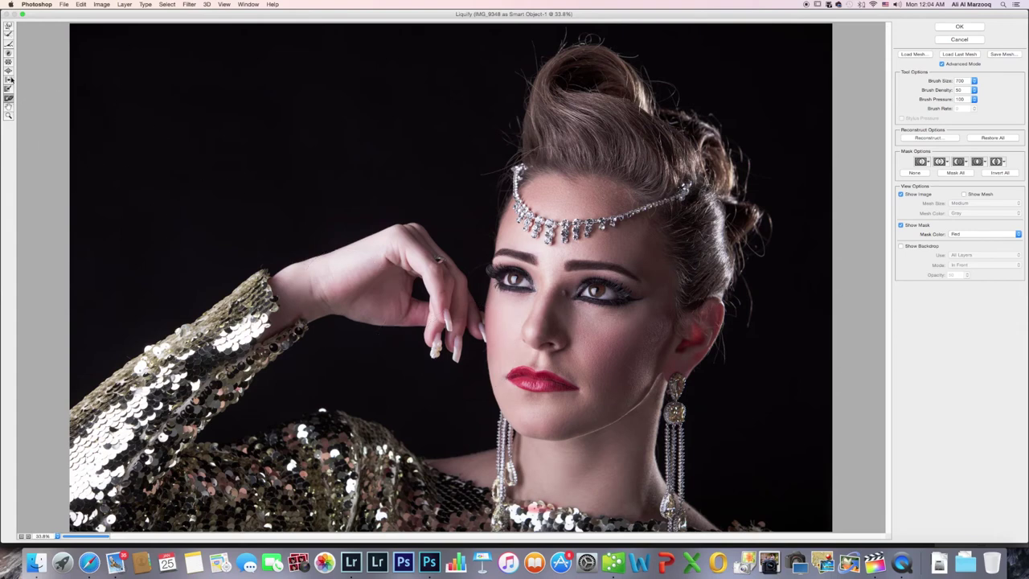
Paint a freeze mask around the lips with a size 125 brush.
{"action": "key", "text": "bracketleft"}
{"action": "key", "text": "bracketleft"}
{"action": "key", "text": "bracketleft"}
{"action": "key", "text": "bracketleft"}
{"action": "mouse_move", "coordinate": [500, 363]}
{"action": "left_mouse_down"}
{"action": "mouse_move", "coordinate": [561, 362]}
{"action": "mouse_move", "coordinate": [594, 398]}
{"action": "mouse_move", "coordinate": [504, 396]}
{"action": "mouse_move", "coordinate": [502, 383]}
{"action": "mouse_move", "coordinate": [553, 381]}
{"action": "mouse_move", "coordinate": [543, 373]}
{"action": "mouse_move", "coordinate": [553, 376]}
{"action": "mouse_move", "coordinate": [530, 388]}
{"action": "mouse_move", "coordinate": [574, 386]}
{"action": "mouse_move", "coordinate": [511, 398]}
{"action": "mouse_move", "coordinate": [586, 394]}
{"action": "mouse_move", "coordinate": [518, 352]}
{"action": "left_mouse_up"}
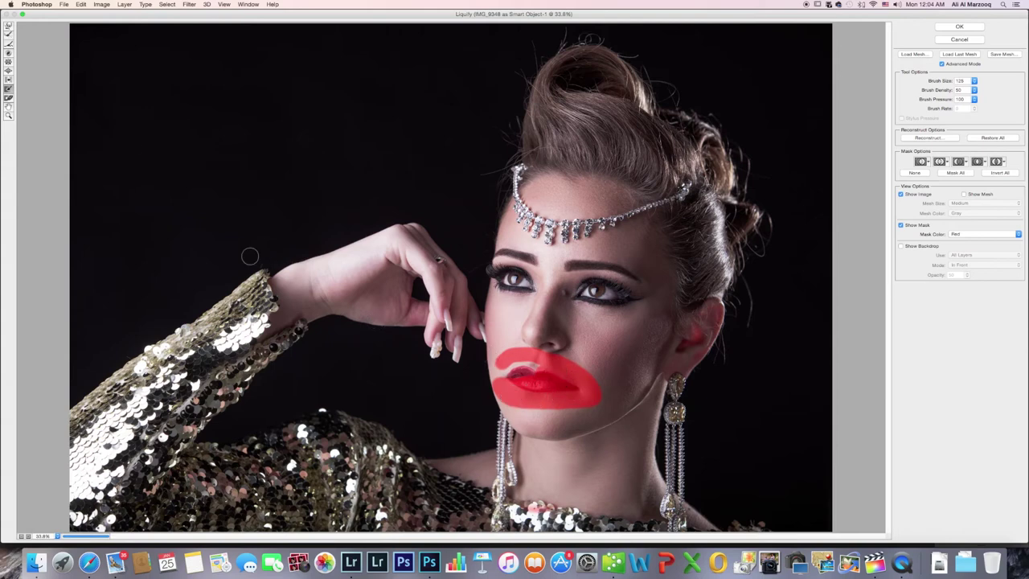
Thaw the mask around the lips with a size 700 brush and apply the Liquify filter.
{"action": "left_click", "coordinate": [8, 27]}
{"action": "left_click", "coordinate": [9, 62]}
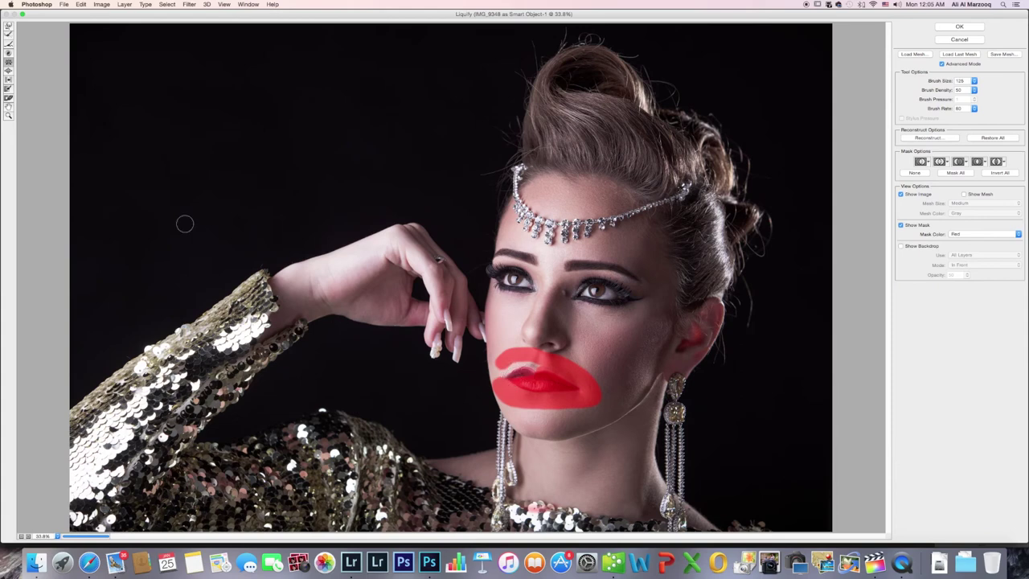
{"action": "left_click", "coordinate": [9, 96]}
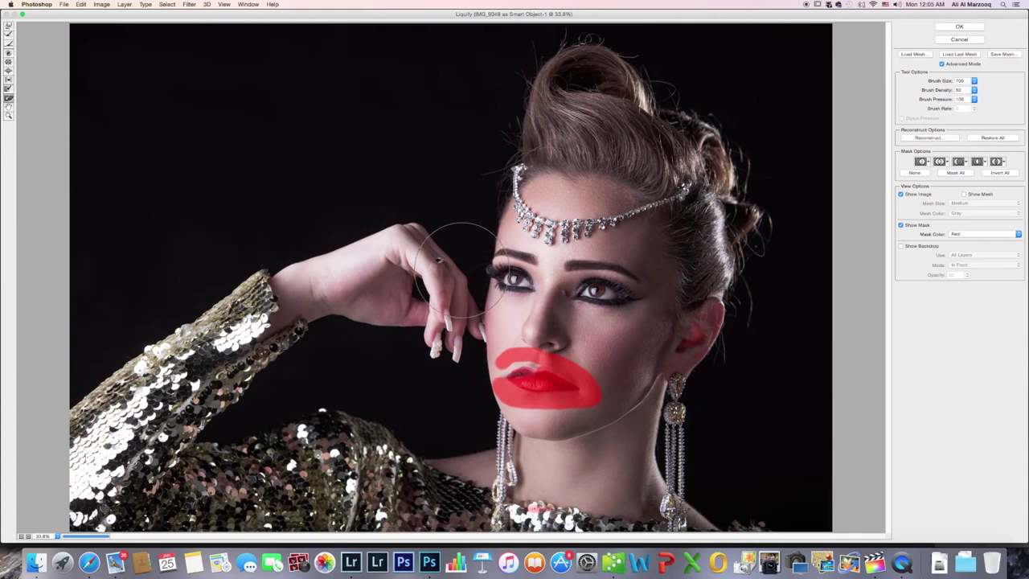
{"action": "mouse_move", "coordinate": [486, 362]}
{"action": "left_mouse_down"}
{"action": "mouse_move", "coordinate": [466, 379]}
{"action": "mouse_move", "coordinate": [554, 383]}
{"action": "left_mouse_up"}
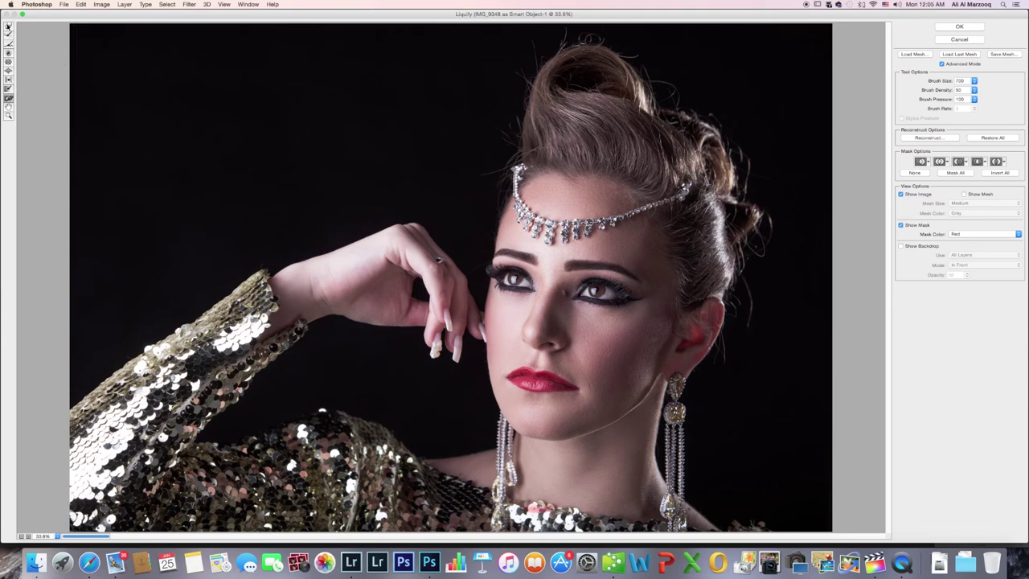
{"action": "left_click", "coordinate": [8, 27]}
{"action": "left_click", "coordinate": [960, 27]}
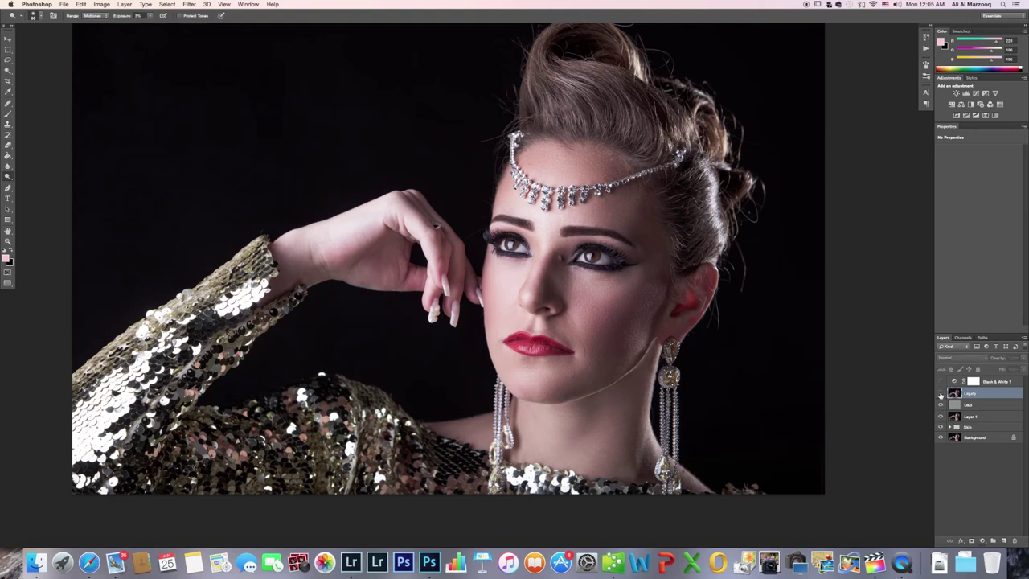
Compare the face contour before and after by repeatedly switching the Liquify layer's visibility off and on.
{"action": "left_click", "coordinate": [941, 393]}
{"action": "left_click", "coordinate": [941, 393]}
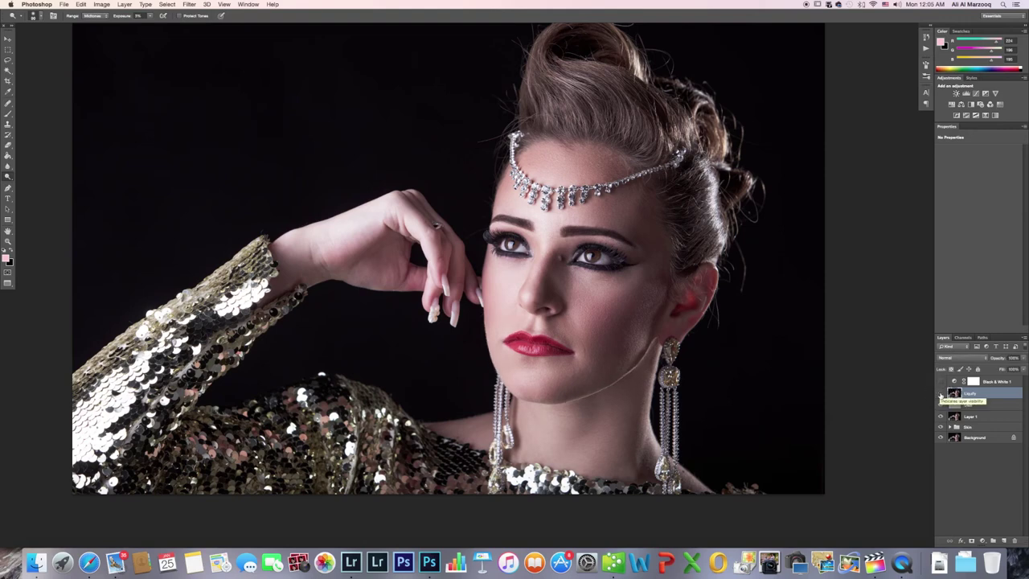
{"action": "left_click", "coordinate": [941, 393]}
{"action": "left_click", "coordinate": [940, 393]}
{"action": "left_click", "coordinate": [940, 393]}
{"action": "left_click", "coordinate": [940, 393]}
{"action": "left_click", "coordinate": [940, 393]}
{"action": "left_click", "coordinate": [941, 393]}
{"action": "left_click", "coordinate": [940, 393]}
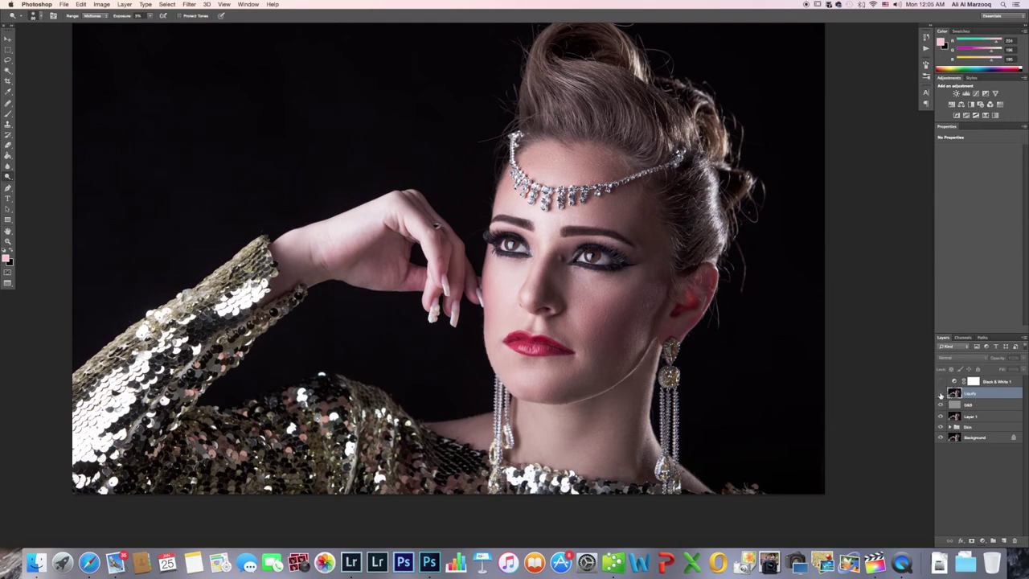
{"action": "left_click", "coordinate": [940, 393]}
{"action": "left_click", "coordinate": [941, 393]}
{"action": "left_click", "coordinate": [940, 393]}
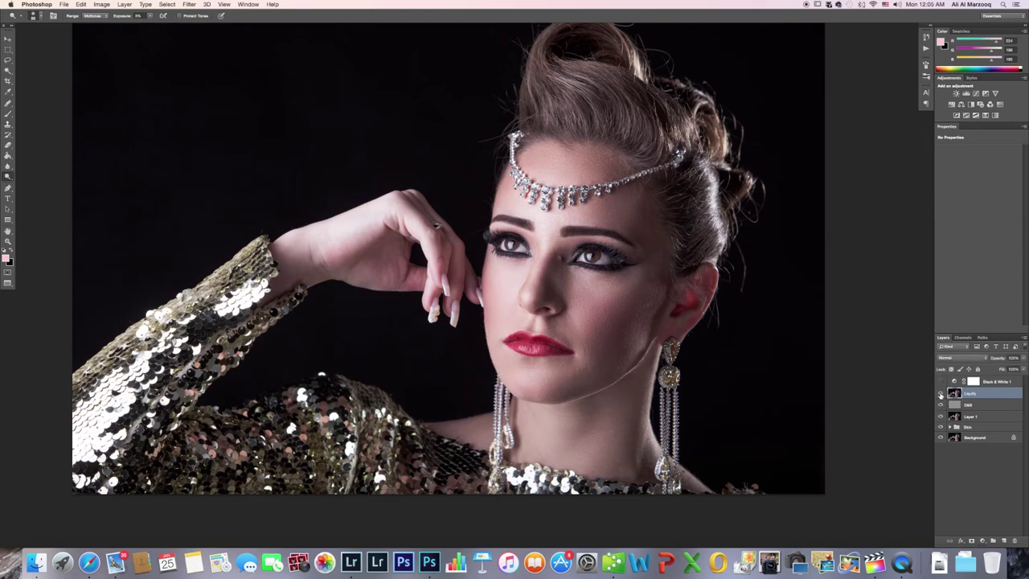
{"action": "left_click", "coordinate": [941, 393]}
{"action": "left_click", "coordinate": [941, 393]}
{"action": "left_click", "coordinate": [940, 393]}
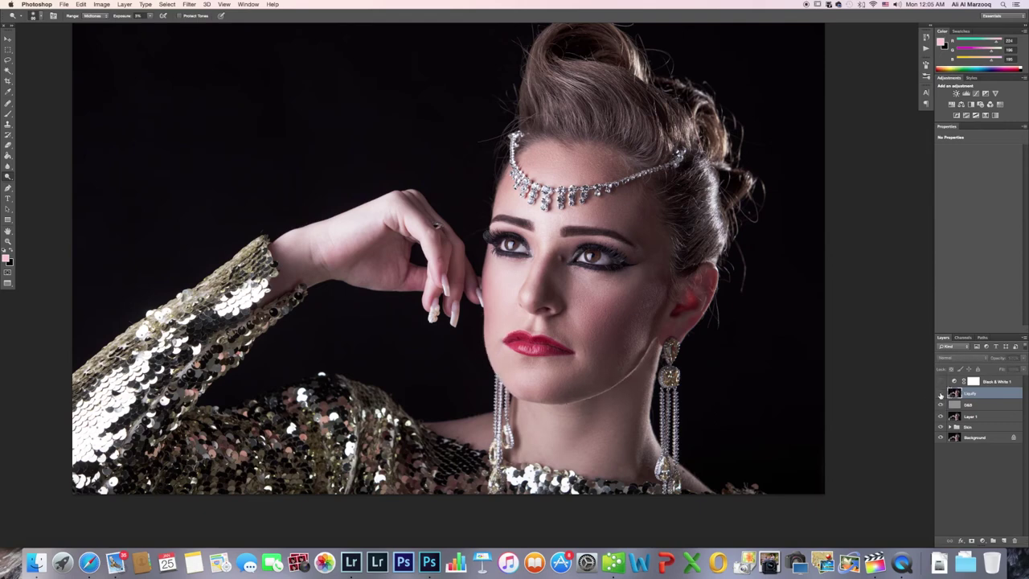
{"action": "left_click", "coordinate": [940, 393]}
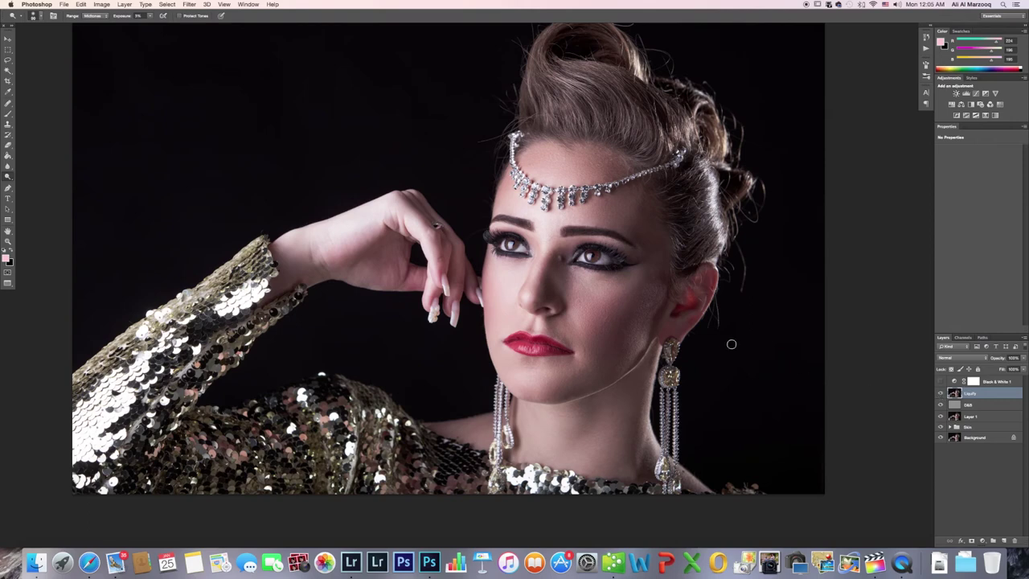
Duplicate the Liquify layer and rename the copy Hair.
{"action": "scroll", "coordinate": [732, 344], "scroll_direction": "up", "scroll_amount": 3}
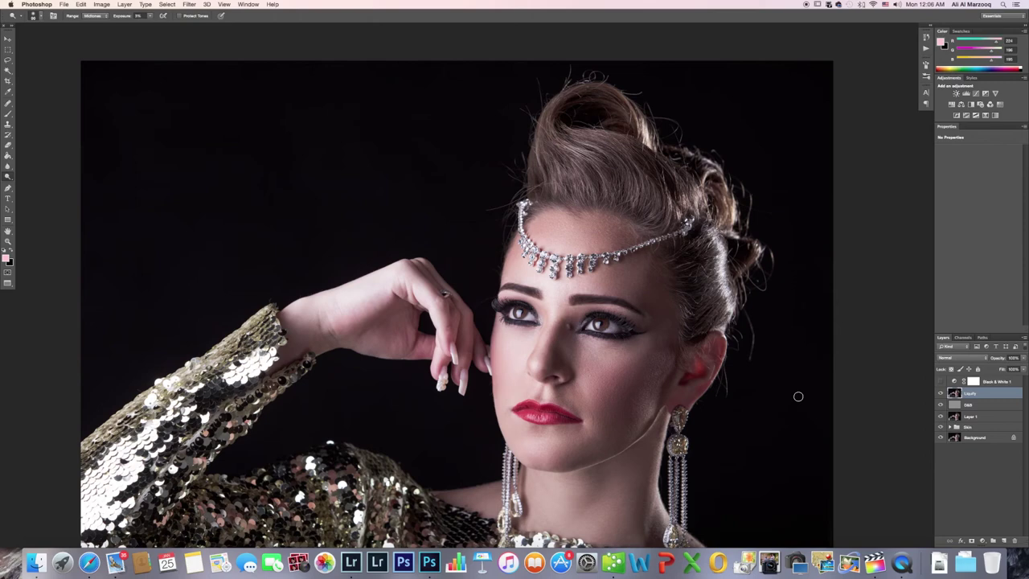
{"action": "key", "text": "super+j"}
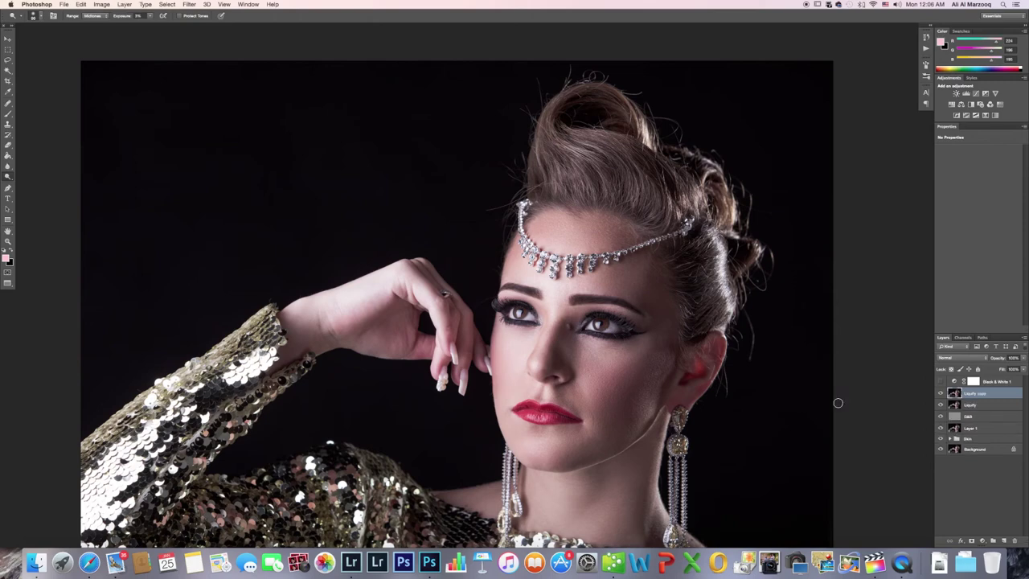
{"action": "double_click", "coordinate": [969, 398]}
{"action": "type", "text": "E"}
Clone dark background over the stray hairs above the headpiece's outer end with a small Clone Stamp brush.
{"action": "left_click", "coordinate": [8, 125]}
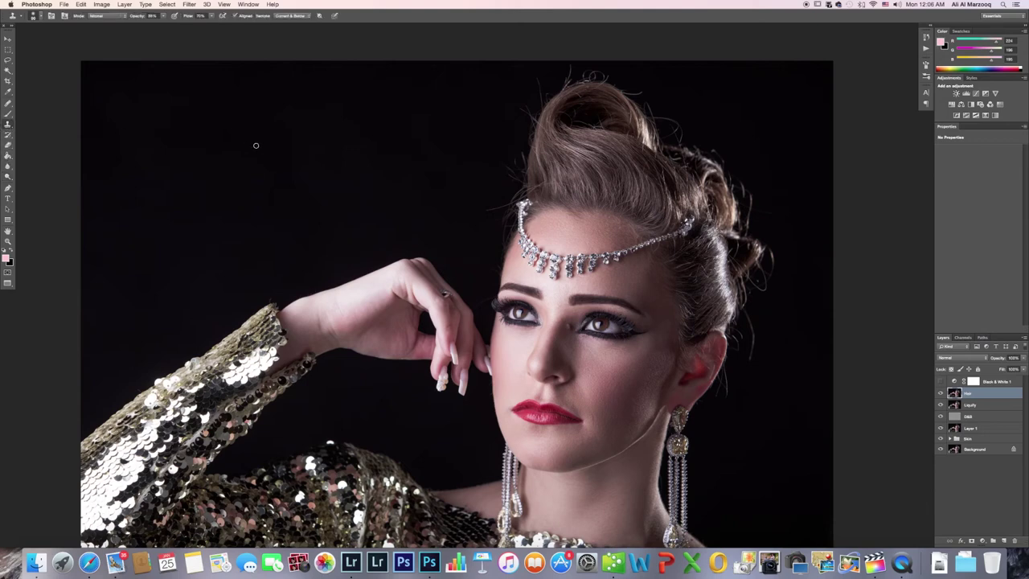
{"action": "scroll", "coordinate": [255, 146], "scroll_direction": "up", "scroll_amount": 5}
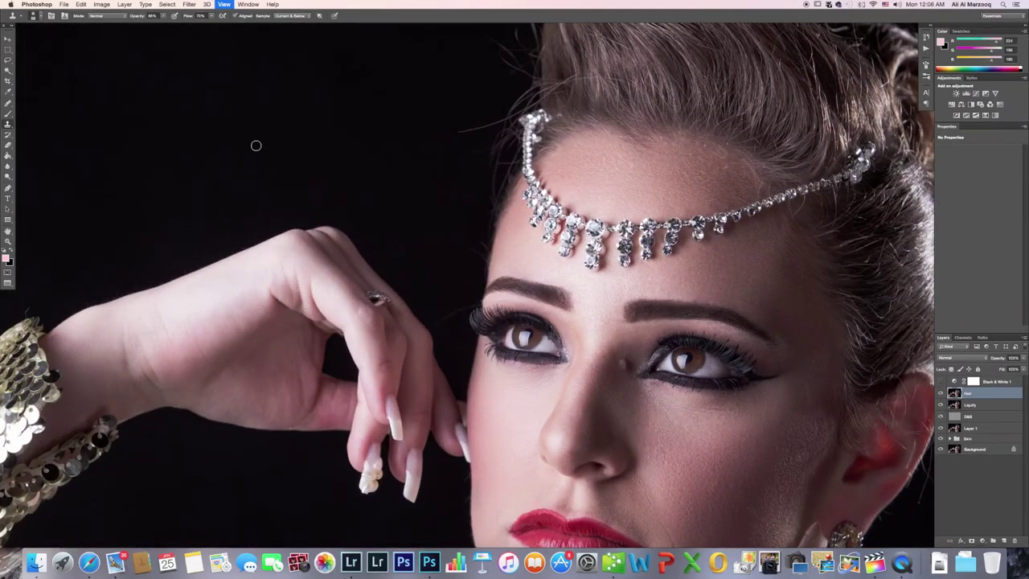
{"action": "scroll", "coordinate": [256, 146], "scroll_direction": "up", "scroll_amount": 3}
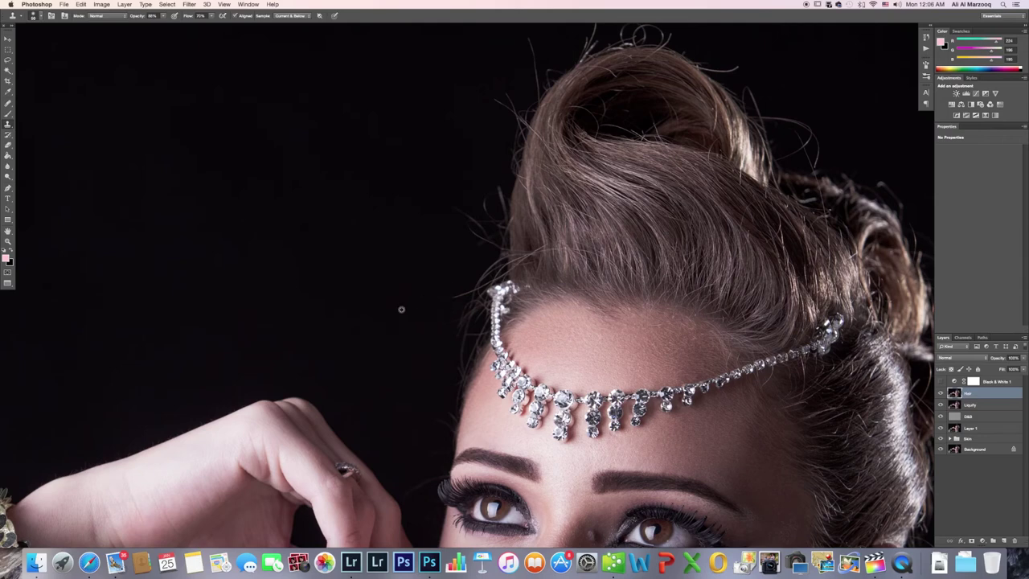
{"action": "key", "text": "bracketright"}
{"action": "key", "text": "bracketright"}
{"action": "key", "text": "bracketright"}
{"action": "key", "text": "bracketleft"}
{"action": "key", "text": "bracketleft"}
{"action": "key", "text": "bracketleft"}
{"action": "key", "text": "bracketright"}
{"action": "key", "text": "bracketright"}
{"action": "key", "text": "bracketright"}
{"action": "key", "text": "bracketleft"}
{"action": "key", "text": "bracketleft"}
{"action": "key", "text": "bracketleft"}
{"action": "key", "text": "bracketright"}
{"action": "key", "text": "bracketright"}
{"action": "key", "text": "bracketright"}
{"action": "key", "text": "bracketleft"}
{"action": "key", "text": "bracketleft"}
{"action": "key", "text": "bracketleft"}
{"action": "key", "text": "bracketright"}
{"action": "key", "text": "bracketright"}
{"action": "key", "text": "bracketright"}
{"action": "key", "text": "bracketleft"}
{"action": "key", "text": "bracketleft"}
{"action": "key", "text": "bracketleft"}
{"action": "key", "text": "bracketright"}
{"action": "key", "text": "bracketright"}
{"action": "key", "text": "bracketright"}
{"action": "key", "text": "bracketleft"}
{"action": "key", "text": "bracketleft"}
{"action": "key", "text": "bracketleft"}
{"action": "key", "text": "bracketright"}
{"action": "key", "text": "bracketright"}
{"action": "key", "text": "bracketright"}
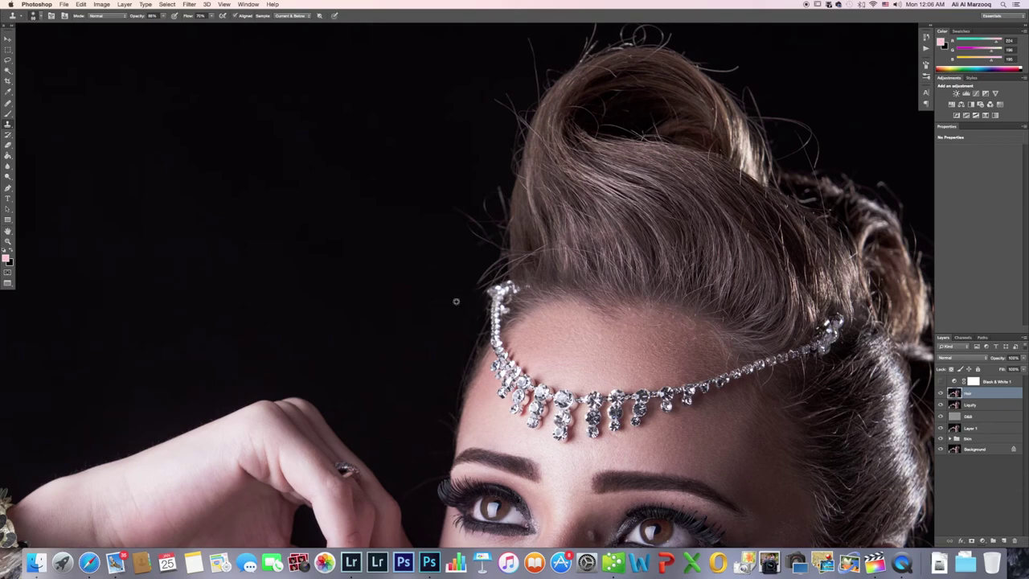
{"action": "left_click", "coordinate": [483, 288]}
{"action": "left_click", "coordinate": [471, 279], "text": "alt"}
{"action": "left_click", "coordinate": [483, 269]}
{"action": "mouse_move", "coordinate": [463, 272]}
{"action": "left_mouse_down"}
{"action": "mouse_move", "coordinate": [498, 268]}
{"action": "mouse_move", "coordinate": [477, 281]}
{"action": "mouse_move", "coordinate": [491, 266]}
{"action": "left_mouse_up"}
{"action": "scroll", "coordinate": [402, 241], "scroll_direction": "up", "scroll_amount": 5}
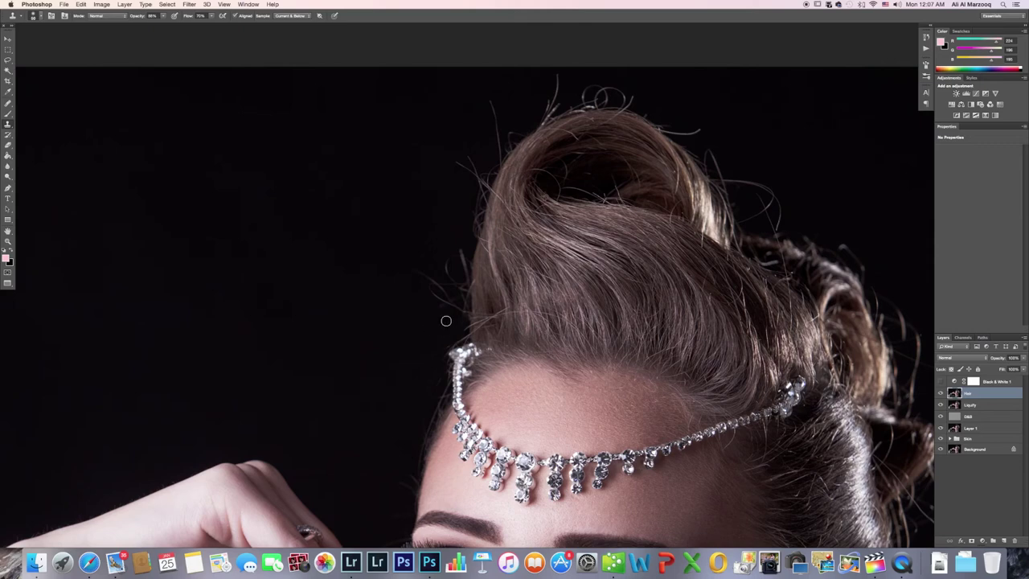
{"action": "mouse_move", "coordinate": [446, 320]}
{"action": "left_mouse_down"}
{"action": "mouse_move", "coordinate": [443, 305]}
{"action": "mouse_move", "coordinate": [457, 305]}
{"action": "mouse_move", "coordinate": [430, 328]}
{"action": "mouse_move", "coordinate": [429, 269]}
{"action": "mouse_move", "coordinate": [440, 300]}
{"action": "left_mouse_up"}
{"action": "mouse_move", "coordinate": [438, 312]}
{"action": "left_mouse_down"}
{"action": "mouse_move", "coordinate": [453, 283]}
{"action": "mouse_move", "coordinate": [437, 287]}
{"action": "mouse_move", "coordinate": [443, 303]}
{"action": "mouse_move", "coordinate": [459, 284]}
{"action": "mouse_move", "coordinate": [443, 266]}
{"action": "mouse_move", "coordinate": [446, 295]}
{"action": "mouse_move", "coordinate": [455, 250]}
{"action": "mouse_move", "coordinate": [464, 279]}
{"action": "mouse_move", "coordinate": [450, 281]}
{"action": "left_mouse_up"}
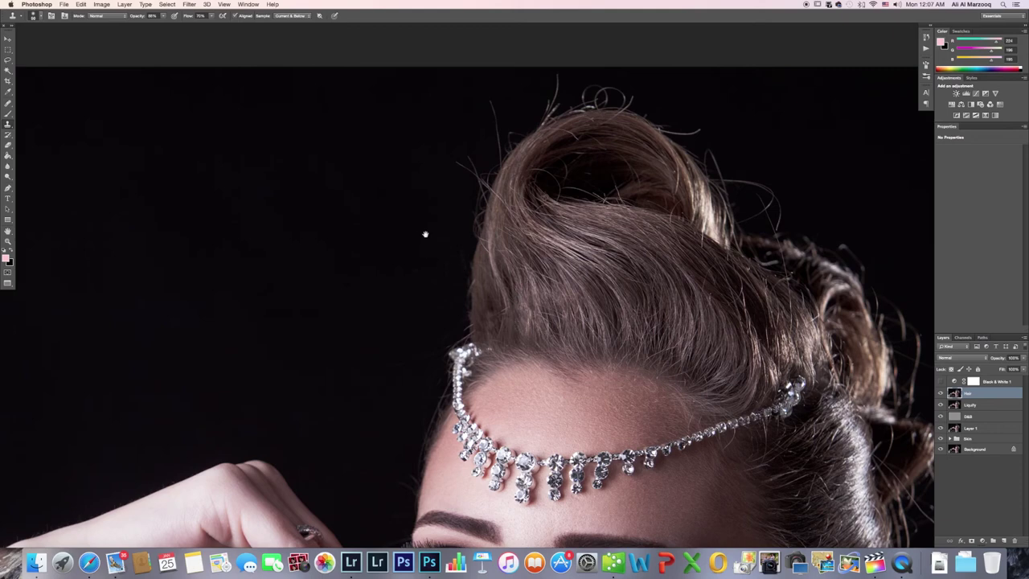
Clone out the flyaway hairs along the front edge of the hair roll, sampling the adjacent dark background.
{"action": "left_click_drag", "start_coordinate": [426, 234], "coordinate": [393, 273]}
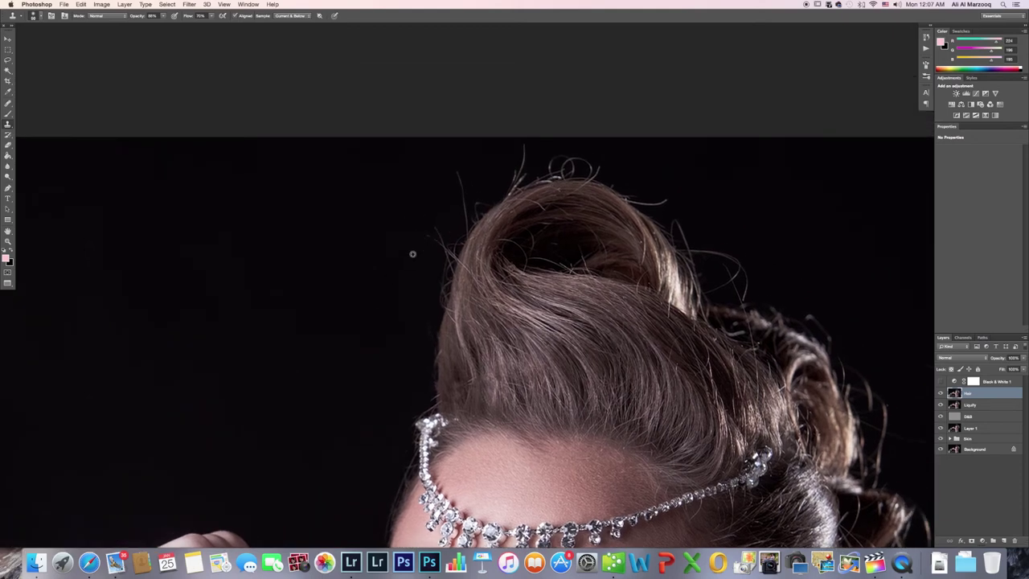
{"action": "left_click", "coordinate": [412, 302], "text": "alt"}
{"action": "key", "text": "bracketright"}
{"action": "key", "text": "bracketright"}
{"action": "left_click_drag", "start_coordinate": [430, 282], "coordinate": [447, 266]}
{"action": "mouse_move", "coordinate": [429, 273]}
{"action": "left_mouse_down"}
{"action": "mouse_move", "coordinate": [452, 247]}
{"action": "mouse_move", "coordinate": [441, 271]}
{"action": "left_mouse_up"}
{"action": "left_click_drag", "start_coordinate": [440, 256], "coordinate": [432, 238]}
{"action": "left_click_drag", "start_coordinate": [456, 243], "coordinate": [455, 238]}
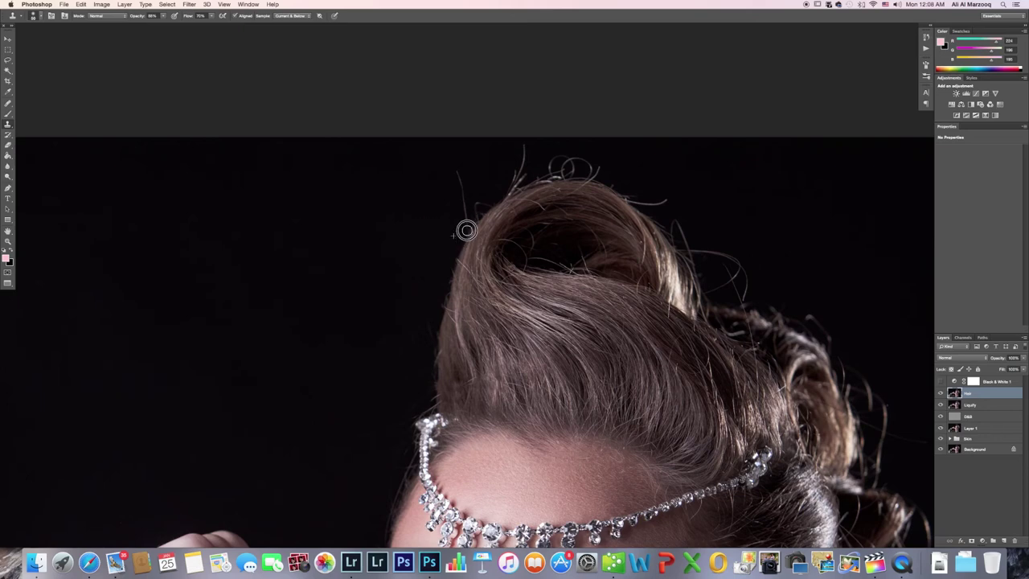
{"action": "left_click", "coordinate": [464, 233], "text": "alt"}
{"action": "left_click_drag", "start_coordinate": [465, 233], "coordinate": [458, 183]}
Adjust the Clone Stamp brush size and remove the curled flyaway hairs on top of the hair roll.
{"action": "key", "text": "bracketright"}
{"action": "key", "text": "bracketright"}
{"action": "key", "text": "bracketleft"}
{"action": "key", "text": "bracketleft"}
{"action": "key", "text": "bracketright"}
{"action": "key", "text": "bracketright"}
{"action": "key", "text": "bracketleft"}
{"action": "key", "text": "bracketleft"}
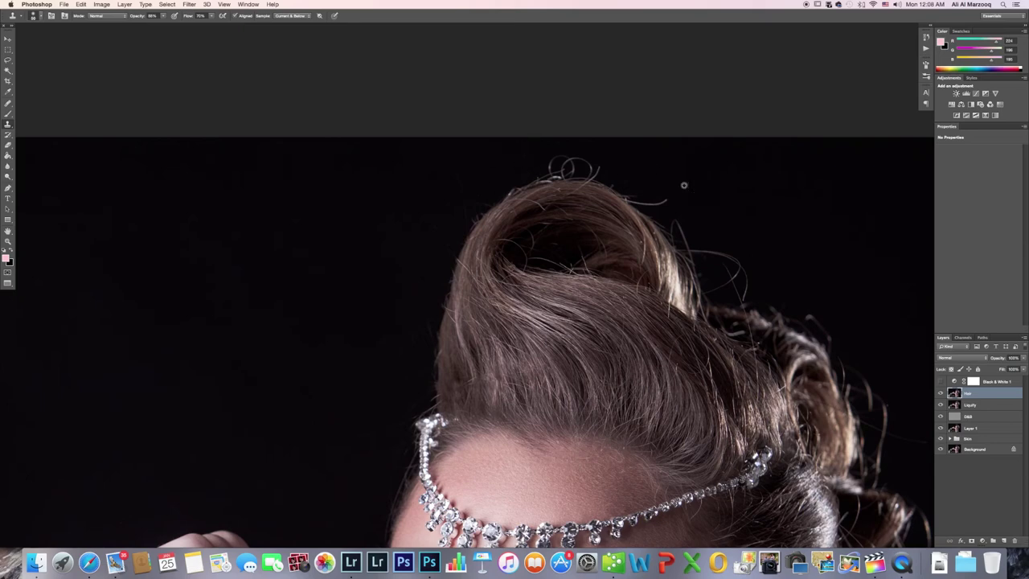
{"action": "key", "text": "bracketright"}
{"action": "key", "text": "bracketright"}
{"action": "key", "text": "bracketleft"}
{"action": "key", "text": "bracketleft"}
{"action": "key", "text": "bracketright"}
{"action": "key", "text": "bracketright"}
{"action": "key", "text": "bracketleft"}
{"action": "key", "text": "bracketleft"}
{"action": "key", "text": "bracketleft"}
{"action": "key", "text": "bracketleft"}
{"action": "key", "text": "bracketleft"}
{"action": "key", "text": "bracketleft"}
{"action": "key", "text": "bracketleft"}
{"action": "key", "text": "bracketleft"}
{"action": "key", "text": "bracketleft"}
{"action": "key", "text": "bracketright"}
{"action": "key", "text": "bracketright"}
{"action": "left_click", "coordinate": [620, 166], "text": "alt"}
{"action": "left_click", "coordinate": [572, 162]}
{"action": "mouse_move", "coordinate": [572, 162]}
{"action": "left_mouse_down"}
{"action": "mouse_move", "coordinate": [557, 156]}
{"action": "mouse_move", "coordinate": [604, 158]}
{"action": "mouse_move", "coordinate": [549, 166]}
{"action": "left_mouse_up"}
{"action": "key", "text": "bracketleft"}
{"action": "key", "text": "bracketleft"}
{"action": "key", "text": "bracketleft"}
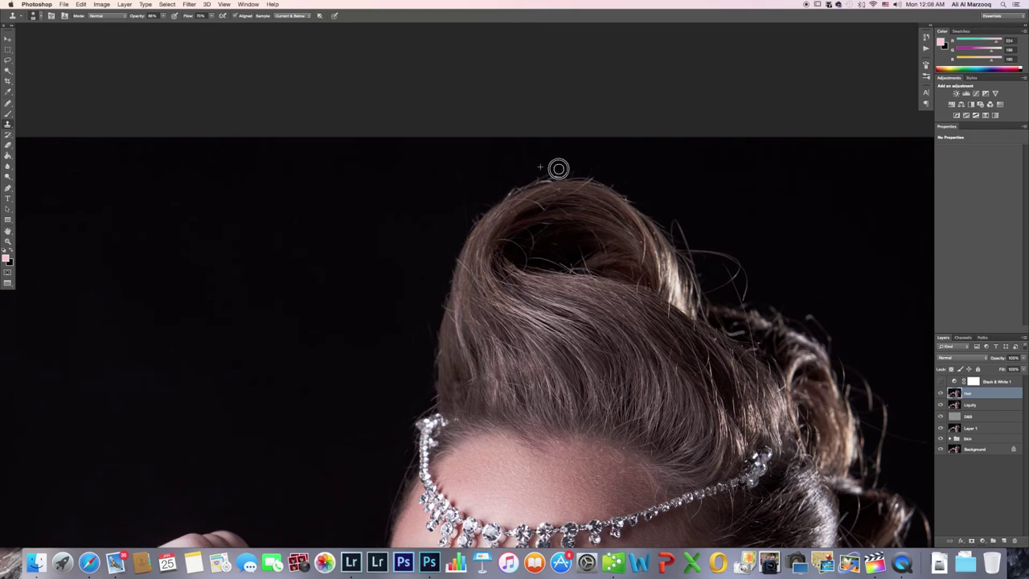
Clone out the loose looping strands behind the hair roll with nearby dark background.
{"action": "scroll", "coordinate": [648, 202], "scroll_direction": "right", "scroll_amount": 5}
{"action": "scroll", "coordinate": [648, 202], "scroll_direction": "down", "scroll_amount": 1}
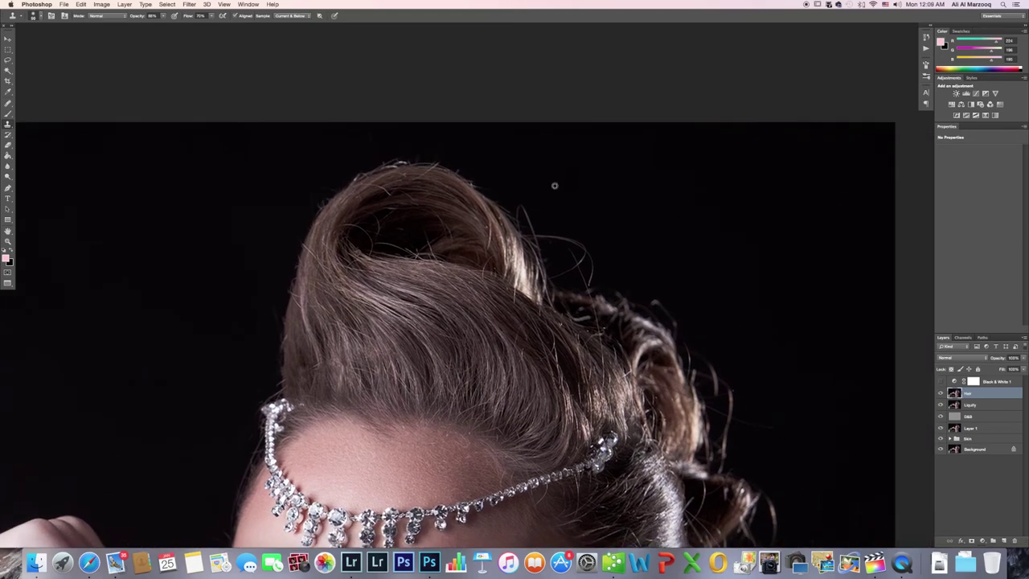
{"action": "mouse_move", "coordinate": [524, 206]}
{"action": "left_mouse_down"}
{"action": "mouse_move", "coordinate": [520, 214]}
{"action": "mouse_move", "coordinate": [533, 211]}
{"action": "mouse_move", "coordinate": [536, 222]}
{"action": "mouse_move", "coordinate": [581, 207]}
{"action": "mouse_move", "coordinate": [549, 232]}
{"action": "mouse_move", "coordinate": [557, 239]}
{"action": "mouse_move", "coordinate": [598, 246]}
{"action": "mouse_move", "coordinate": [542, 232]}
{"action": "mouse_move", "coordinate": [598, 221]}
{"action": "mouse_move", "coordinate": [590, 278]}
{"action": "mouse_move", "coordinate": [606, 255]}
{"action": "mouse_move", "coordinate": [571, 258]}
{"action": "mouse_move", "coordinate": [561, 273]}
{"action": "mouse_move", "coordinate": [581, 252]}
{"action": "mouse_move", "coordinate": [583, 280]}
{"action": "mouse_move", "coordinate": [585, 270]}
{"action": "left_mouse_up"}
{"action": "left_click", "coordinate": [611, 229], "text": "alt"}
{"action": "scroll", "coordinate": [687, 229], "scroll_direction": "right", "scroll_amount": 5}
{"action": "scroll", "coordinate": [687, 229], "scroll_direction": "down", "scroll_amount": 2}
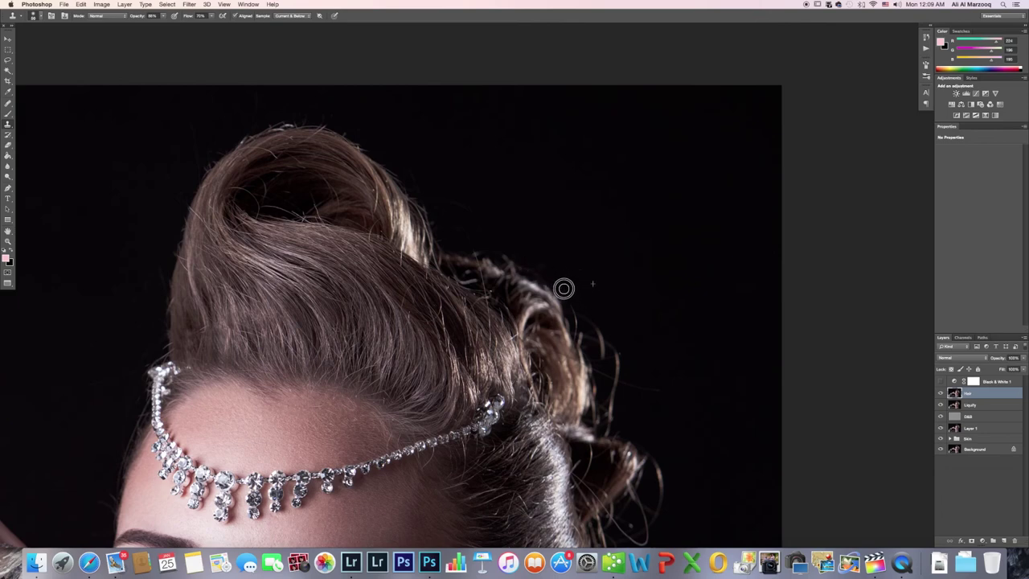
Clone dark background over the loose strands sticking out behind the back curls.
{"action": "scroll", "coordinate": [625, 262], "scroll_direction": "right", "scroll_amount": 5}
{"action": "scroll", "coordinate": [626, 262], "scroll_direction": "down", "scroll_amount": 3}
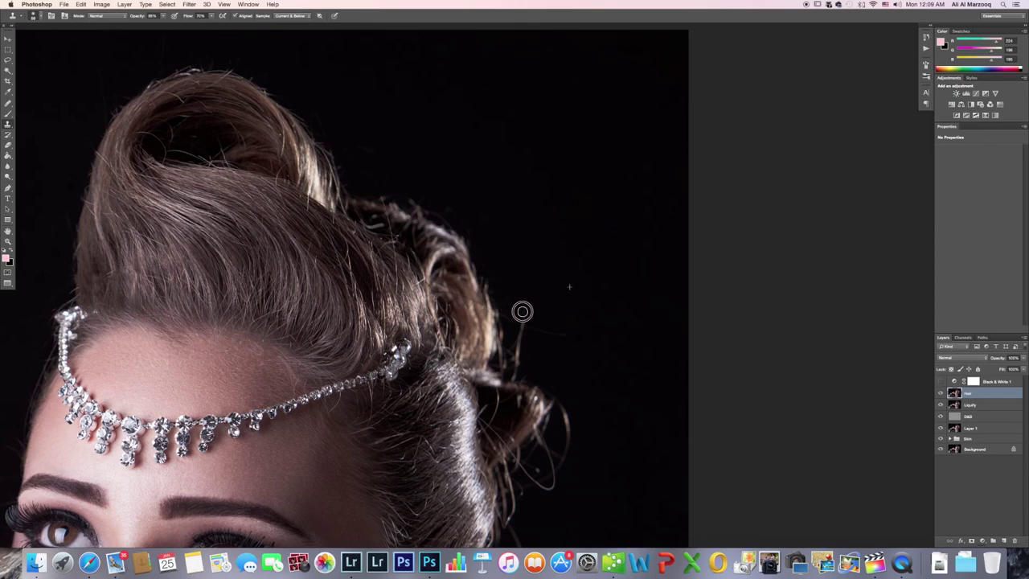
{"action": "left_click_drag", "start_coordinate": [550, 278], "coordinate": [516, 215]}
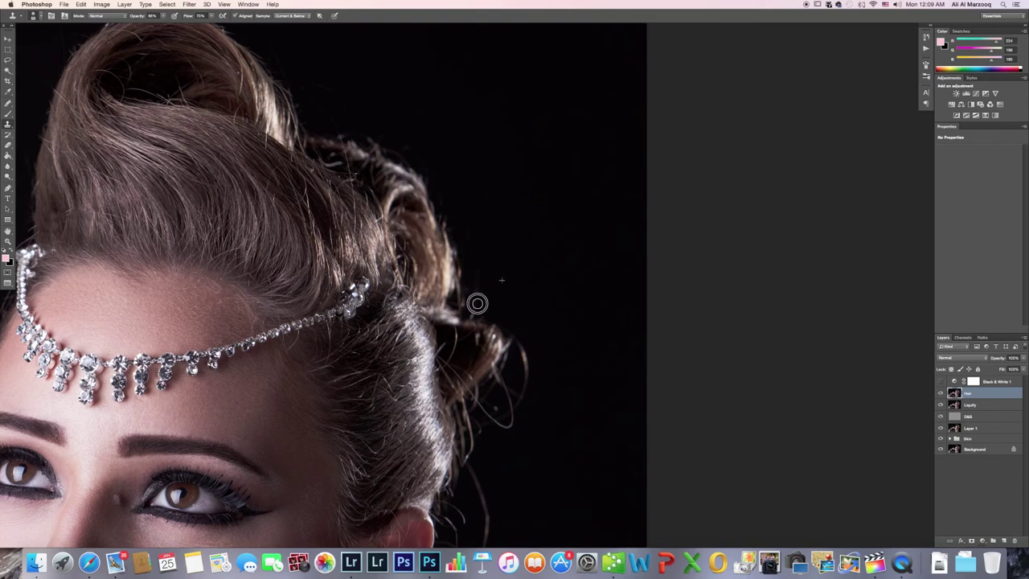
Clone out the looping strand around the lower curl and the long loose hair hanging behind the head.
{"action": "scroll", "coordinate": [510, 257], "scroll_direction": "down", "scroll_amount": 3}
{"action": "scroll", "coordinate": [509, 258], "scroll_direction": "right", "scroll_amount": 2}
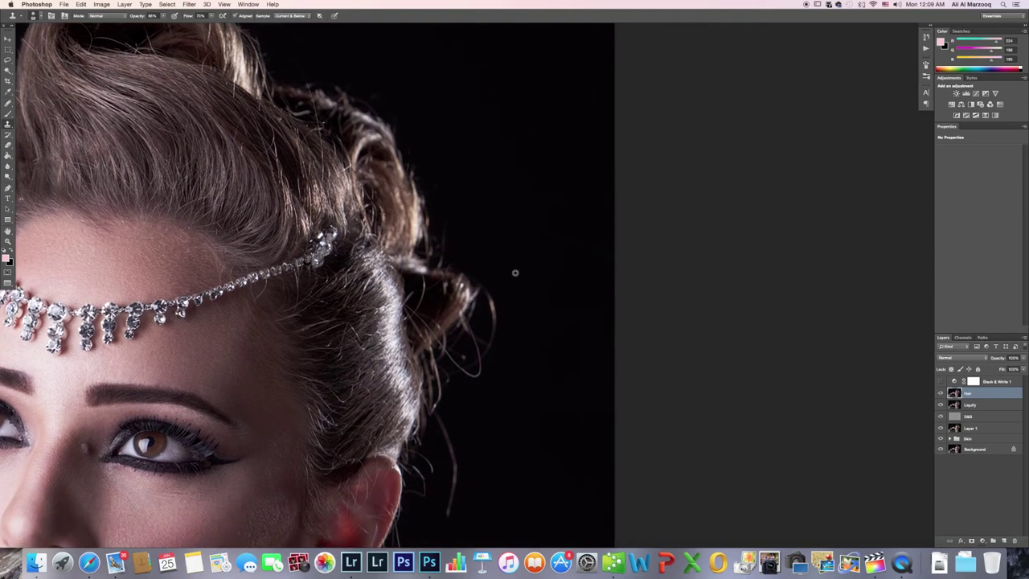
{"action": "mouse_move", "coordinate": [490, 299]}
{"action": "left_mouse_down"}
{"action": "mouse_move", "coordinate": [498, 350]}
{"action": "mouse_move", "coordinate": [487, 282]}
{"action": "mouse_move", "coordinate": [447, 278]}
{"action": "mouse_move", "coordinate": [449, 317]}
{"action": "mouse_move", "coordinate": [449, 298]}
{"action": "mouse_move", "coordinate": [439, 290]}
{"action": "mouse_move", "coordinate": [438, 300]}
{"action": "mouse_move", "coordinate": [450, 316]}
{"action": "mouse_move", "coordinate": [431, 299]}
{"action": "mouse_move", "coordinate": [446, 328]}
{"action": "left_mouse_up"}
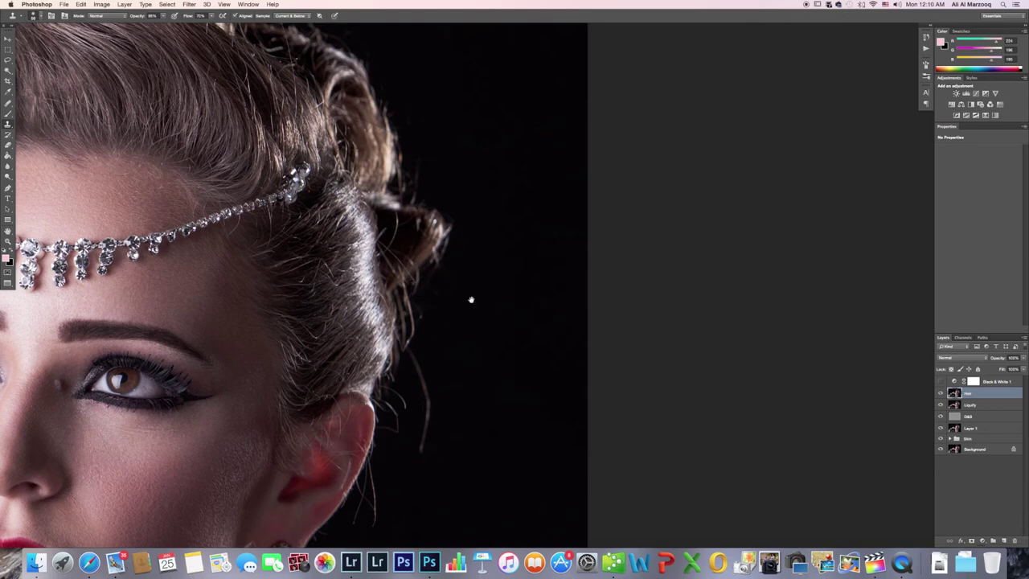
{"action": "mouse_move", "coordinate": [471, 299]}
{"action": "left_mouse_down"}
{"action": "mouse_move", "coordinate": [464, 322]}
{"action": "mouse_move", "coordinate": [443, 267]}
{"action": "mouse_move", "coordinate": [379, 291]}
{"action": "mouse_move", "coordinate": [390, 367]}
{"action": "left_mouse_up"}
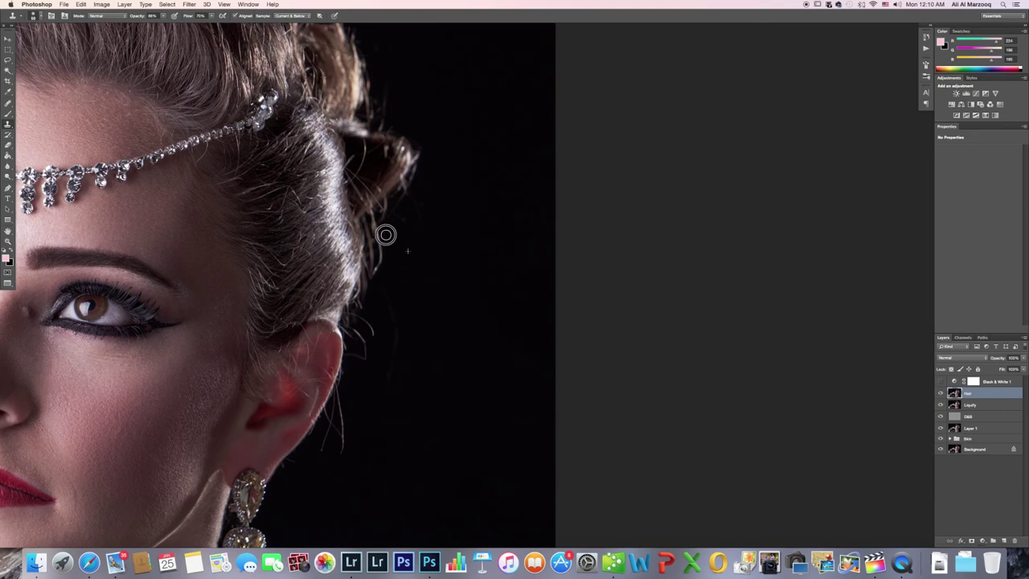
Adjust the Clone Stamp brush size and thin out the stray hairs along the back of the head above the ear.
{"action": "key", "text": "["}
{"action": "key", "text": "["}
{"action": "key", "text": "["}
{"action": "key", "text": "["}
{"action": "key", "text": "]"}
{"action": "key", "text": "]"}
{"action": "key", "text": "]"}
{"action": "key", "text": "]"}
Clone out the fine curved hairs sticking out behind the top of the ear.
{"action": "scroll", "coordinate": [410, 257], "scroll_direction": "down", "scroll_amount": 5}
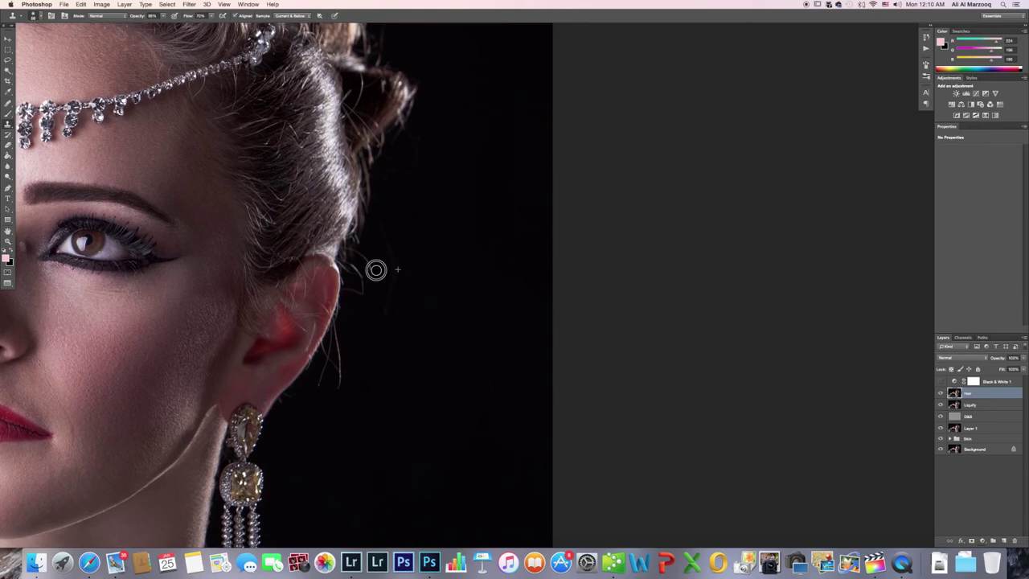
{"action": "mouse_move", "coordinate": [377, 268]}
{"action": "left_mouse_down"}
{"action": "mouse_move", "coordinate": [355, 295]}
{"action": "mouse_move", "coordinate": [351, 283]}
{"action": "mouse_move", "coordinate": [388, 302]}
{"action": "mouse_move", "coordinate": [397, 293]}
{"action": "mouse_move", "coordinate": [347, 266]}
{"action": "mouse_move", "coordinate": [428, 277]}
{"action": "left_mouse_up"}
{"action": "key", "text": "bracketleft"}
{"action": "key", "text": "bracketleft"}
{"action": "key", "text": "bracketleft"}
{"action": "mouse_move", "coordinate": [393, 326]}
{"action": "left_mouse_down"}
{"action": "mouse_move", "coordinate": [375, 321]}
{"action": "mouse_move", "coordinate": [374, 309]}
{"action": "left_mouse_up"}
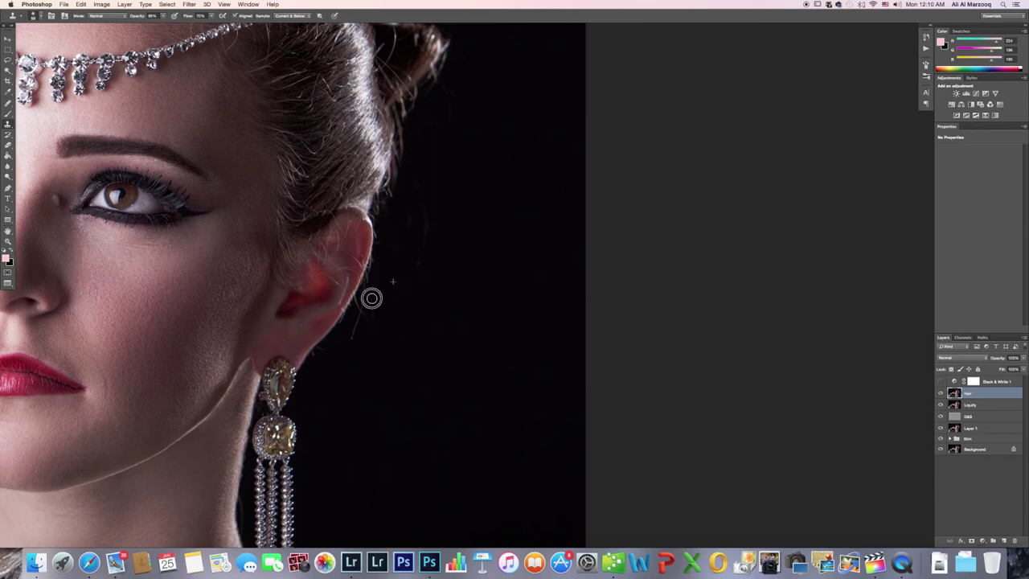
Remove the remaining thin hairs beside the lower ear with a smaller Clone Stamp brush, sampling the adjacent dark background.
{"action": "key", "text": "bracketleft"}
{"action": "key", "text": "bracketleft"}
{"action": "key", "text": "bracketleft"}
{"action": "left_click", "coordinate": [397, 323], "text": "alt"}
{"action": "mouse_move", "coordinate": [356, 340]}
{"action": "left_mouse_down"}
{"action": "mouse_move", "coordinate": [375, 265]}
{"action": "mouse_move", "coordinate": [394, 277]}
{"action": "left_mouse_up"}
{"action": "scroll", "coordinate": [403, 318], "scroll_direction": "left", "scroll_amount": 10}
{"action": "scroll", "coordinate": [432, 305], "scroll_direction": "down", "scroll_amount": 3}
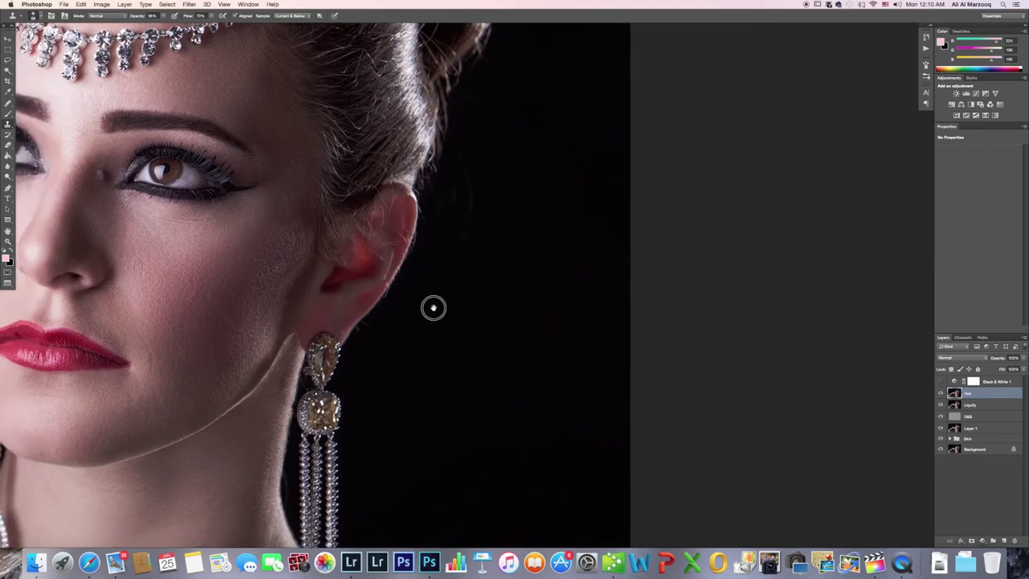
Clone out the stray hairs crossing the dark opening of the hair roll with a smaller brush.
{"action": "scroll", "coordinate": [505, 289], "scroll_direction": "right", "scroll_amount": 6}
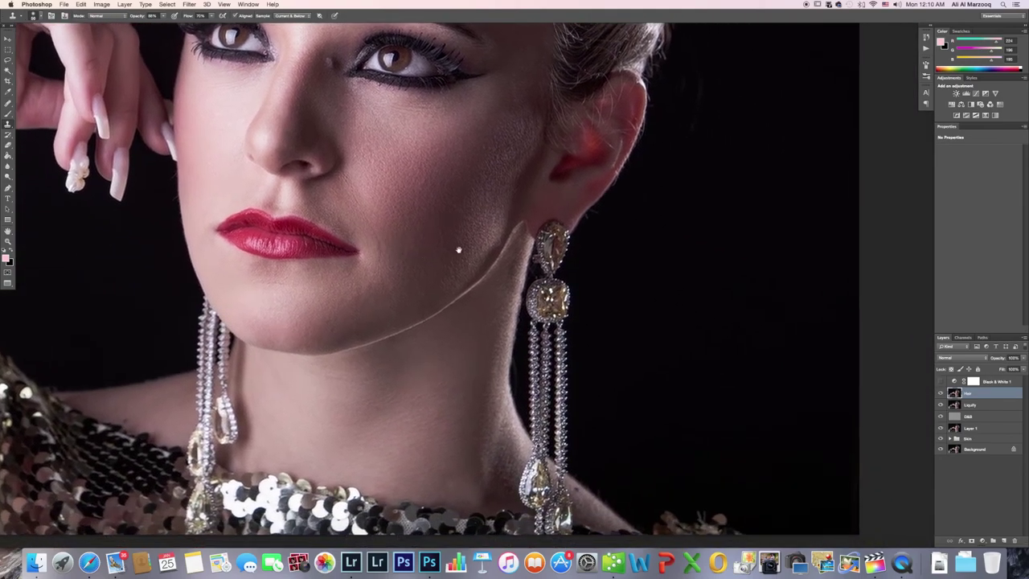
{"action": "scroll", "coordinate": [459, 242], "scroll_direction": "up", "scroll_amount": 10}
{"action": "scroll", "coordinate": [502, 265], "scroll_direction": "up", "scroll_amount": 5}
{"action": "scroll", "coordinate": [535, 246], "scroll_direction": "right", "scroll_amount": 3}
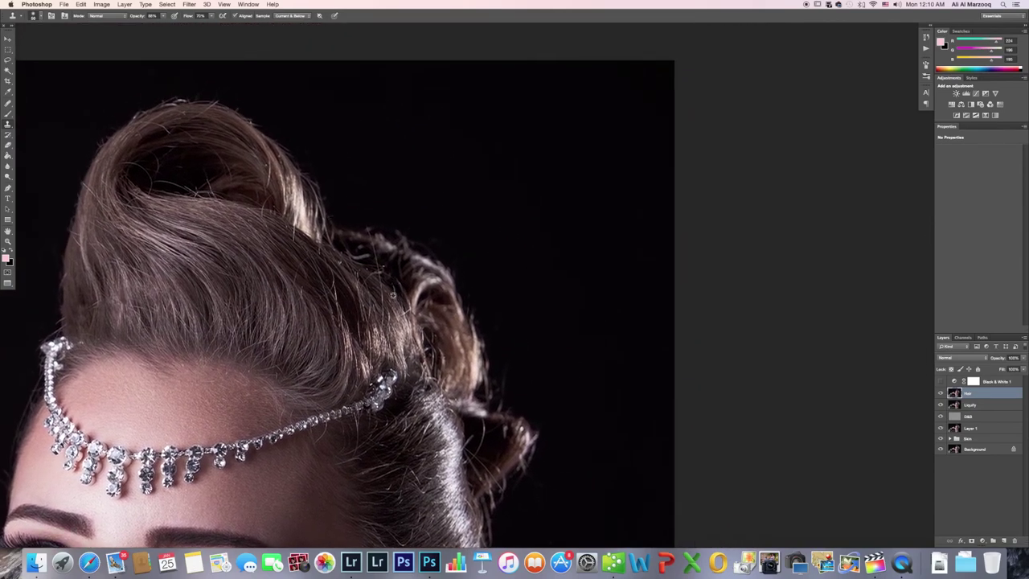
{"action": "key", "text": "bracketleft"}
{"action": "key", "text": "bracketleft"}
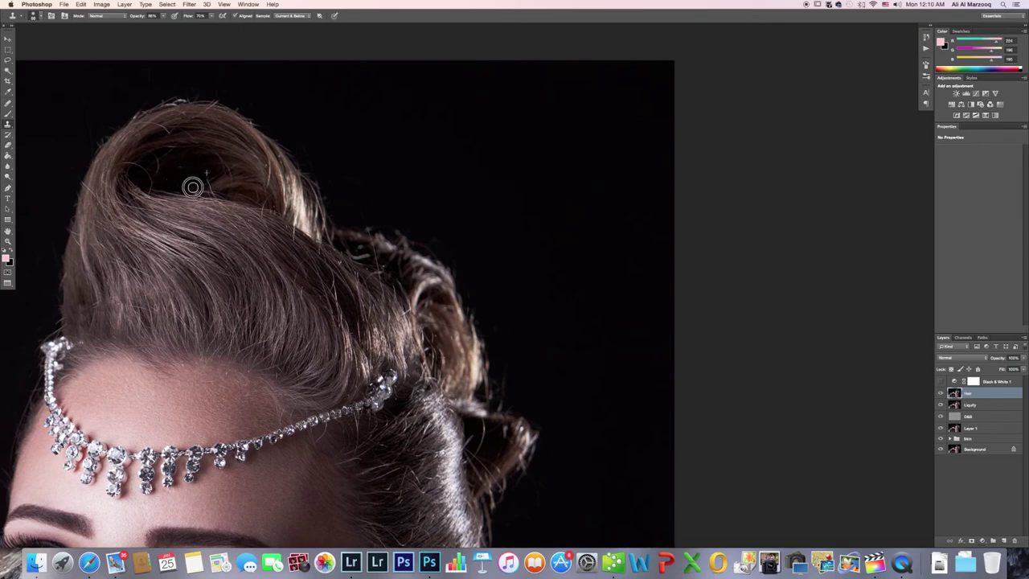
{"action": "key", "text": "bracketleft"}
{"action": "key", "text": "bracketleft"}
{"action": "key", "text": "bracketleft"}
{"action": "mouse_move", "coordinate": [154, 183]}
{"action": "left_mouse_down"}
{"action": "mouse_move", "coordinate": [134, 166]}
{"action": "mouse_move", "coordinate": [165, 185]}
{"action": "mouse_move", "coordinate": [156, 166]}
{"action": "mouse_move", "coordinate": [200, 171]}
{"action": "left_mouse_up"}
Heal the stray hairs on the hair roll and the front hair with the Spot Healing Brush in Content-Aware mode.
{"action": "left_click", "coordinate": [8, 103]}
{"action": "right_click", "coordinate": [8, 102]}
{"action": "left_click", "coordinate": [48, 103]}
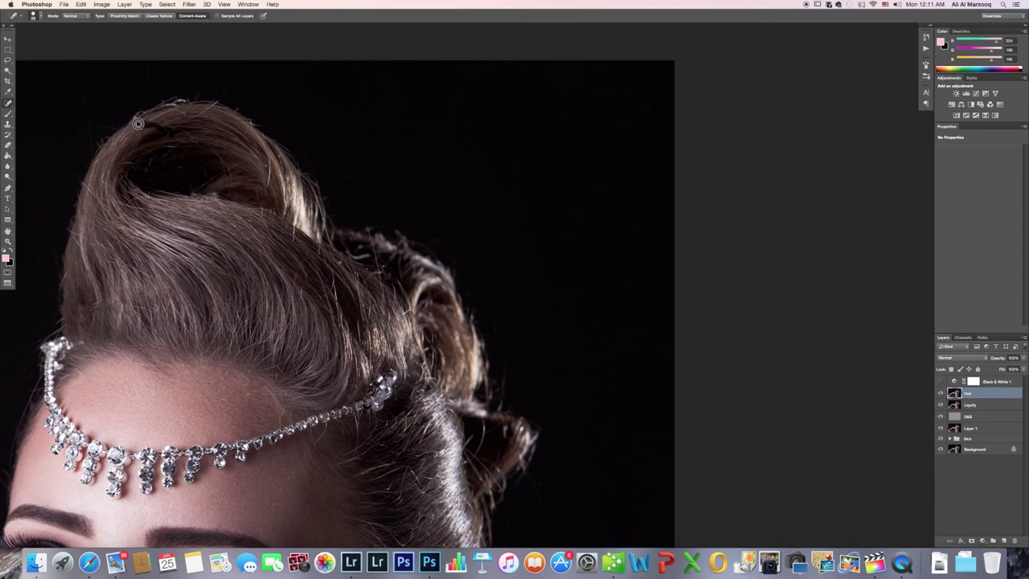
{"action": "left_click_drag", "start_coordinate": [183, 118], "coordinate": [179, 114]}
{"action": "key", "text": "bracketright"}
{"action": "scroll", "coordinate": [203, 135], "scroll_direction": "down", "scroll_amount": 1}
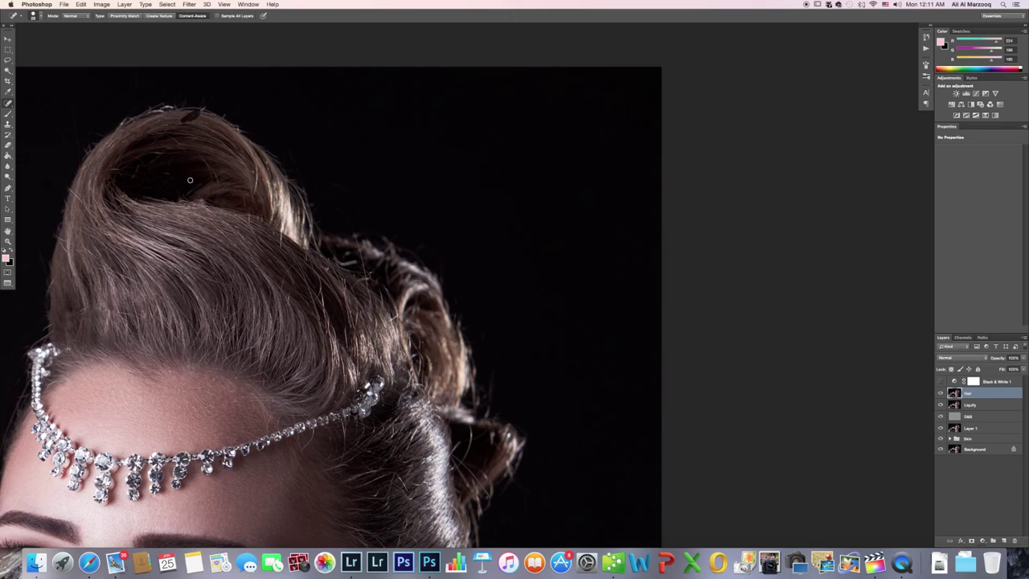
{"action": "scroll", "coordinate": [193, 177], "scroll_direction": "up", "scroll_amount": 1}
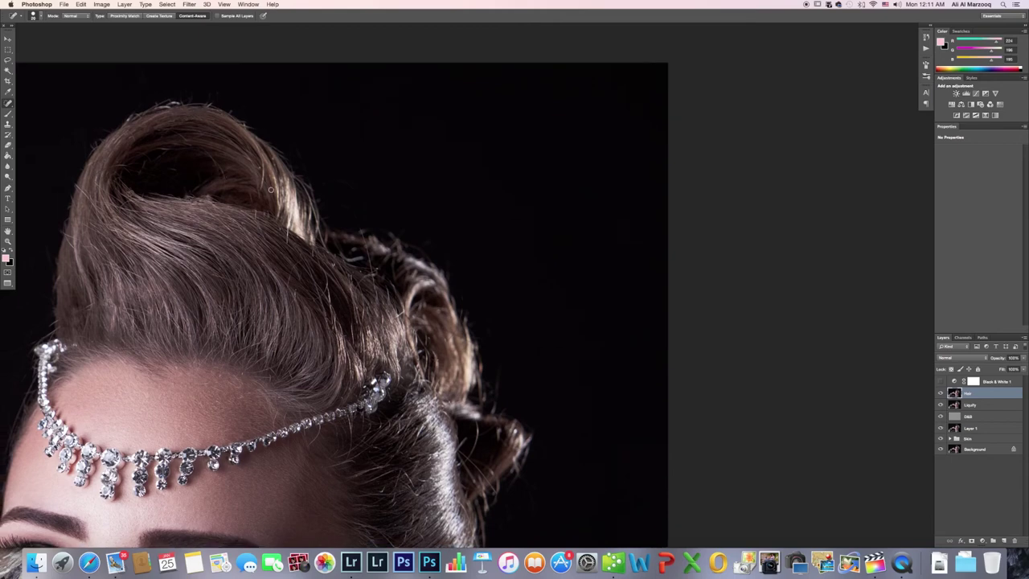
{"action": "scroll", "coordinate": [274, 216], "scroll_direction": "up", "scroll_amount": 2}
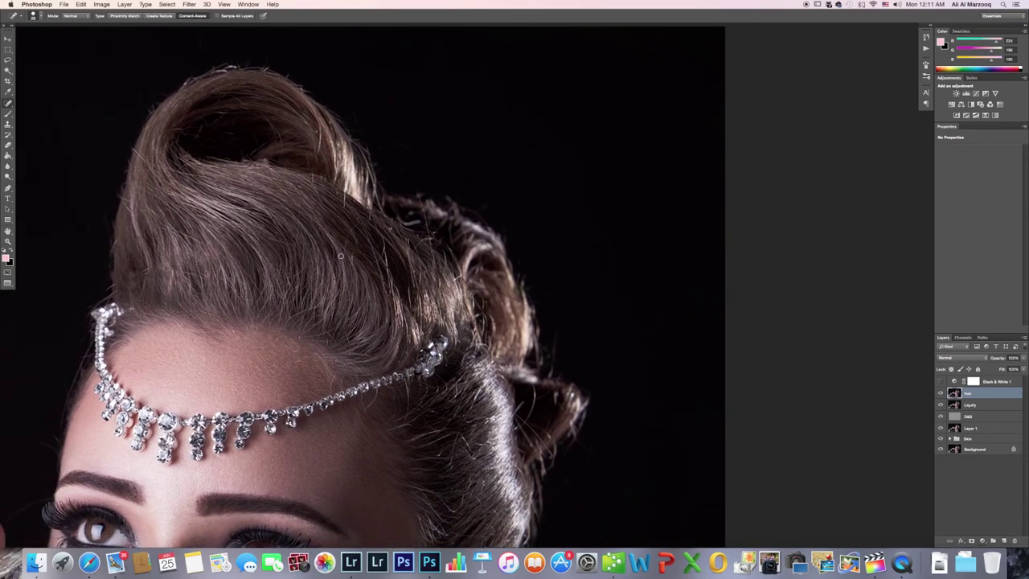
{"action": "mouse_move", "coordinate": [342, 254]}
{"action": "left_mouse_down"}
{"action": "mouse_move", "coordinate": [347, 232]}
{"action": "mouse_move", "coordinate": [361, 225]}
{"action": "mouse_move", "coordinate": [382, 243]}
{"action": "mouse_move", "coordinate": [374, 260]}
{"action": "left_mouse_up"}
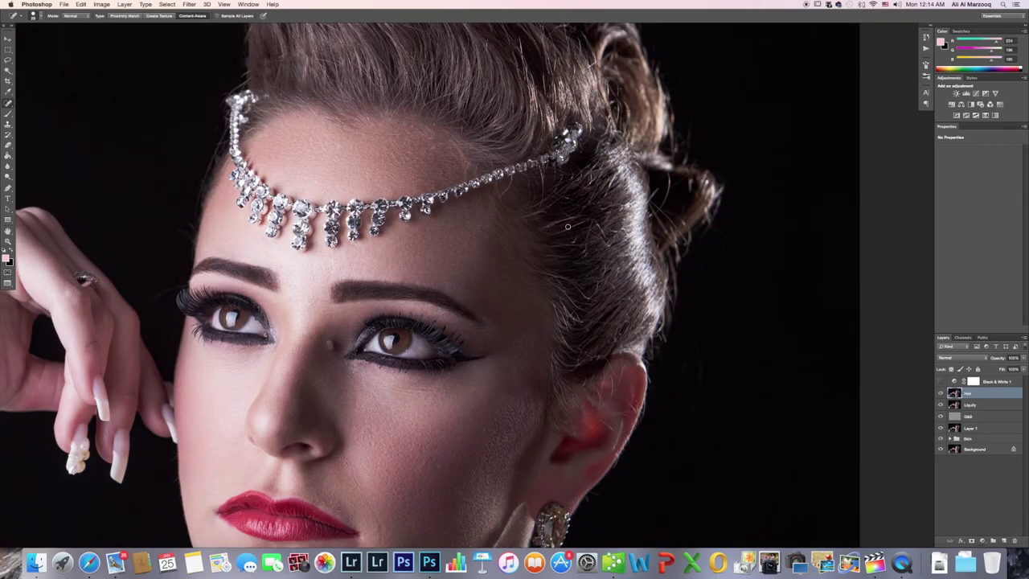
Examine the retouched hair and the overall portrait at several zoom levels for remaining flyaways.
{"action": "scroll", "coordinate": [567, 227], "scroll_direction": "left", "scroll_amount": 4}
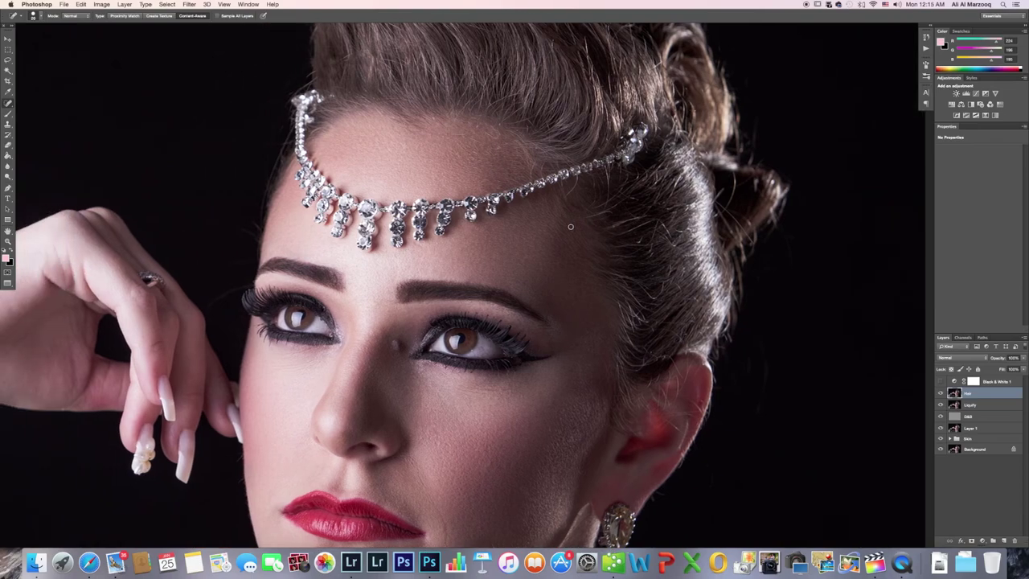
{"action": "scroll", "coordinate": [570, 227], "scroll_direction": "down", "scroll_amount": 5}
{"action": "scroll", "coordinate": [570, 227], "scroll_direction": "up", "scroll_amount": 6}
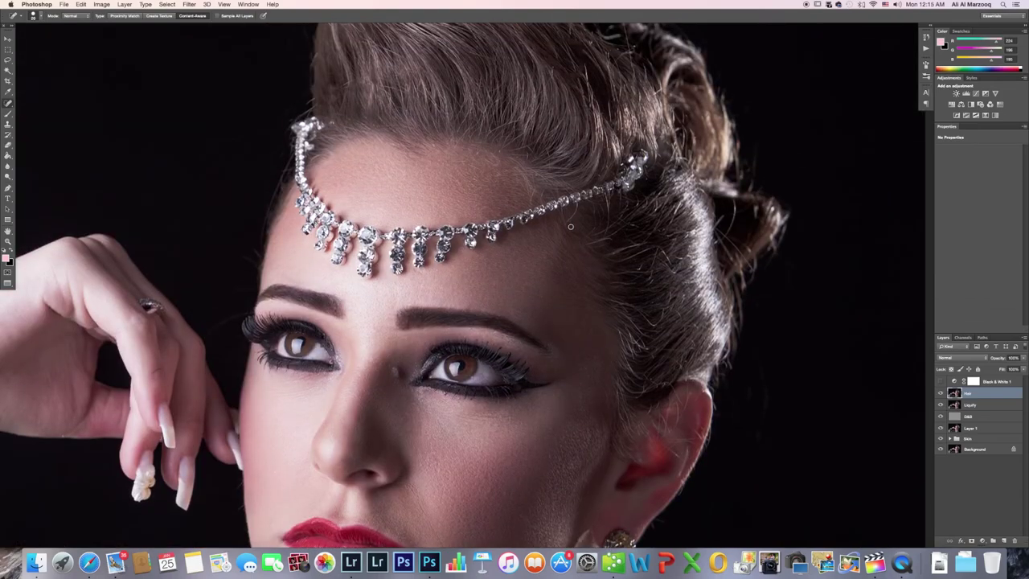
{"action": "key", "text": "super+0"}
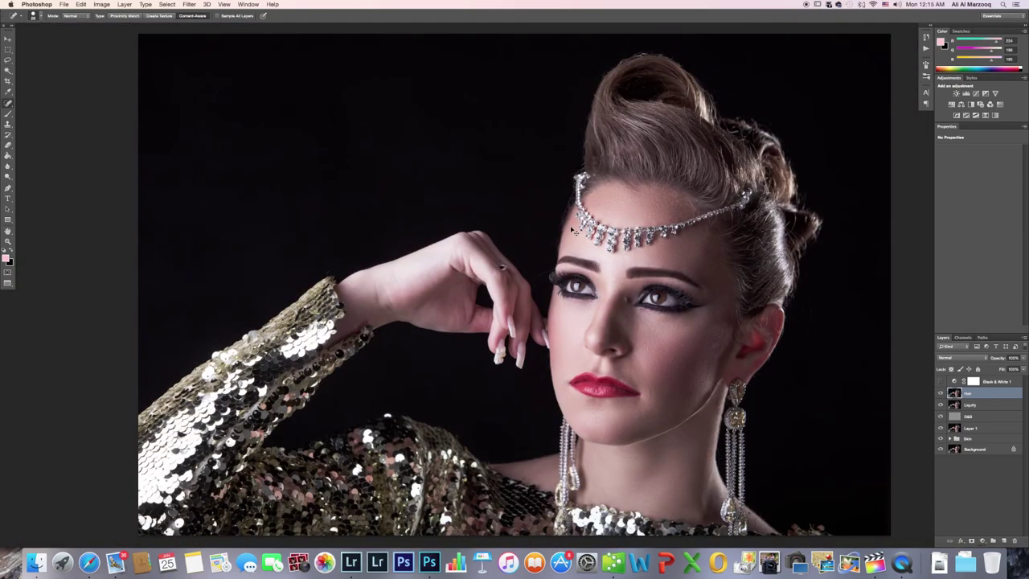
{"action": "key", "text": "super+minus"}
{"action": "key", "text": "super+minus"}
{"action": "key", "text": "super+minus"}
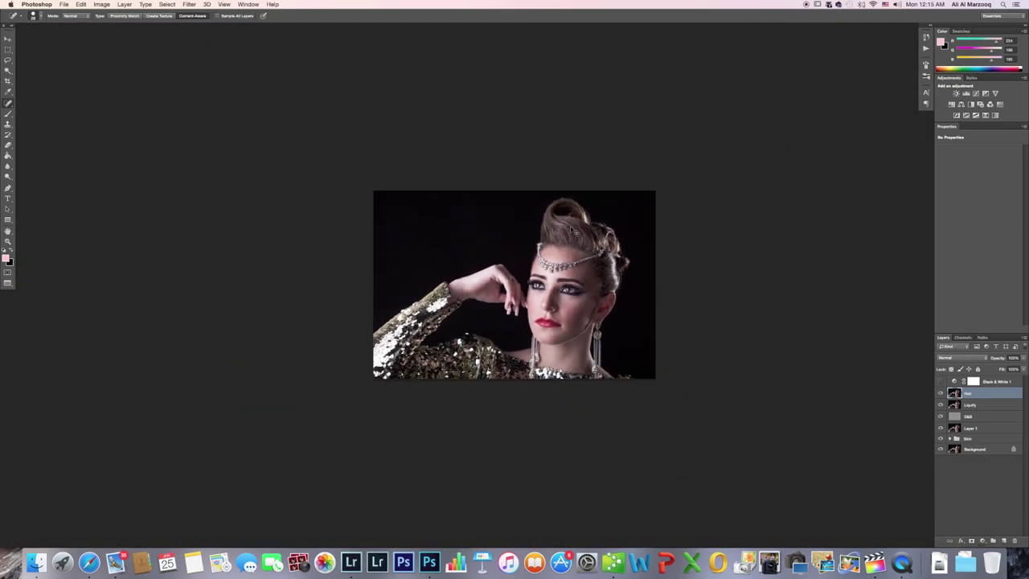
{"action": "key", "text": "super+plus"}
{"action": "key", "text": "super+plus"}
{"action": "key", "text": "super+plus"}
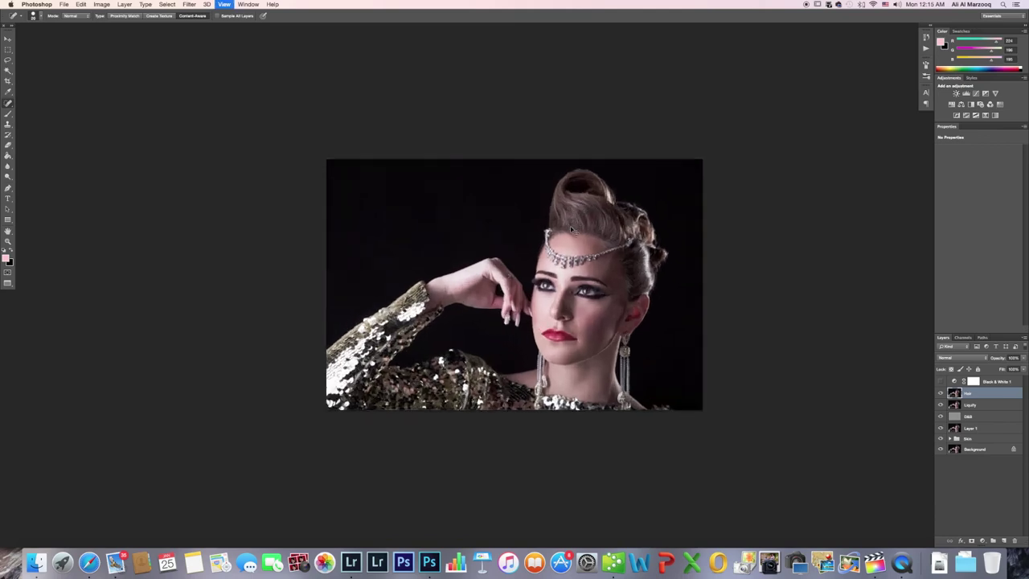
{"action": "key", "text": "super+minus"}
{"action": "key", "text": "super+minus"}
{"action": "key", "text": "super+plus"}
{"action": "key", "text": "super+plus"}
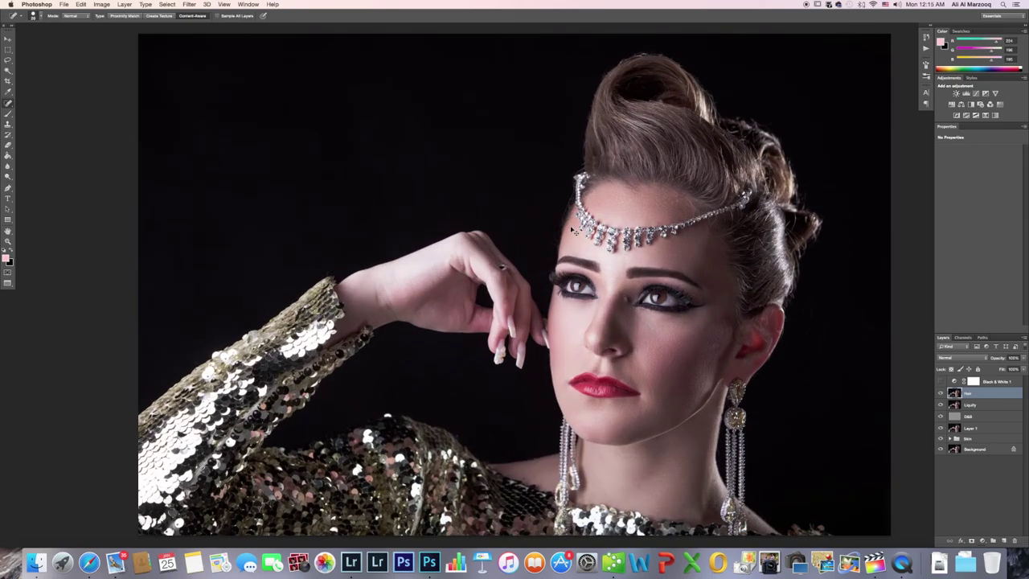
{"action": "key", "text": "super+plus"}
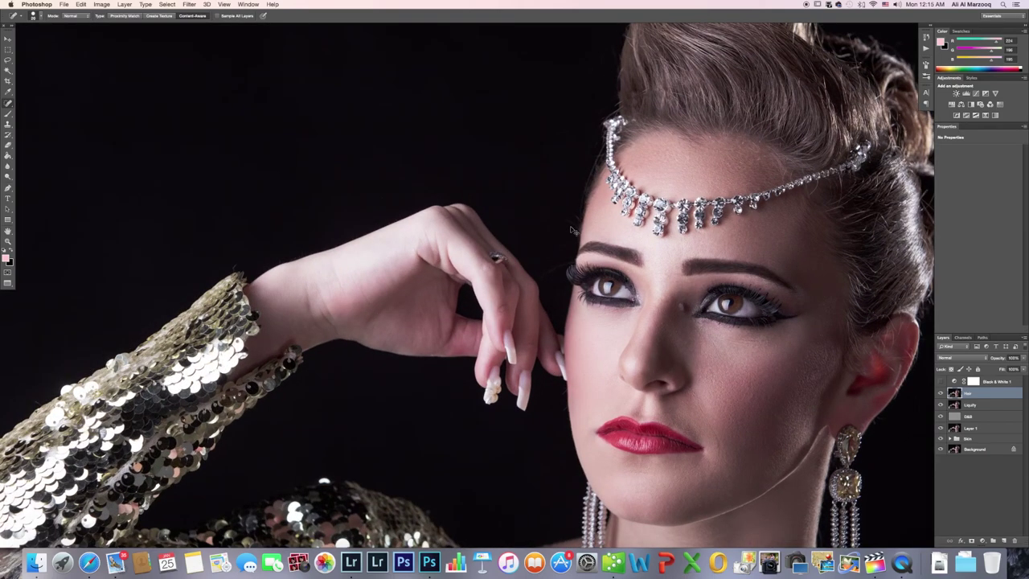
{"action": "key", "text": "super+minus"}
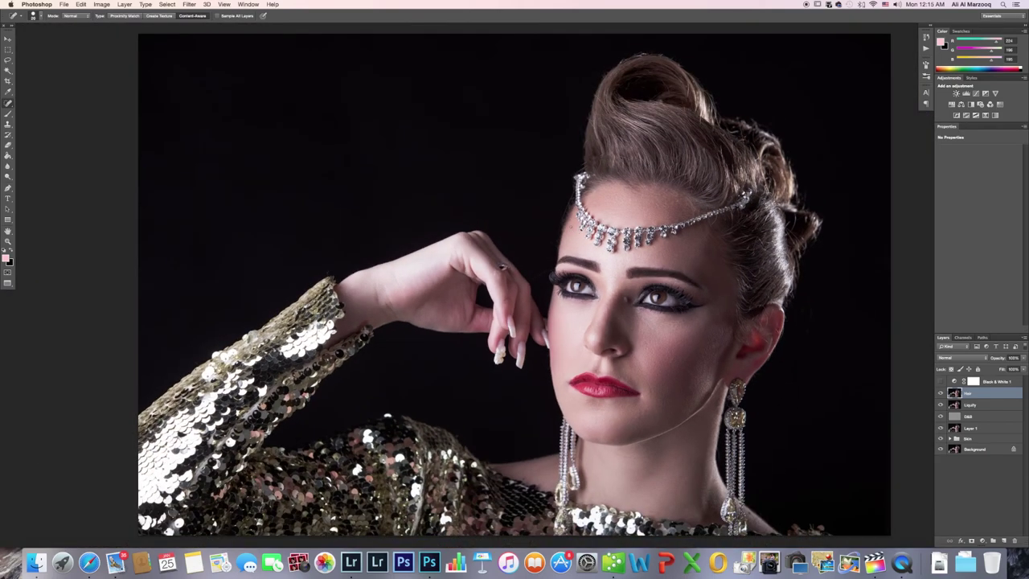
{"action": "key", "text": "super+plus"}
{"action": "key", "text": "super+plus"}
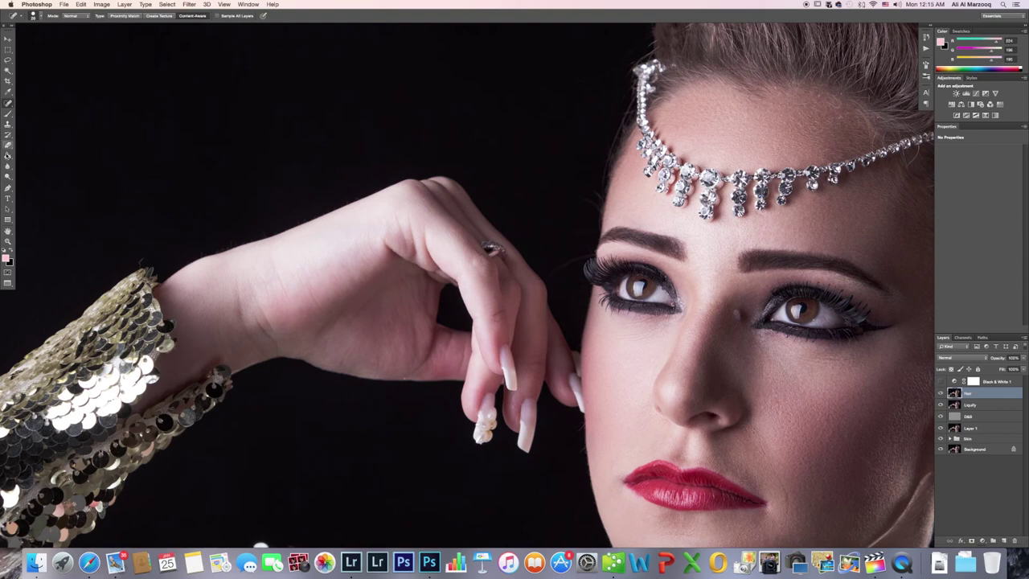
Clone dark background over the stray hairs beside the lashes and along the forehead edge below the headpiece's end.
{"action": "left_click", "coordinate": [7, 124]}
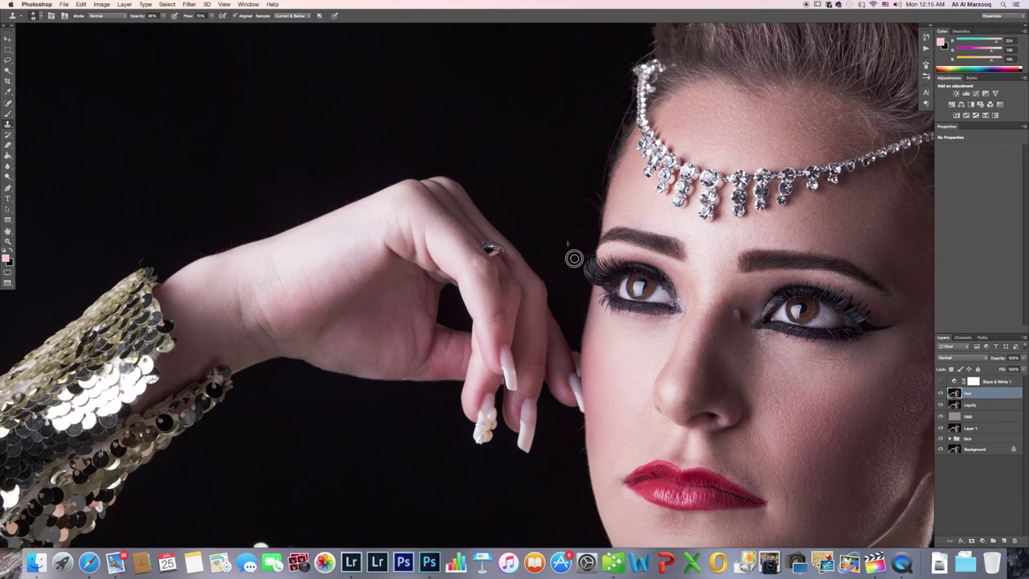
{"action": "left_click_drag", "start_coordinate": [578, 249], "coordinate": [588, 247]}
{"action": "mouse_move", "coordinate": [590, 201]}
{"action": "left_mouse_down"}
{"action": "mouse_move", "coordinate": [598, 206]}
{"action": "mouse_move", "coordinate": [580, 223]}
{"action": "mouse_move", "coordinate": [577, 185]}
{"action": "left_mouse_up"}
{"action": "scroll", "coordinate": [566, 137], "scroll_direction": "up", "scroll_amount": 2}
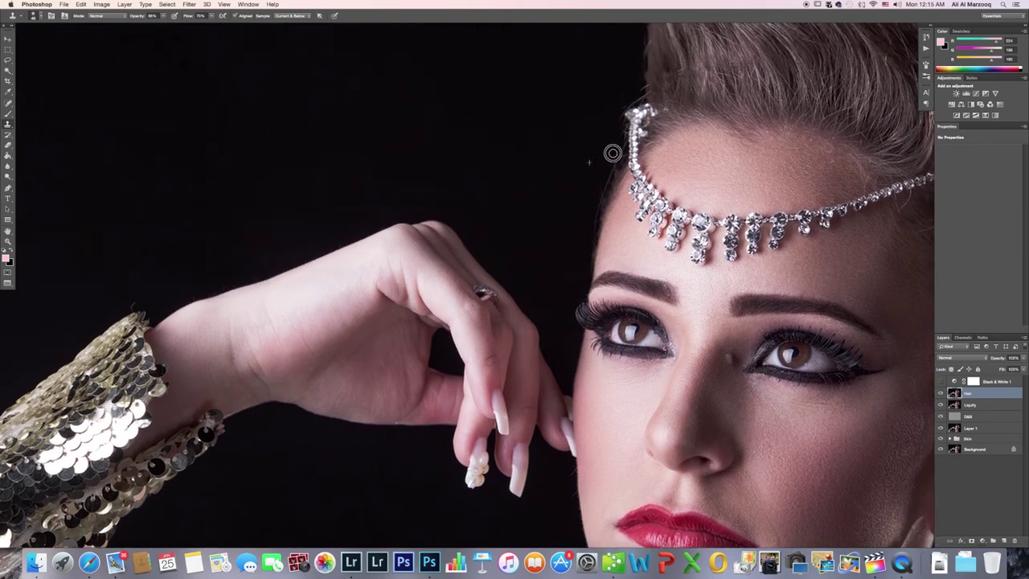
{"action": "mouse_move", "coordinate": [612, 152]}
{"action": "left_mouse_down"}
{"action": "mouse_move", "coordinate": [618, 141]}
{"action": "mouse_move", "coordinate": [590, 229]}
{"action": "mouse_move", "coordinate": [623, 127]}
{"action": "mouse_move", "coordinate": [621, 146]}
{"action": "mouse_move", "coordinate": [622, 129]}
{"action": "mouse_move", "coordinate": [616, 138]}
{"action": "left_mouse_up"}
Adjust the Clone Stamp brush size and clean up the small hairs around the headpiece's outer end at the hairline.
{"action": "key", "text": "["}
{"action": "key", "text": "["}
{"action": "key", "text": "["}
{"action": "key", "text": "]"}
{"action": "key", "text": "]"}
{"action": "key", "text": "]"}
{"action": "mouse_move", "coordinate": [627, 101]}
{"action": "left_mouse_down"}
{"action": "mouse_move", "coordinate": [615, 107]}
{"action": "mouse_move", "coordinate": [641, 86]}
{"action": "mouse_move", "coordinate": [630, 102]}
{"action": "mouse_move", "coordinate": [510, 139]}
{"action": "left_mouse_up"}
{"action": "key", "text": "["}
{"action": "key", "text": "["}
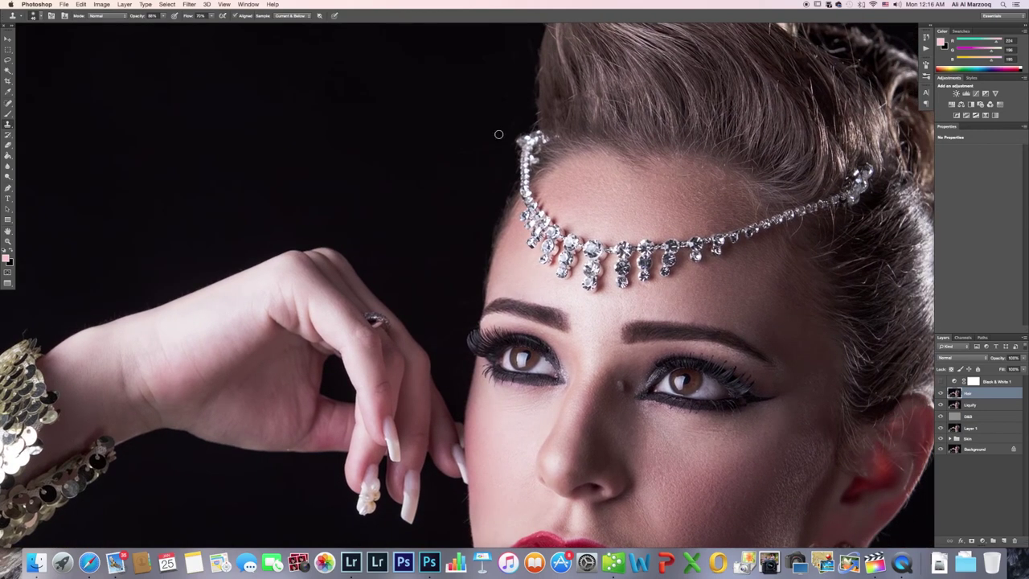
Examine the portrait from the hair roll down to the shoulders for leftover stray hairs.
{"action": "key", "text": "super+minus"}
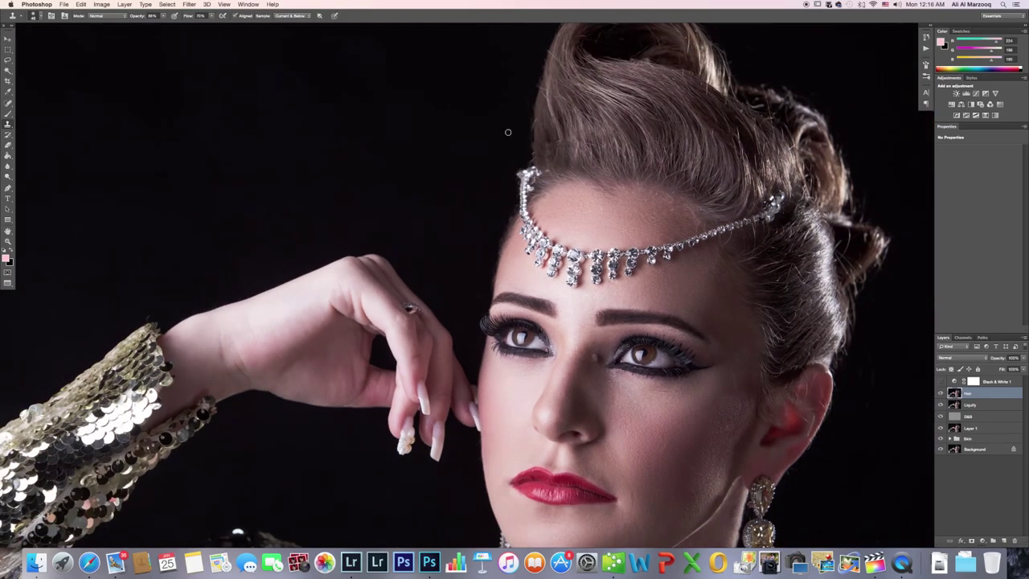
{"action": "scroll", "coordinate": [508, 131], "scroll_direction": "down", "scroll_amount": 3}
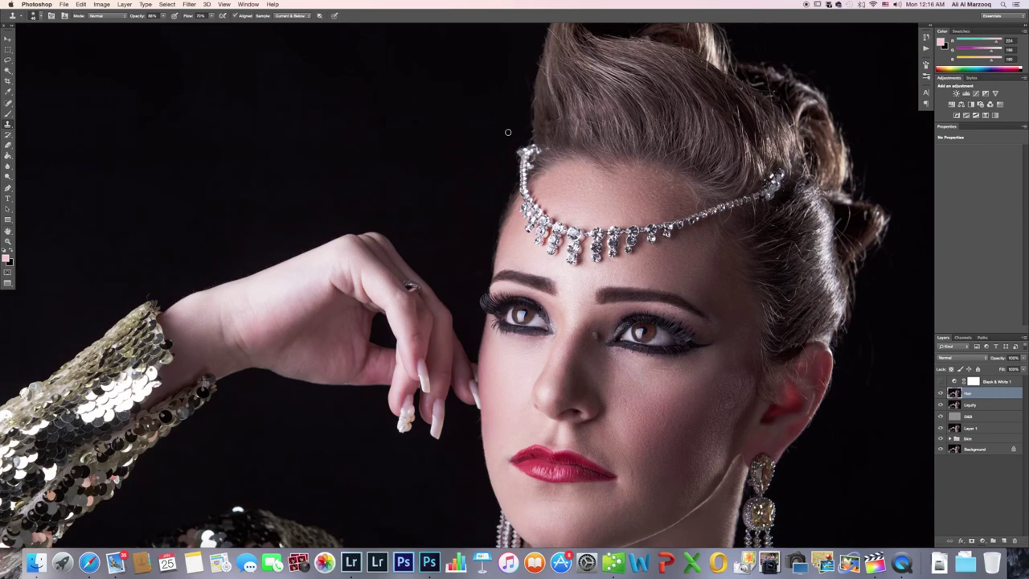
{"action": "scroll", "coordinate": [508, 132], "scroll_direction": "down", "scroll_amount": 5}
{"action": "scroll", "coordinate": [508, 131], "scroll_direction": "up", "scroll_amount": 5}
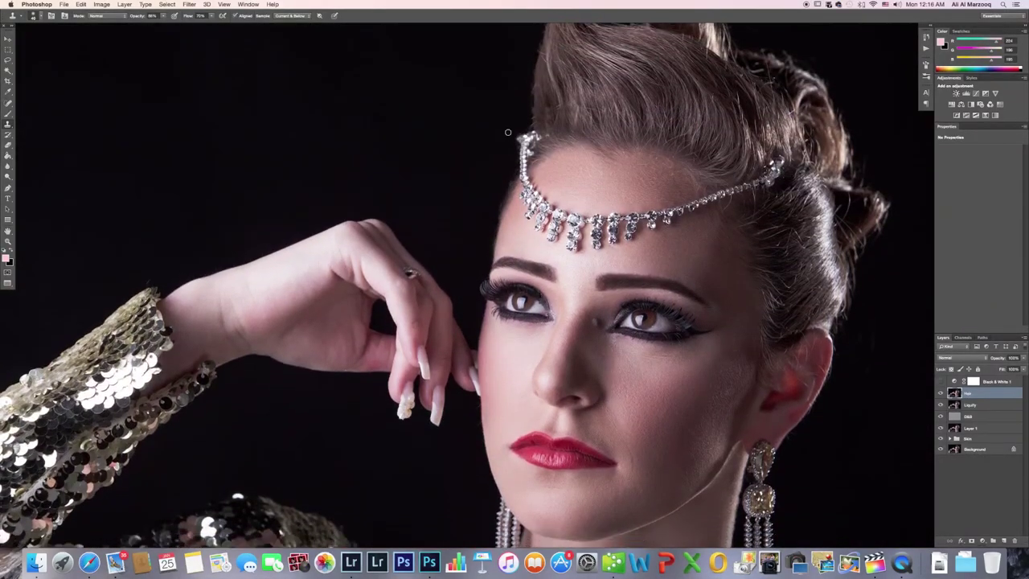
{"action": "scroll", "coordinate": [508, 132], "scroll_direction": "down", "scroll_amount": 3}
{"action": "scroll", "coordinate": [508, 132], "scroll_direction": "up", "scroll_amount": 4}
{"action": "scroll", "coordinate": [508, 131], "scroll_direction": "down", "scroll_amount": 2}
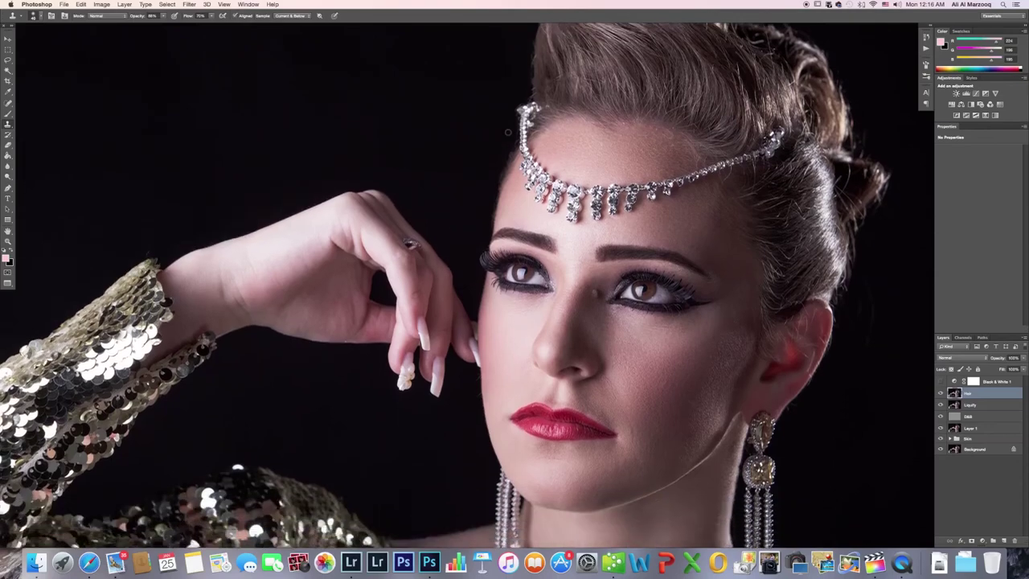
{"action": "scroll", "coordinate": [508, 132], "scroll_direction": "up", "scroll_amount": 3}
{"action": "scroll", "coordinate": [508, 132], "scroll_direction": "down", "scroll_amount": 1}
{"action": "scroll", "coordinate": [508, 132], "scroll_direction": "down", "scroll_amount": 4}
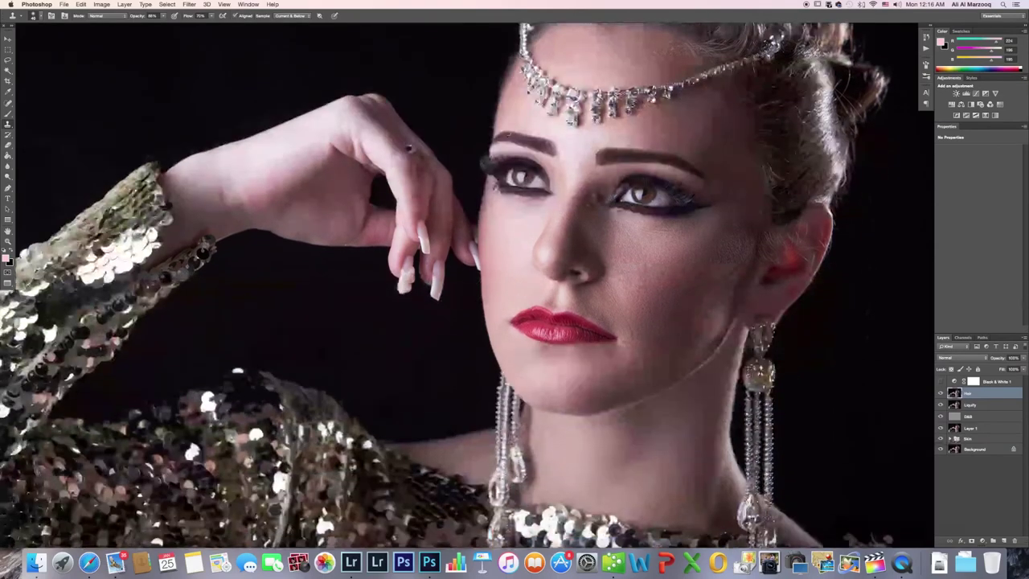
{"action": "scroll", "coordinate": [508, 132], "scroll_direction": "up", "scroll_amount": 3}
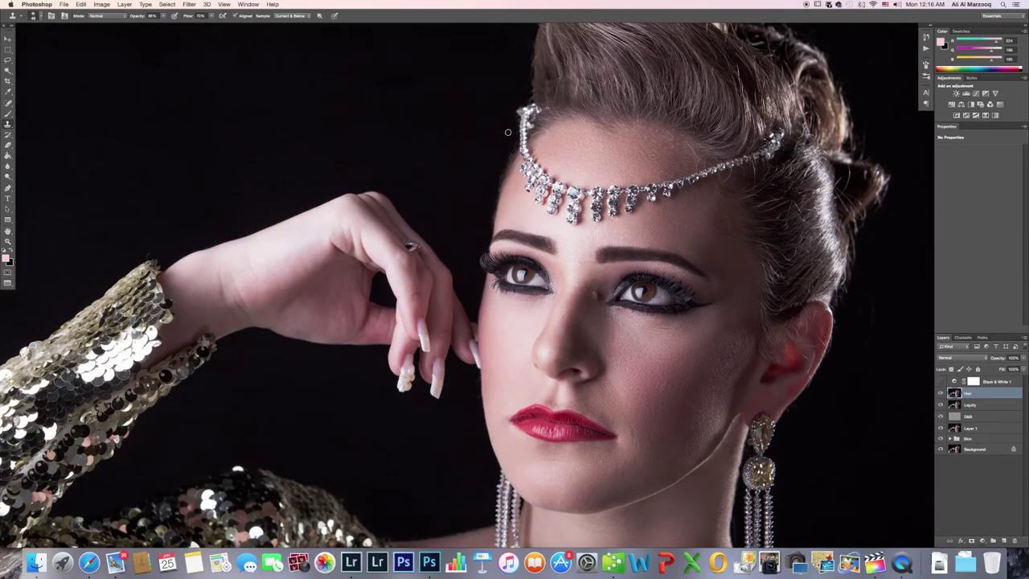
{"action": "scroll", "coordinate": [508, 132], "scroll_direction": "up", "scroll_amount": 4}
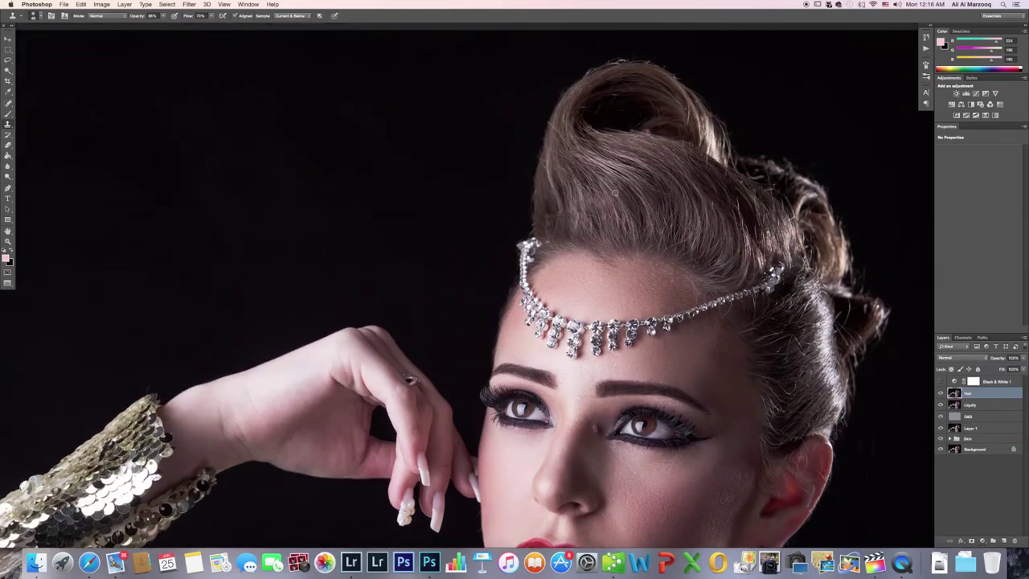
Examine the portrait from the hair down to the sequined shoulder, and view the whole image for leftover flaws.
{"action": "left_click_drag", "start_coordinate": [619, 194], "coordinate": [718, 208]}
{"action": "scroll", "coordinate": [610, 201], "scroll_direction": "down", "scroll_amount": 3}
{"action": "scroll", "coordinate": [609, 201], "scroll_direction": "right", "scroll_amount": 3}
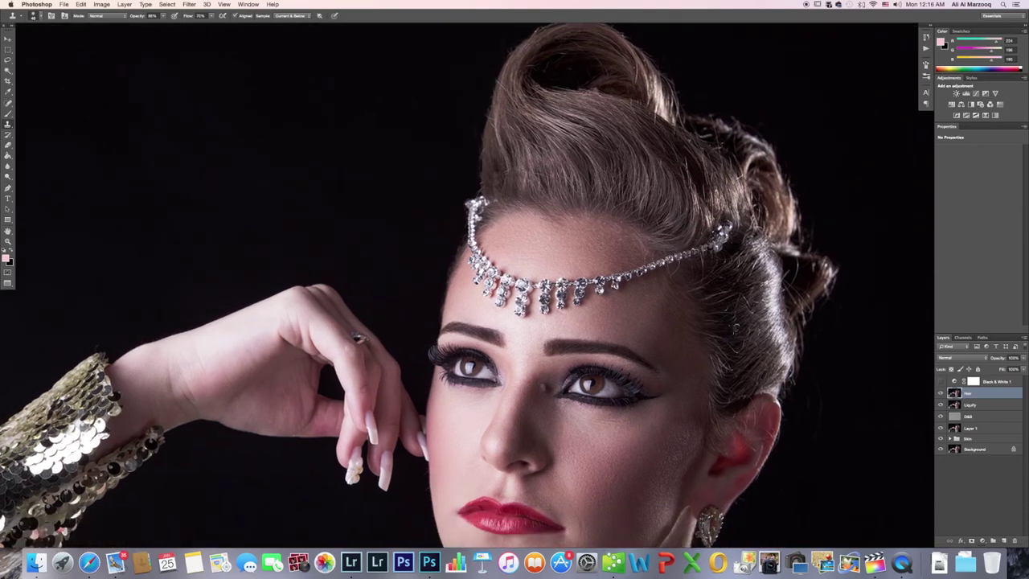
{"action": "scroll", "coordinate": [611, 284], "scroll_direction": "down", "scroll_amount": 5}
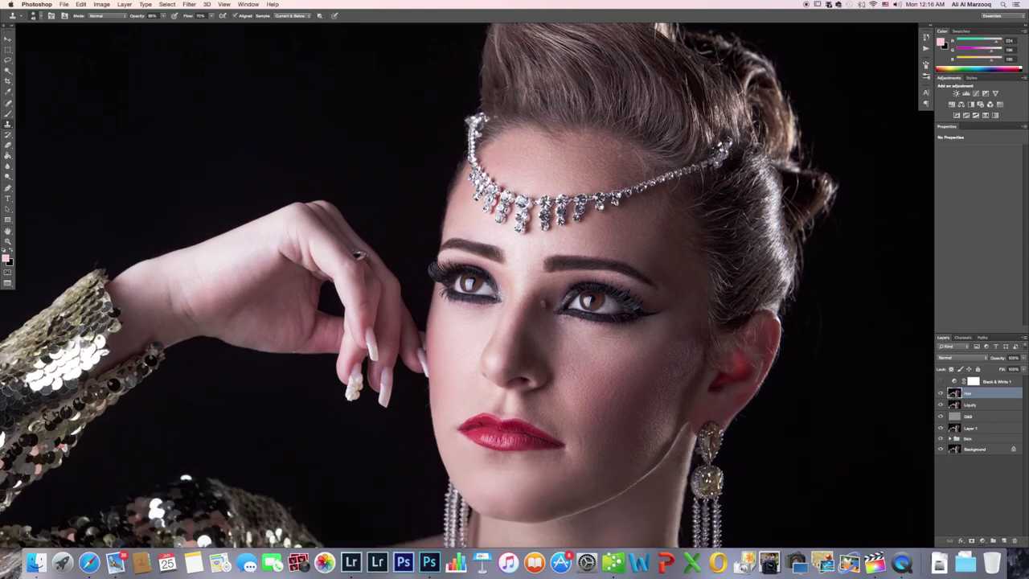
{"action": "scroll", "coordinate": [499, 215], "scroll_direction": "down", "scroll_amount": 5}
{"action": "scroll", "coordinate": [498, 214], "scroll_direction": "up", "scroll_amount": 2}
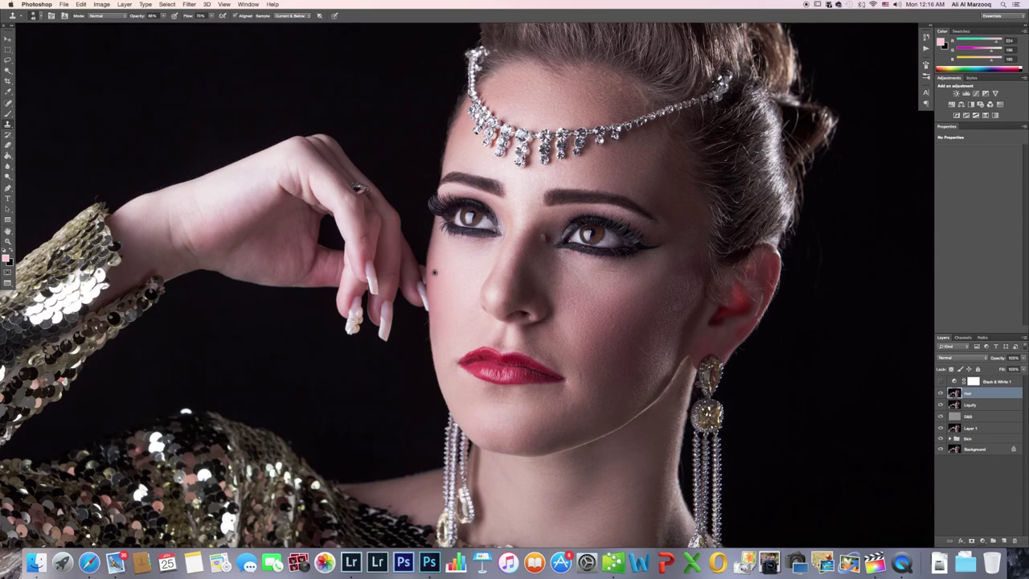
{"action": "scroll", "coordinate": [434, 272], "scroll_direction": "down", "scroll_amount": 3}
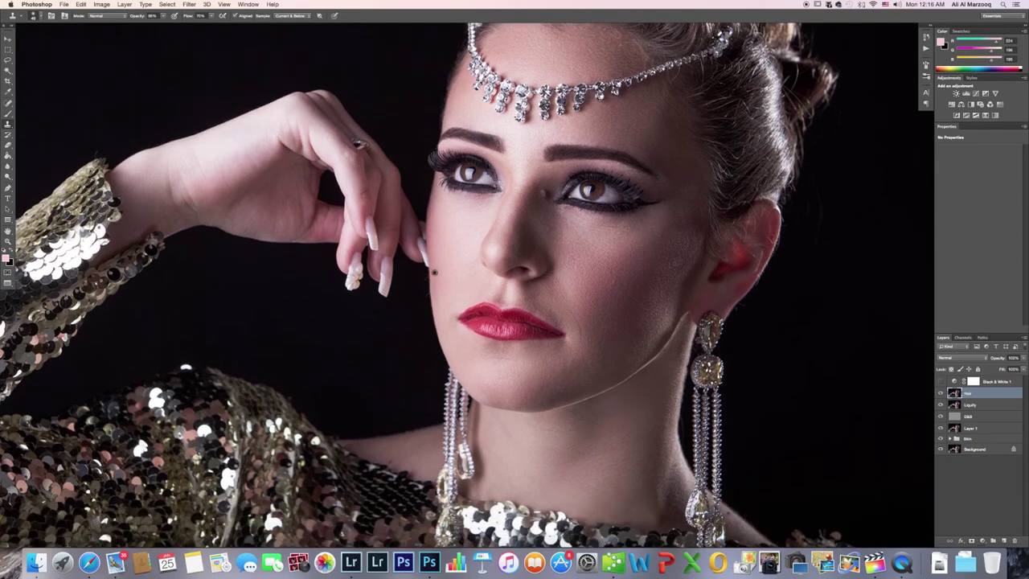
{"action": "left_click", "coordinate": [434, 272]}
{"action": "scroll", "coordinate": [812, 366], "scroll_direction": "up", "scroll_amount": 3}
{"action": "key", "text": "super+0"}
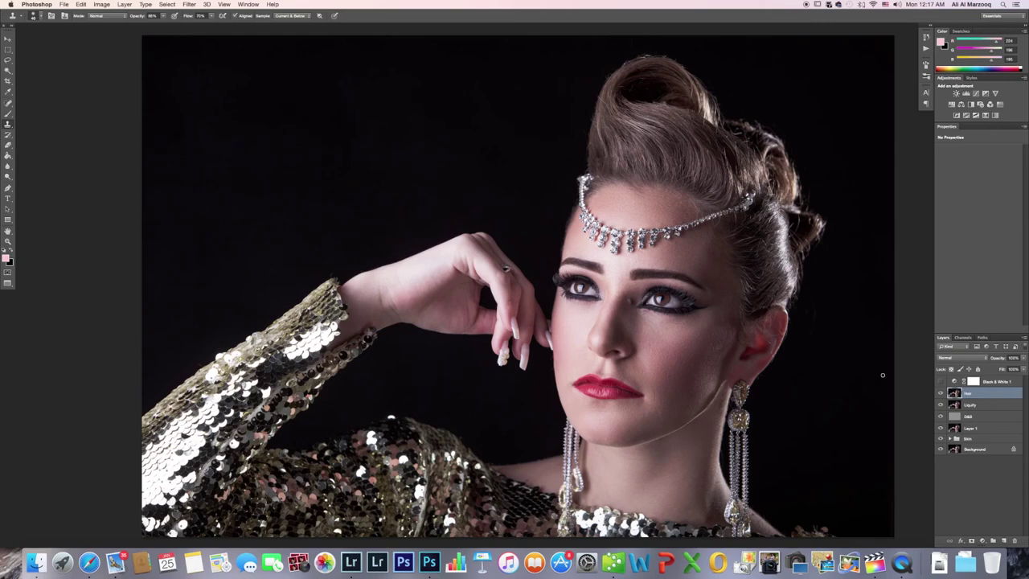
Compare the original Background layer alone against the fully retouched portrait several times.
{"action": "left_click", "coordinate": [941, 450], "text": "alt"}
{"action": "left_click", "coordinate": [942, 450], "text": "alt"}
{"action": "left_click", "coordinate": [941, 451], "text": "alt"}
{"action": "left_click", "coordinate": [941, 450], "text": "alt"}
{"action": "left_click", "coordinate": [941, 450], "text": "alt"}
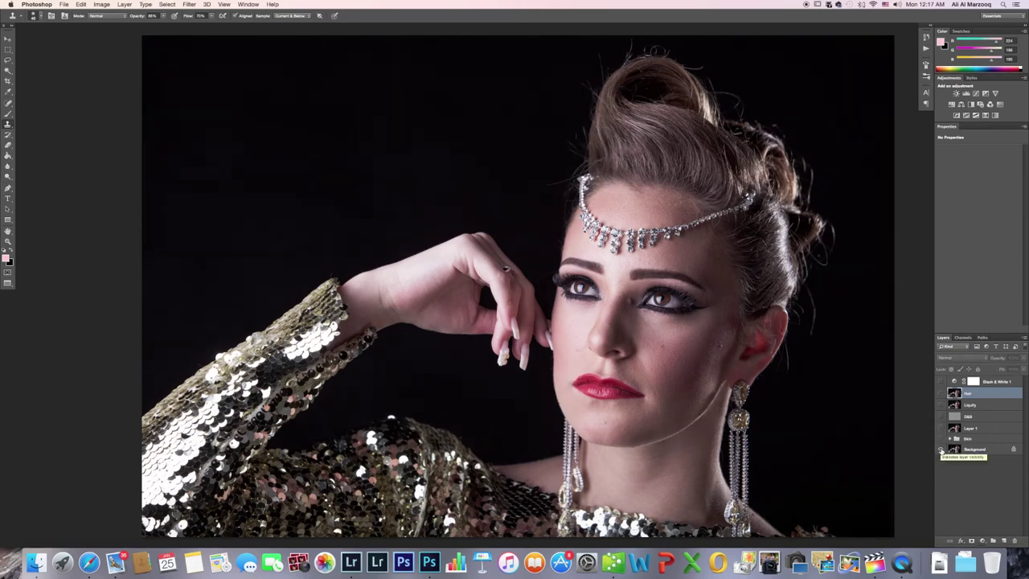
{"action": "left_click", "coordinate": [942, 451], "text": "alt"}
{"action": "left_click", "coordinate": [941, 450], "text": "alt"}
{"action": "left_click", "coordinate": [941, 450], "text": "alt"}
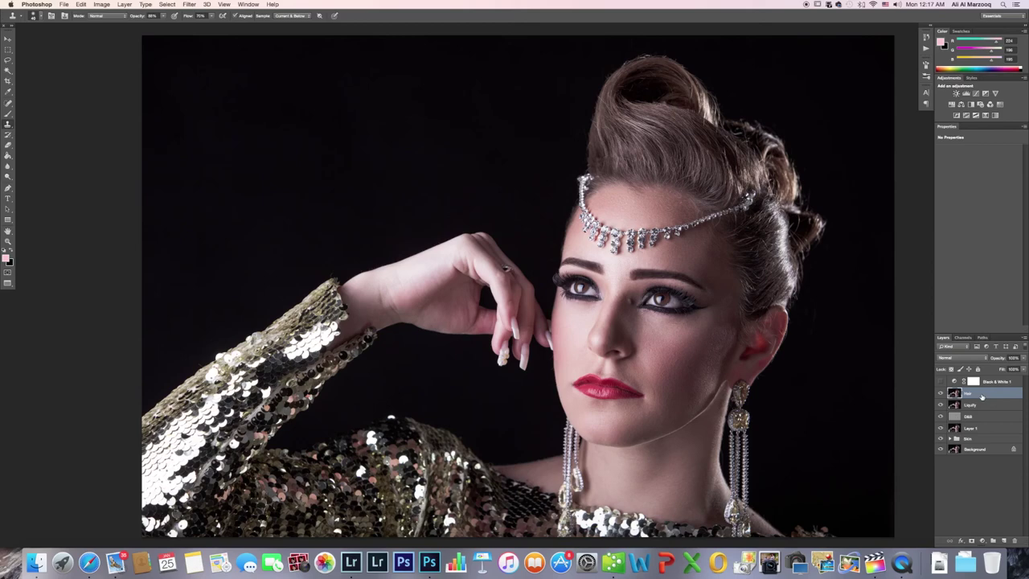
Duplicate the Hair layer and rename the copy as Eyes.
{"action": "key", "text": "super+j"}
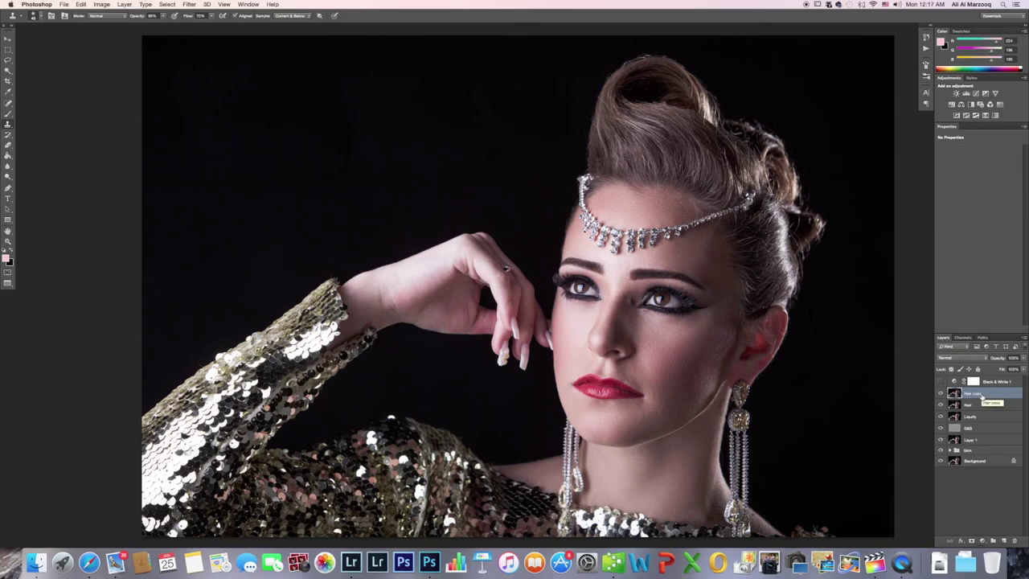
{"action": "double_click", "coordinate": [974, 393]}
{"action": "type", "text": "H"}
{"action": "key", "text": "Return"}
Brighten the irises and whites of both eyes on the Eyes layer with a smaller Dodge brush.
{"action": "key", "text": "super+equal"}
{"action": "key", "text": "super+equal"}
{"action": "key", "text": "super+equal"}
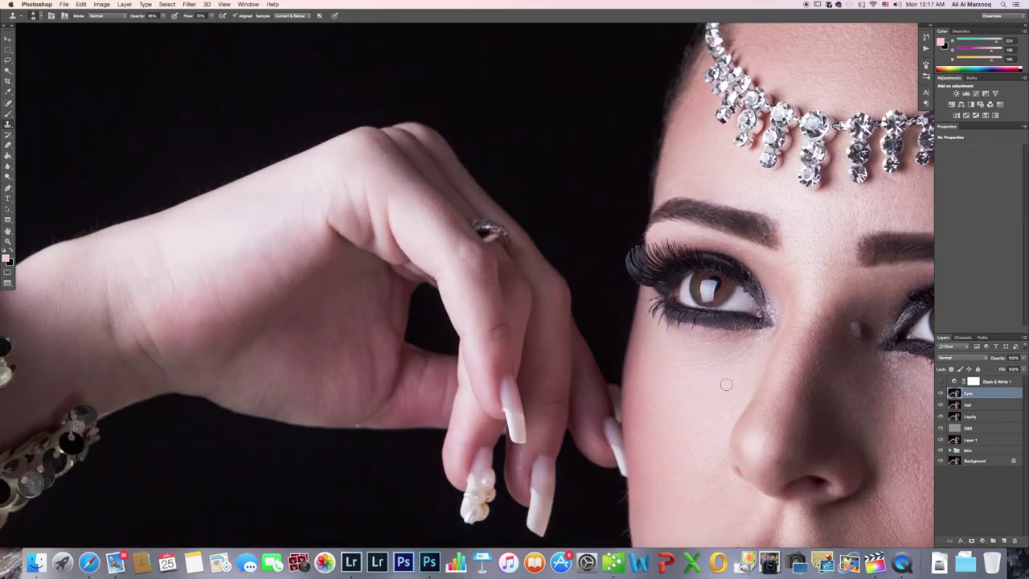
{"action": "scroll", "coordinate": [726, 384], "scroll_direction": "right", "scroll_amount": 10}
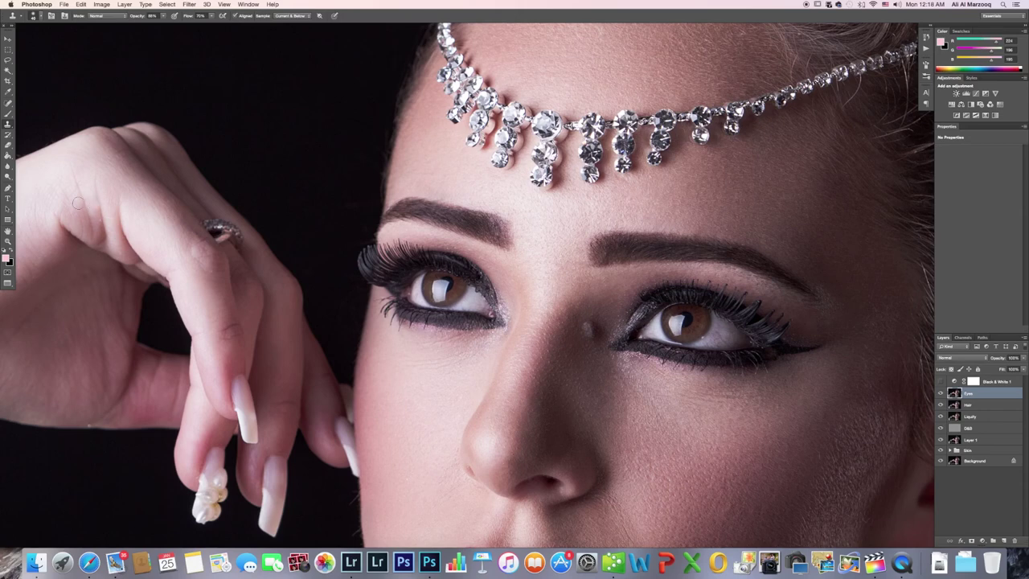
{"action": "left_click", "coordinate": [8, 177]}
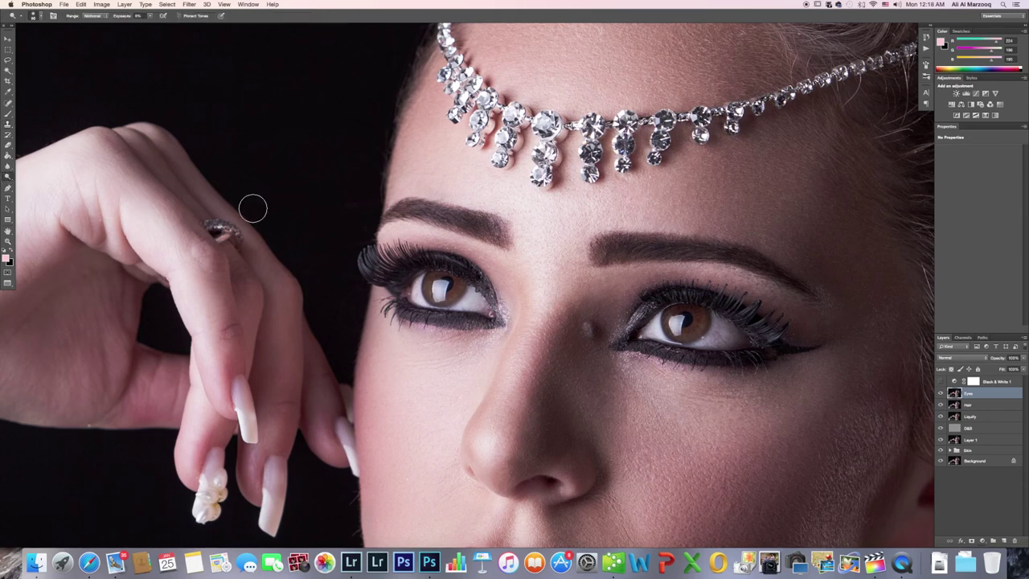
{"action": "key", "text": "bracketleft"}
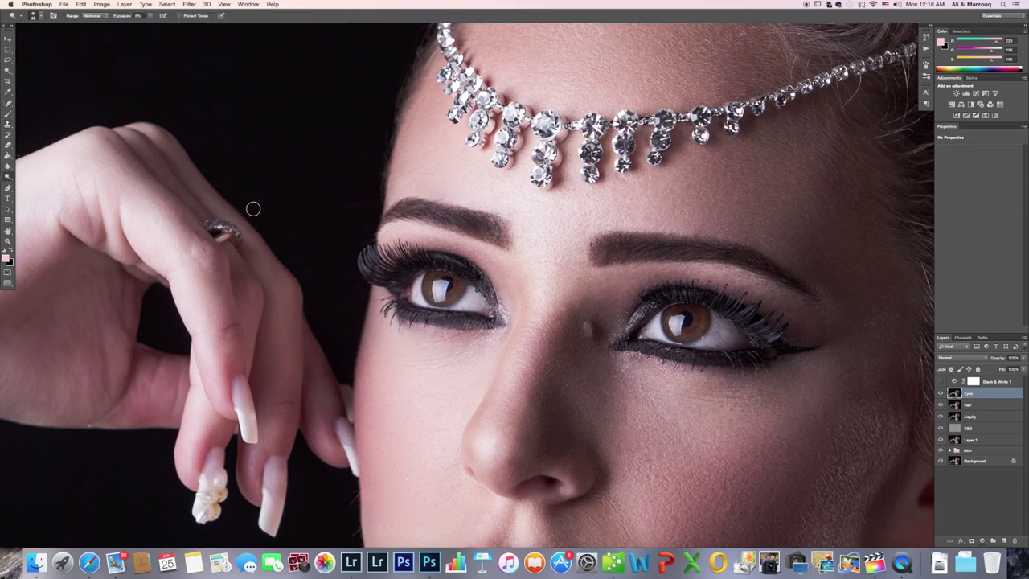
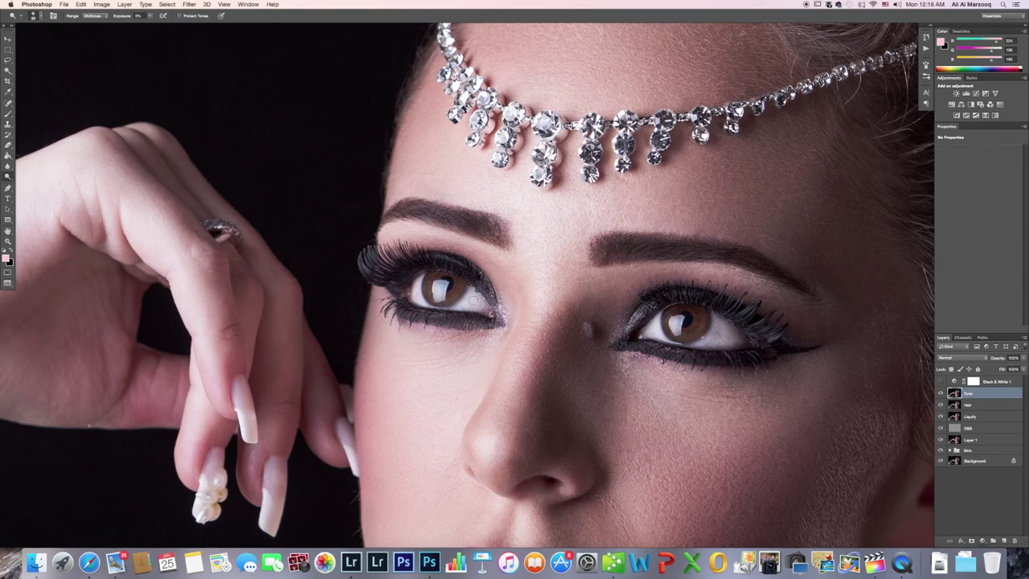
{"action": "scroll", "coordinate": [485, 282], "scroll_direction": "right", "scroll_amount": 2}
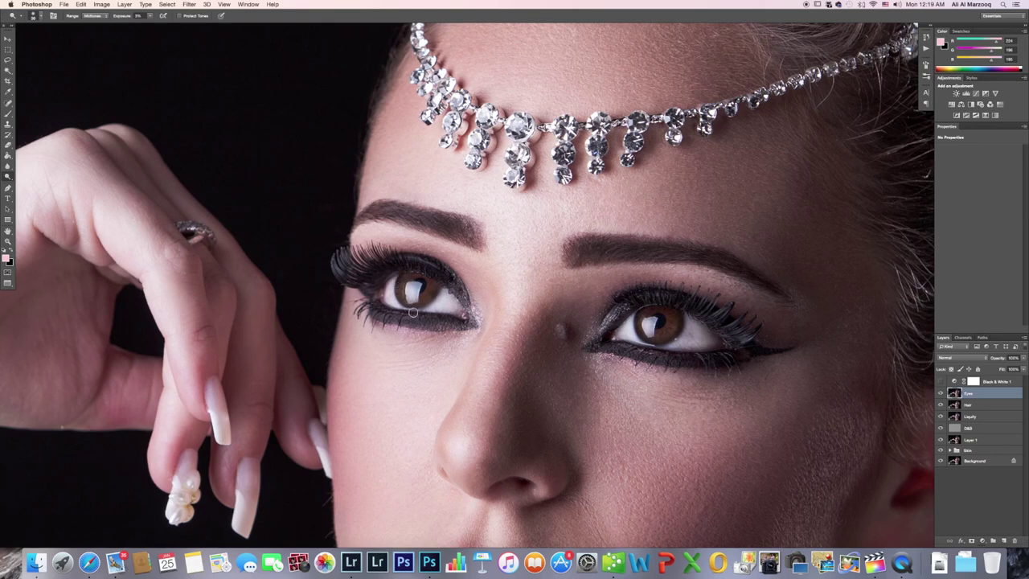
{"action": "left_click_drag", "start_coordinate": [447, 322], "coordinate": [416, 313]}
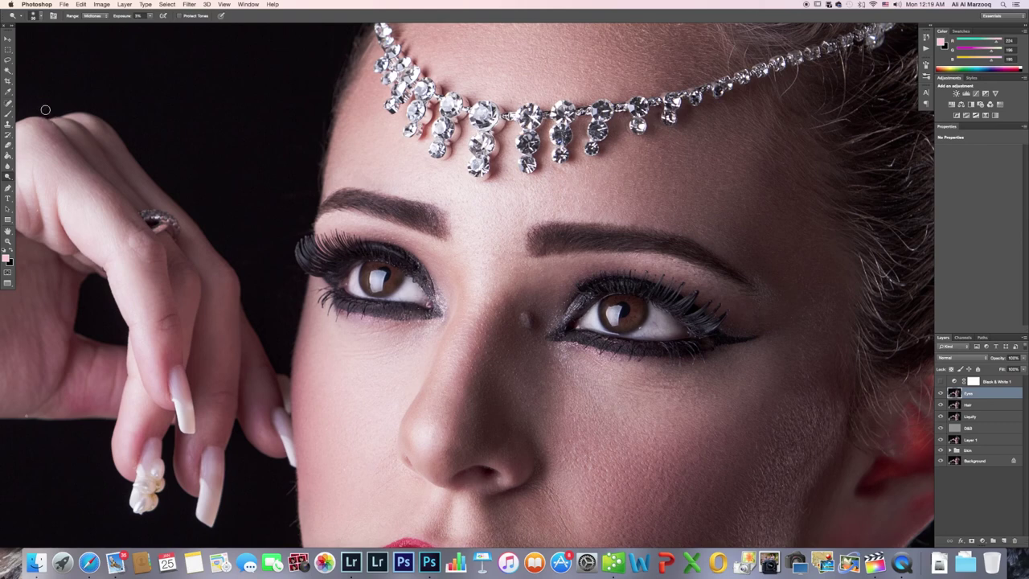
Select both eyes inside the lash lines with the Lasso, adding the second eye to the first selection.
{"action": "left_click", "coordinate": [7, 60]}
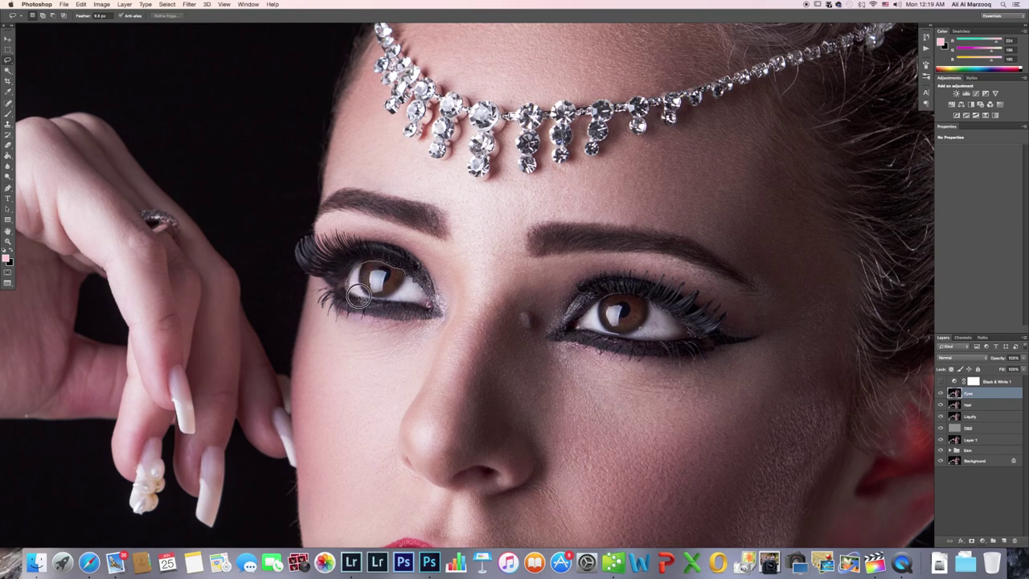
{"action": "mouse_move", "coordinate": [371, 297]}
{"action": "left_mouse_down"}
{"action": "mouse_move", "coordinate": [427, 300]}
{"action": "mouse_move", "coordinate": [424, 282]}
{"action": "mouse_move", "coordinate": [389, 262]}
{"action": "left_mouse_up"}
{"action": "left_click", "coordinate": [42, 15]}
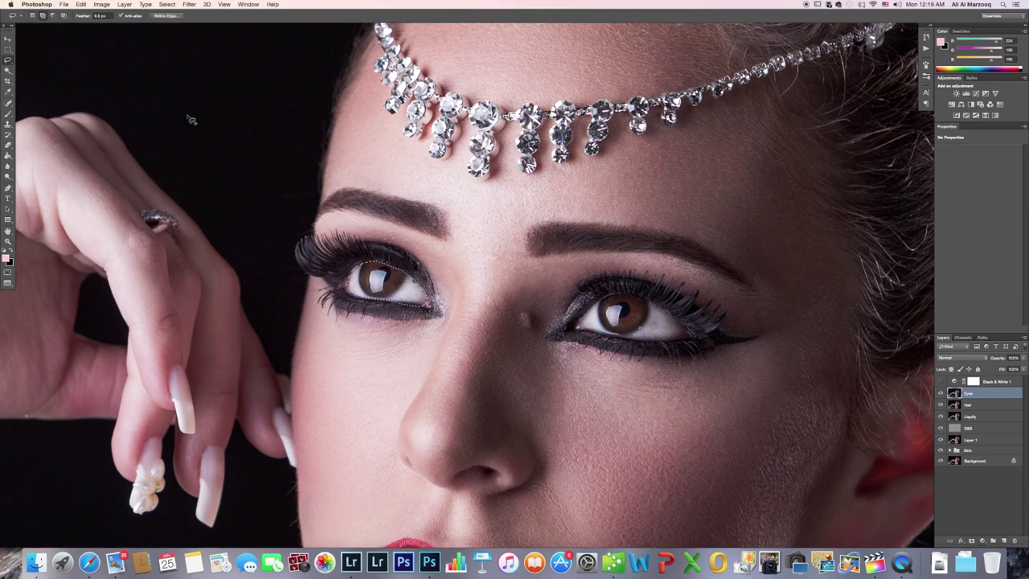
{"action": "mouse_move", "coordinate": [625, 299]}
{"action": "left_mouse_down"}
{"action": "mouse_move", "coordinate": [599, 302]}
{"action": "mouse_move", "coordinate": [579, 321]}
{"action": "mouse_move", "coordinate": [684, 341]}
{"action": "mouse_move", "coordinate": [690, 331]}
{"action": "mouse_move", "coordinate": [667, 309]}
{"action": "mouse_move", "coordinate": [614, 296]}
{"action": "left_mouse_up"}
Sharpen the selected eyes with Unsharp Mask at 54% amount, 2.0 pixels radius and threshold 0, and deselect them.
{"action": "left_click", "coordinate": [189, 4]}
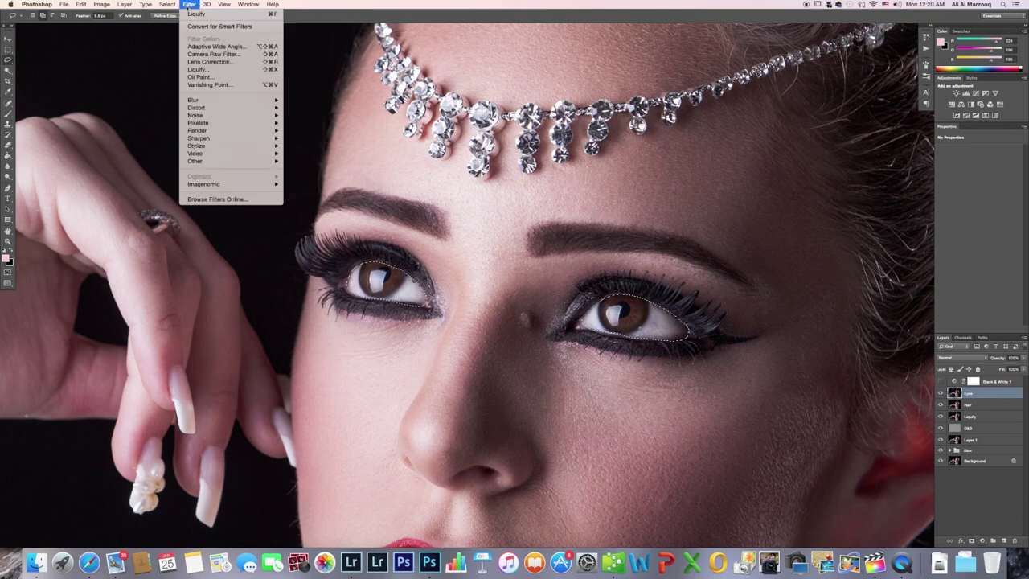
{"action": "mouse_move", "coordinate": [201, 139]}
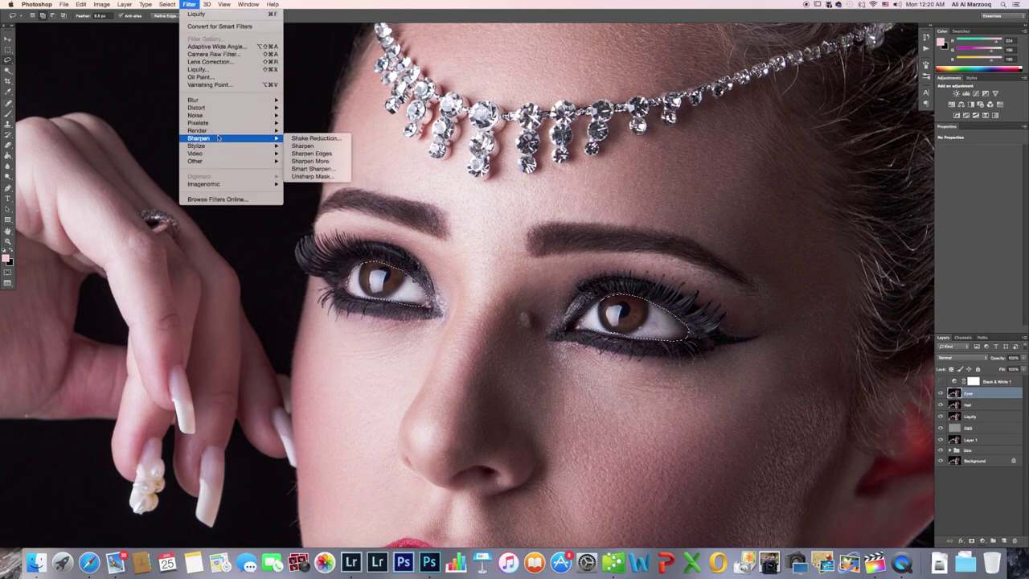
{"action": "left_click", "coordinate": [306, 176]}
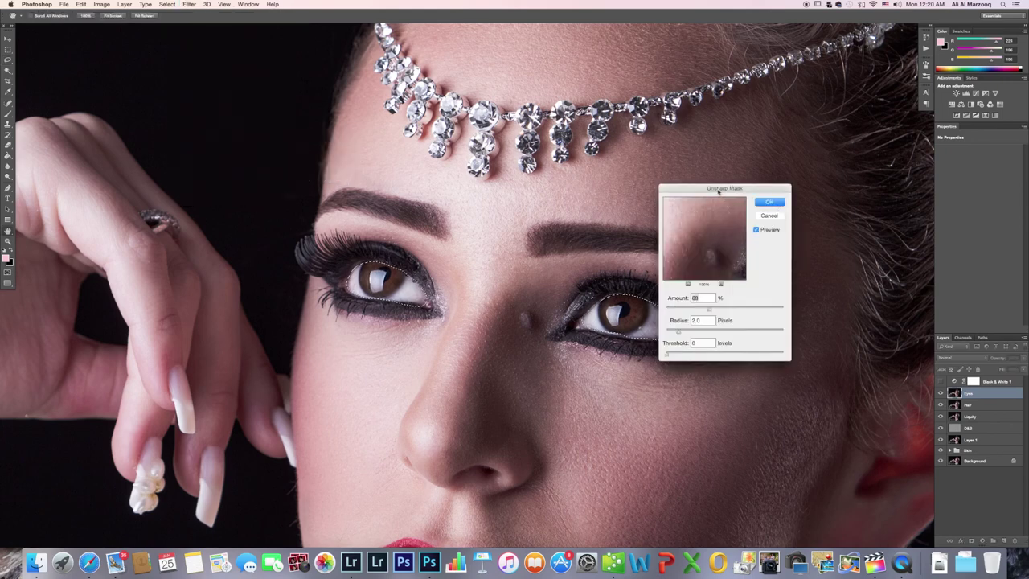
{"action": "left_click_drag", "start_coordinate": [710, 186], "coordinate": [785, 177]}
{"action": "left_click_drag", "start_coordinate": [782, 254], "coordinate": [785, 232]}
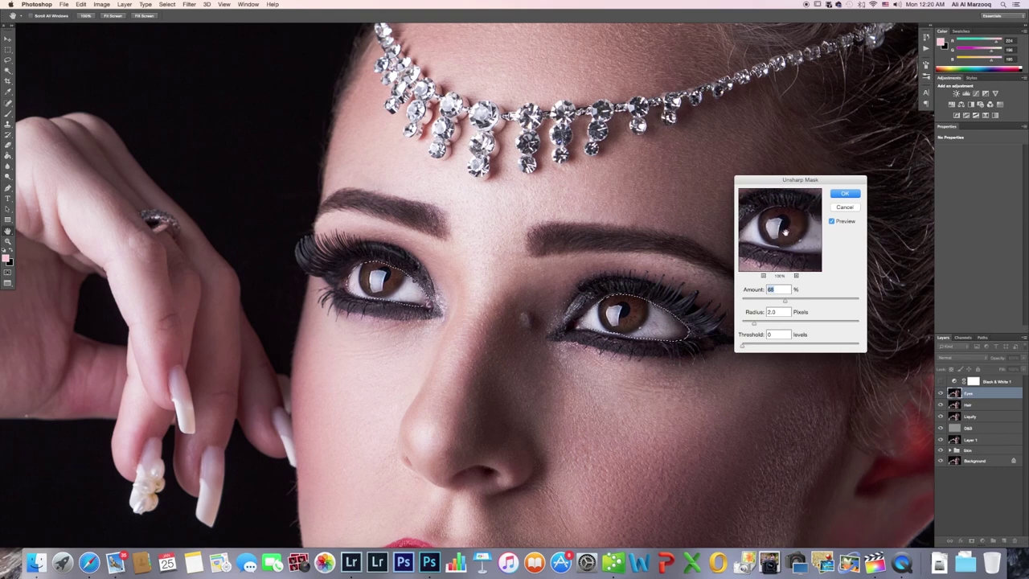
{"action": "left_click_drag", "start_coordinate": [785, 301], "coordinate": [775, 300]}
{"action": "left_click", "coordinate": [831, 222]}
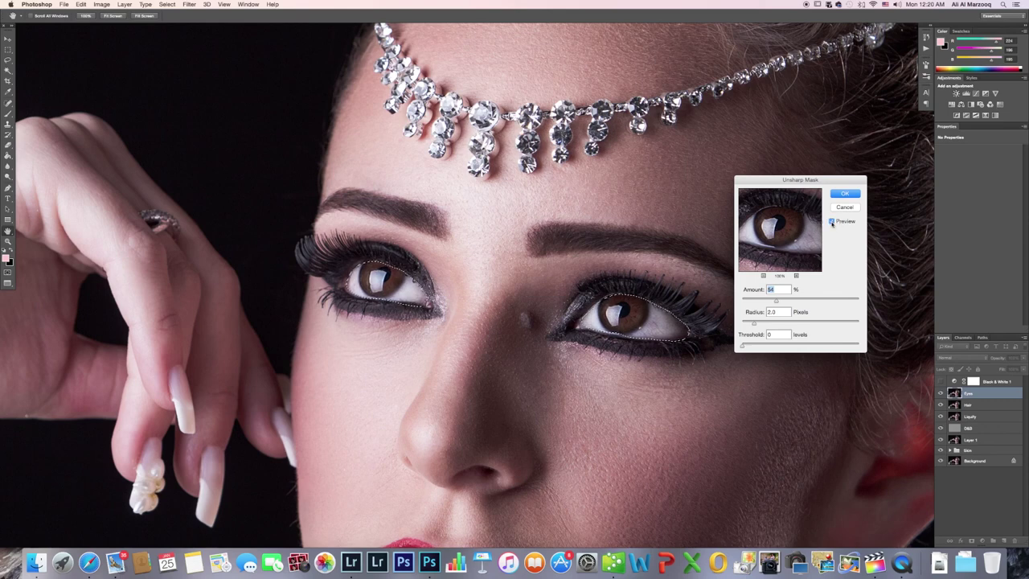
{"action": "left_click", "coordinate": [776, 299]}
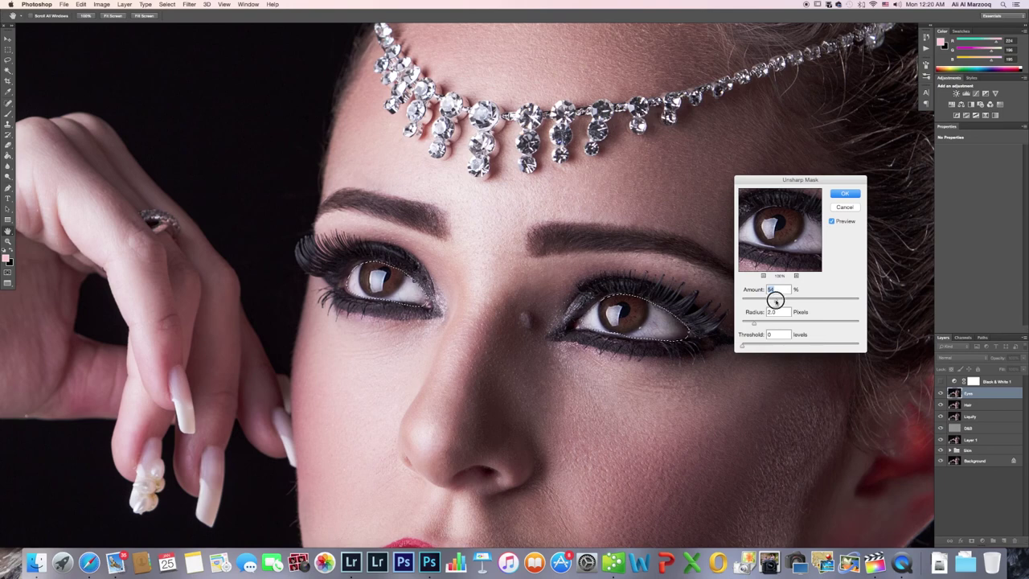
{"action": "left_click", "coordinate": [844, 194]}
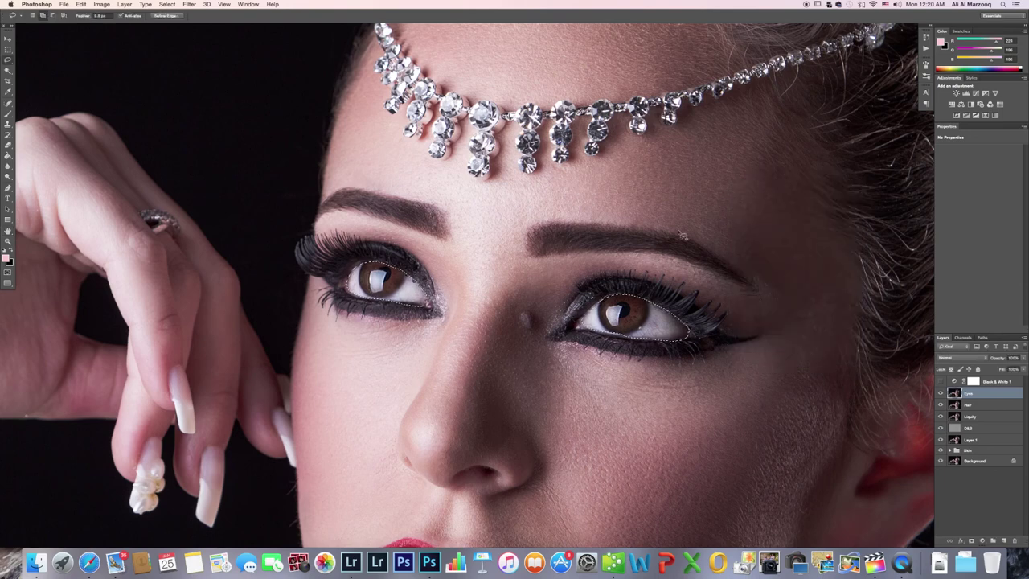
{"action": "key", "text": "super+d"}
Compare the portrait with and without the Eyes layer to judge the brightened and sharpened eyes.
{"action": "key", "text": "super+0"}
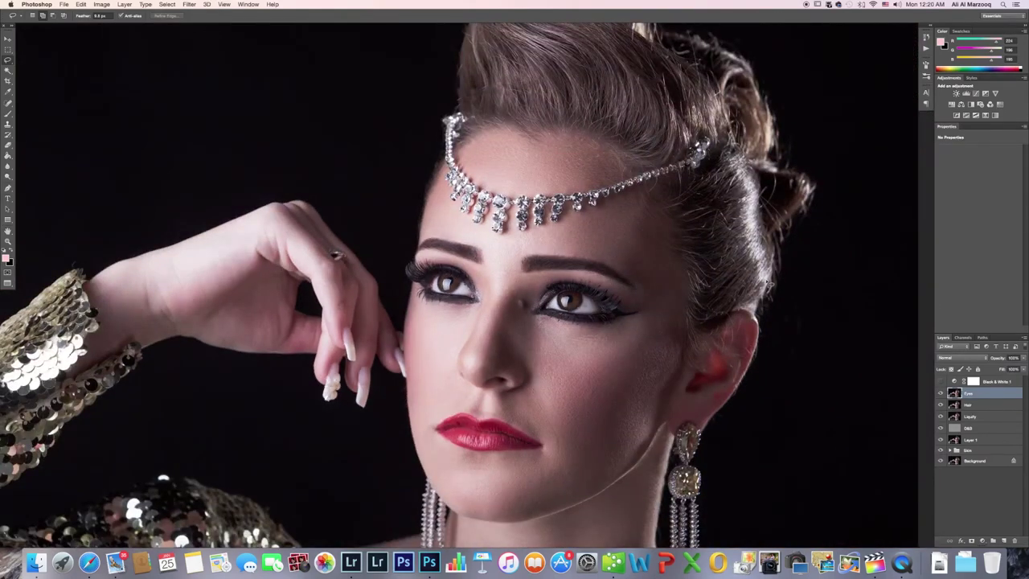
{"action": "left_click", "coordinate": [941, 394]}
{"action": "left_click", "coordinate": [941, 394]}
{"action": "left_click", "coordinate": [941, 394]}
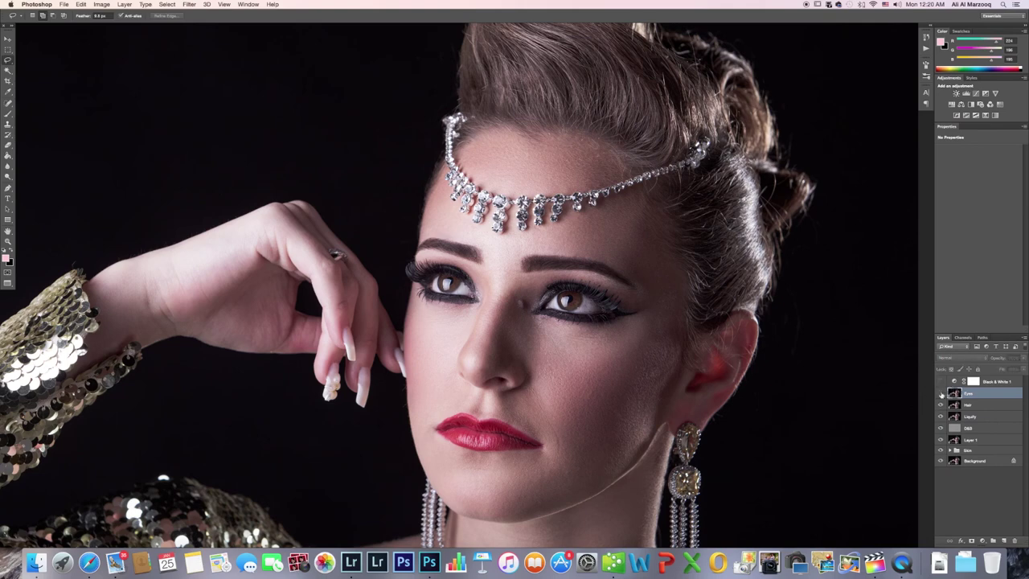
{"action": "left_click", "coordinate": [942, 394]}
{"action": "left_click", "coordinate": [941, 394]}
{"action": "left_click", "coordinate": [941, 394]}
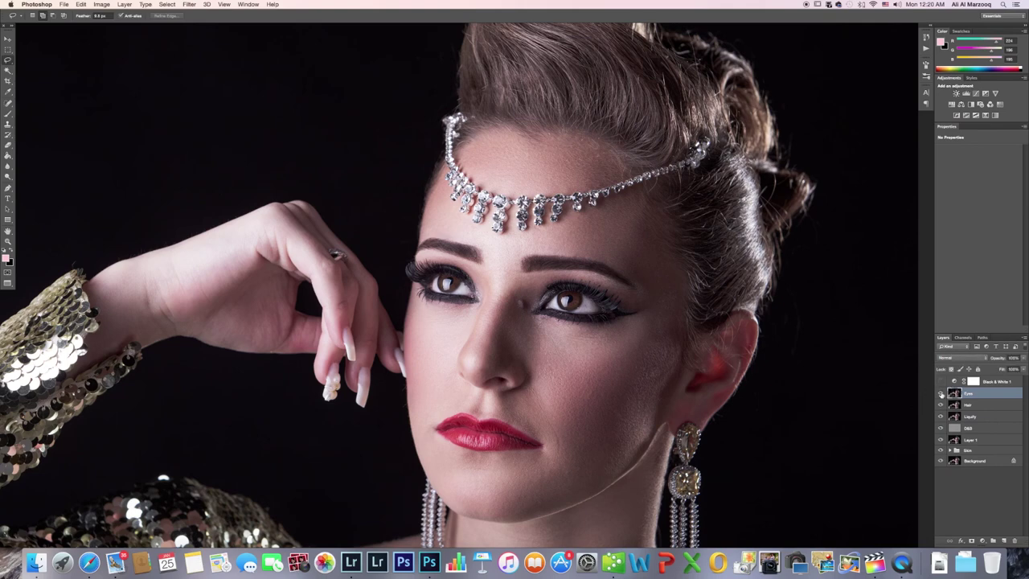
{"action": "left_click", "coordinate": [941, 394]}
{"action": "left_click", "coordinate": [942, 394]}
{"action": "left_click", "coordinate": [942, 394]}
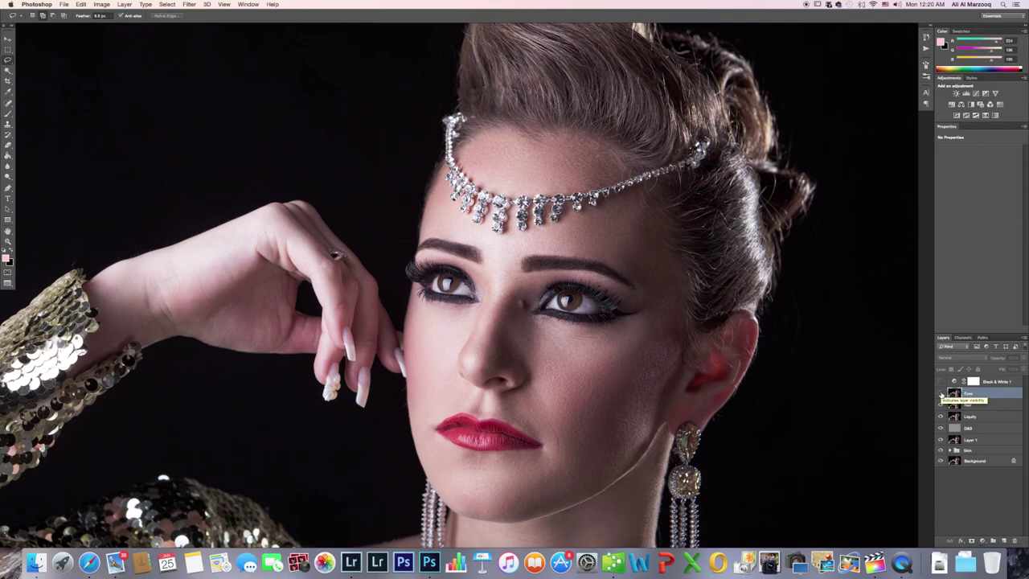
{"action": "left_click", "coordinate": [941, 394]}
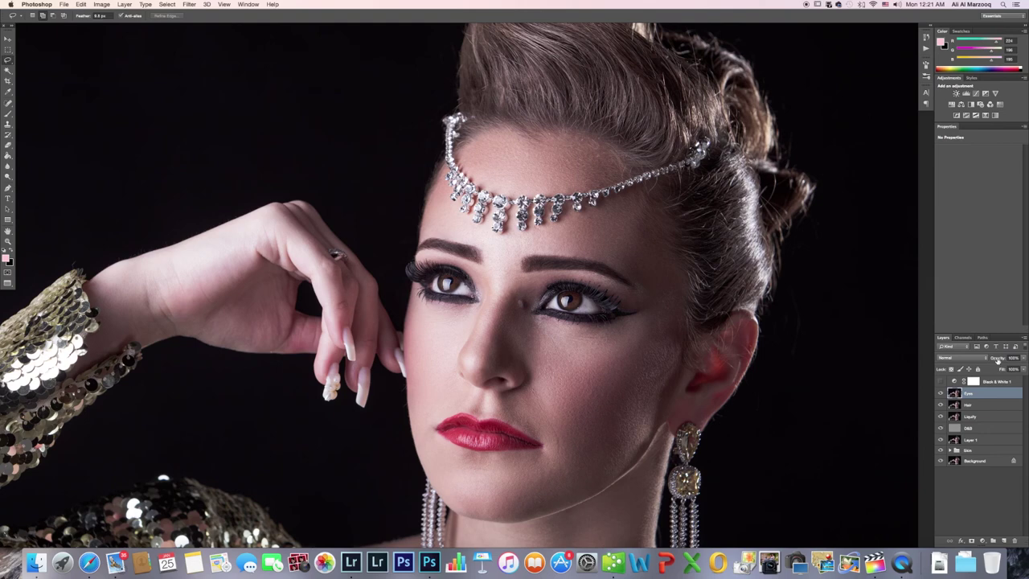
Adjust the Eyes layer's opacity and check its effect by toggling the layer's visibility.
{"action": "left_click", "coordinate": [996, 359]}
{"action": "left_click_drag", "start_coordinate": [994, 360], "coordinate": [985, 360]}
{"action": "left_click_drag", "start_coordinate": [999, 361], "coordinate": [992, 361]}
{"action": "left_click", "coordinate": [941, 394]}
Stamp all visible layers into a new merged layer above Eyes.
{"action": "key", "text": "super+alt+shift+e"}
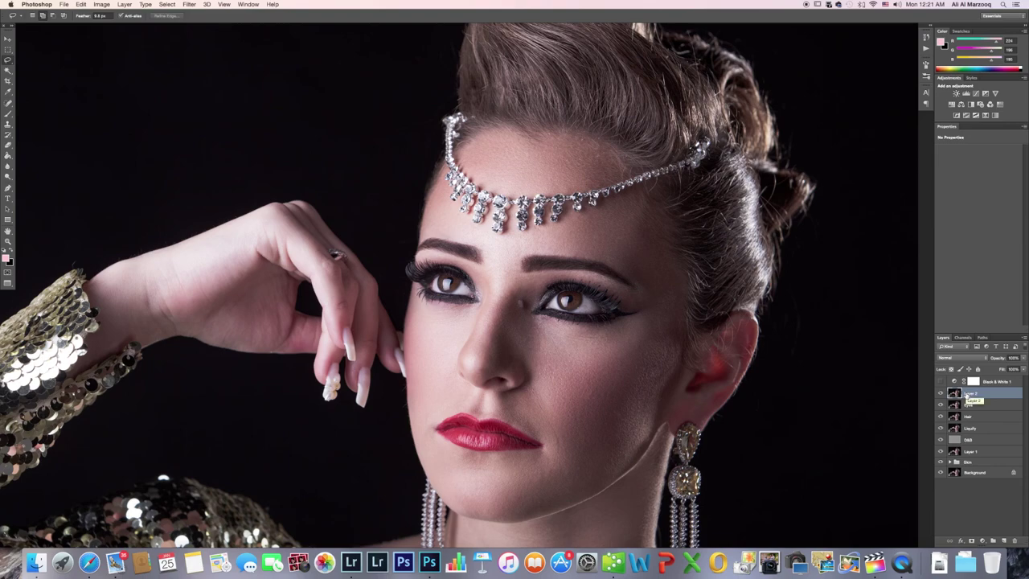
{"action": "key", "text": "super+0"}
{"action": "scroll", "coordinate": [816, 394], "scroll_direction": "right", "scroll_amount": 3}
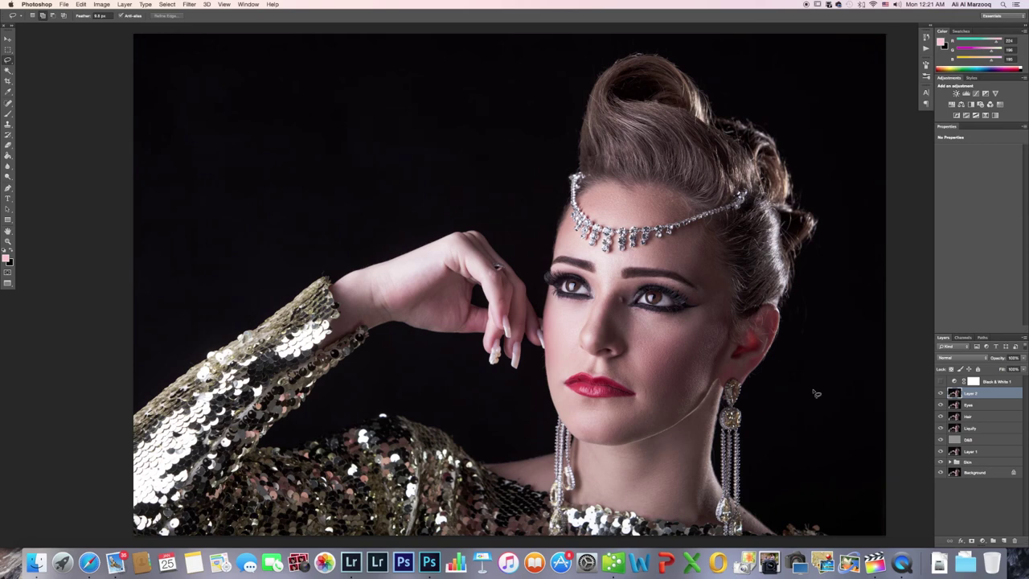
{"action": "scroll", "coordinate": [816, 394], "scroll_direction": "down", "scroll_amount": 2}
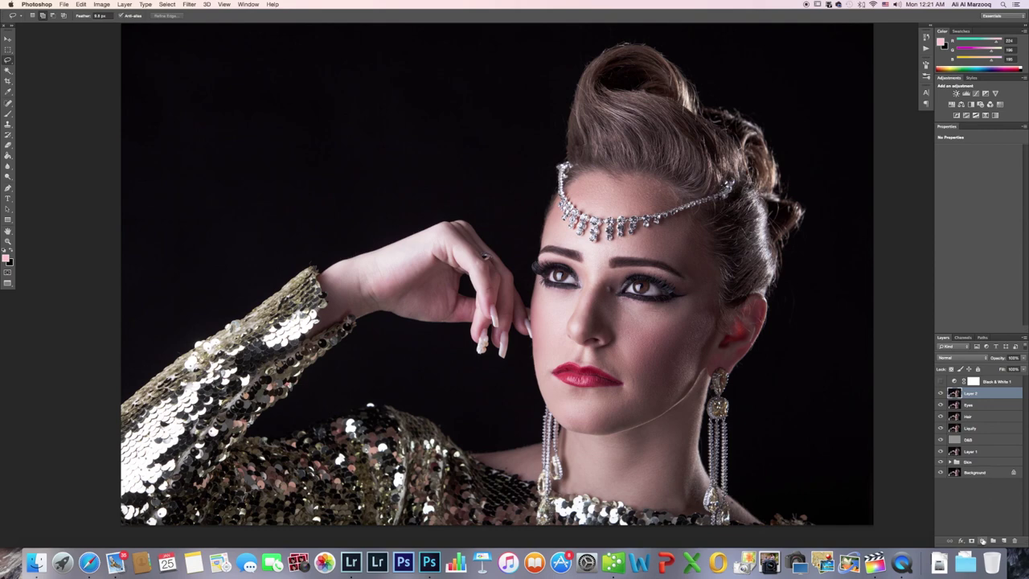
Add a Black & White adjustment layer above the merged layer and set its blend mode to Soft Light.
{"action": "left_click", "coordinate": [983, 541]}
{"action": "left_click", "coordinate": [992, 480]}
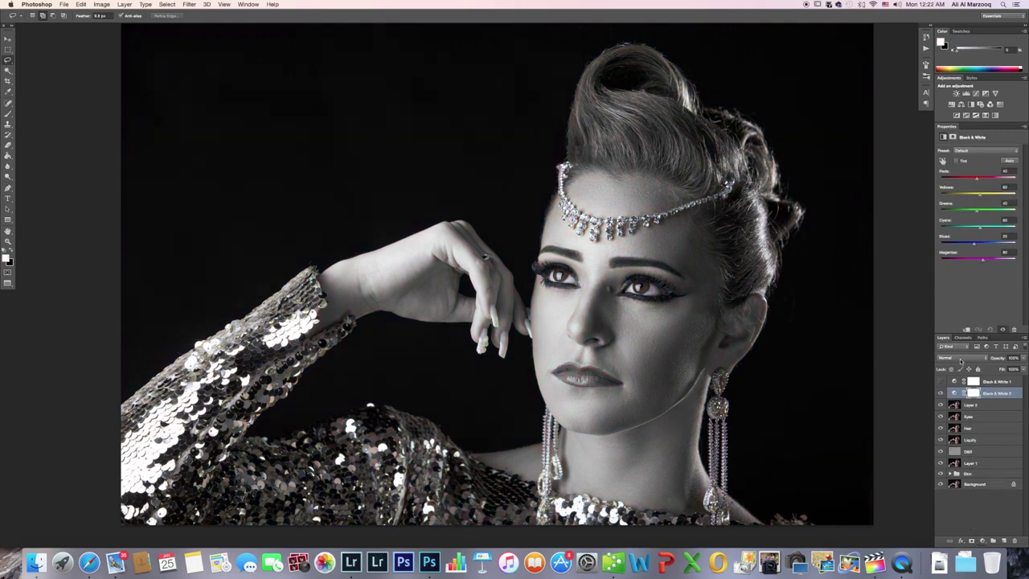
{"action": "left_click", "coordinate": [961, 359]}
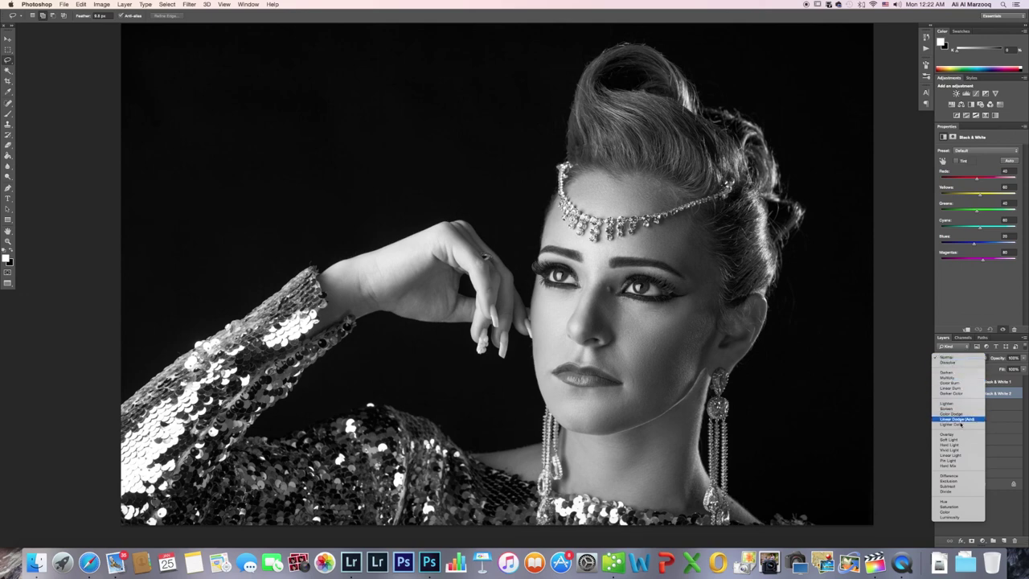
{"action": "scroll", "coordinate": [964, 440], "scroll_direction": "down", "scroll_amount": 1}
{"action": "left_click", "coordinate": [964, 440]}
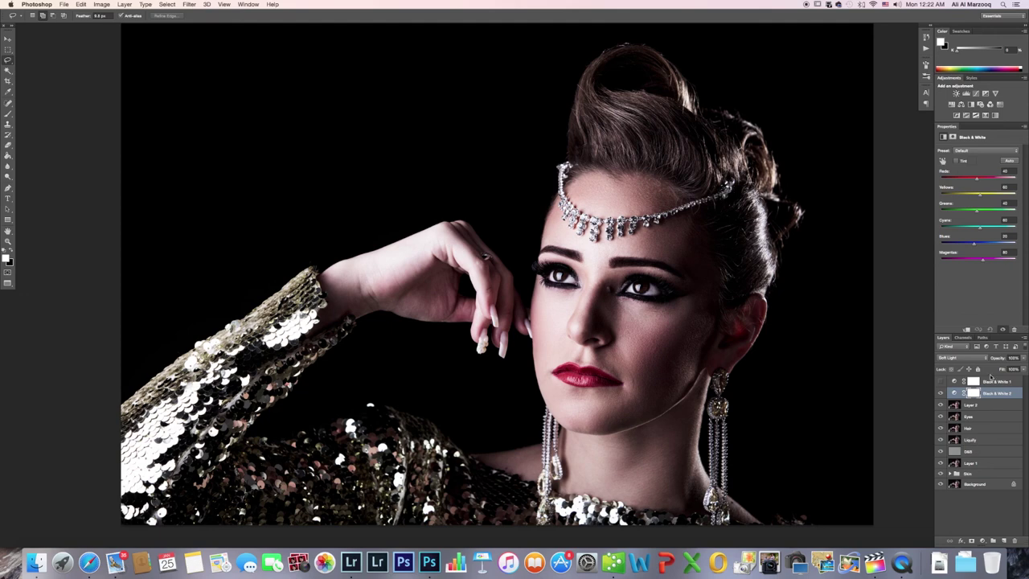
Lower the opacity of the Soft Light Black & White layer to 17% and check its effect by toggling its visibility.
{"action": "left_click_drag", "start_coordinate": [998, 360], "coordinate": [965, 360]}
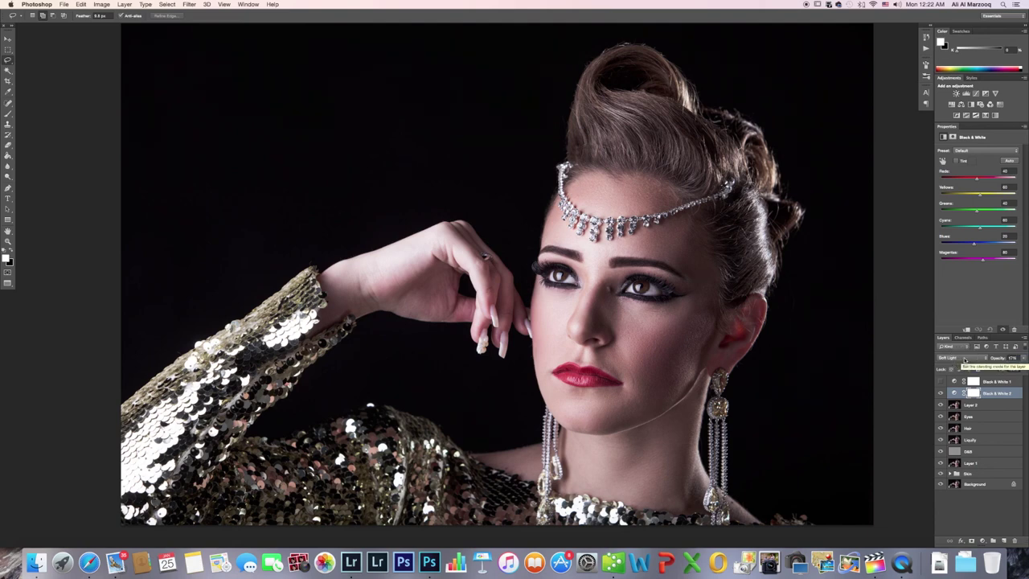
{"action": "left_click", "coordinate": [941, 393]}
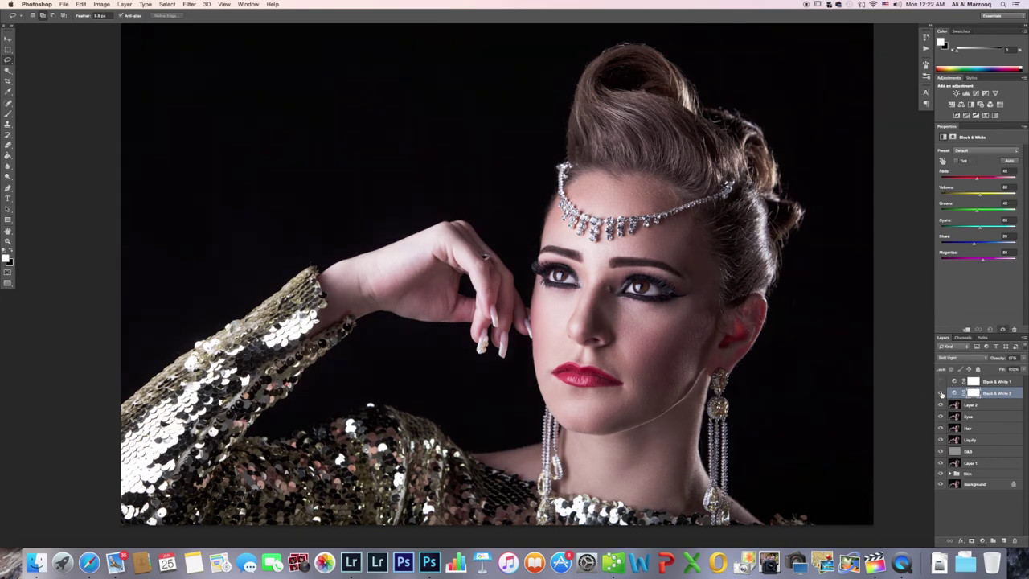
Add a Levels adjustment layer above the Soft Light Black & White layer and fine-tune its RGB input levels.
{"action": "left_click", "coordinate": [983, 540]}
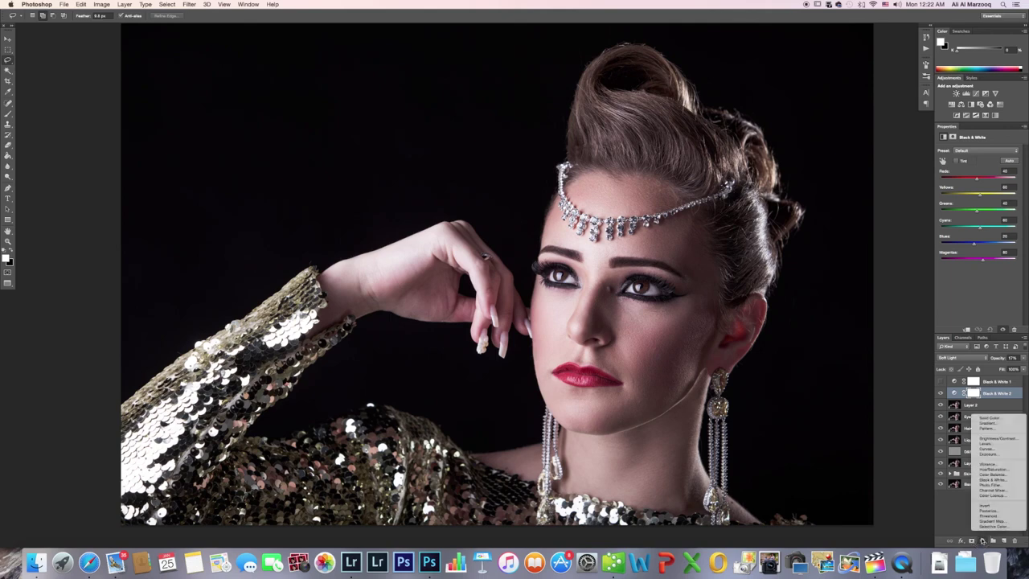
{"action": "left_click", "coordinate": [999, 449]}
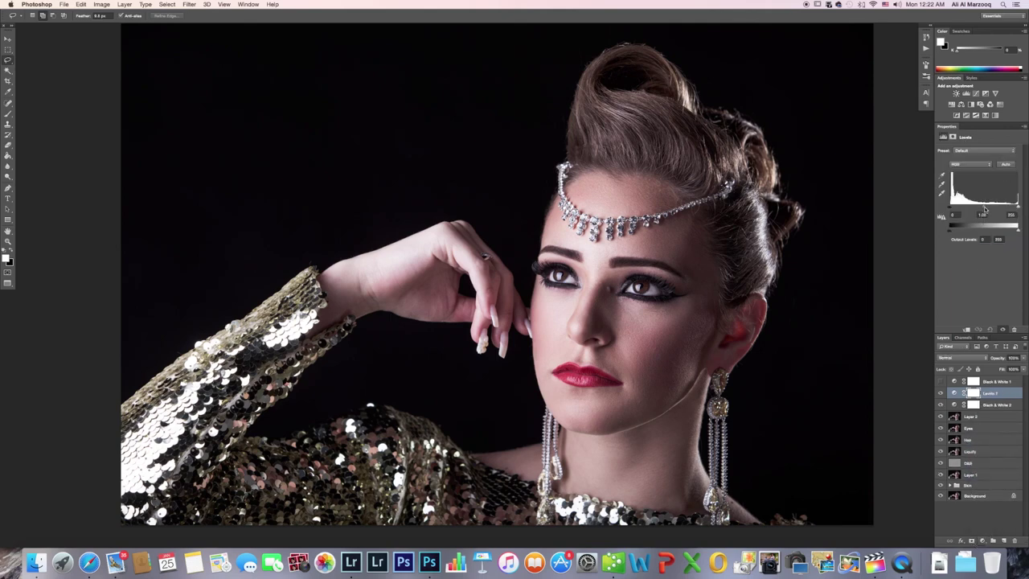
{"action": "left_click_drag", "start_coordinate": [985, 208], "coordinate": [950, 209]}
Compare the portrait with and without the Levels layer to judge the tonal change.
{"action": "left_click", "coordinate": [941, 393]}
{"action": "left_click", "coordinate": [942, 393]}
{"action": "left_click", "coordinate": [941, 393]}
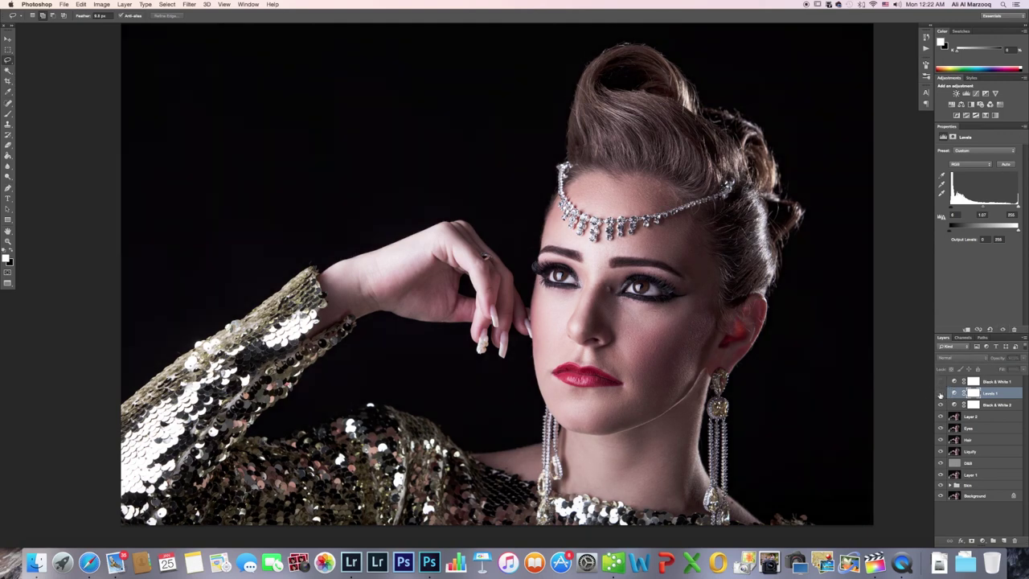
{"action": "left_click", "coordinate": [941, 393]}
{"action": "left_click", "coordinate": [941, 393]}
{"action": "left_click", "coordinate": [942, 393]}
{"action": "left_click", "coordinate": [941, 393]}
{"action": "left_click", "coordinate": [941, 393]}
{"action": "left_click", "coordinate": [941, 393]}
{"action": "left_click", "coordinate": [941, 393]}
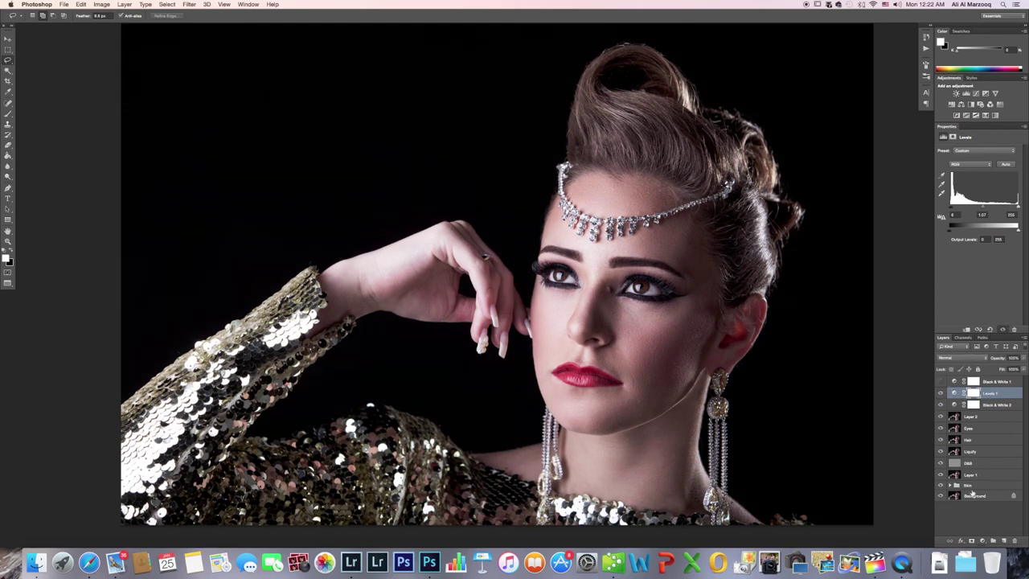
Add a Hue/Saturation adjustment layer above Levels 1 and slightly reduce the Master saturation.
{"action": "left_click", "coordinate": [984, 541]}
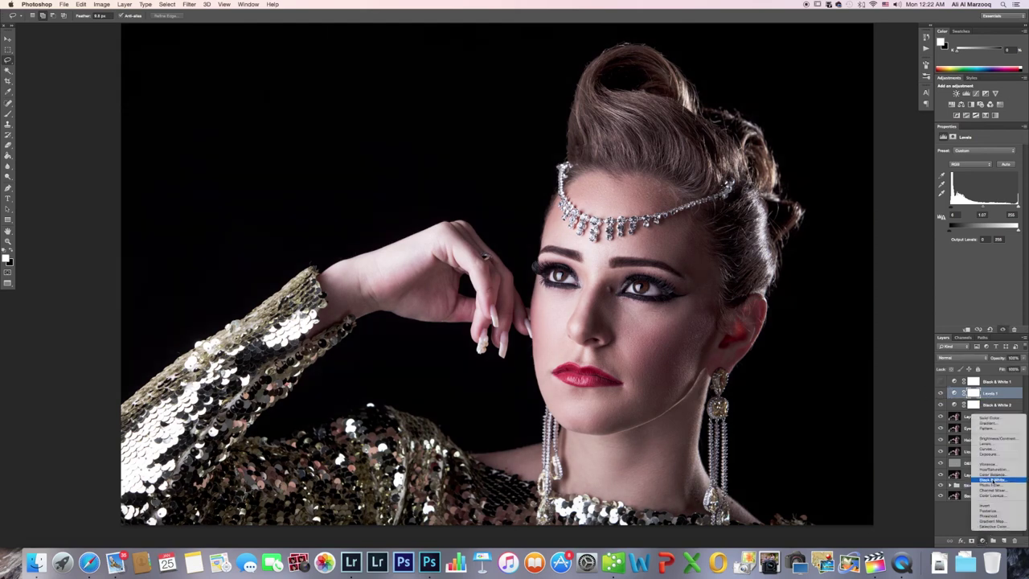
{"action": "left_click", "coordinate": [994, 470]}
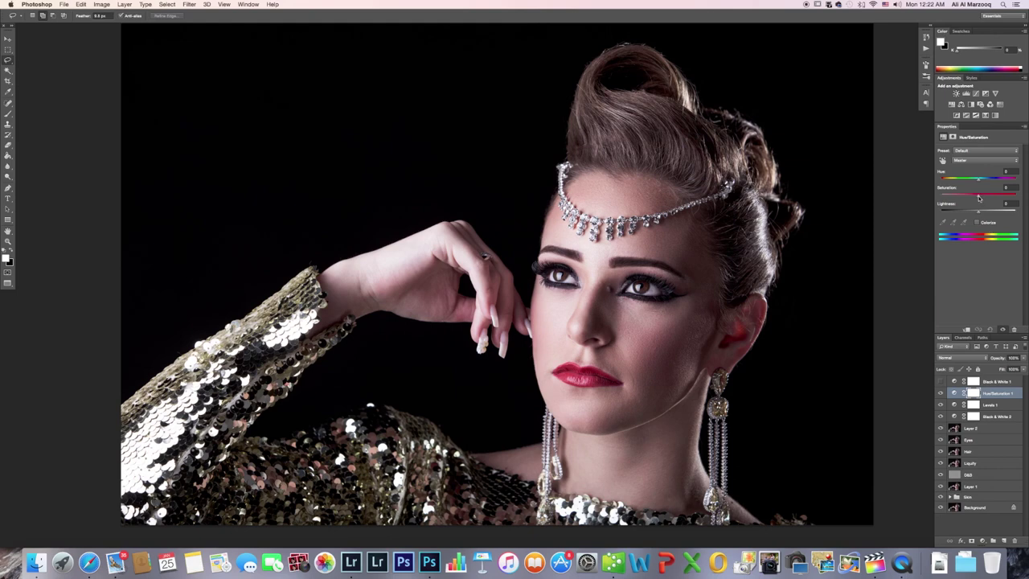
{"action": "left_click_drag", "start_coordinate": [978, 197], "coordinate": [975, 197]}
Slightly reduce the saturation of the Reds and the Yellows in the Hue/Saturation layer.
{"action": "left_click", "coordinate": [974, 161]}
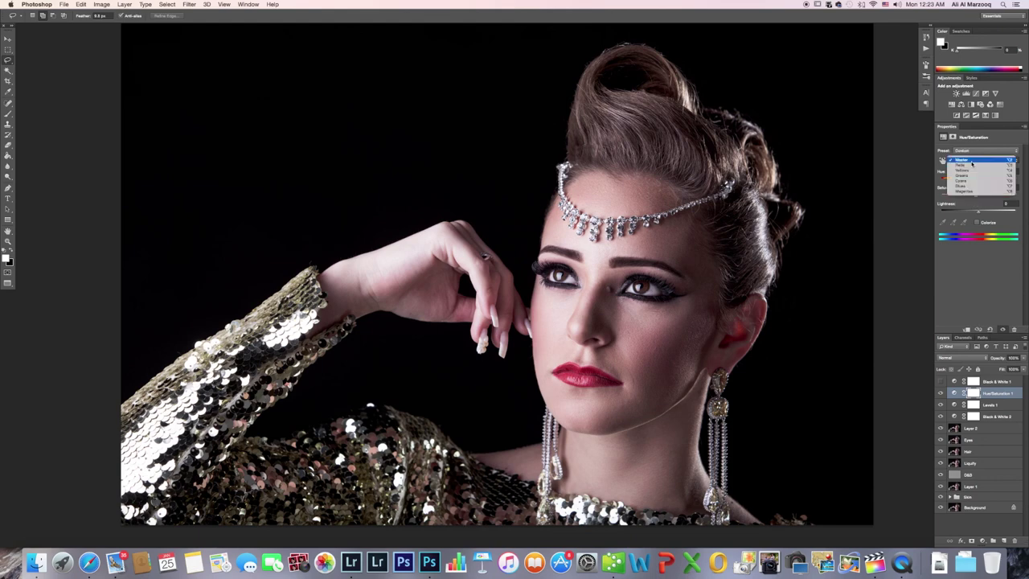
{"action": "left_click", "coordinate": [973, 166]}
{"action": "left_click_drag", "start_coordinate": [979, 197], "coordinate": [977, 197]}
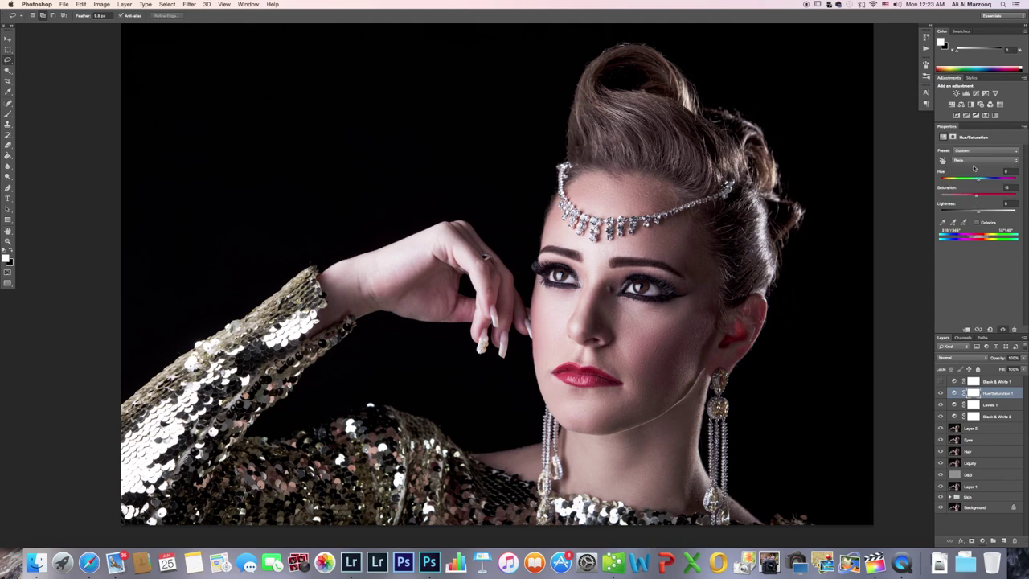
{"action": "left_click", "coordinate": [974, 161]}
{"action": "left_click", "coordinate": [972, 165]}
{"action": "left_click_drag", "start_coordinate": [978, 197], "coordinate": [975, 197]}
Compare the whole portrait with and without the Hue/Saturation layer to judge the reduced color.
{"action": "left_click", "coordinate": [941, 393]}
{"action": "left_click", "coordinate": [941, 393]}
{"action": "left_click", "coordinate": [941, 394]}
{"action": "left_click", "coordinate": [941, 393]}
{"action": "left_click", "coordinate": [941, 394]}
{"action": "left_click", "coordinate": [941, 393]}
{"action": "left_click", "coordinate": [941, 393]}
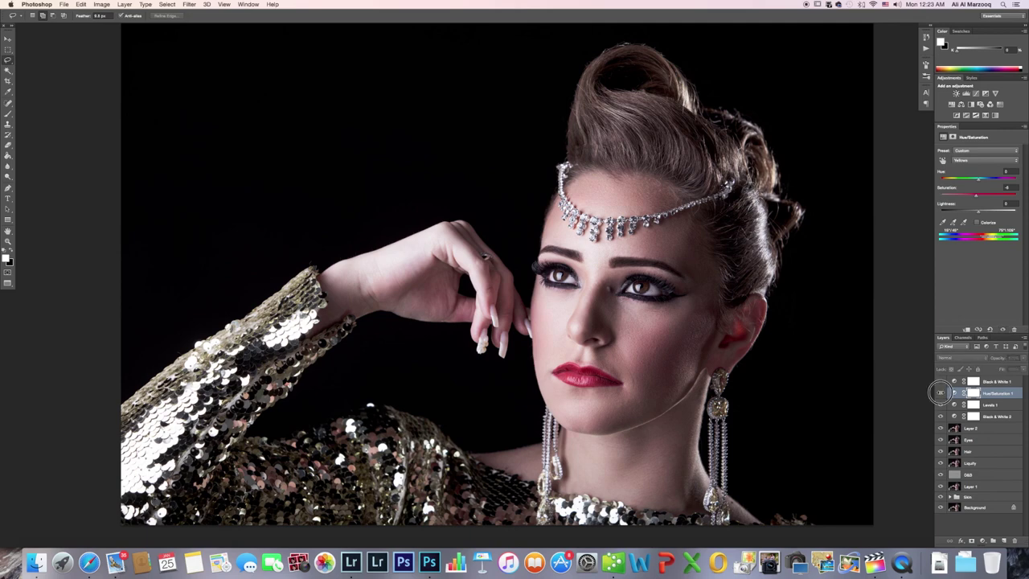
{"action": "left_click", "coordinate": [941, 393]}
{"action": "left_click", "coordinate": [941, 393]}
{"action": "left_click", "coordinate": [942, 393]}
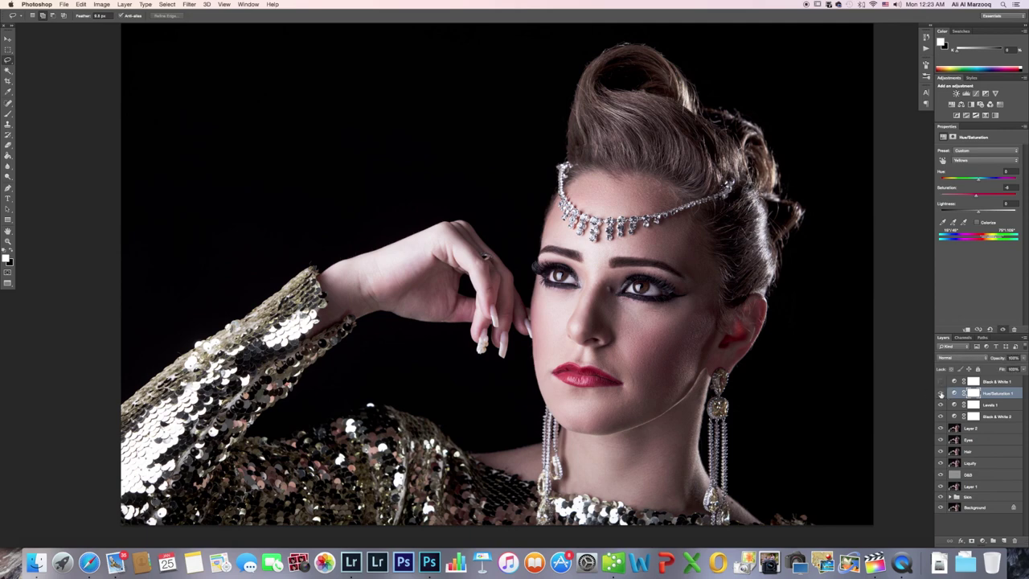
{"action": "left_click", "coordinate": [942, 393]}
{"action": "left_click", "coordinate": [941, 393]}
{"action": "left_click", "coordinate": [942, 393]}
{"action": "left_click", "coordinate": [942, 393]}
{"action": "left_click", "coordinate": [941, 393]}
{"action": "left_click", "coordinate": [941, 393]}
Examine the face close up and then the full image while toggling the Hue/Saturation layer's visibility.
{"action": "key", "text": "super+equal"}
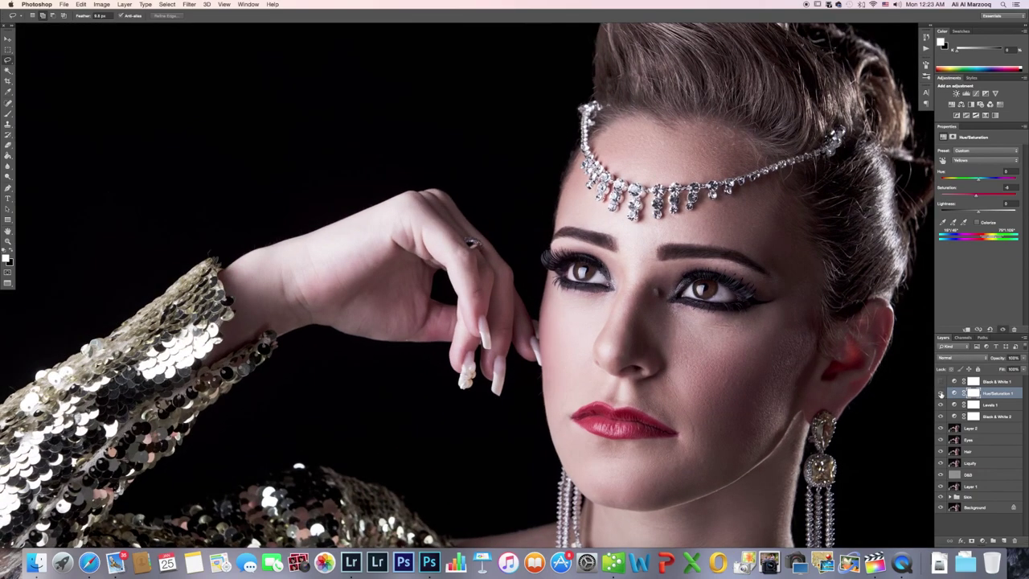
{"action": "left_click", "coordinate": [941, 394]}
{"action": "left_click", "coordinate": [942, 393]}
{"action": "left_click", "coordinate": [941, 393]}
{"action": "left_click", "coordinate": [941, 393]}
{"action": "left_click", "coordinate": [941, 393]}
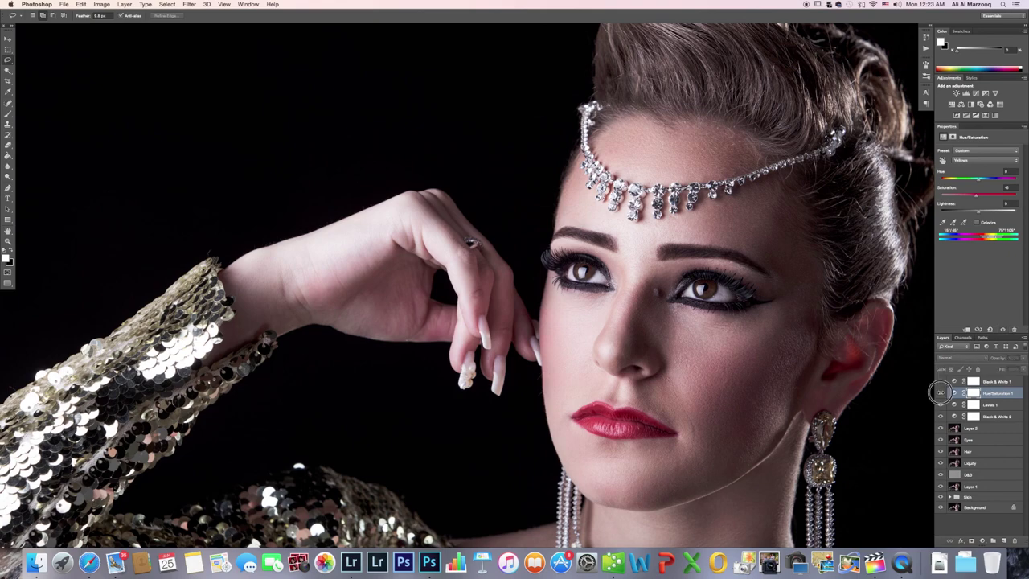
{"action": "left_click", "coordinate": [941, 393]}
{"action": "key", "text": "super+0"}
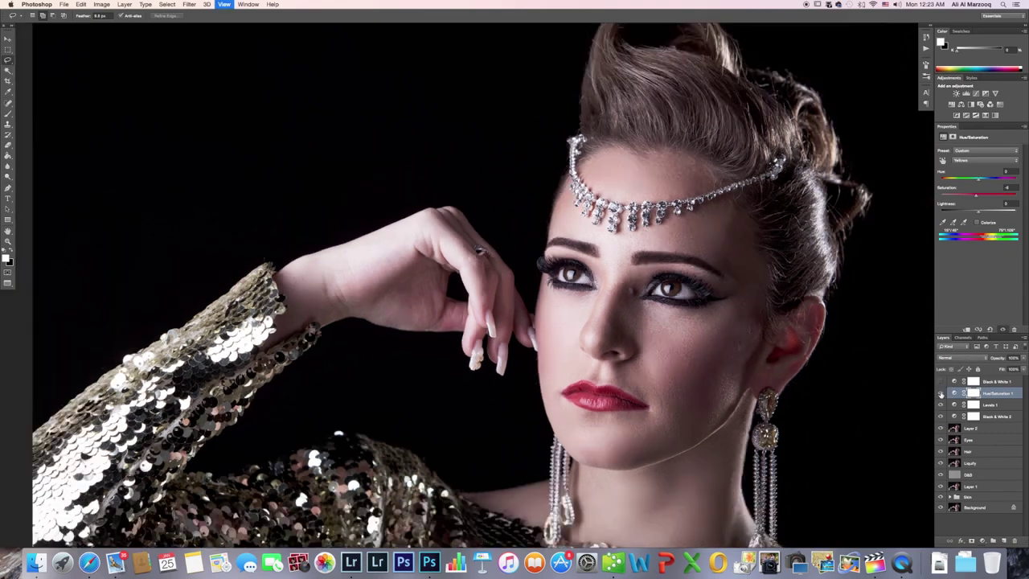
{"action": "key", "text": "super+minus"}
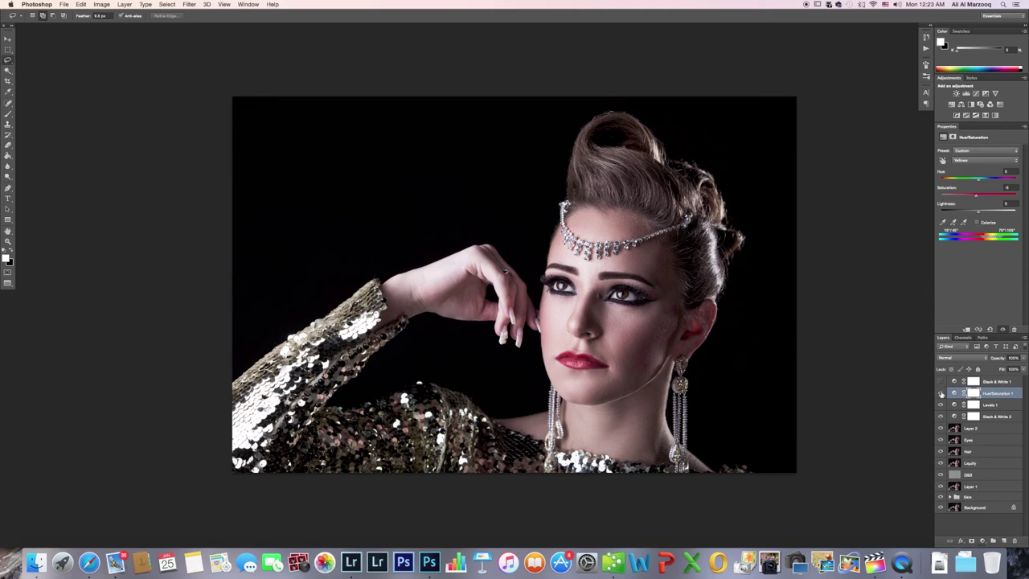
{"action": "left_click", "coordinate": [942, 393]}
{"action": "left_click", "coordinate": [941, 393]}
Add an Exposure adjustment layer above Hue/Saturation 1, raise its offset to about +0.01, and hide the layer.
{"action": "left_click", "coordinate": [983, 540]}
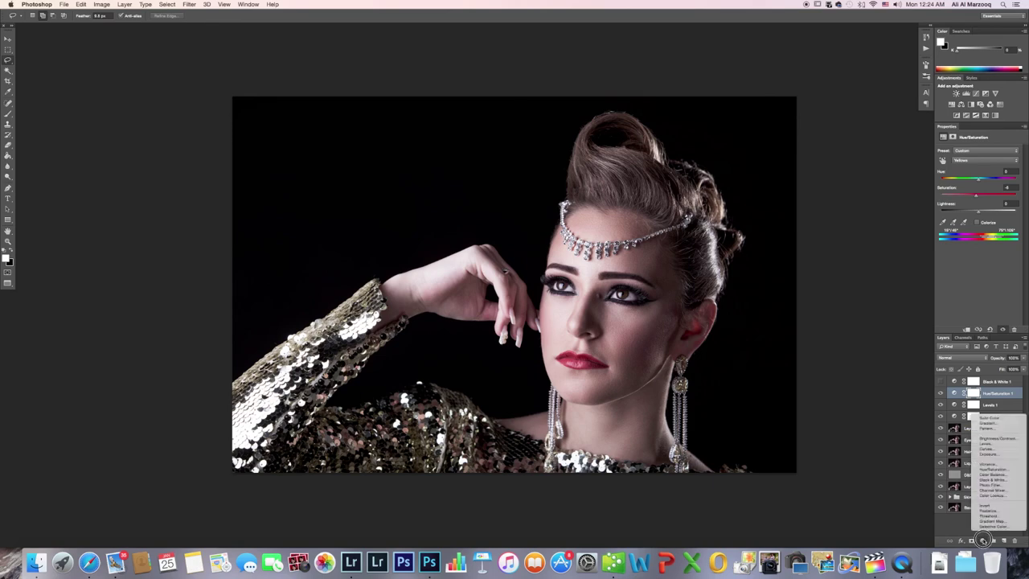
{"action": "left_click", "coordinate": [1011, 454]}
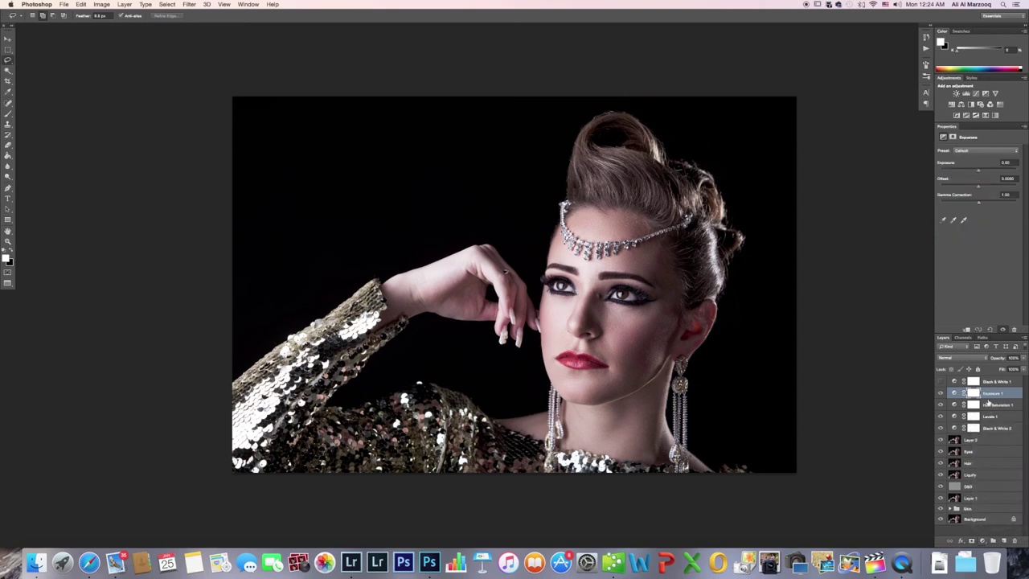
{"action": "left_click_drag", "start_coordinate": [980, 189], "coordinate": [979, 189]}
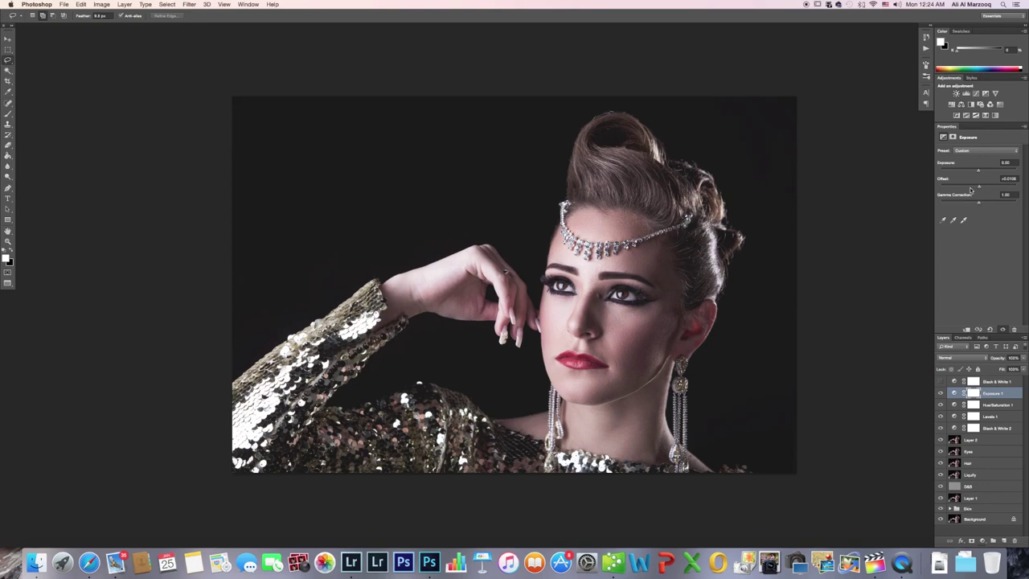
{"action": "left_click", "coordinate": [940, 394]}
{"action": "left_click", "coordinate": [941, 393]}
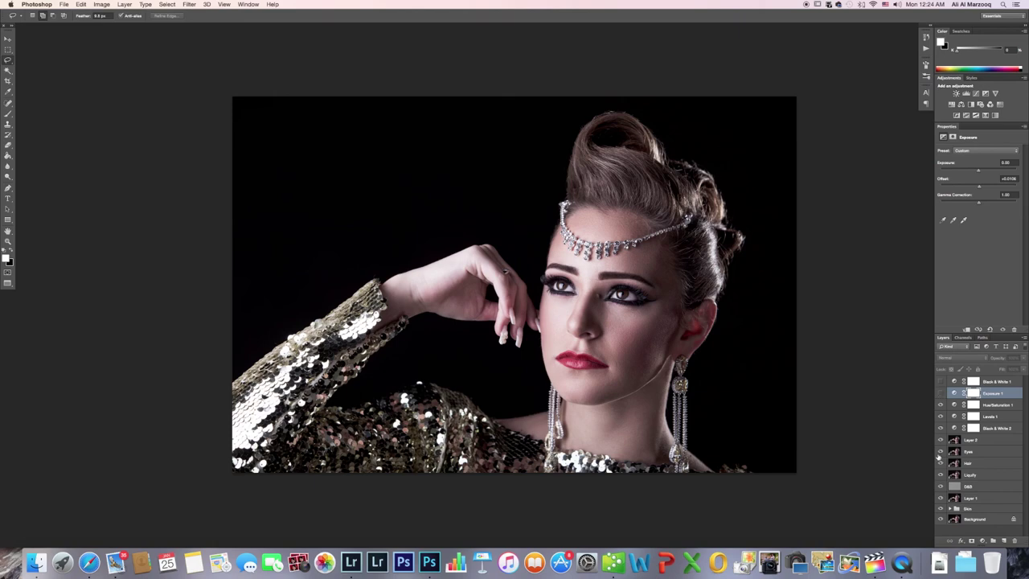
Compare the original Background alone with the retouched portrait by toggling the visibility of all other layers.
{"action": "left_click", "coordinate": [942, 519]}
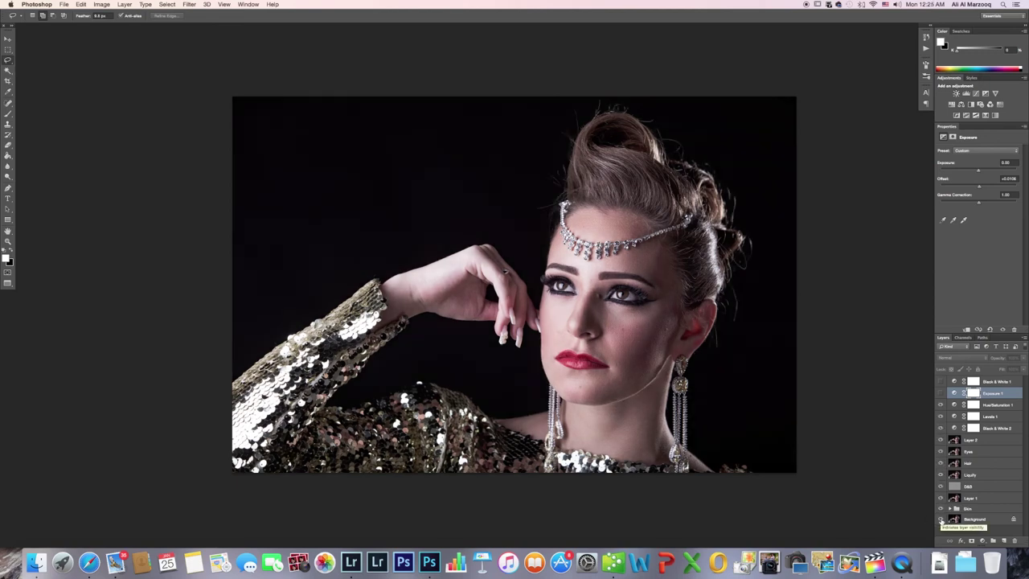
{"action": "left_click", "coordinate": [941, 518]}
{"action": "left_click", "coordinate": [942, 518]}
{"action": "left_click", "coordinate": [942, 519]}
{"action": "left_click", "coordinate": [942, 518]}
{"action": "left_click", "coordinate": [941, 518]}
{"action": "left_click", "coordinate": [942, 519]}
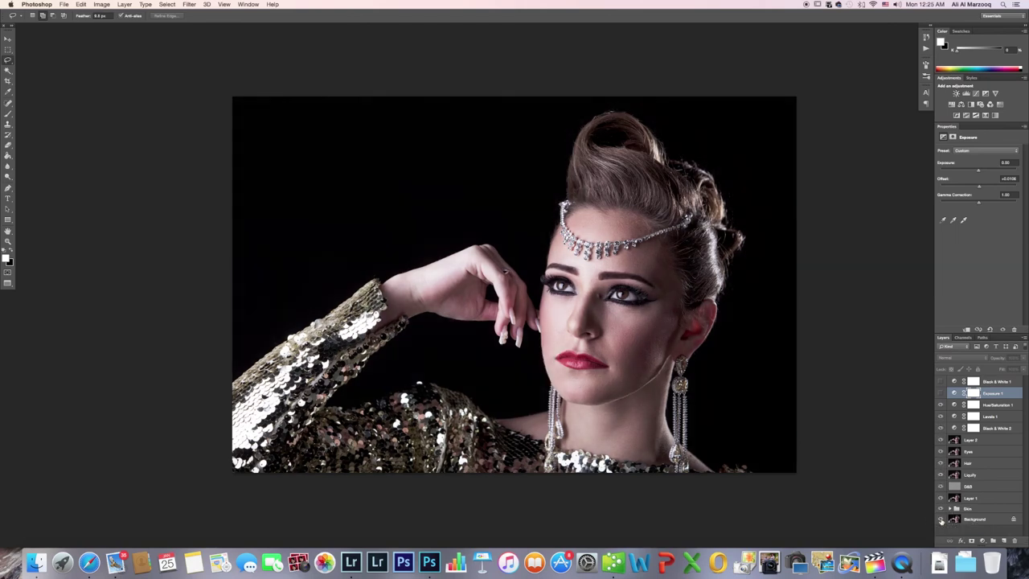
{"action": "left_click", "coordinate": [941, 518]}
{"action": "left_click", "coordinate": [941, 519], "text": "alt"}
{"action": "left_click", "coordinate": [941, 518], "text": "alt"}
{"action": "left_click", "coordinate": [942, 518], "text": "alt"}
{"action": "left_click", "coordinate": [941, 519], "text": "alt"}
{"action": "left_click", "coordinate": [941, 519], "text": "alt"}
{"action": "left_click", "coordinate": [941, 519], "text": "alt"}
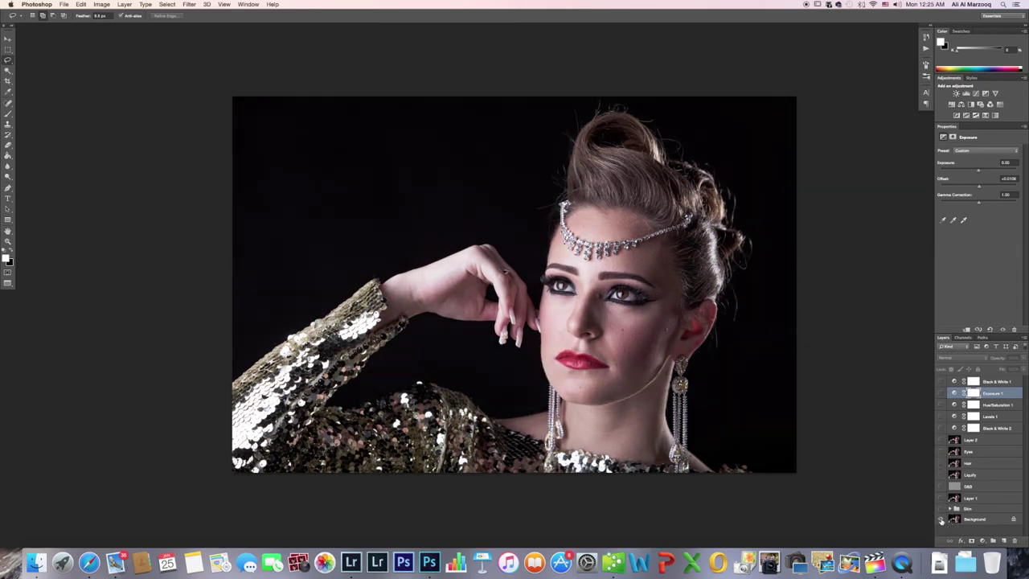
{"action": "left_click", "coordinate": [942, 518], "text": "alt"}
{"action": "left_click", "coordinate": [942, 518], "text": "alt"}
{"action": "left_click", "coordinate": [941, 519], "text": "alt"}
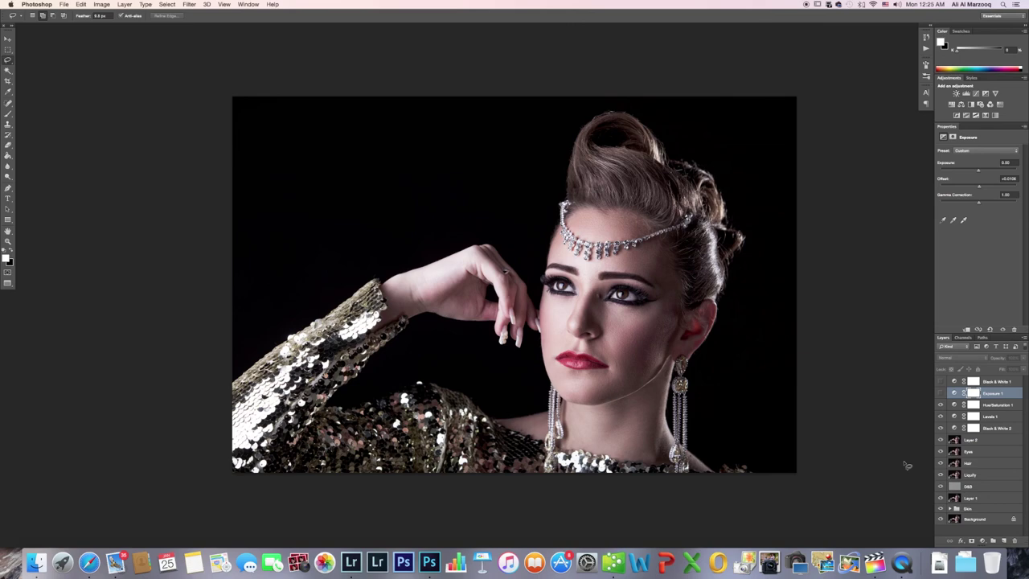
{"action": "scroll", "coordinate": [381, 332], "scroll_direction": "right", "scroll_amount": 3}
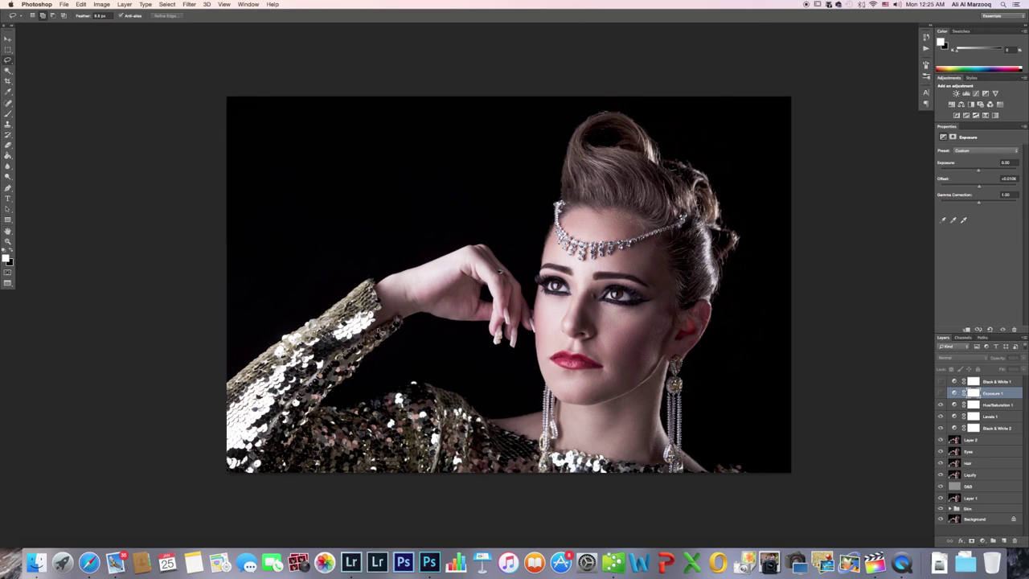
{"action": "scroll", "coordinate": [381, 332], "scroll_direction": "down", "scroll_amount": 2}
{"action": "scroll", "coordinate": [381, 332], "scroll_direction": "left", "scroll_amount": 2}
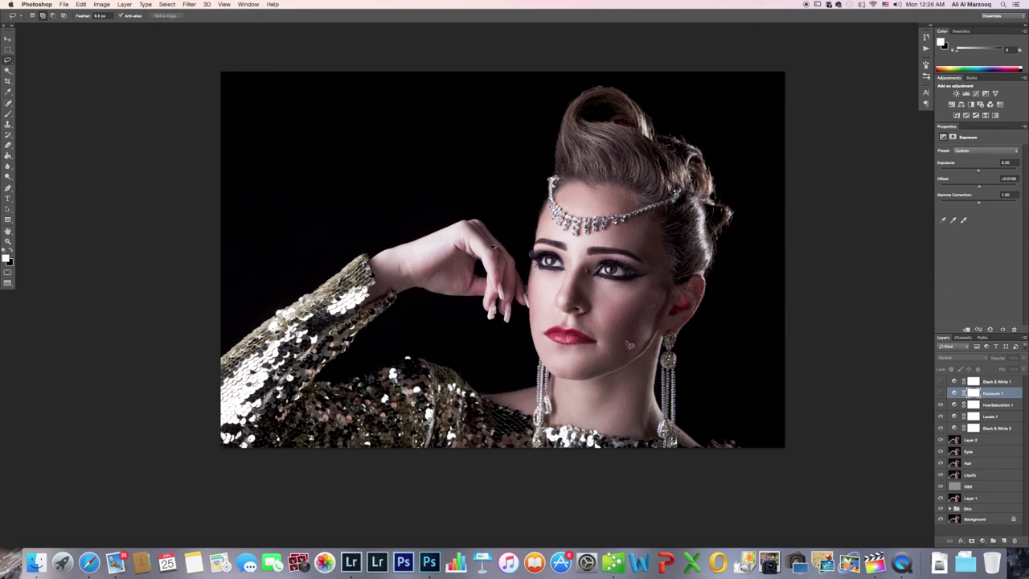
{"action": "scroll", "coordinate": [689, 340], "scroll_direction": "left", "scroll_amount": 3}
{"action": "scroll", "coordinate": [689, 340], "scroll_direction": "up", "scroll_amount": 2}
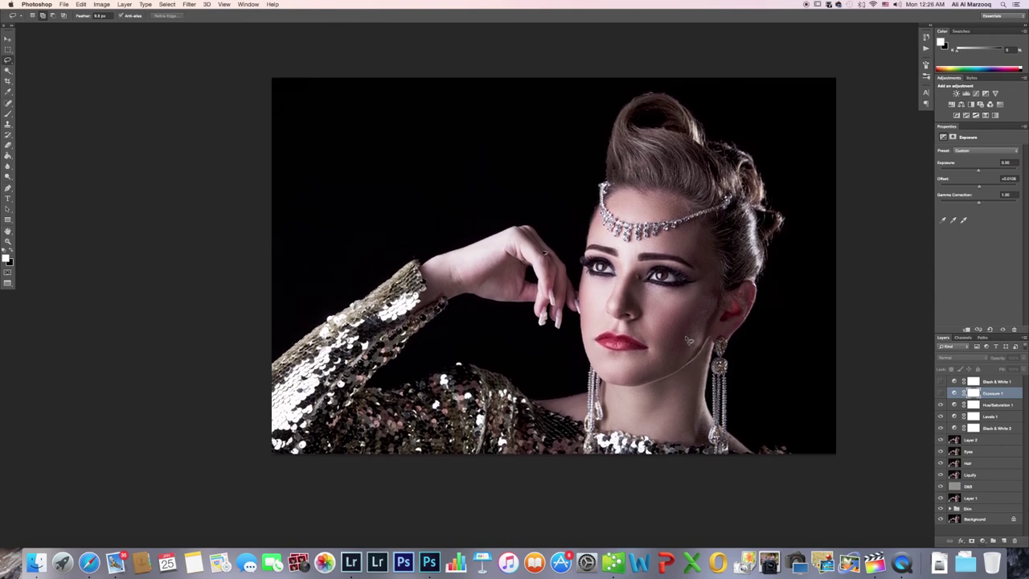
{"action": "scroll", "coordinate": [689, 340], "scroll_direction": "right", "scroll_amount": 2}
{"action": "scroll", "coordinate": [689, 340], "scroll_direction": "up", "scroll_amount": 2}
{"action": "scroll", "coordinate": [689, 340], "scroll_direction": "left", "scroll_amount": 1}
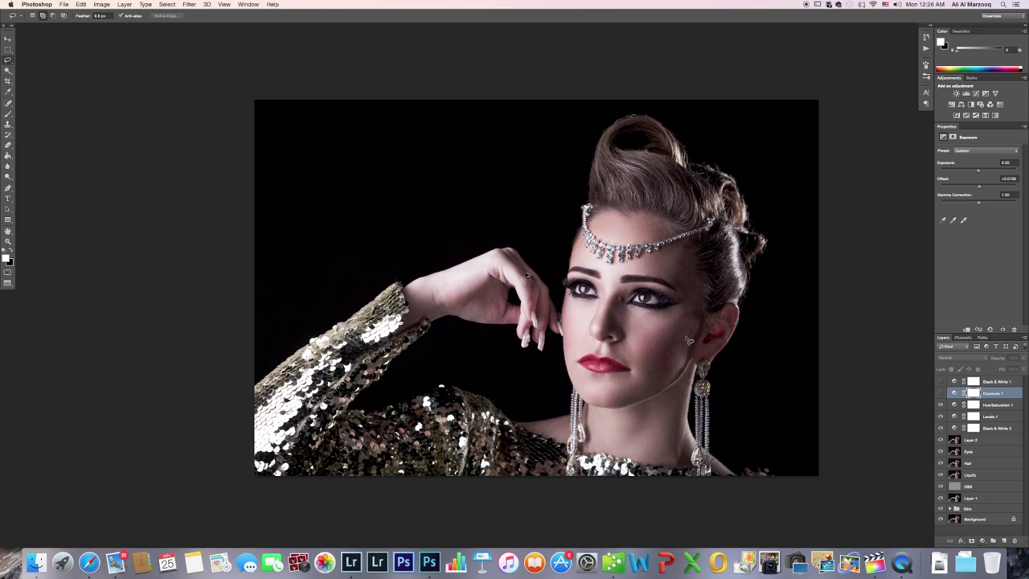
{"action": "scroll", "coordinate": [689, 341], "scroll_direction": "right", "scroll_amount": 5}
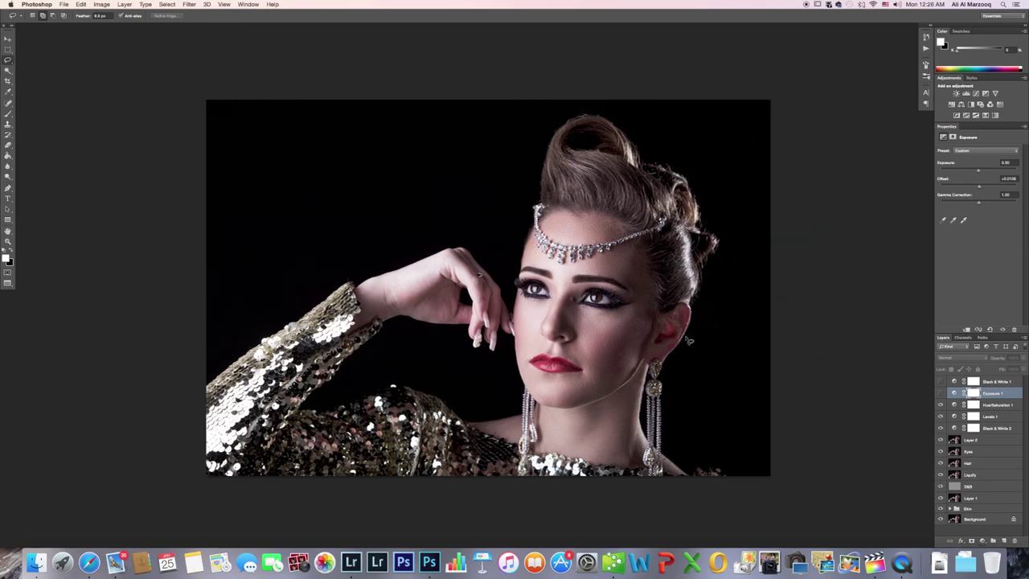
{"action": "scroll", "coordinate": [689, 341], "scroll_direction": "down", "scroll_amount": 3}
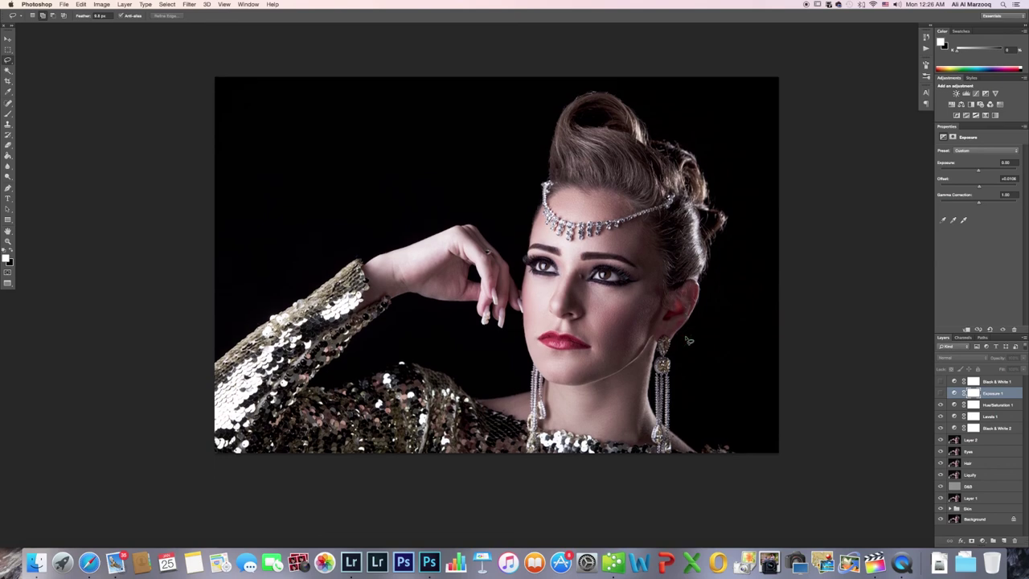
{"action": "scroll", "coordinate": [689, 341], "scroll_direction": "left", "scroll_amount": 4}
{"action": "scroll", "coordinate": [689, 341], "scroll_direction": "up", "scroll_amount": 5}
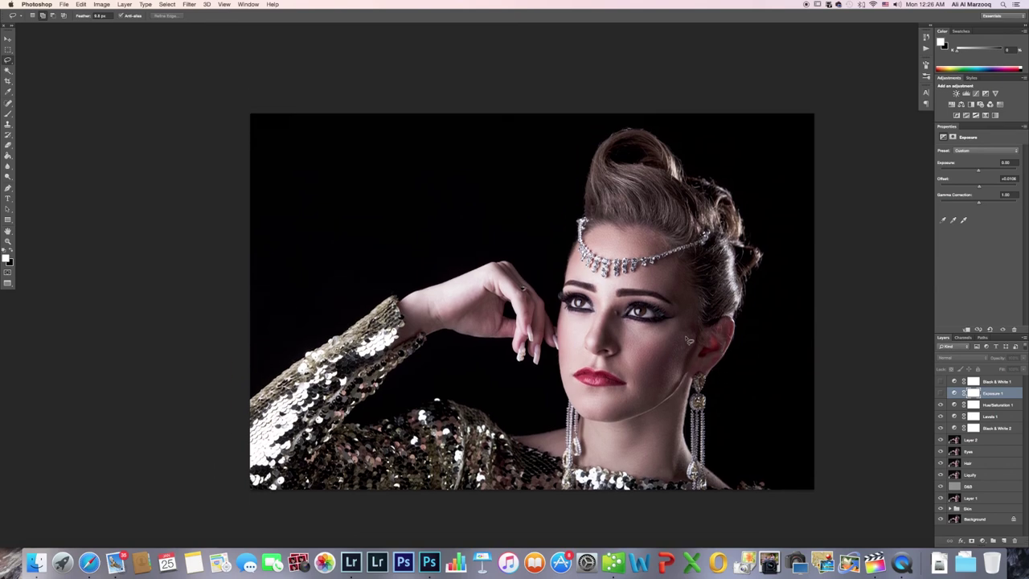
{"action": "scroll", "coordinate": [689, 341], "scroll_direction": "down", "scroll_amount": 2}
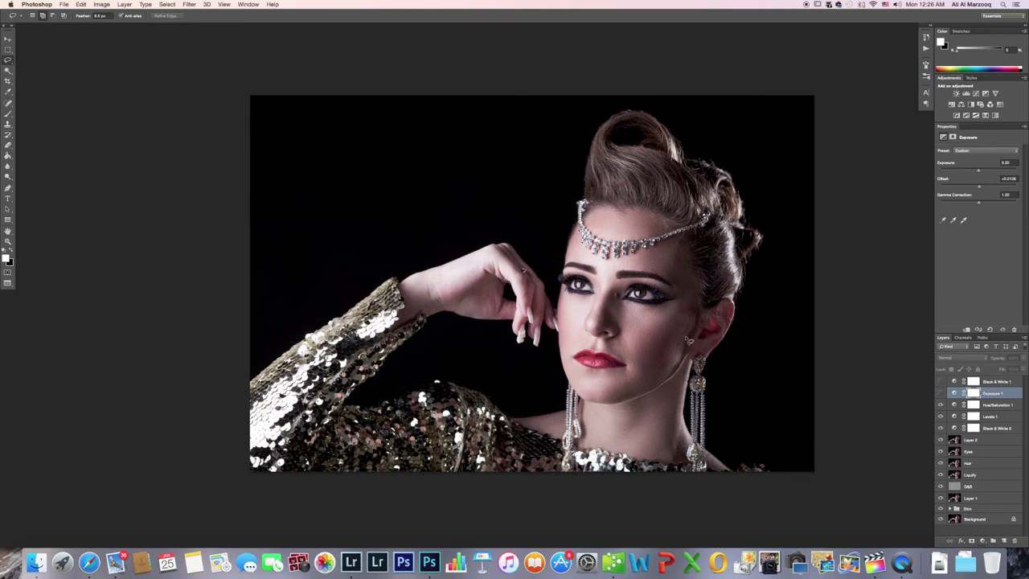
{"action": "scroll", "coordinate": [689, 341], "scroll_direction": "right", "scroll_amount": 2}
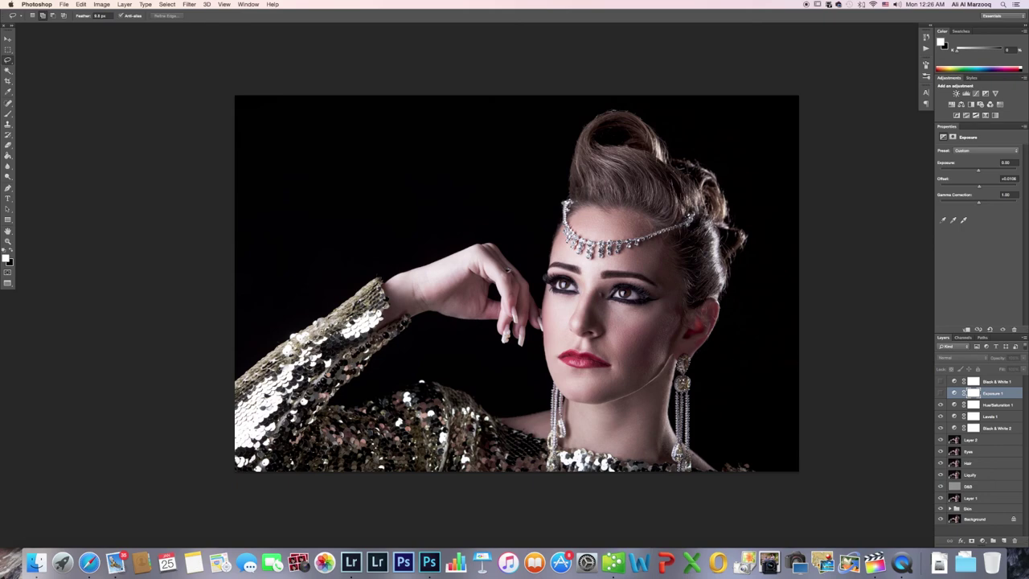
{"action": "scroll", "coordinate": [680, 368], "scroll_direction": "left", "scroll_amount": 1}
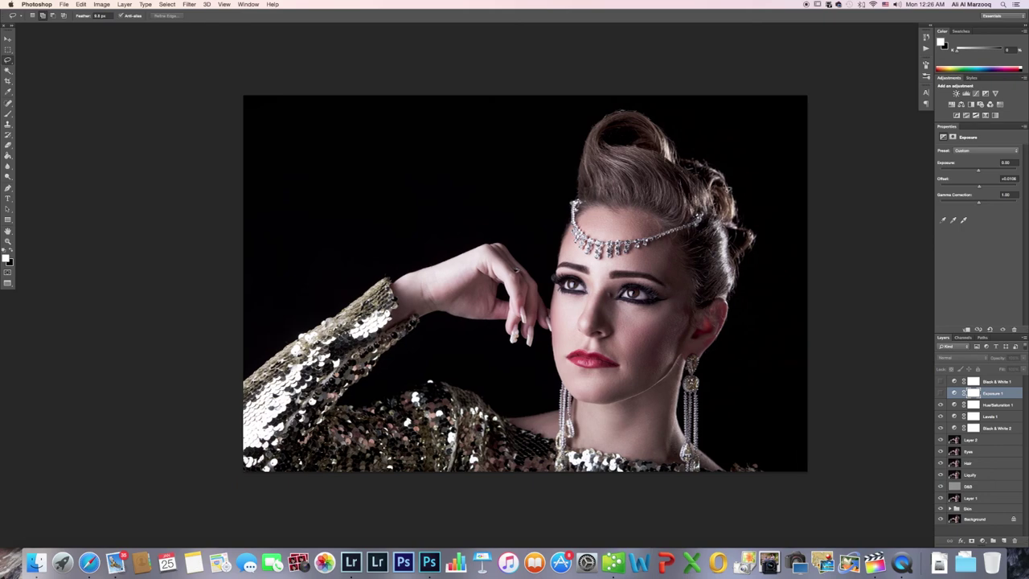